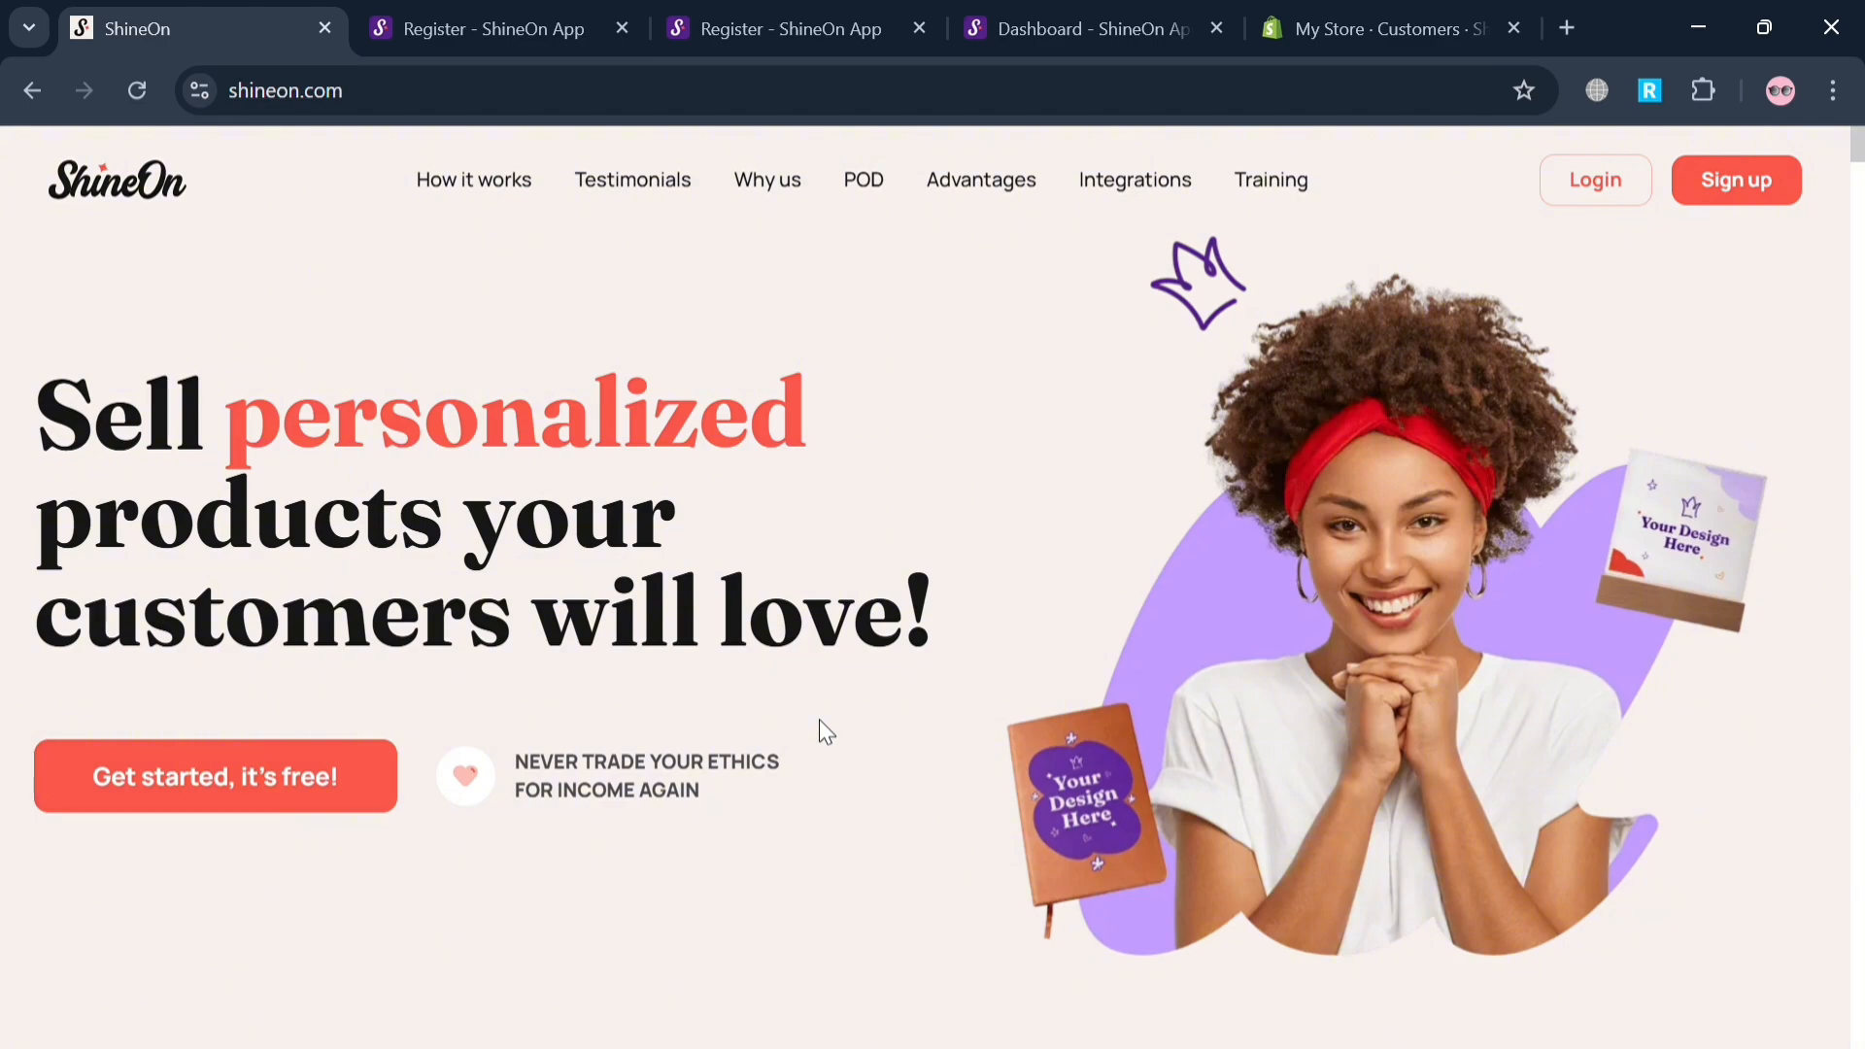
Look through the ShineOn landing page, covering its storefront features, merchant testimonials, platform benefits and print-on-demand sections.
scroll(819, 721, "down", 10)
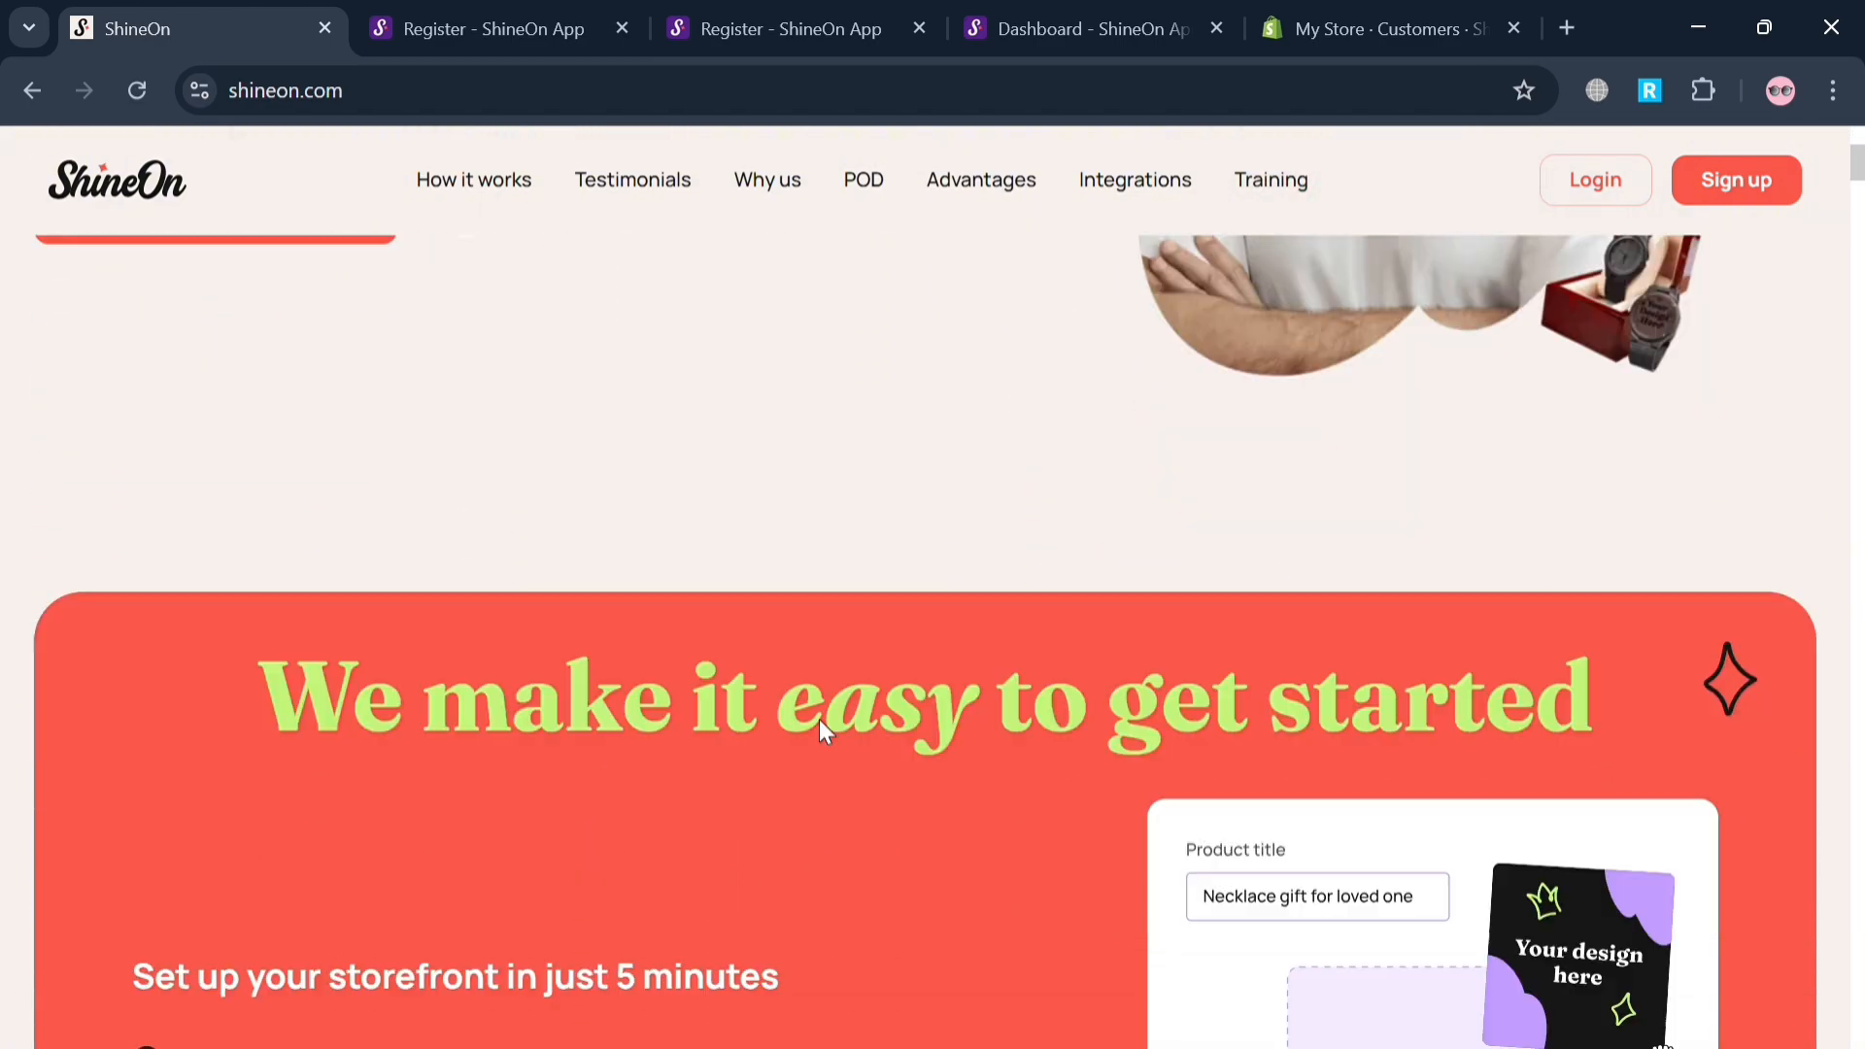
scroll(821, 723, "down", 5)
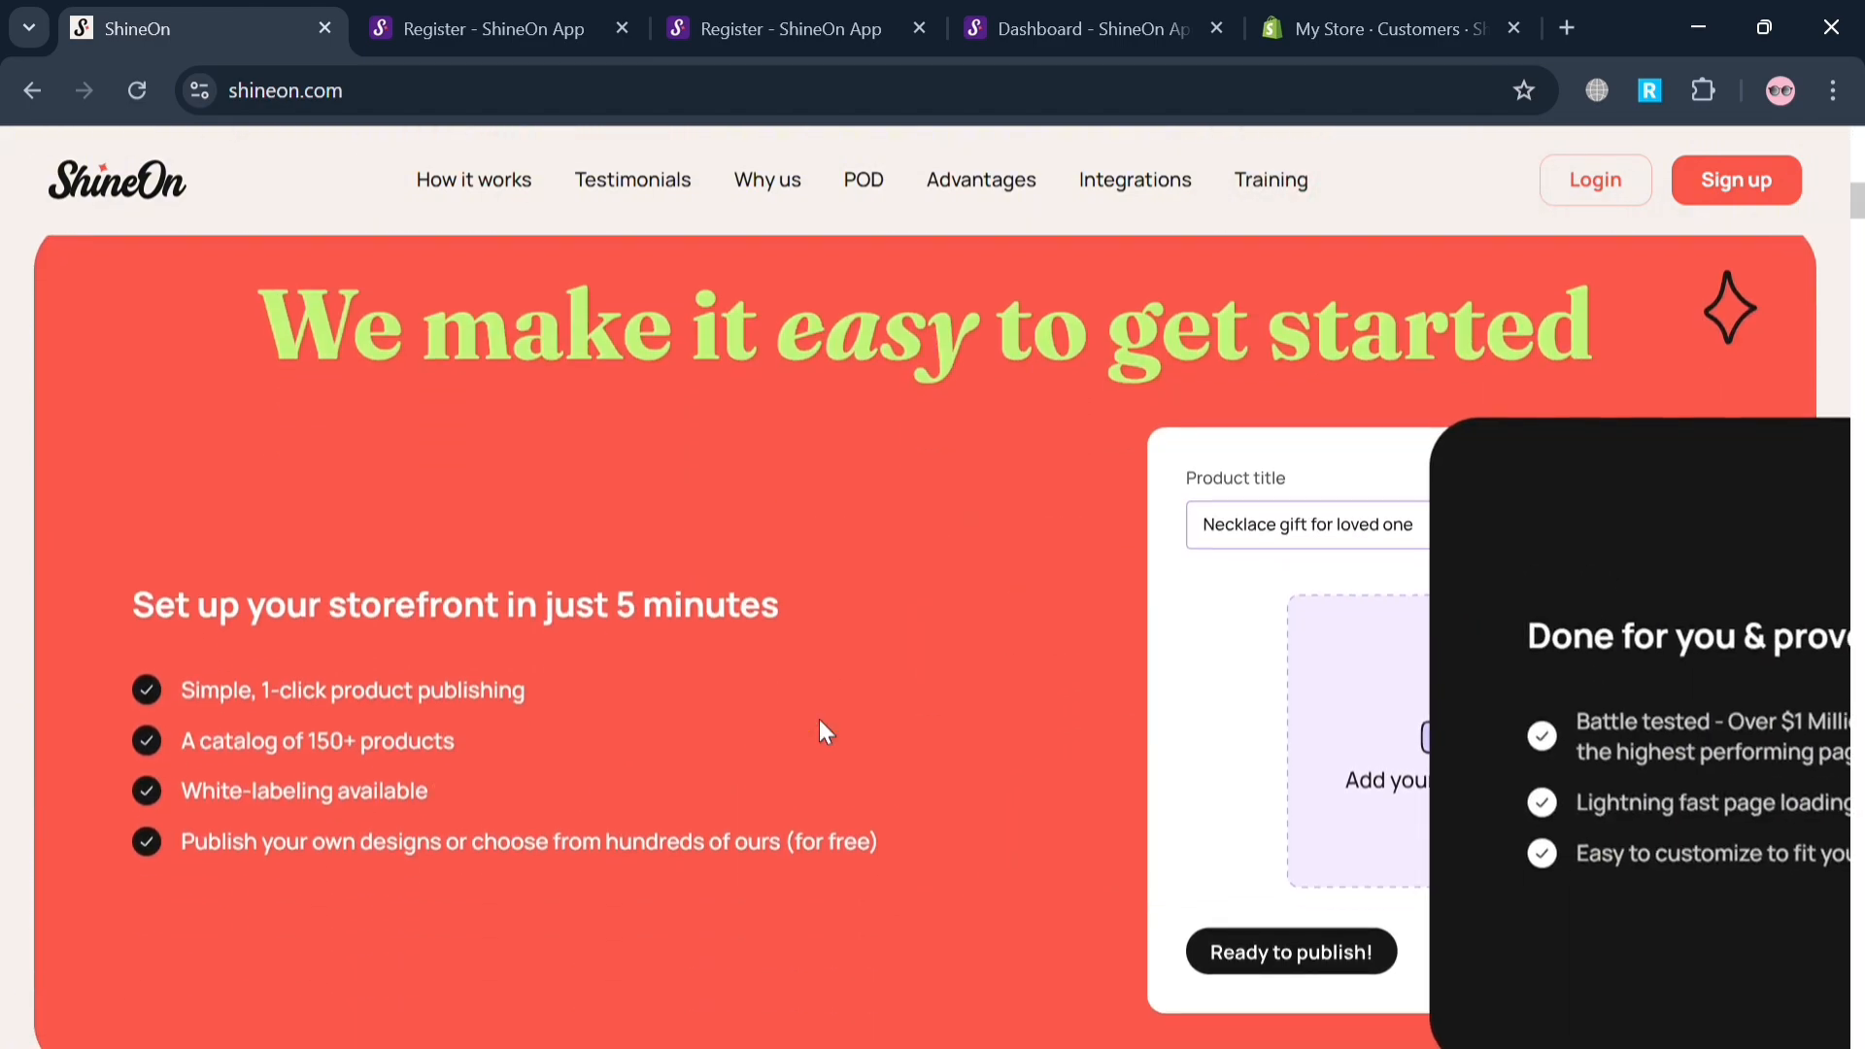
scroll(821, 724, "down", 8)
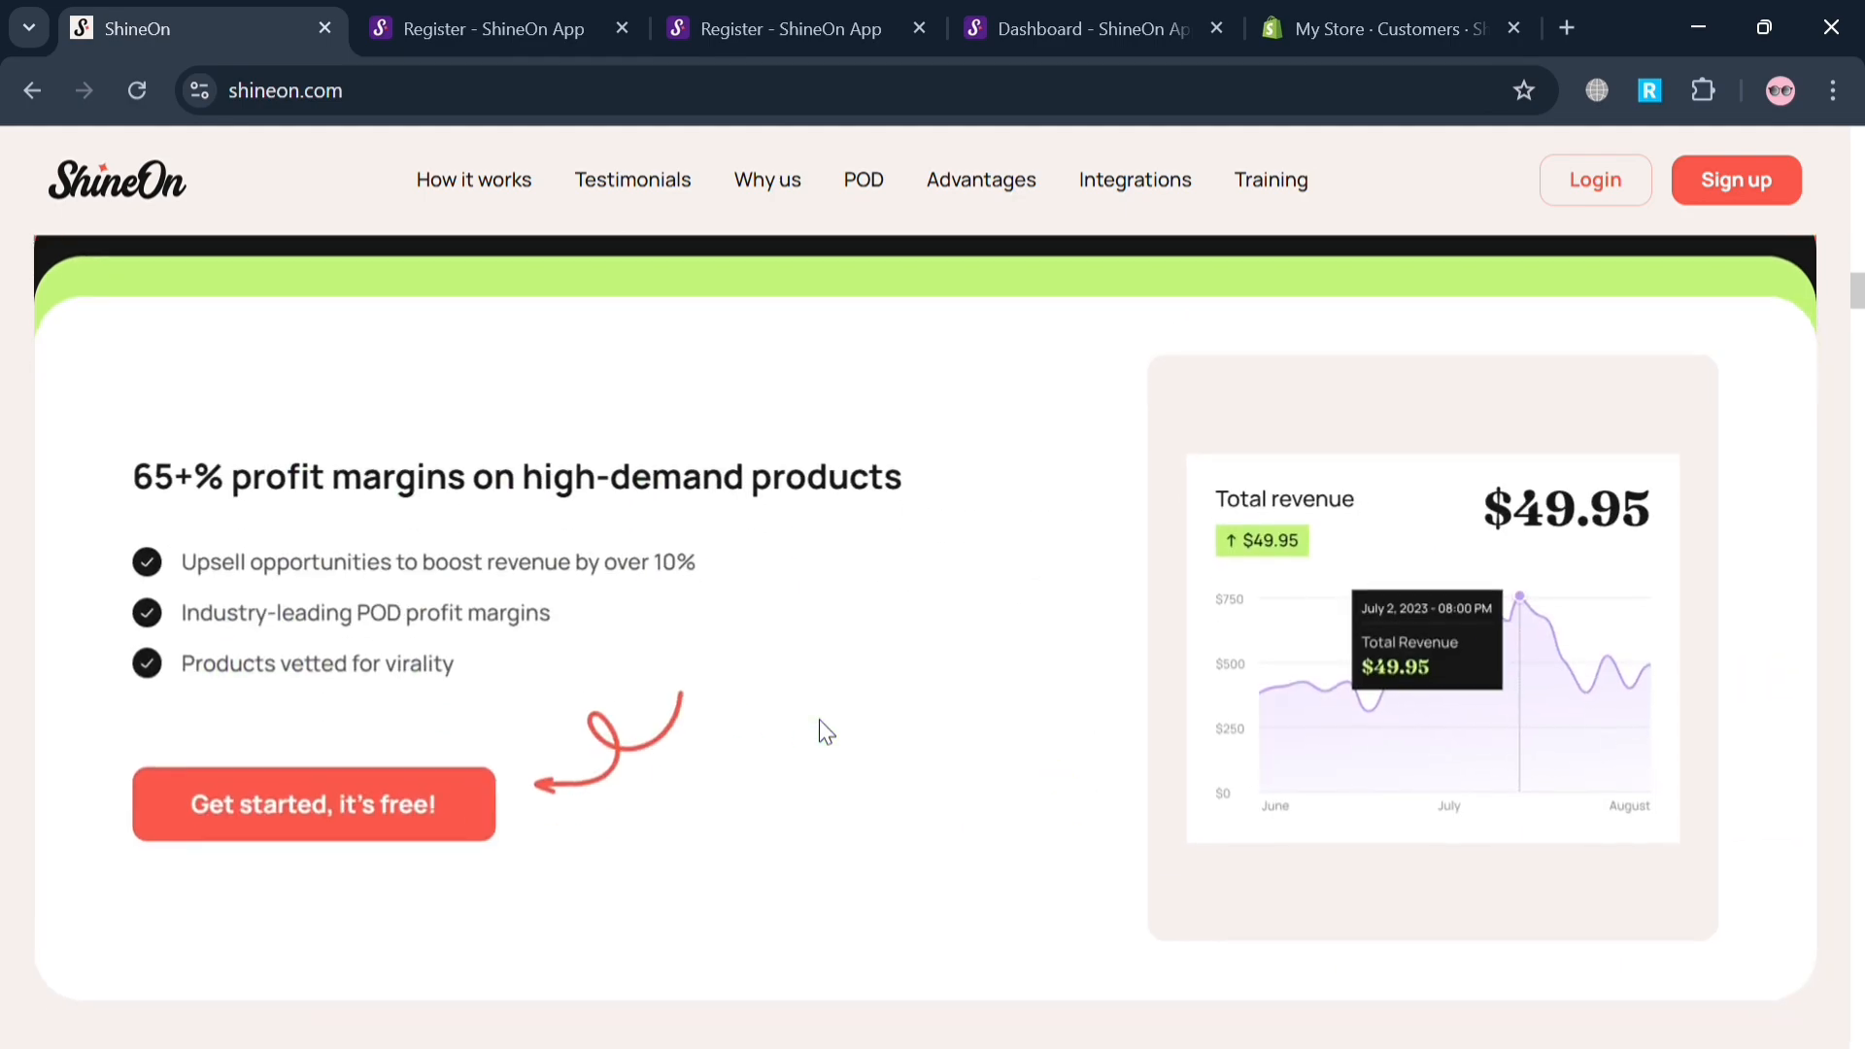
scroll(821, 724, "down", 4)
scroll(834, 733, "up", 3)
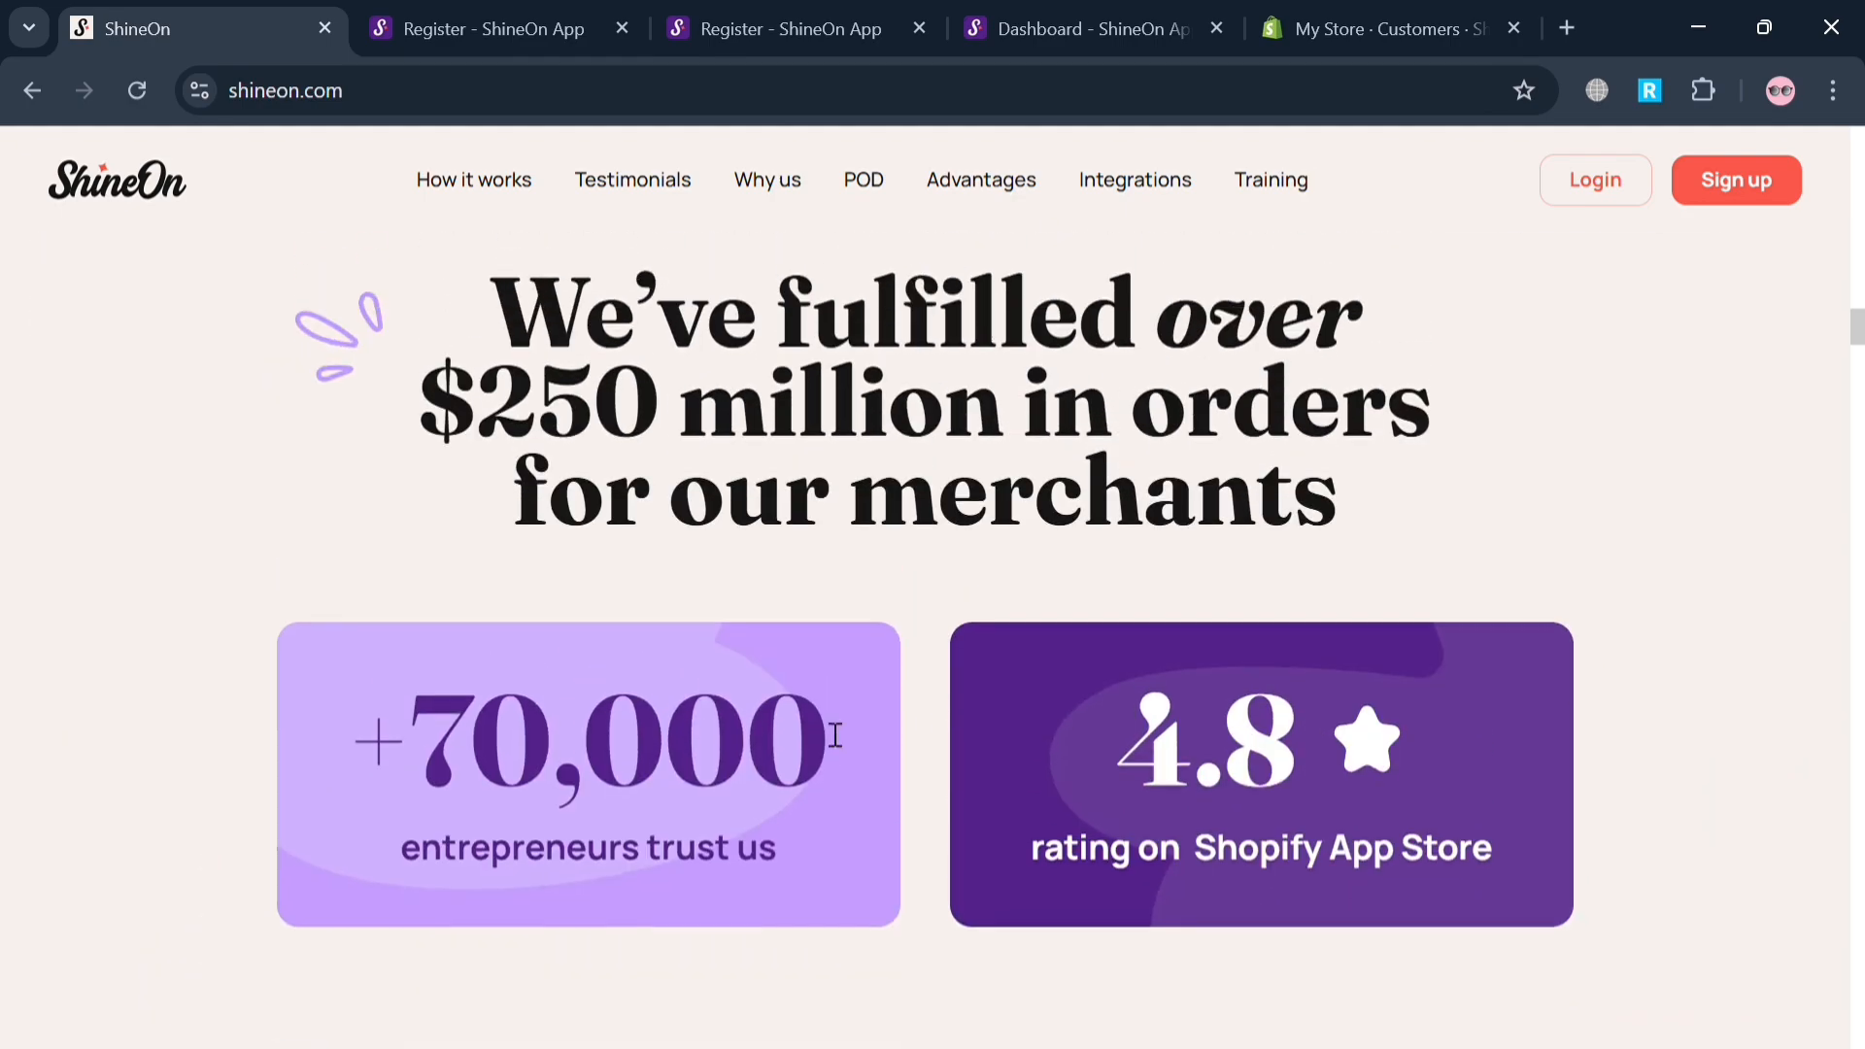
scroll(835, 736, "down", 10)
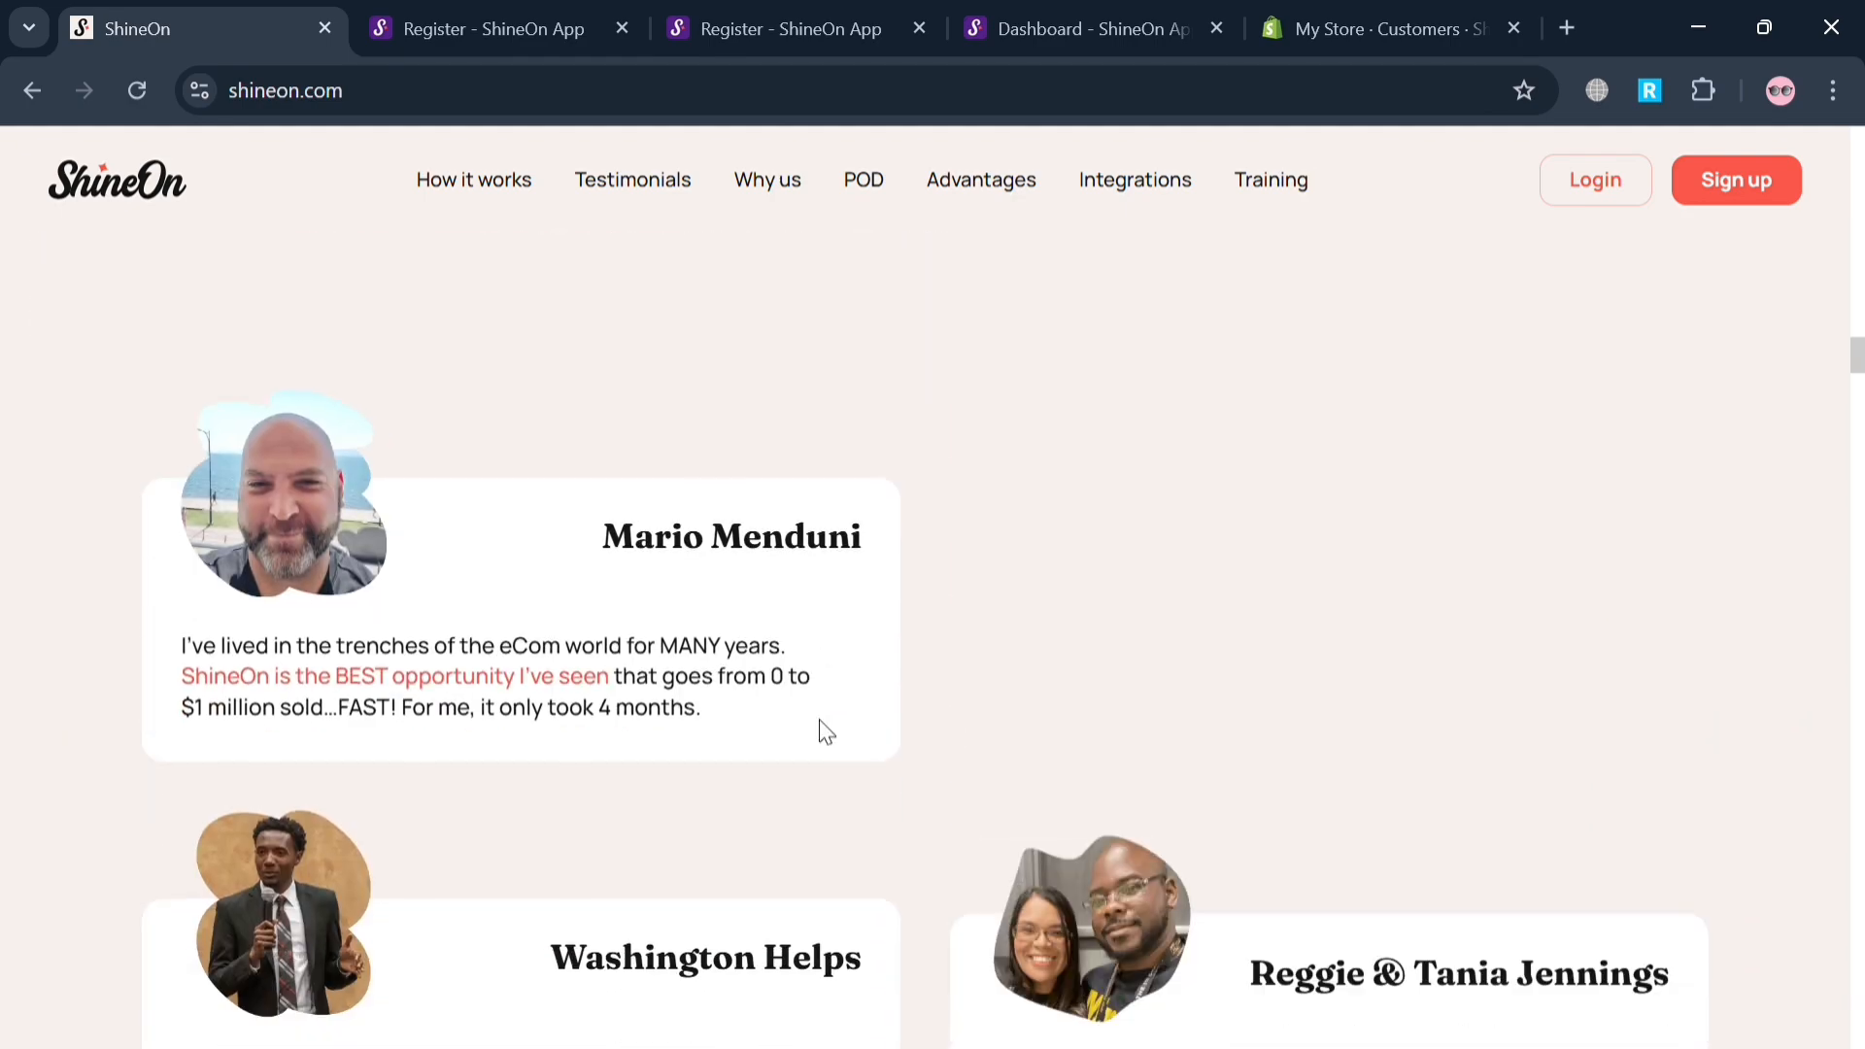
scroll(826, 730, "down", 15)
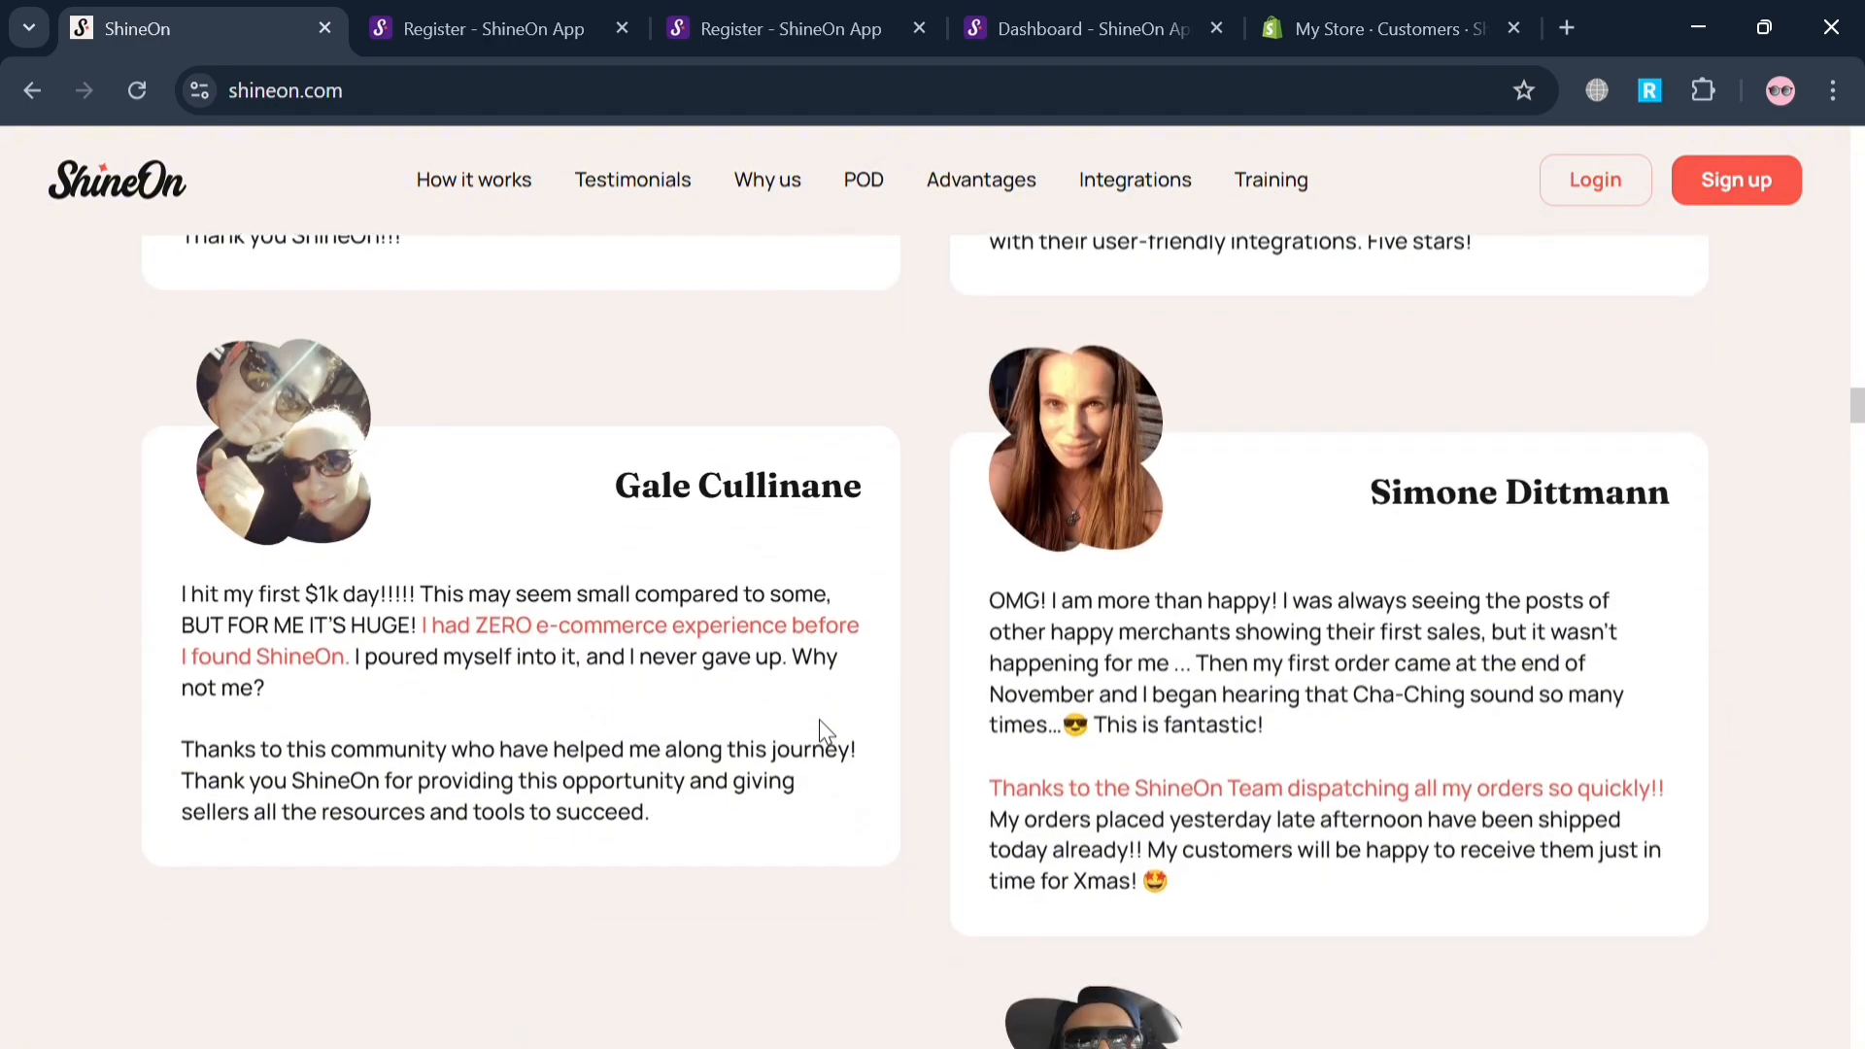
scroll(821, 722, "down", 10)
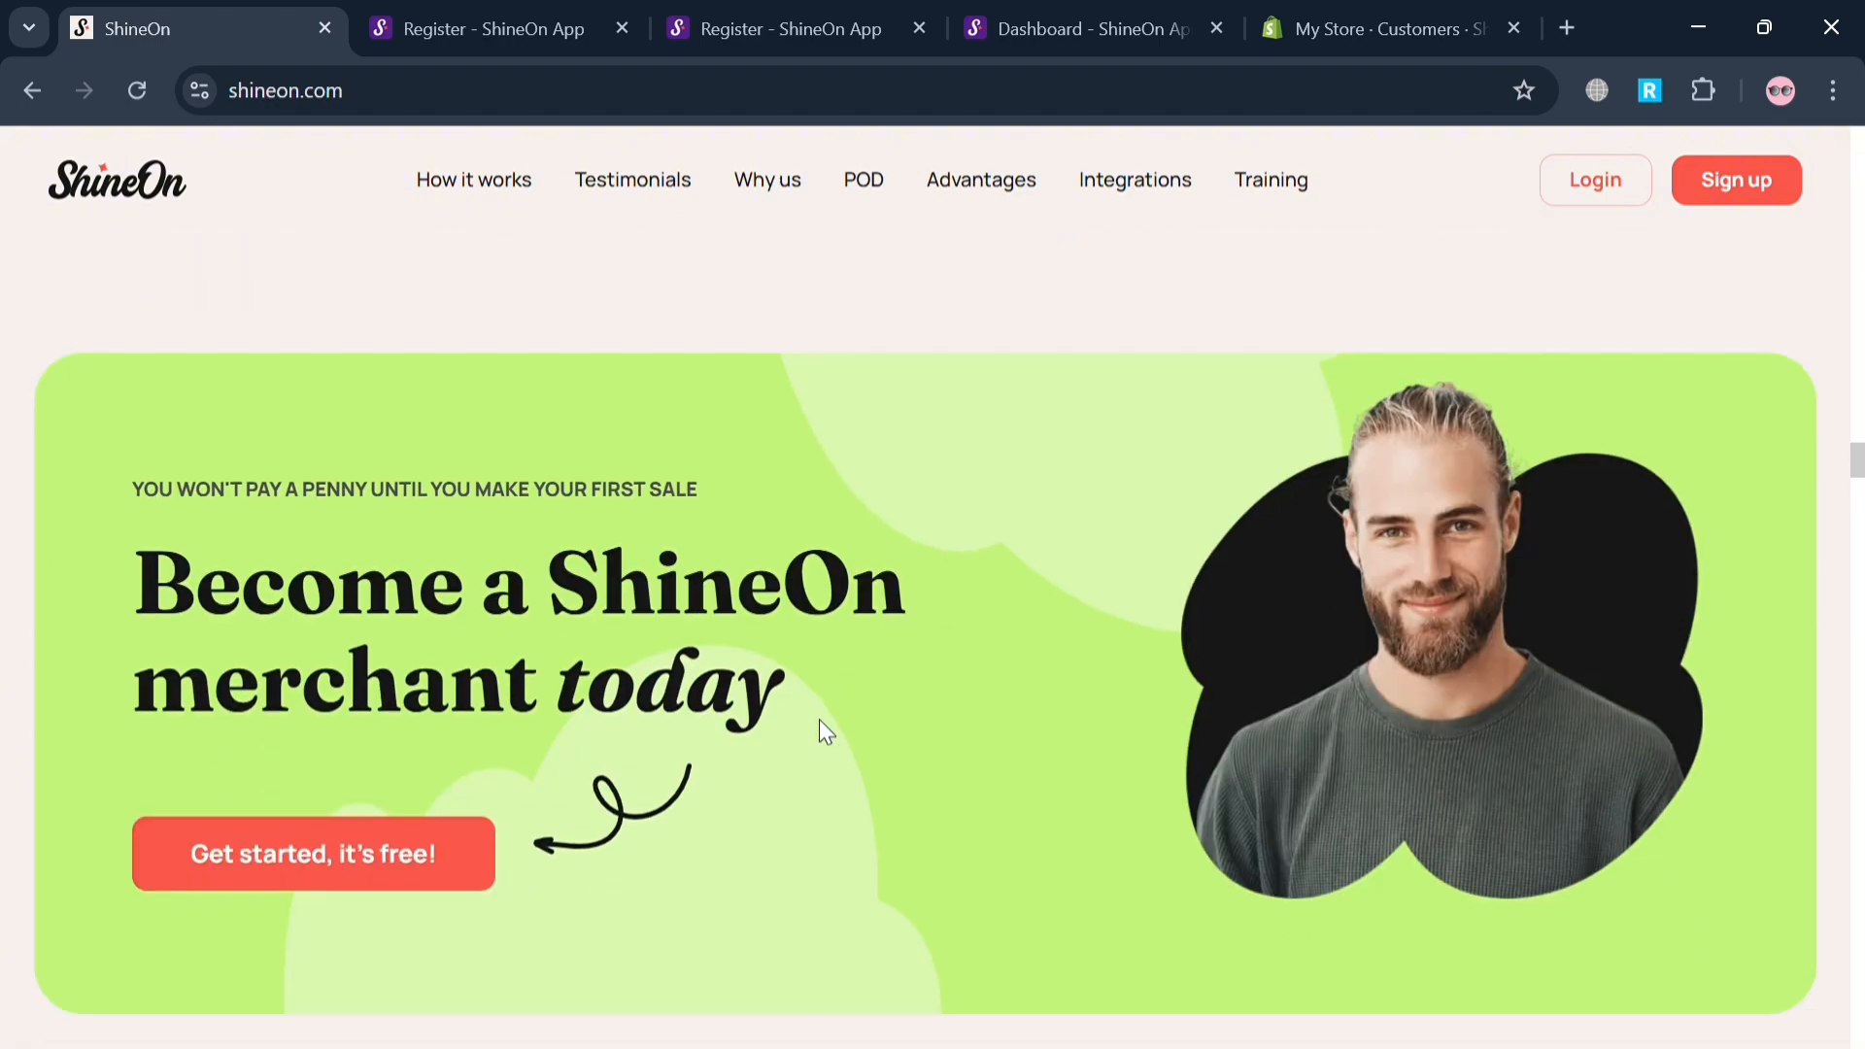
scroll(826, 734, "down", 5)
scroll(836, 735, "down", 5)
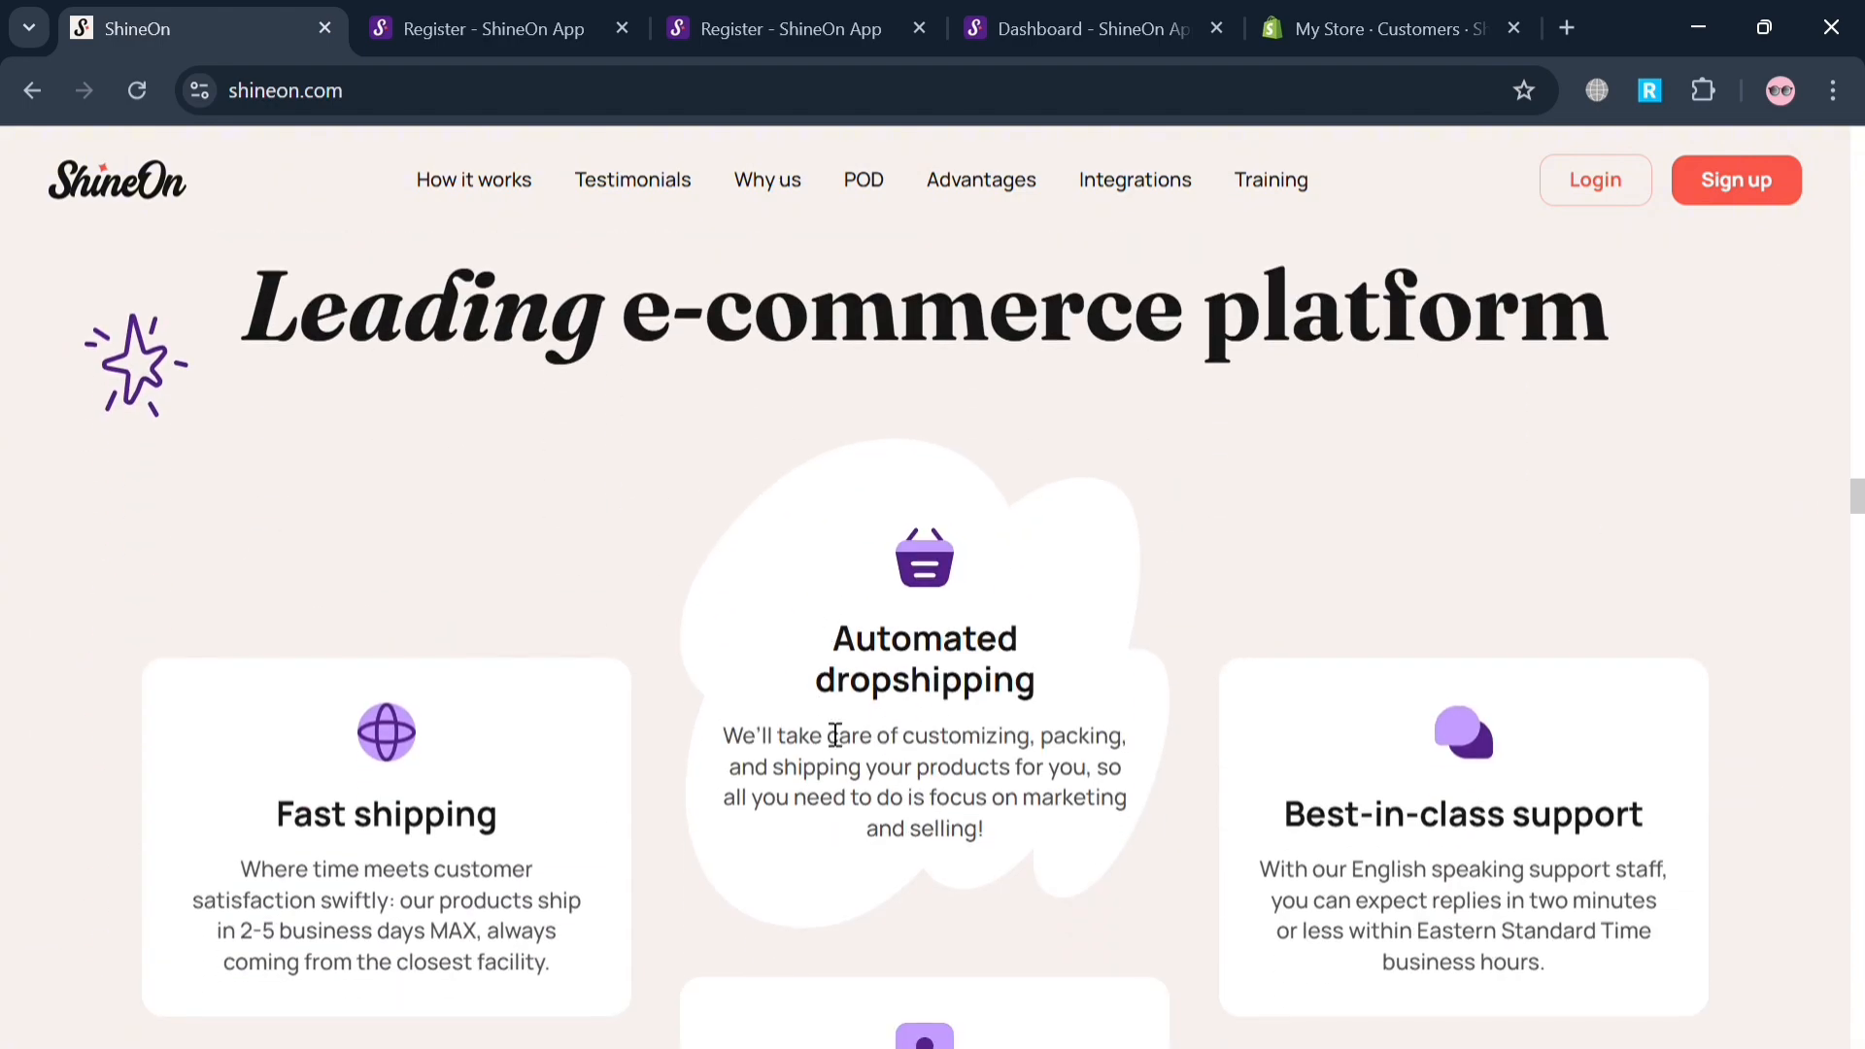
scroll(835, 736, "down", 10)
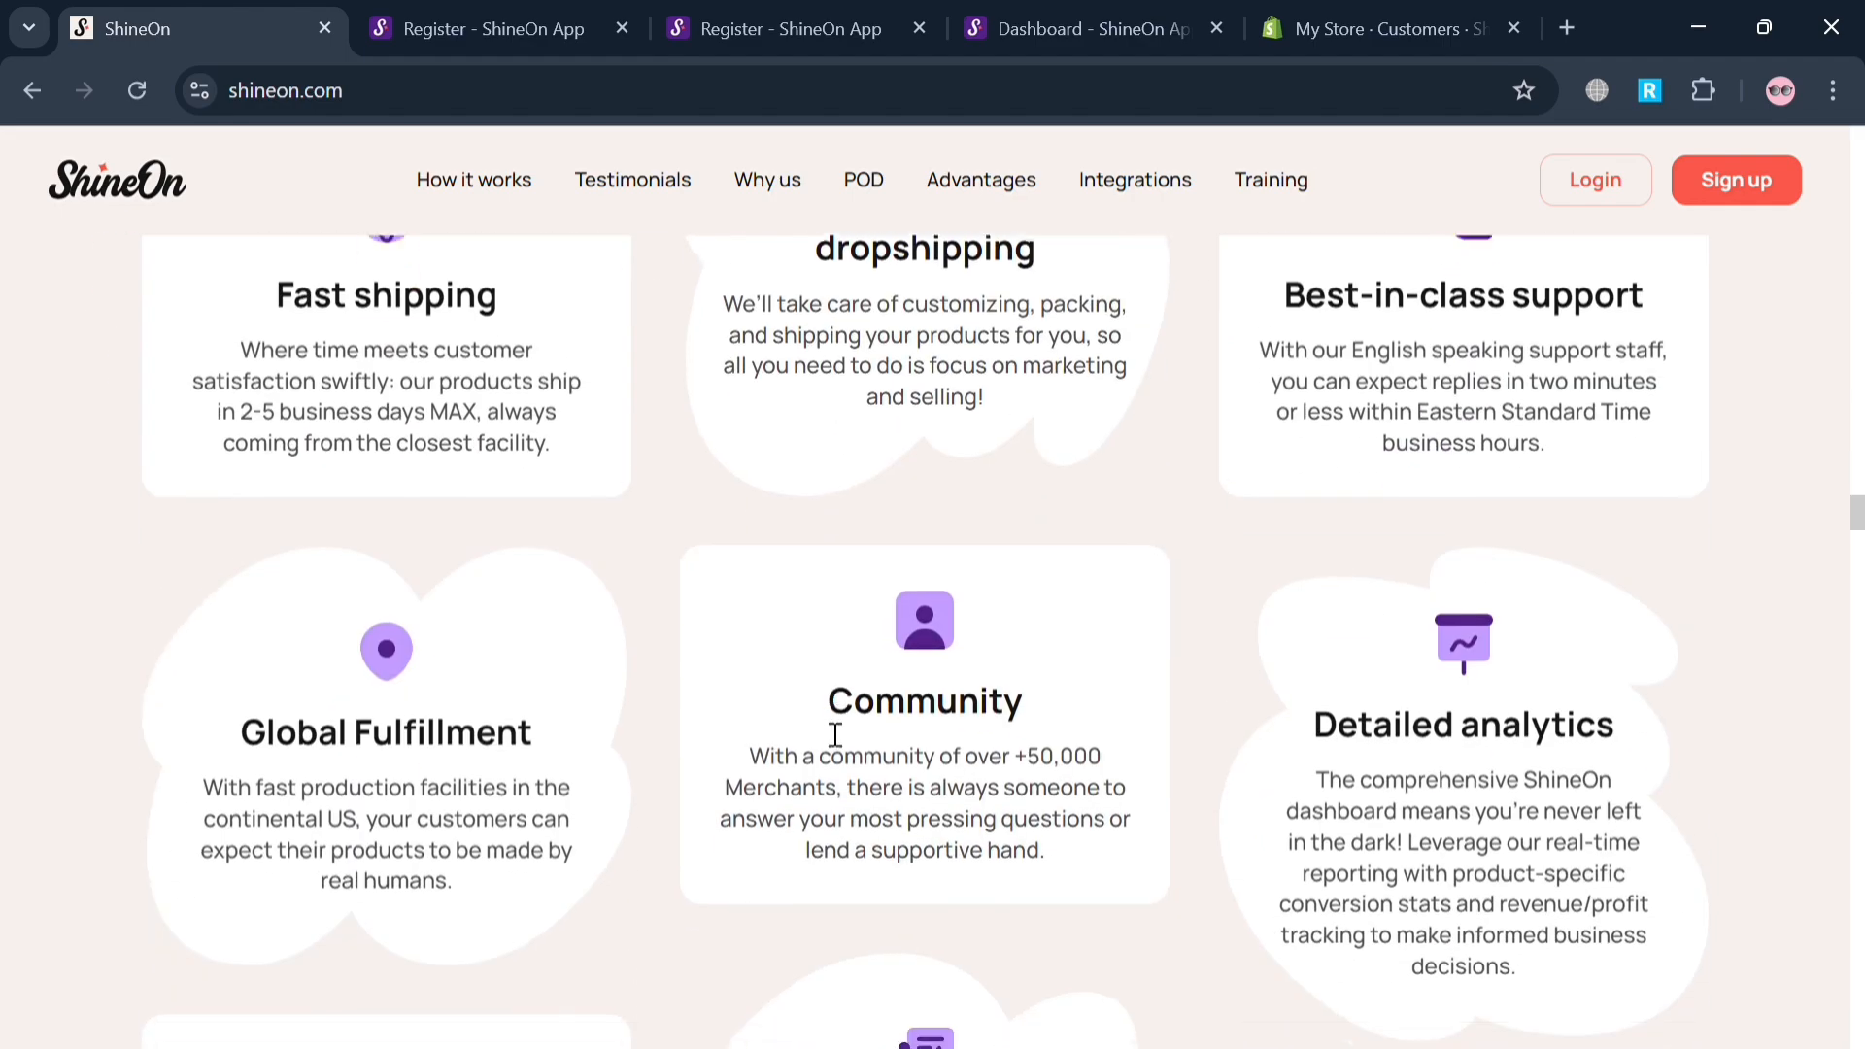
scroll(836, 736, "down", 7)
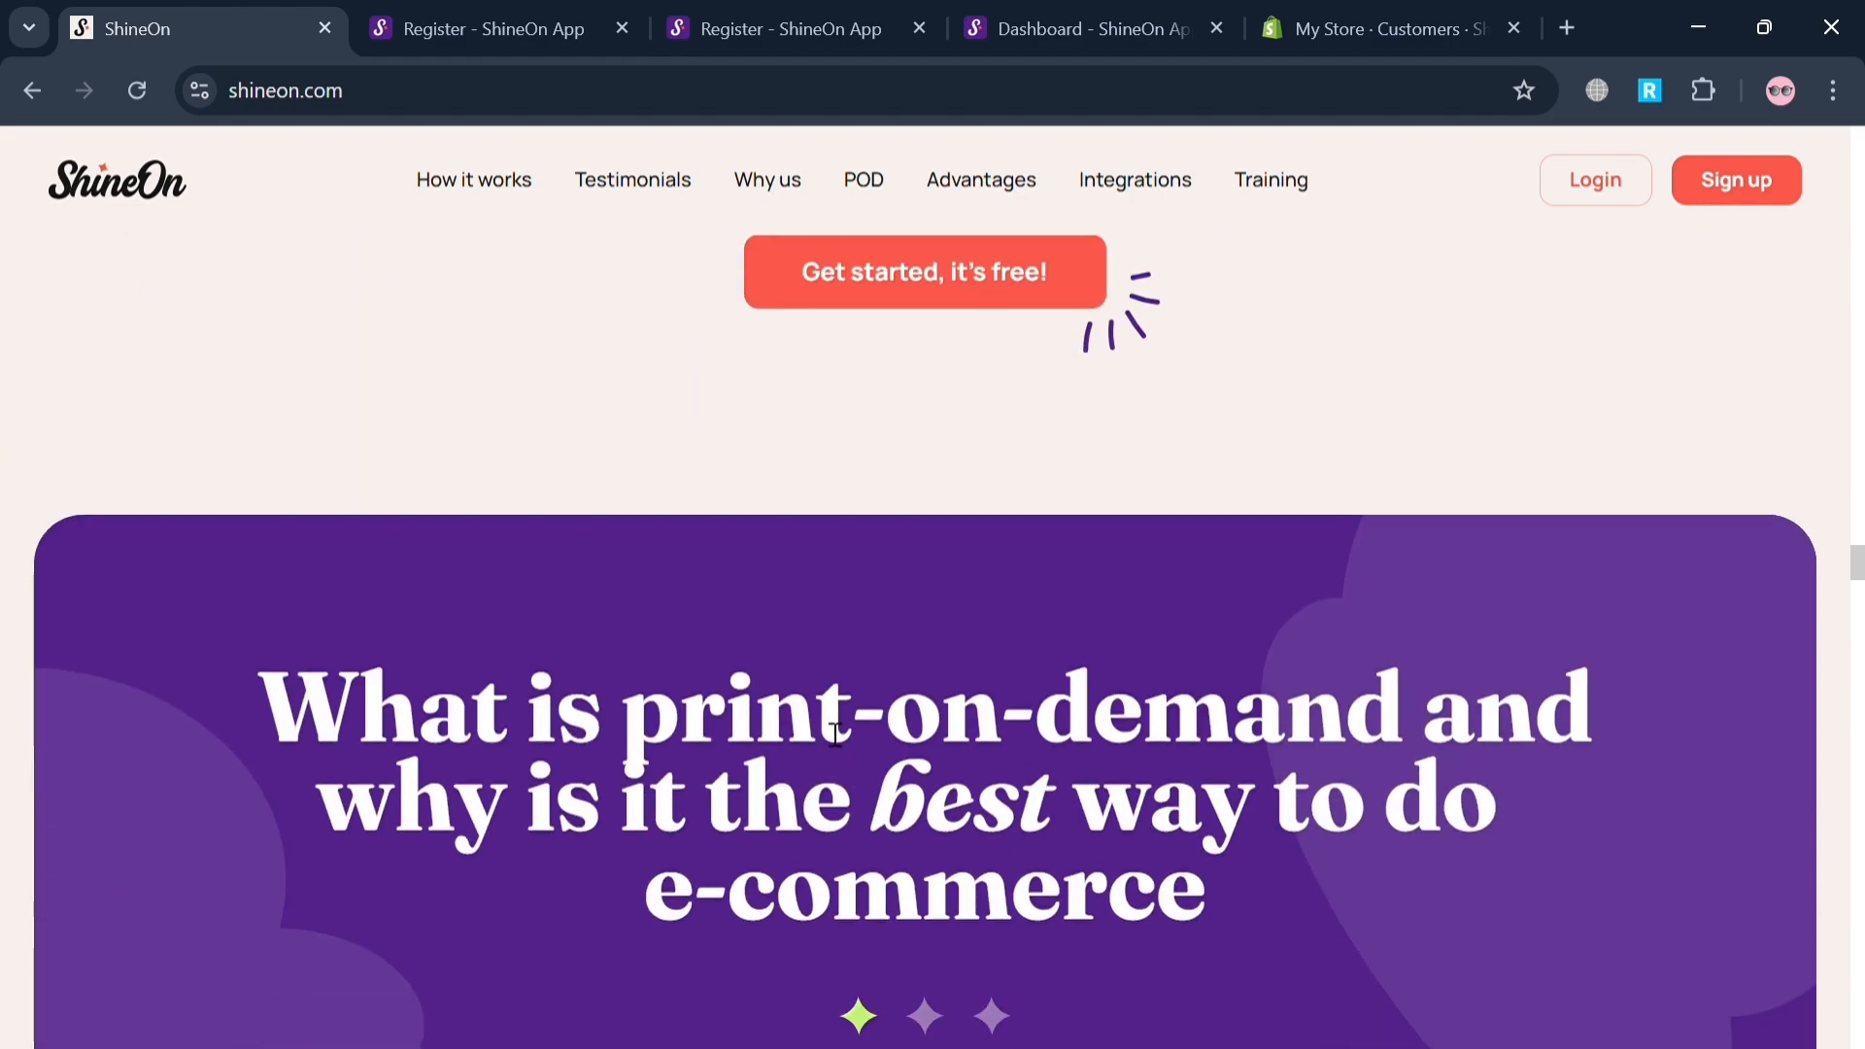
scroll(820, 722, "down", 8)
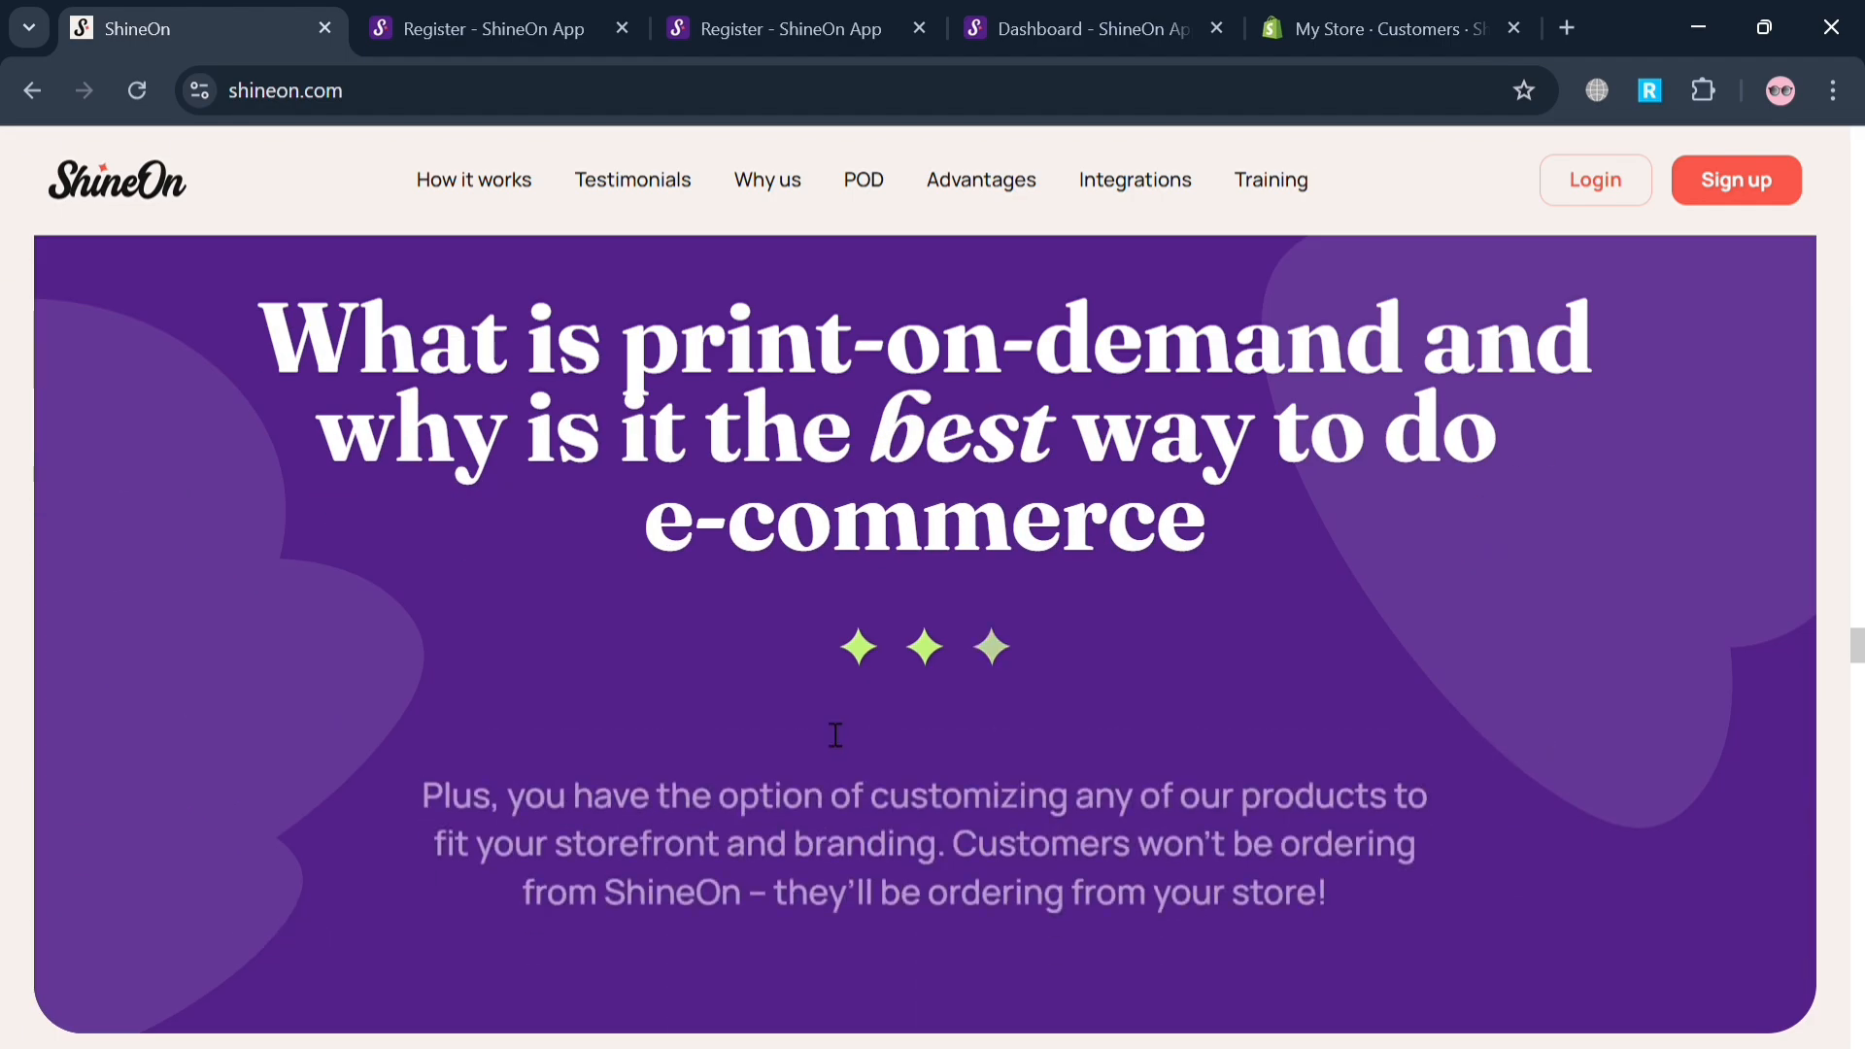
scroll(819, 721, "down", 15)
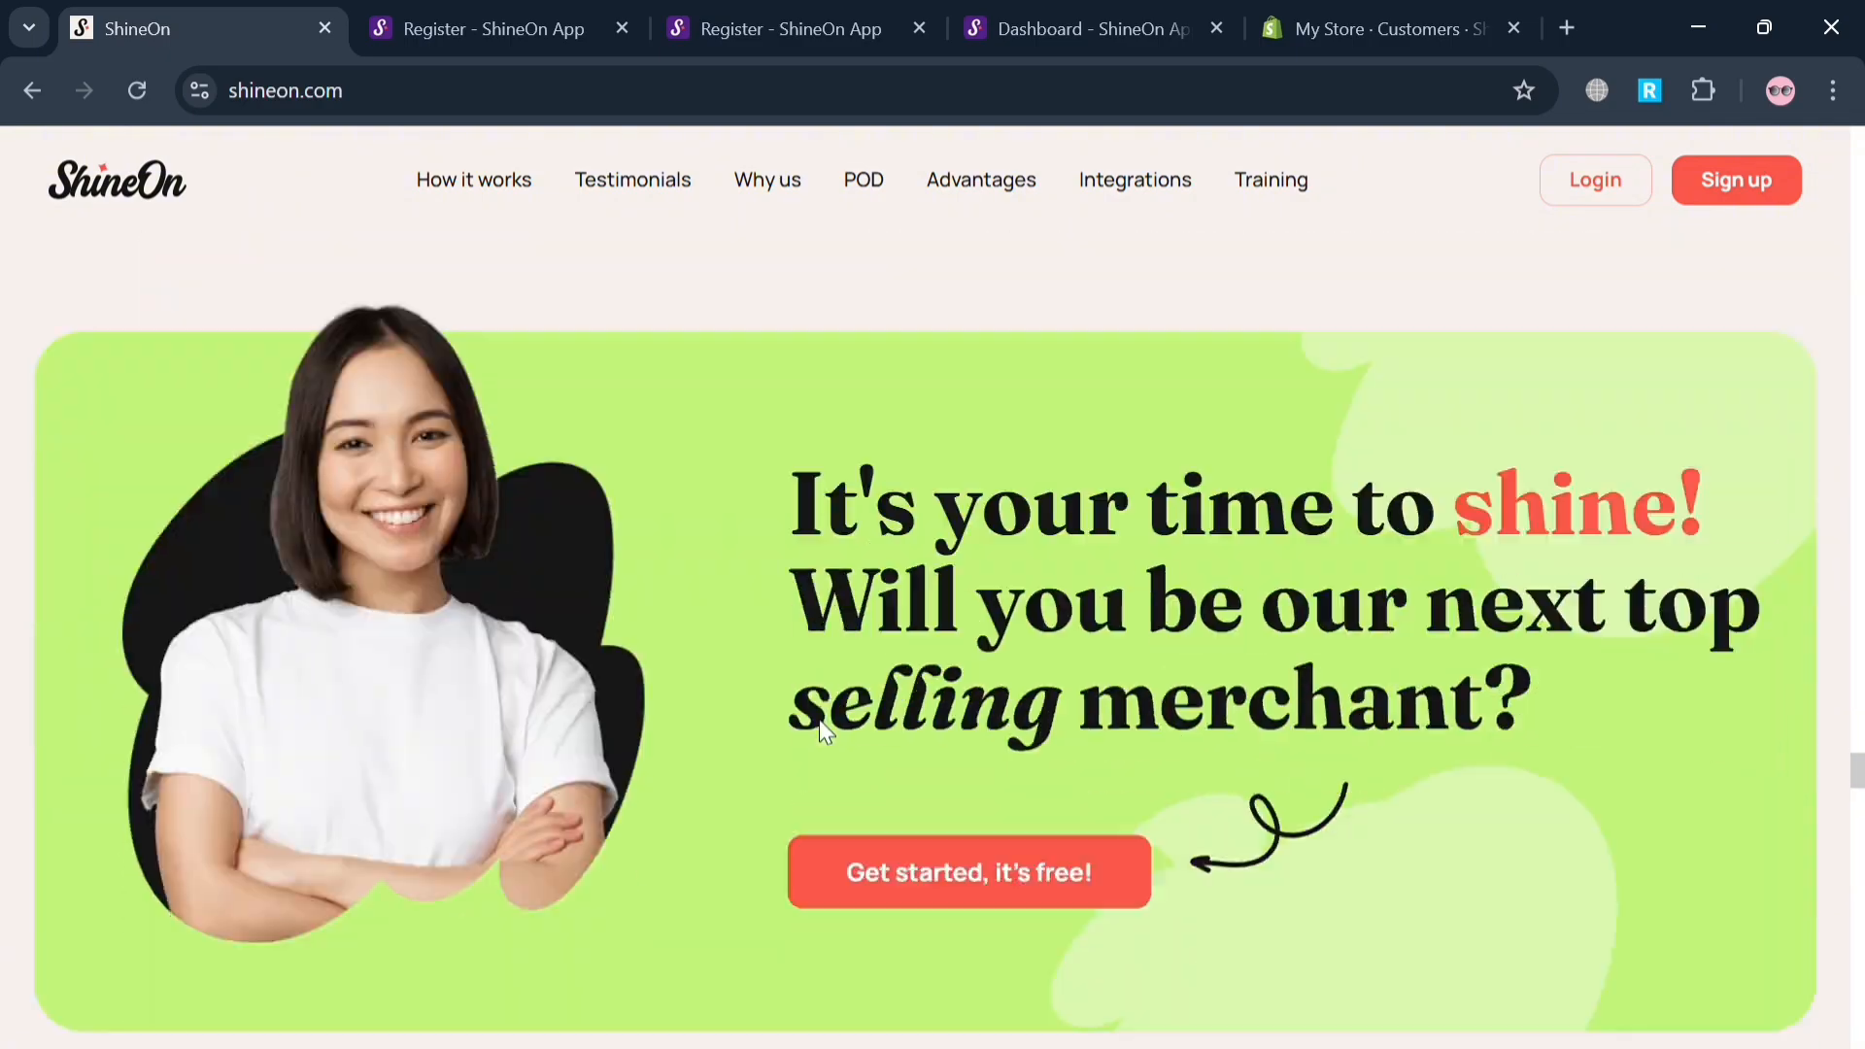
scroll(820, 720, "down", 15)
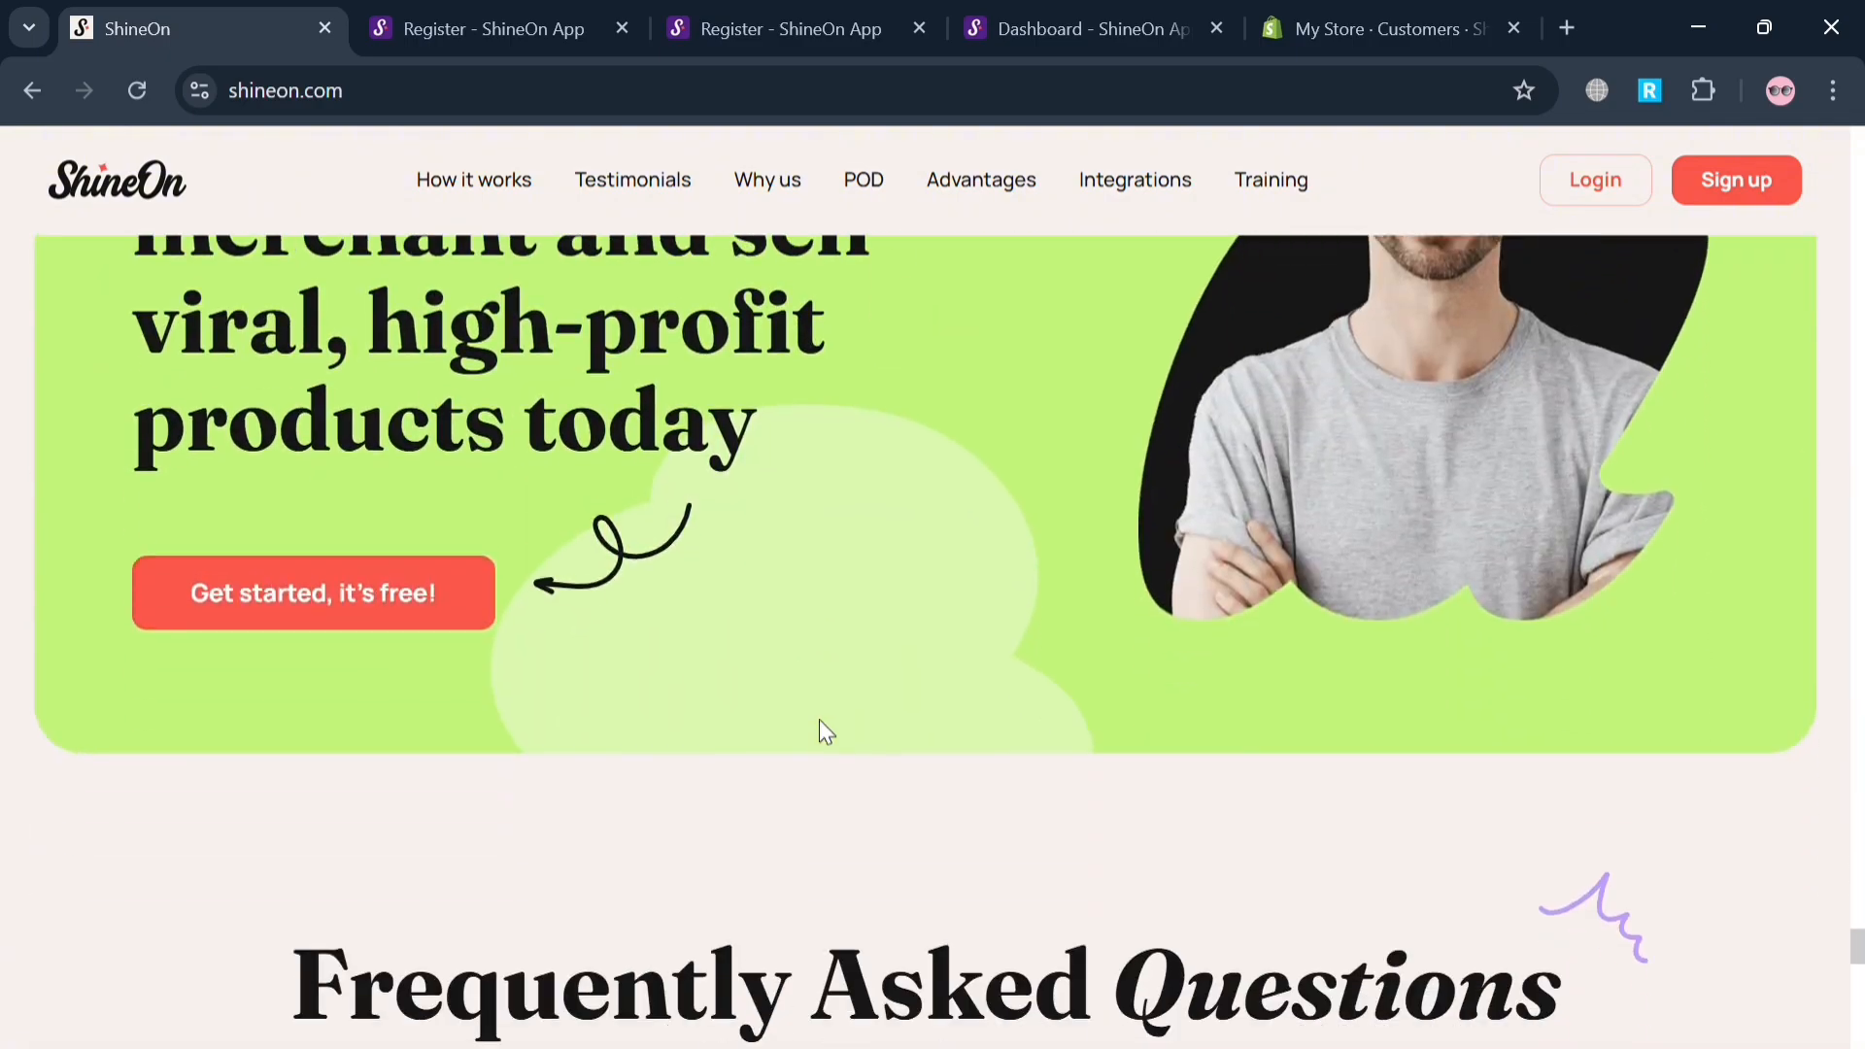
scroll(834, 735, "down", 2)
scroll(819, 719, "up", 20)
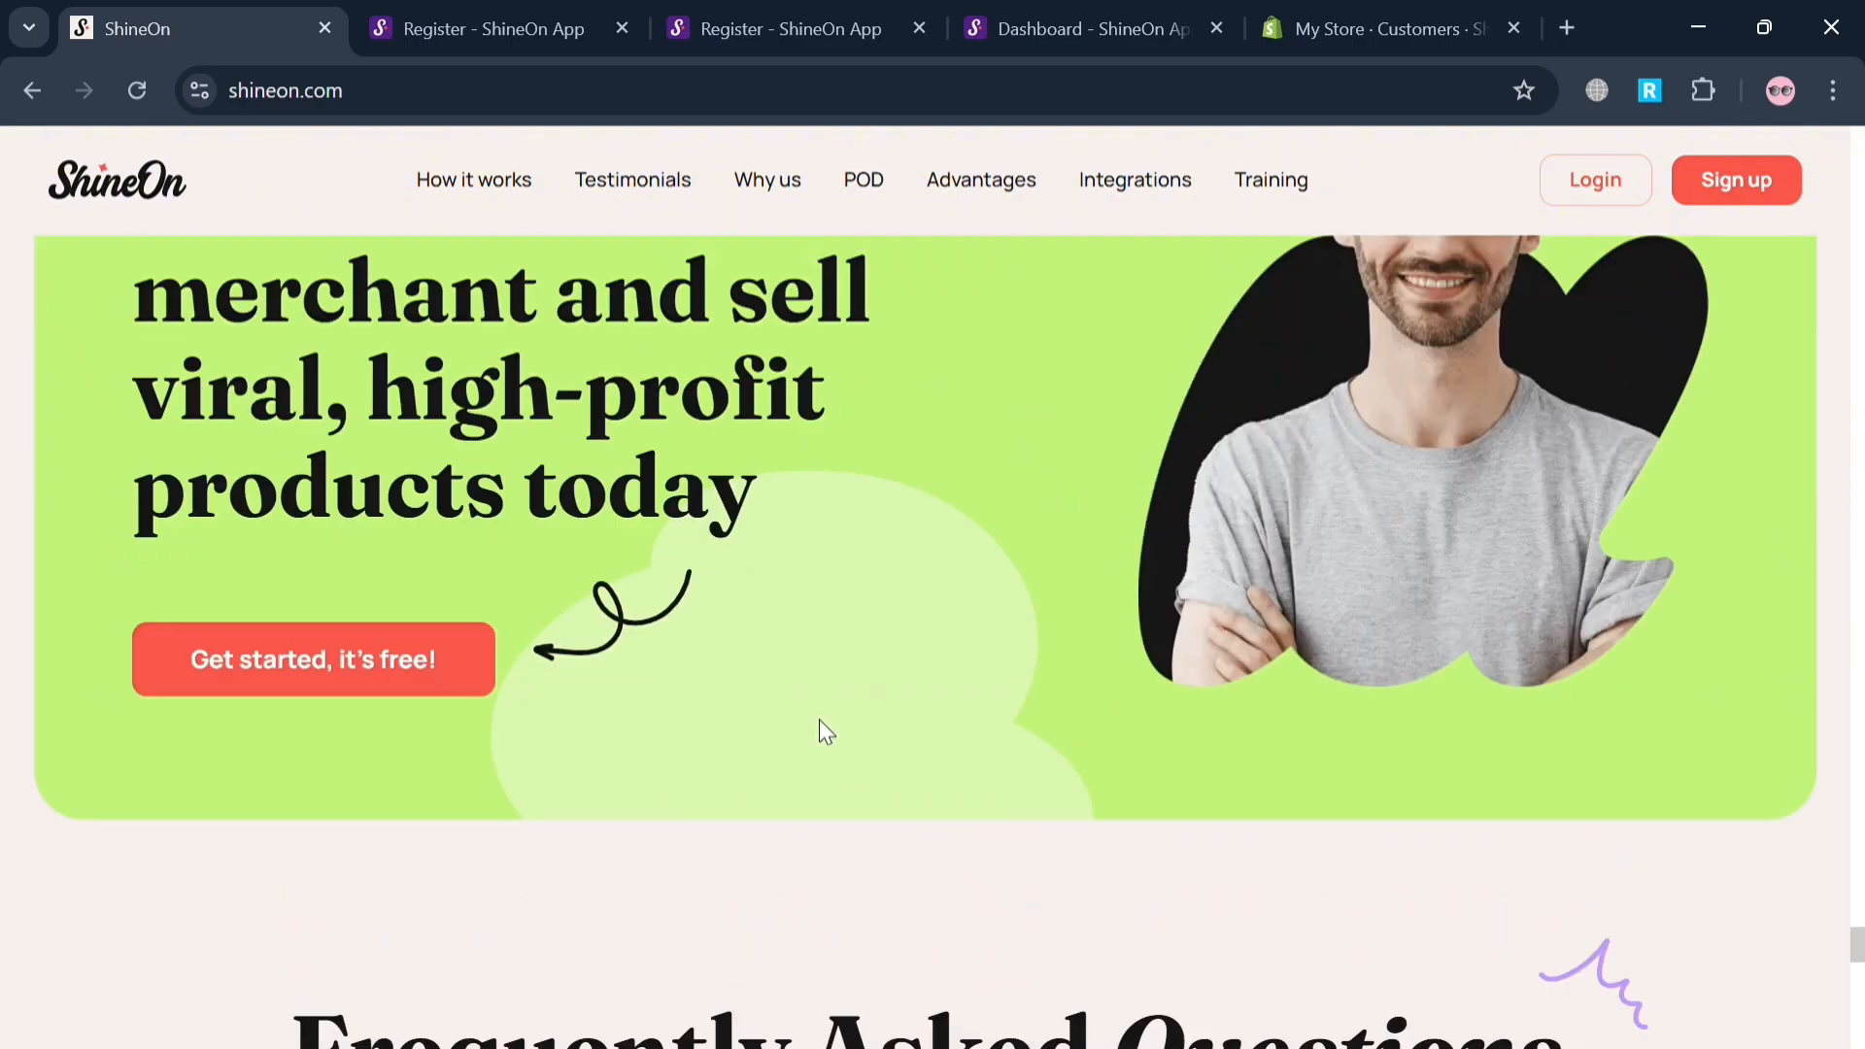
scroll(819, 719, "up", 20)
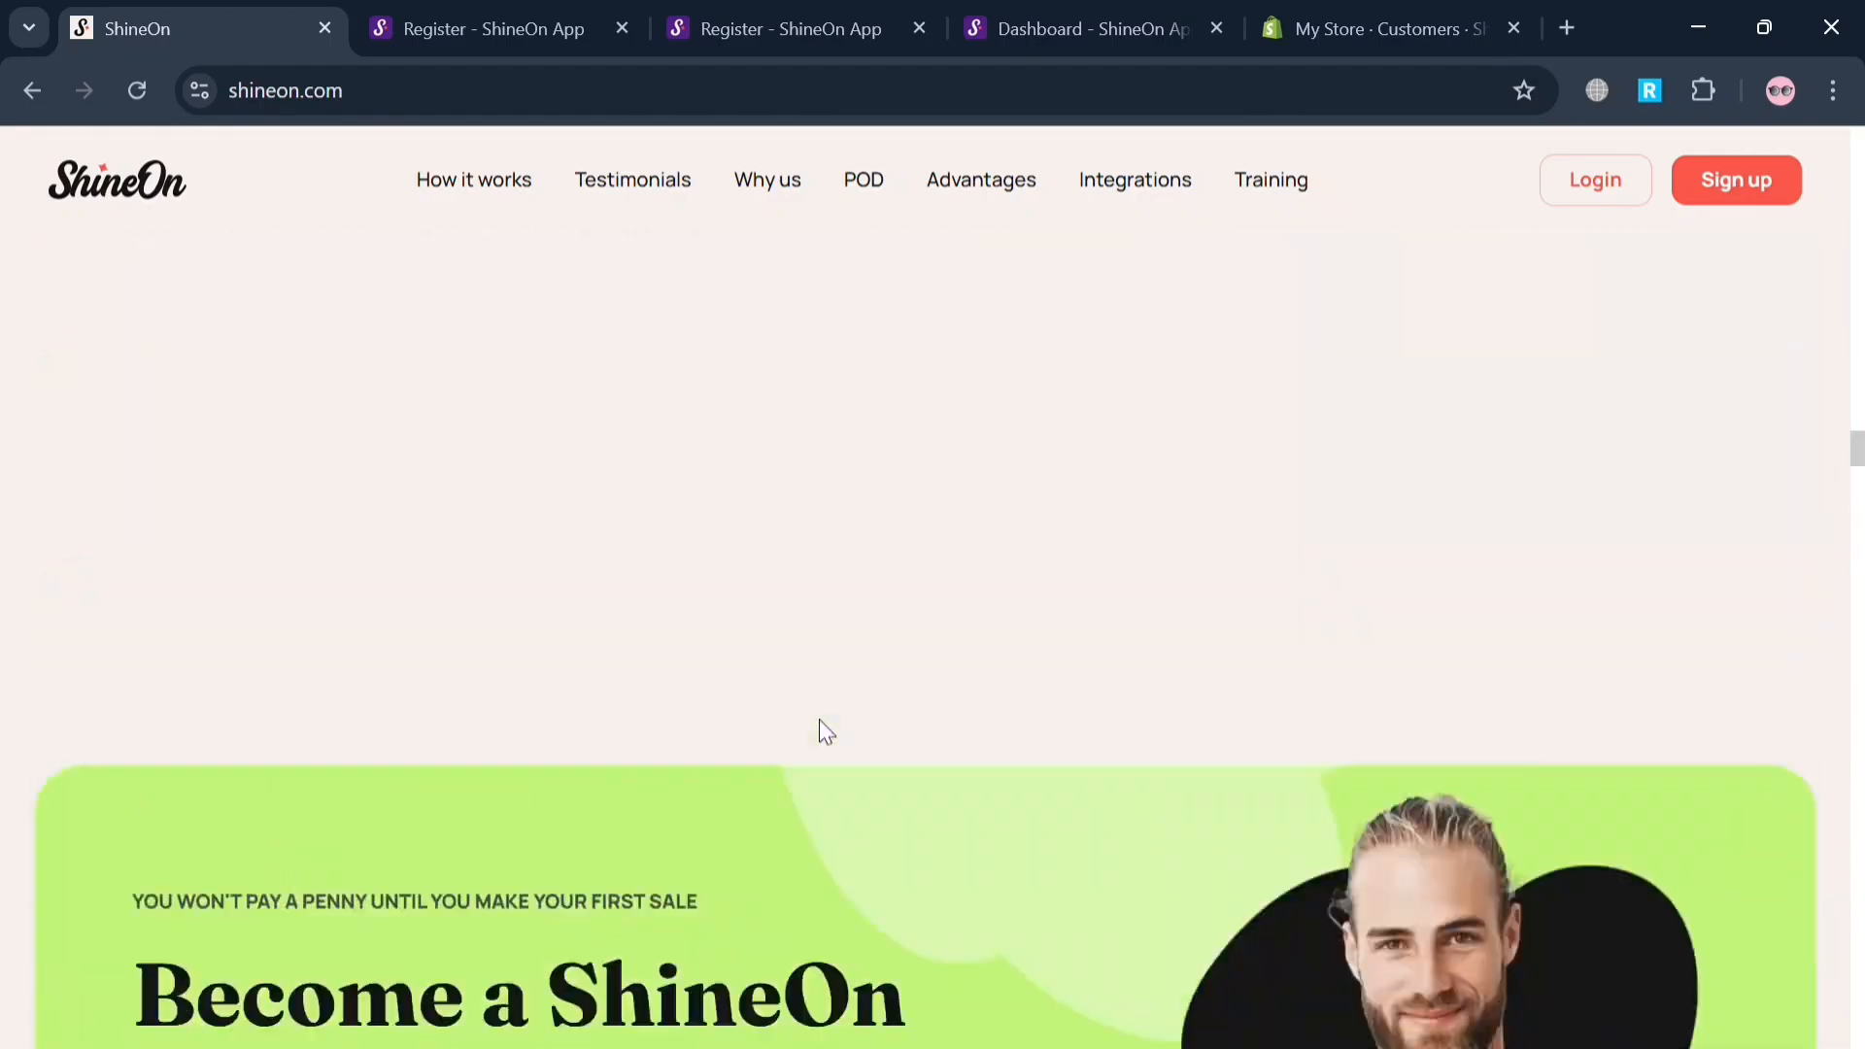
scroll(819, 732, "up", 10)
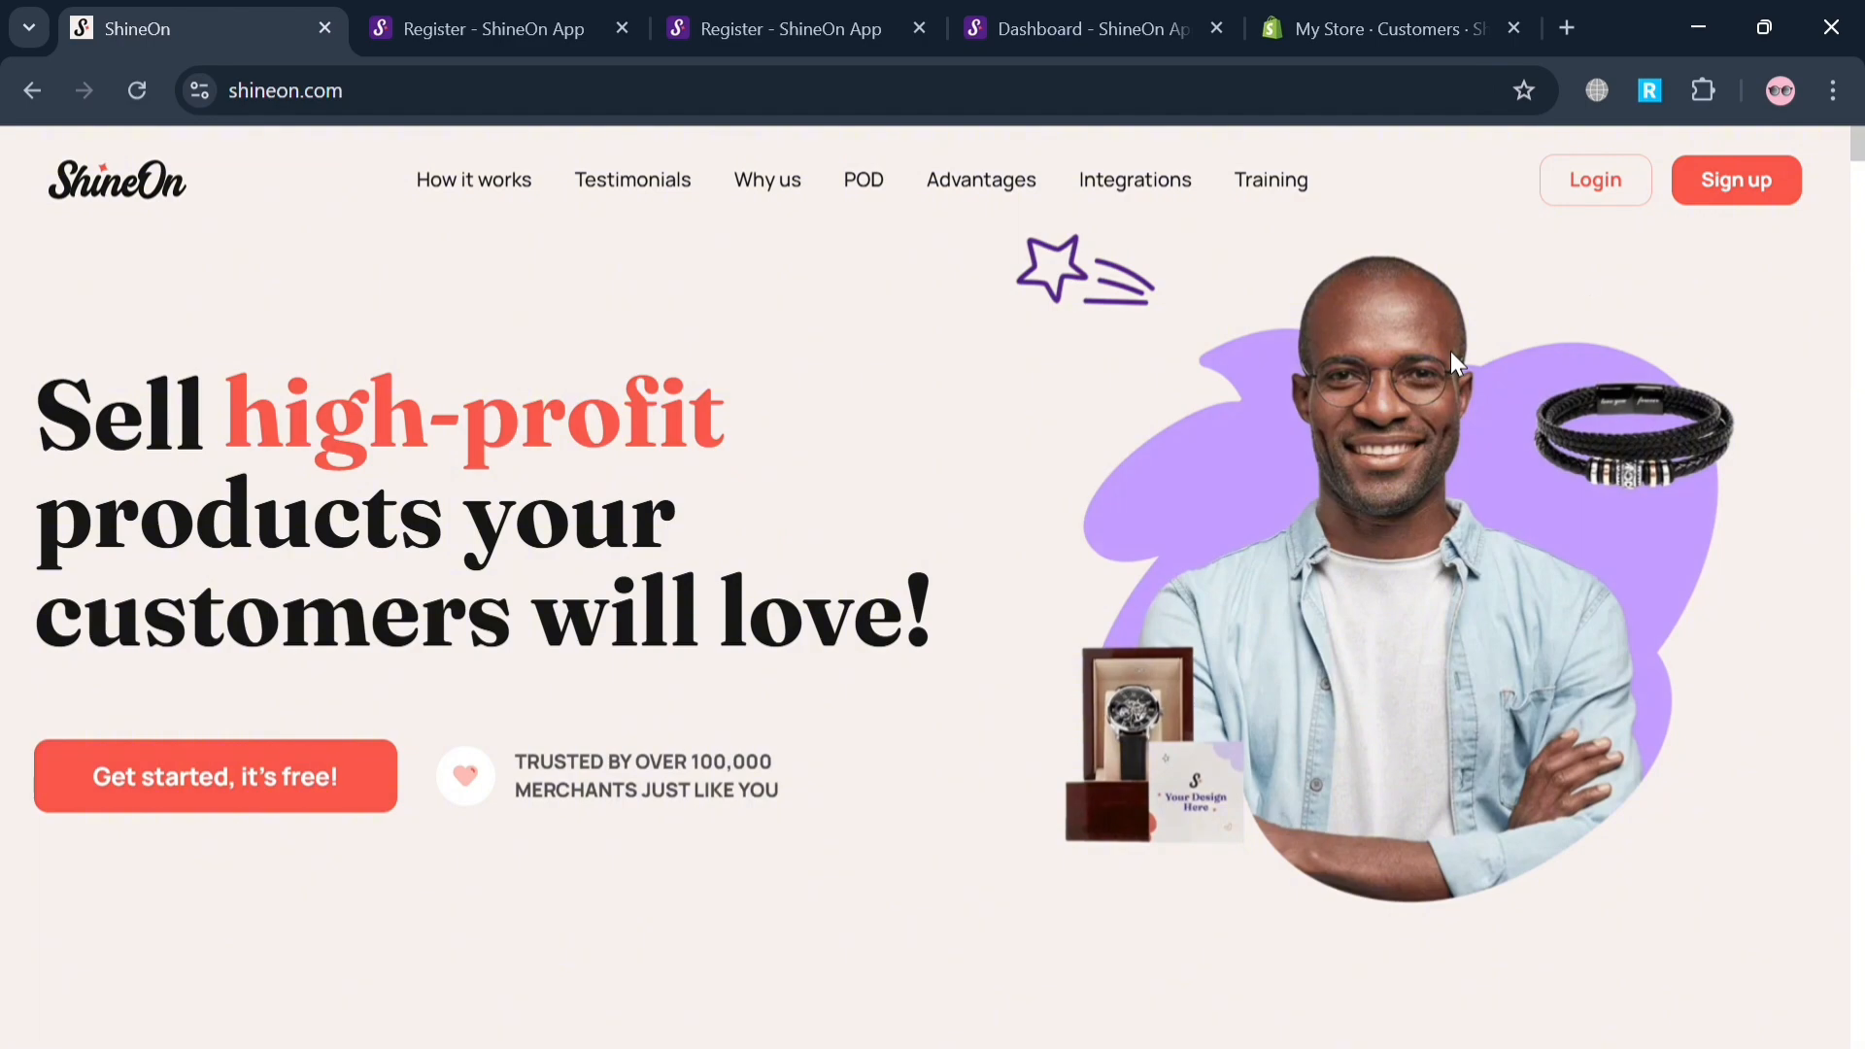
Switch to the ShineOn registration page and review the fields and consent options of the sign-up form.
left_click(554, 13)
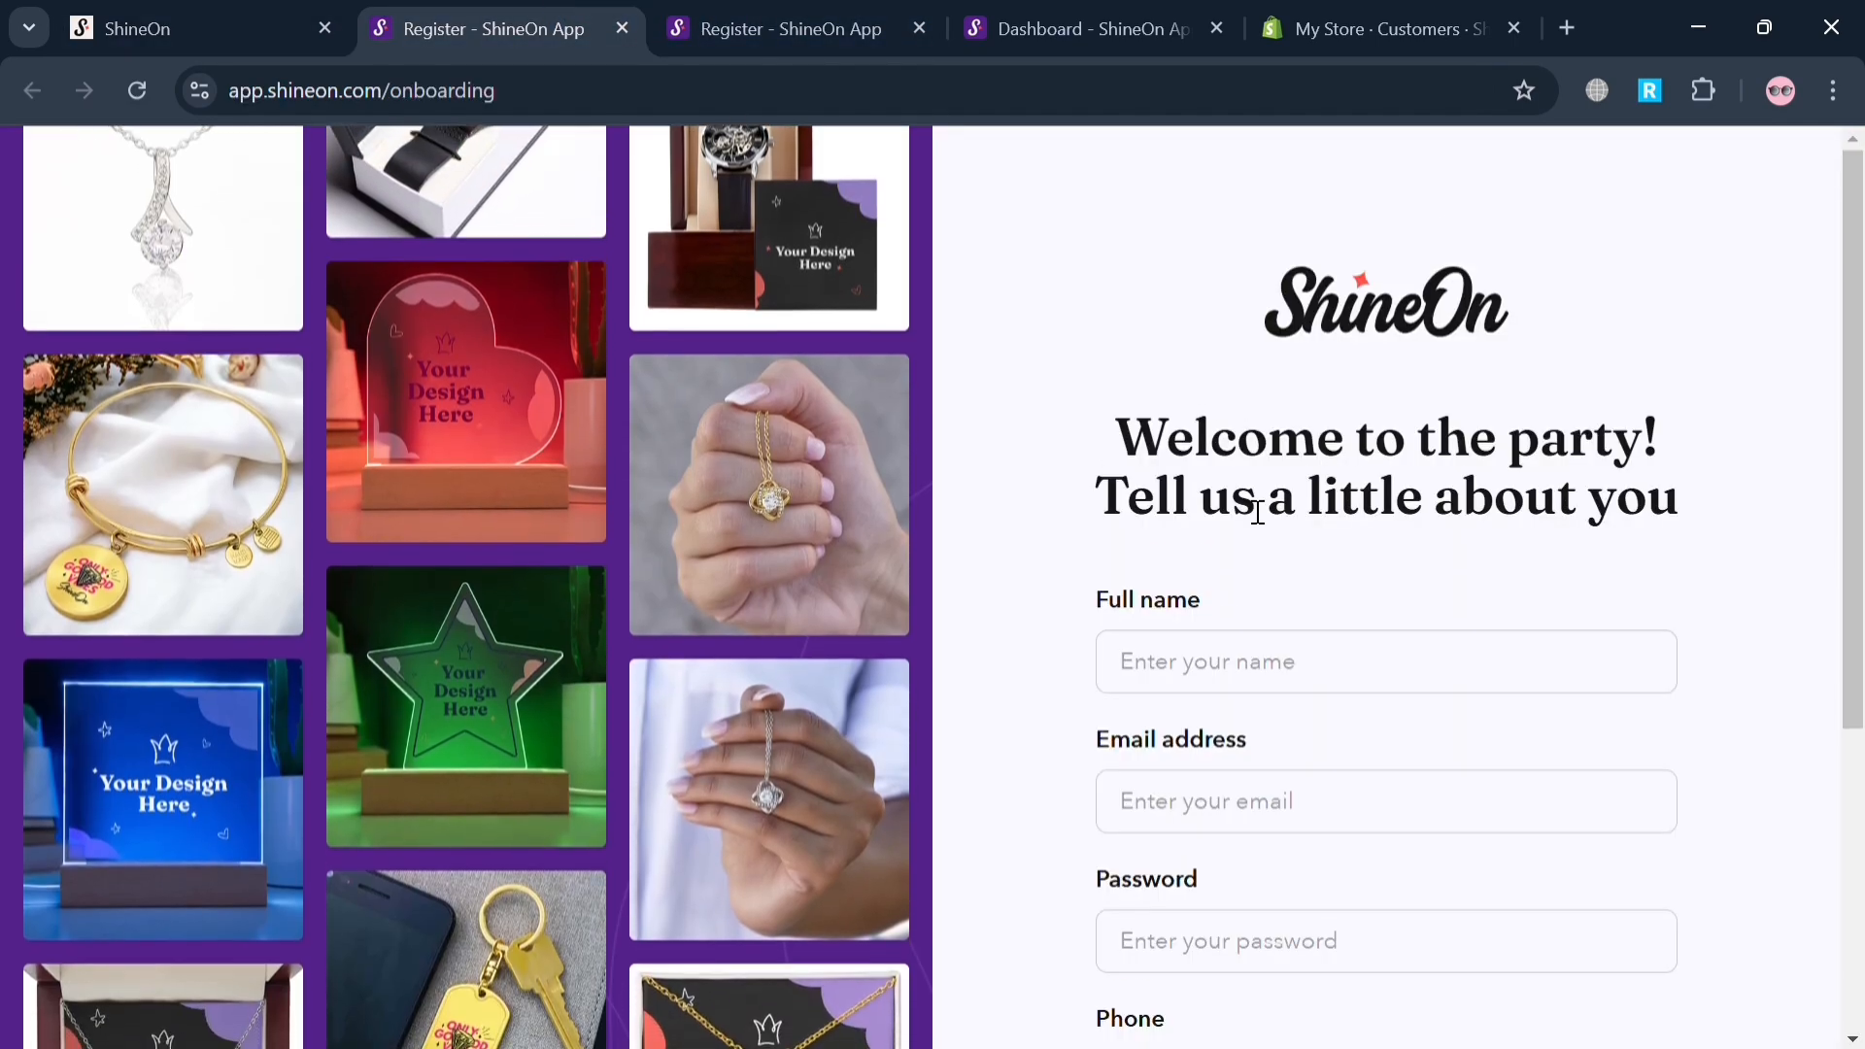
scroll(1259, 512, "down", 2)
scroll(1258, 512, "down", 4)
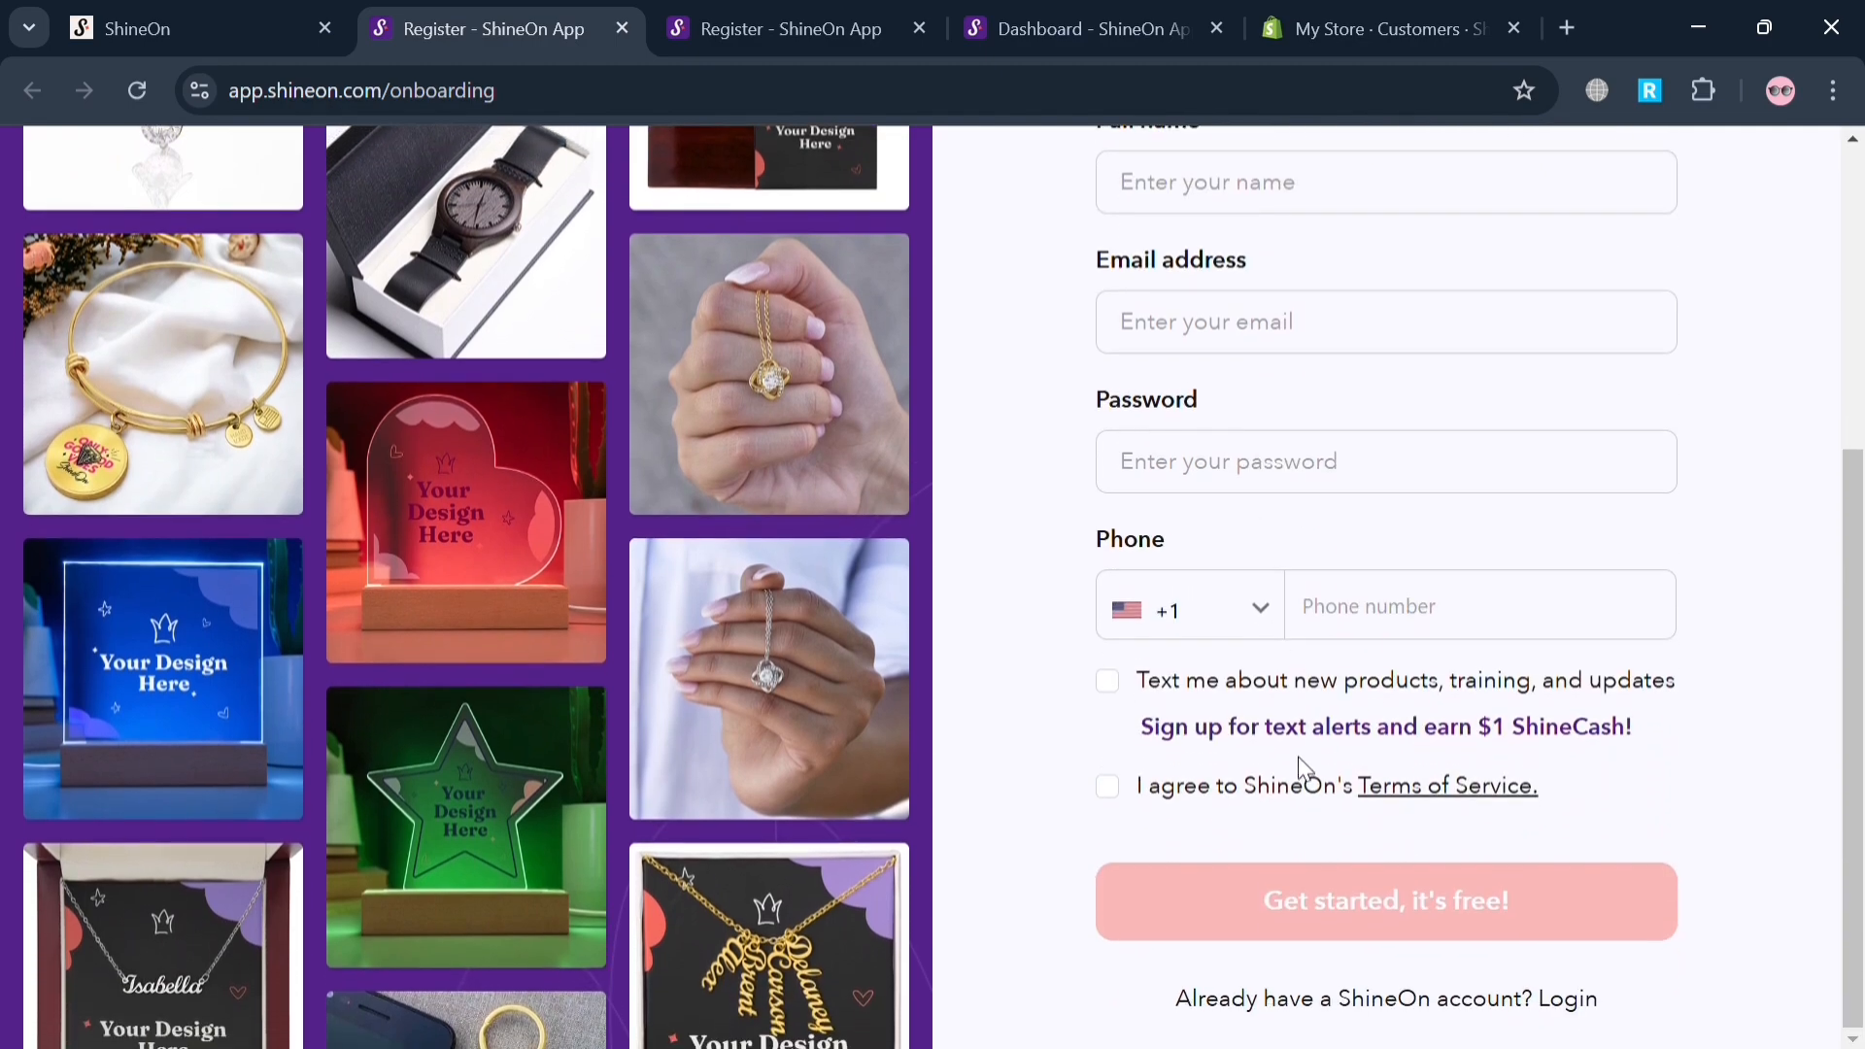
scroll(1309, 775, "up", 4)
scroll(1309, 775, "down", 4)
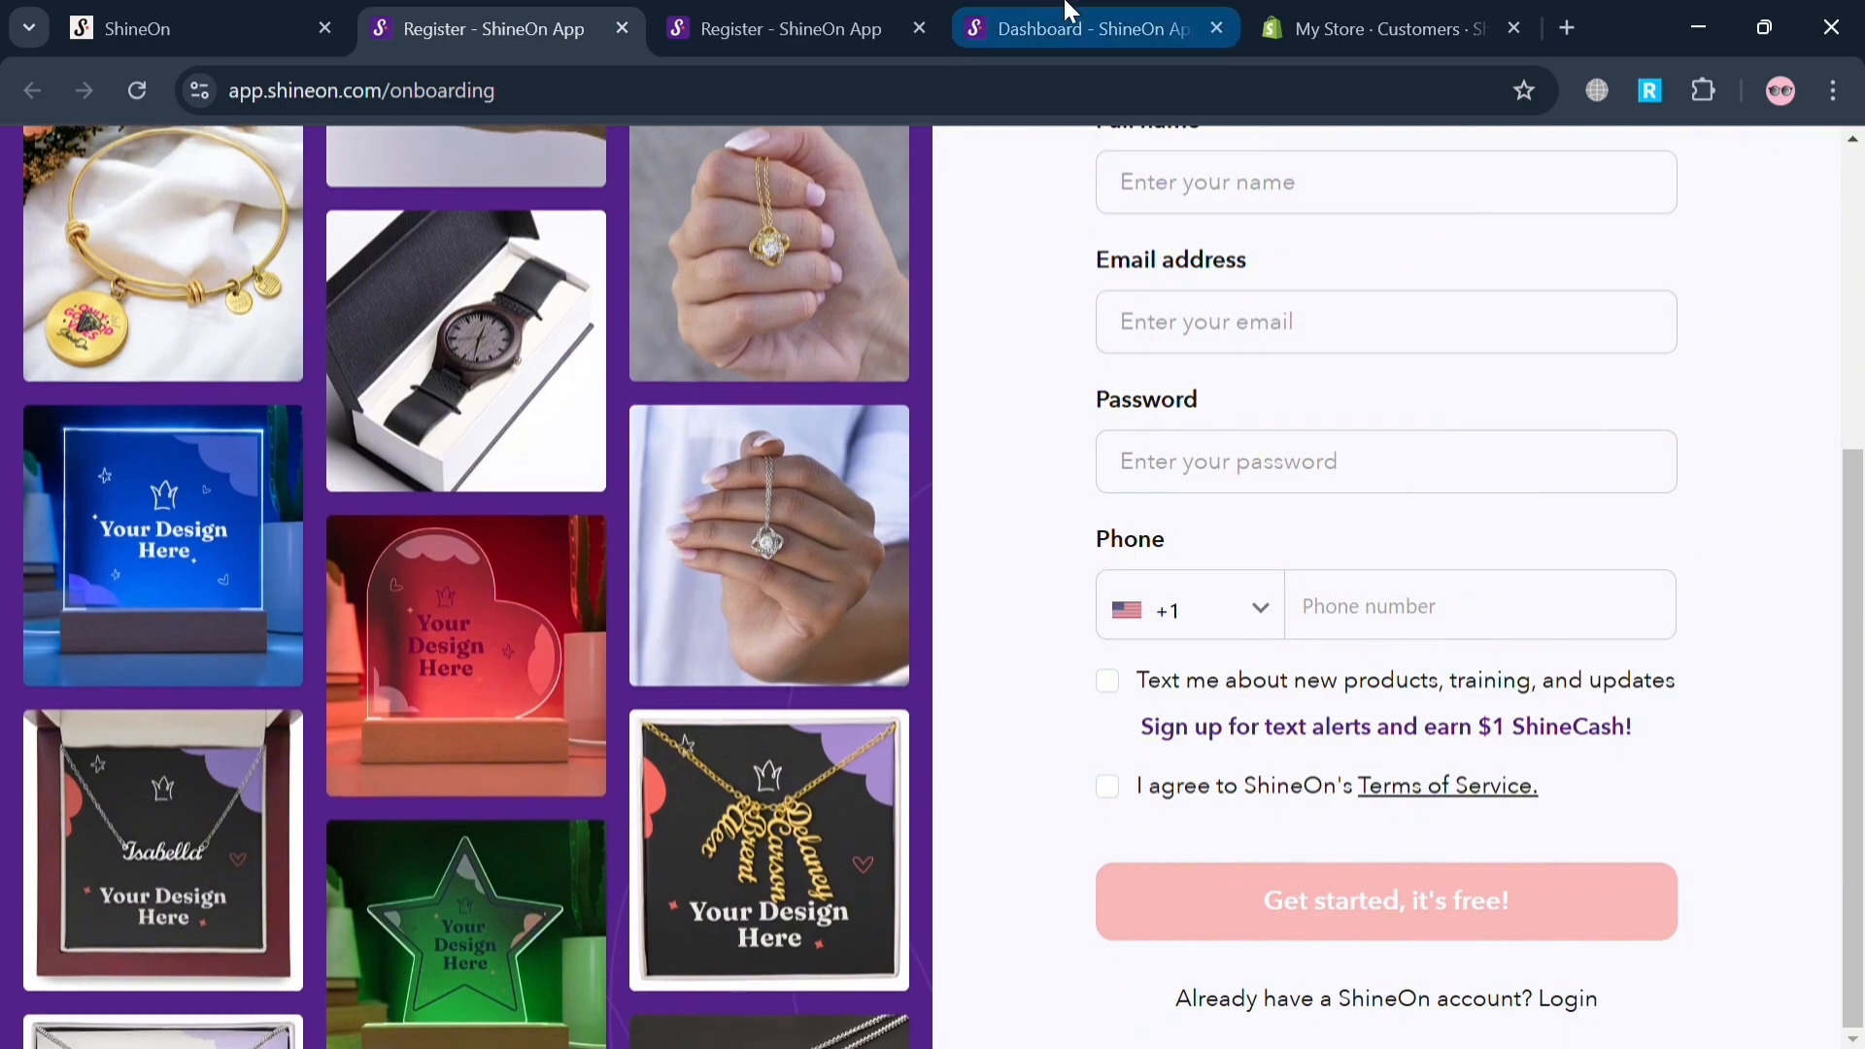
Switch to the ShineOn account dashboard, look over its sections and start creating a first product.
left_click(1068, 10)
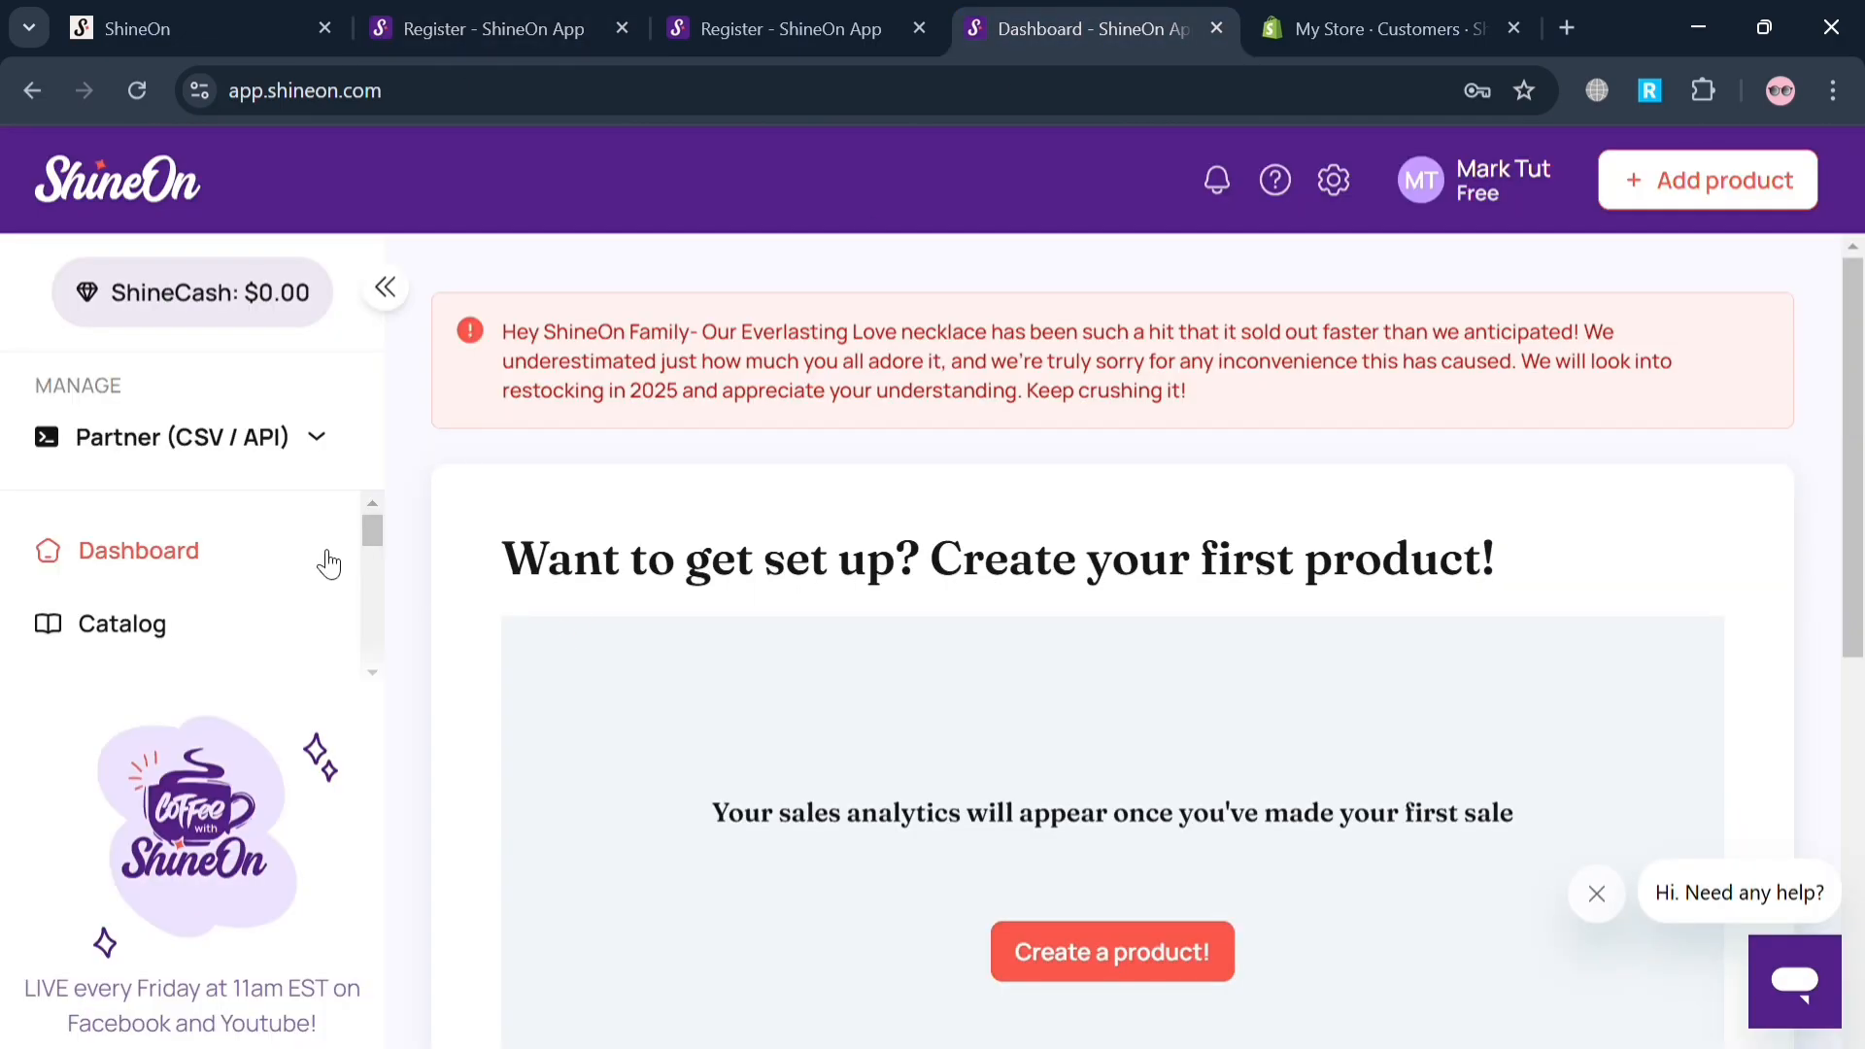
scroll(753, 753, "down", 10)
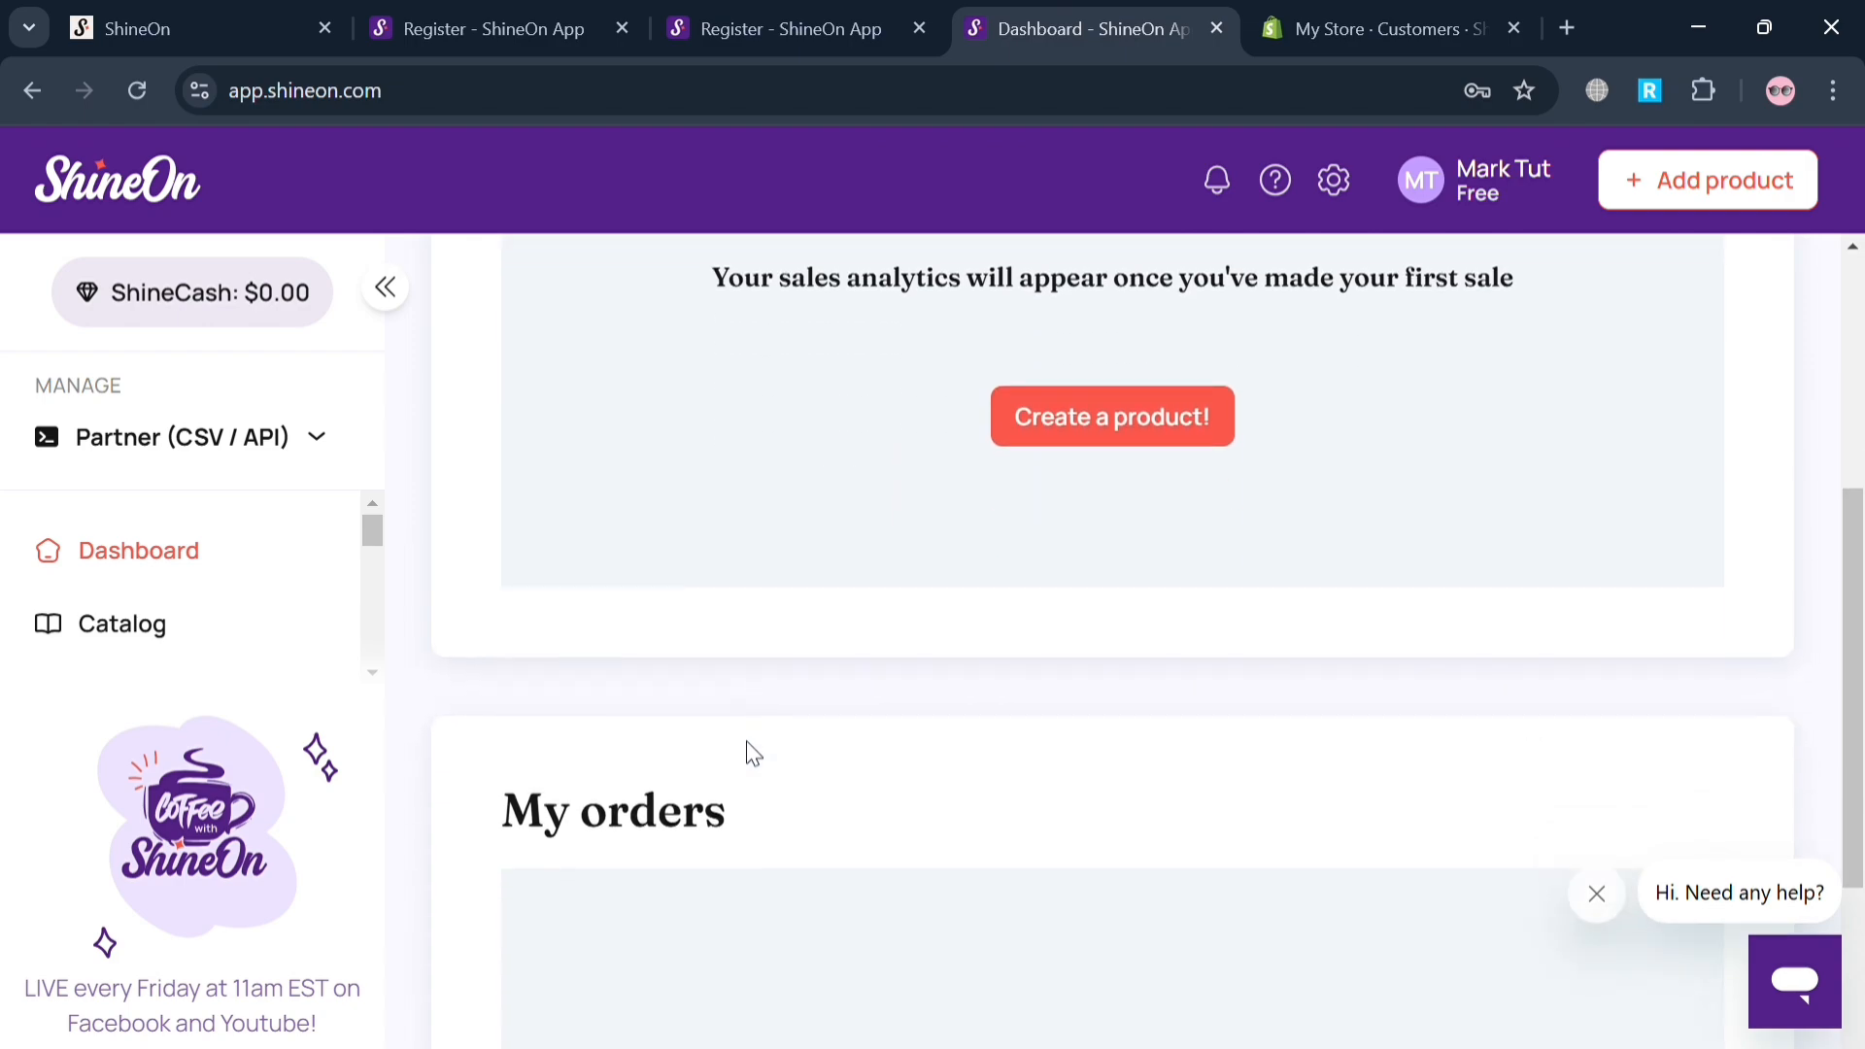
scroll(753, 753, "up", 2)
scroll(753, 753, "up", 8)
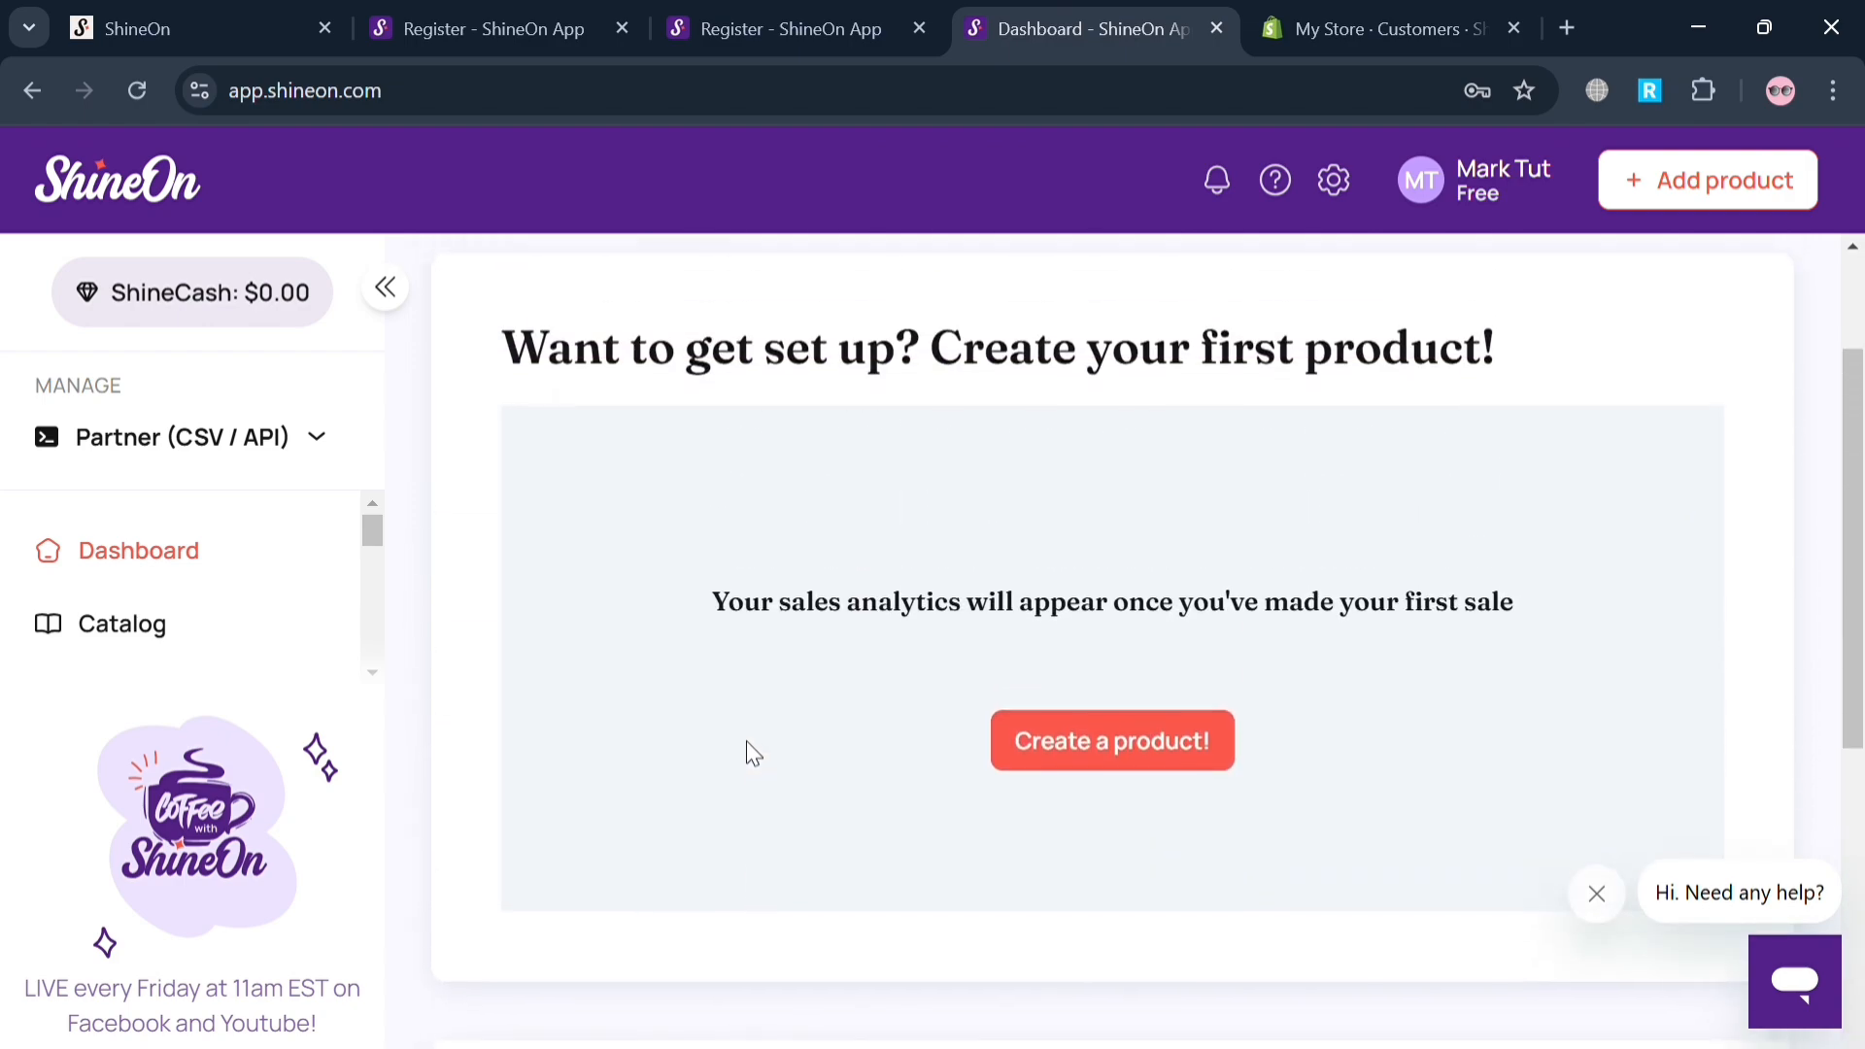
left_click(1105, 774)
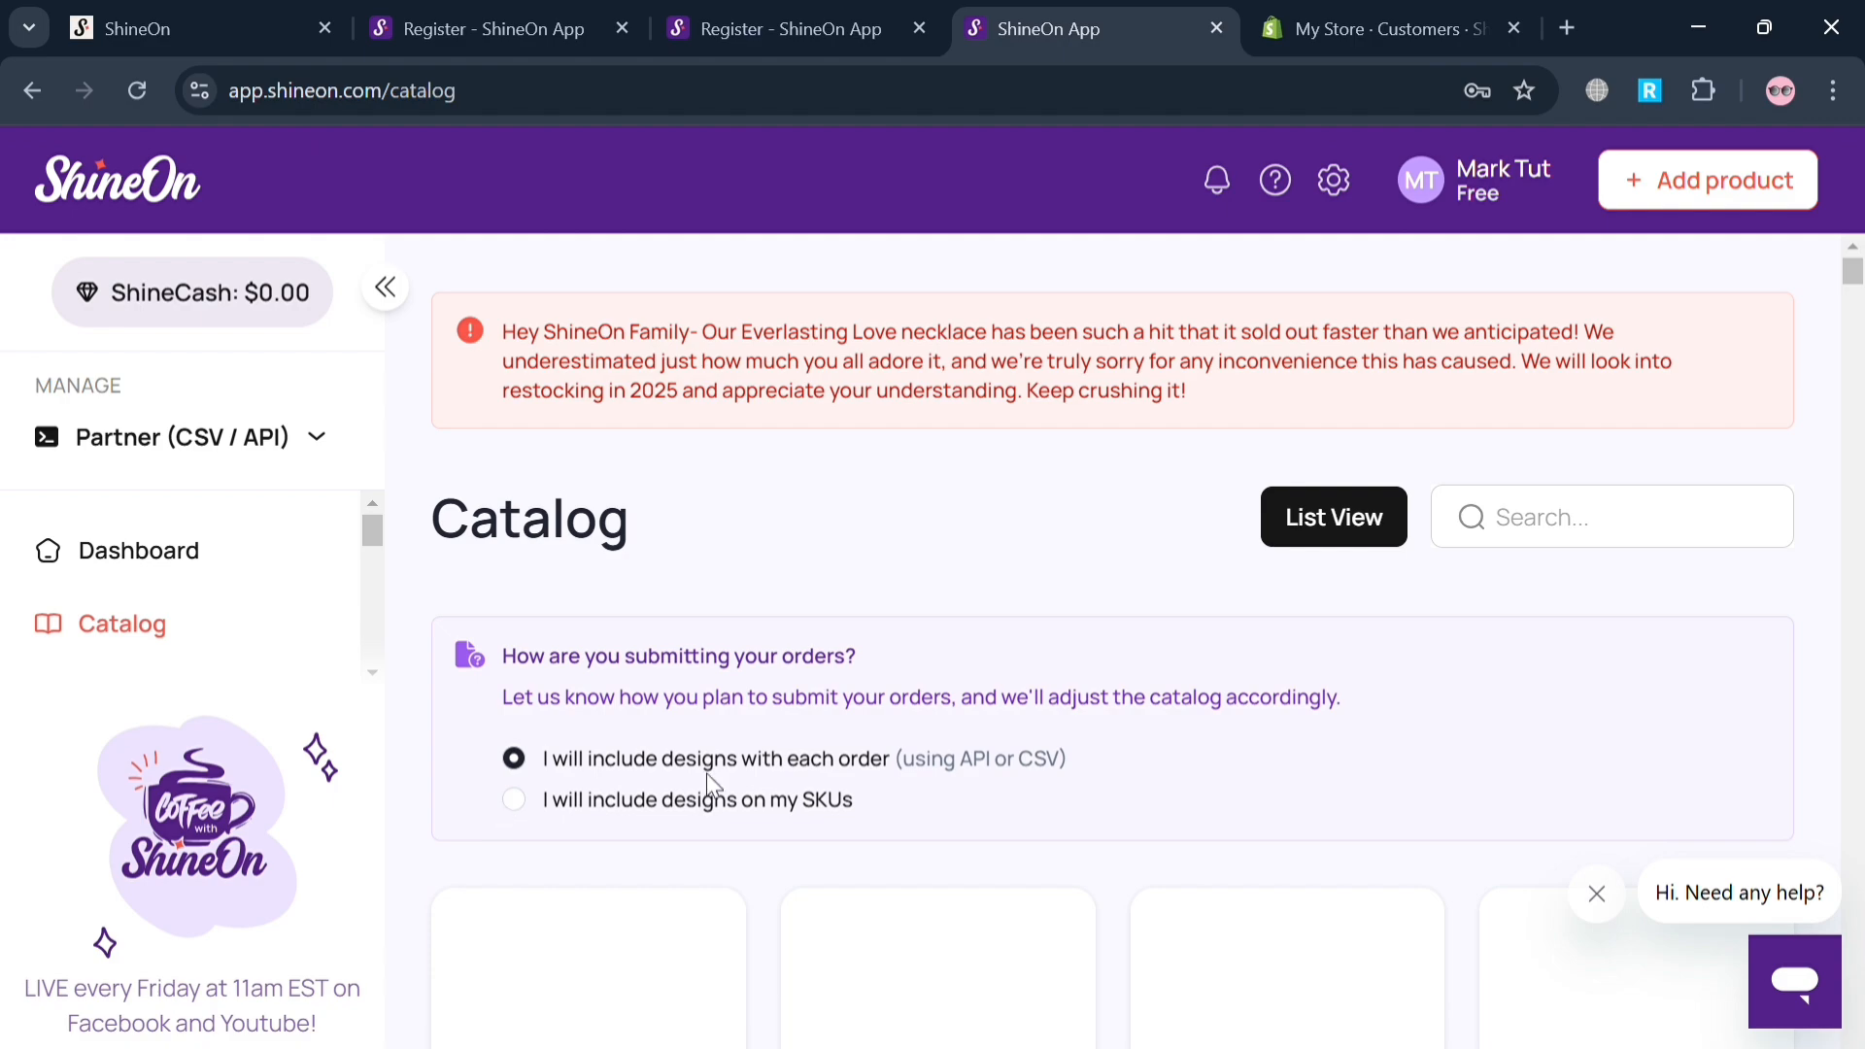
Browse the product catalog and choose the Cuban Link Chain with Engraved Artisan Cross for a new product.
scroll(708, 773, "down", 5)
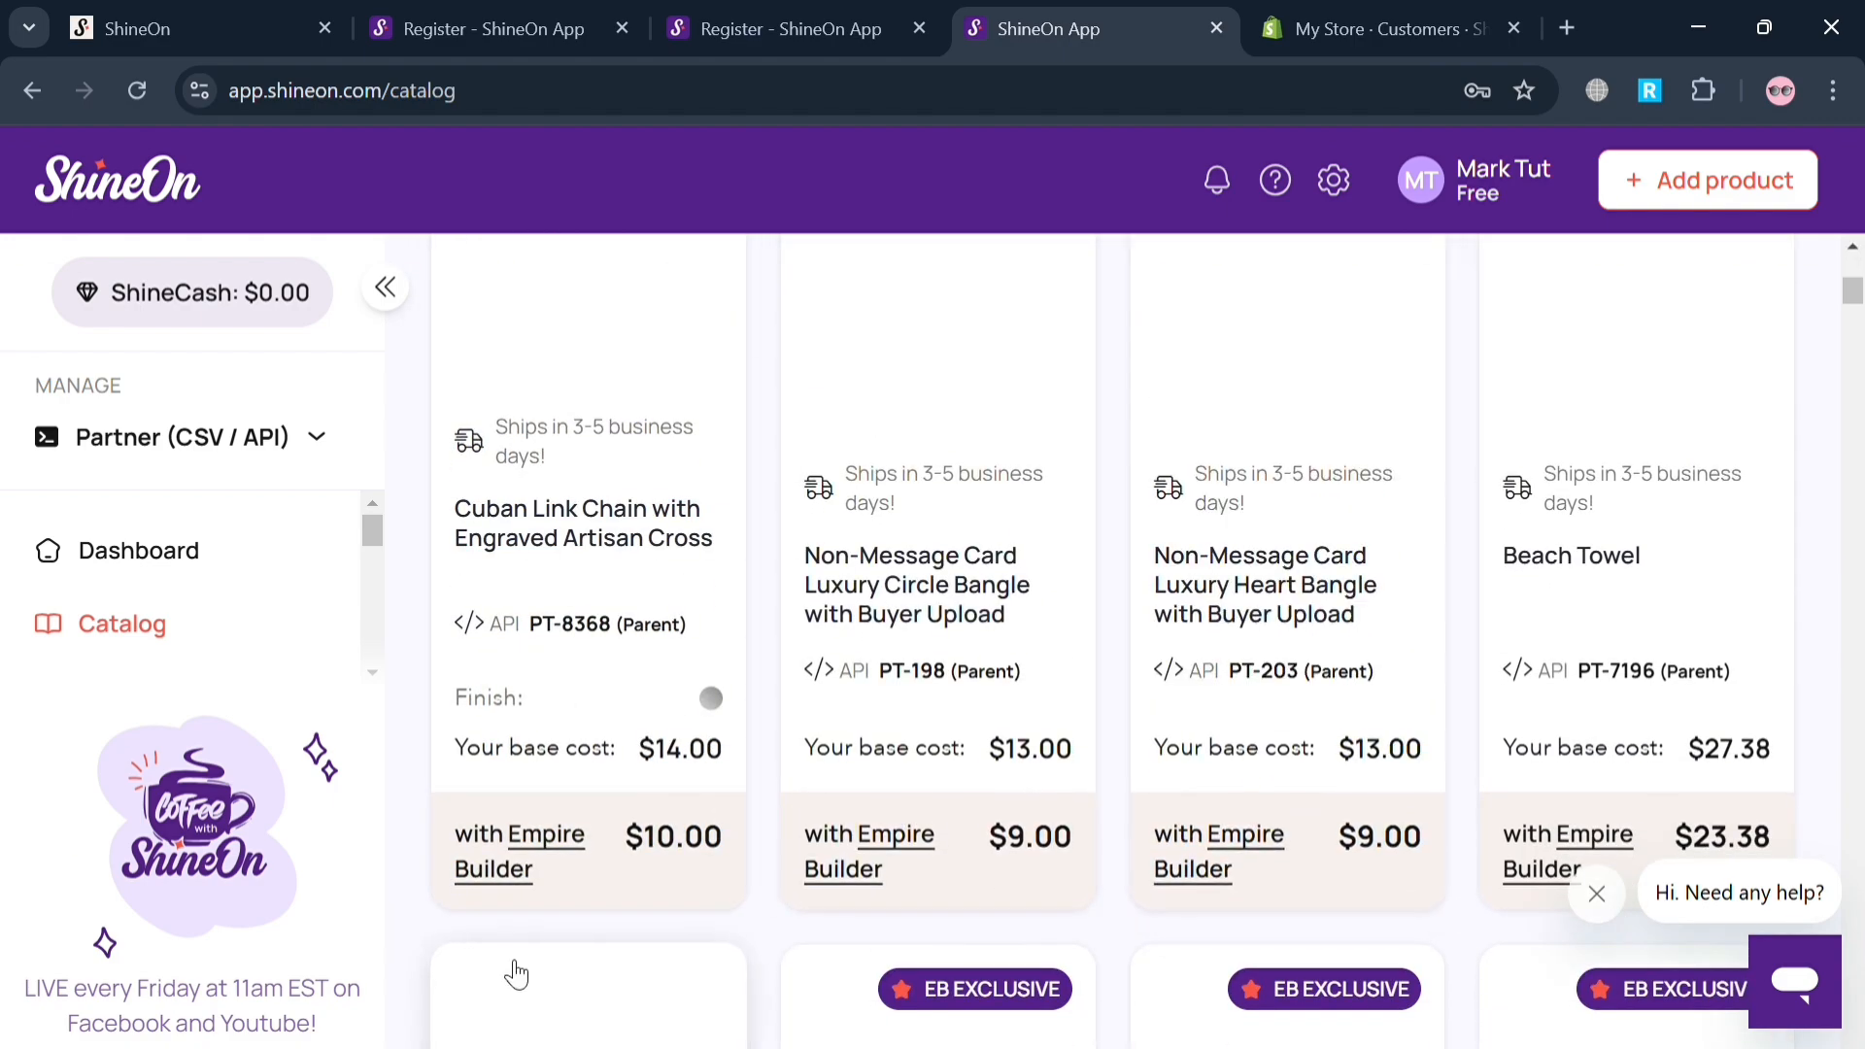
scroll(416, 880, "up", 3)
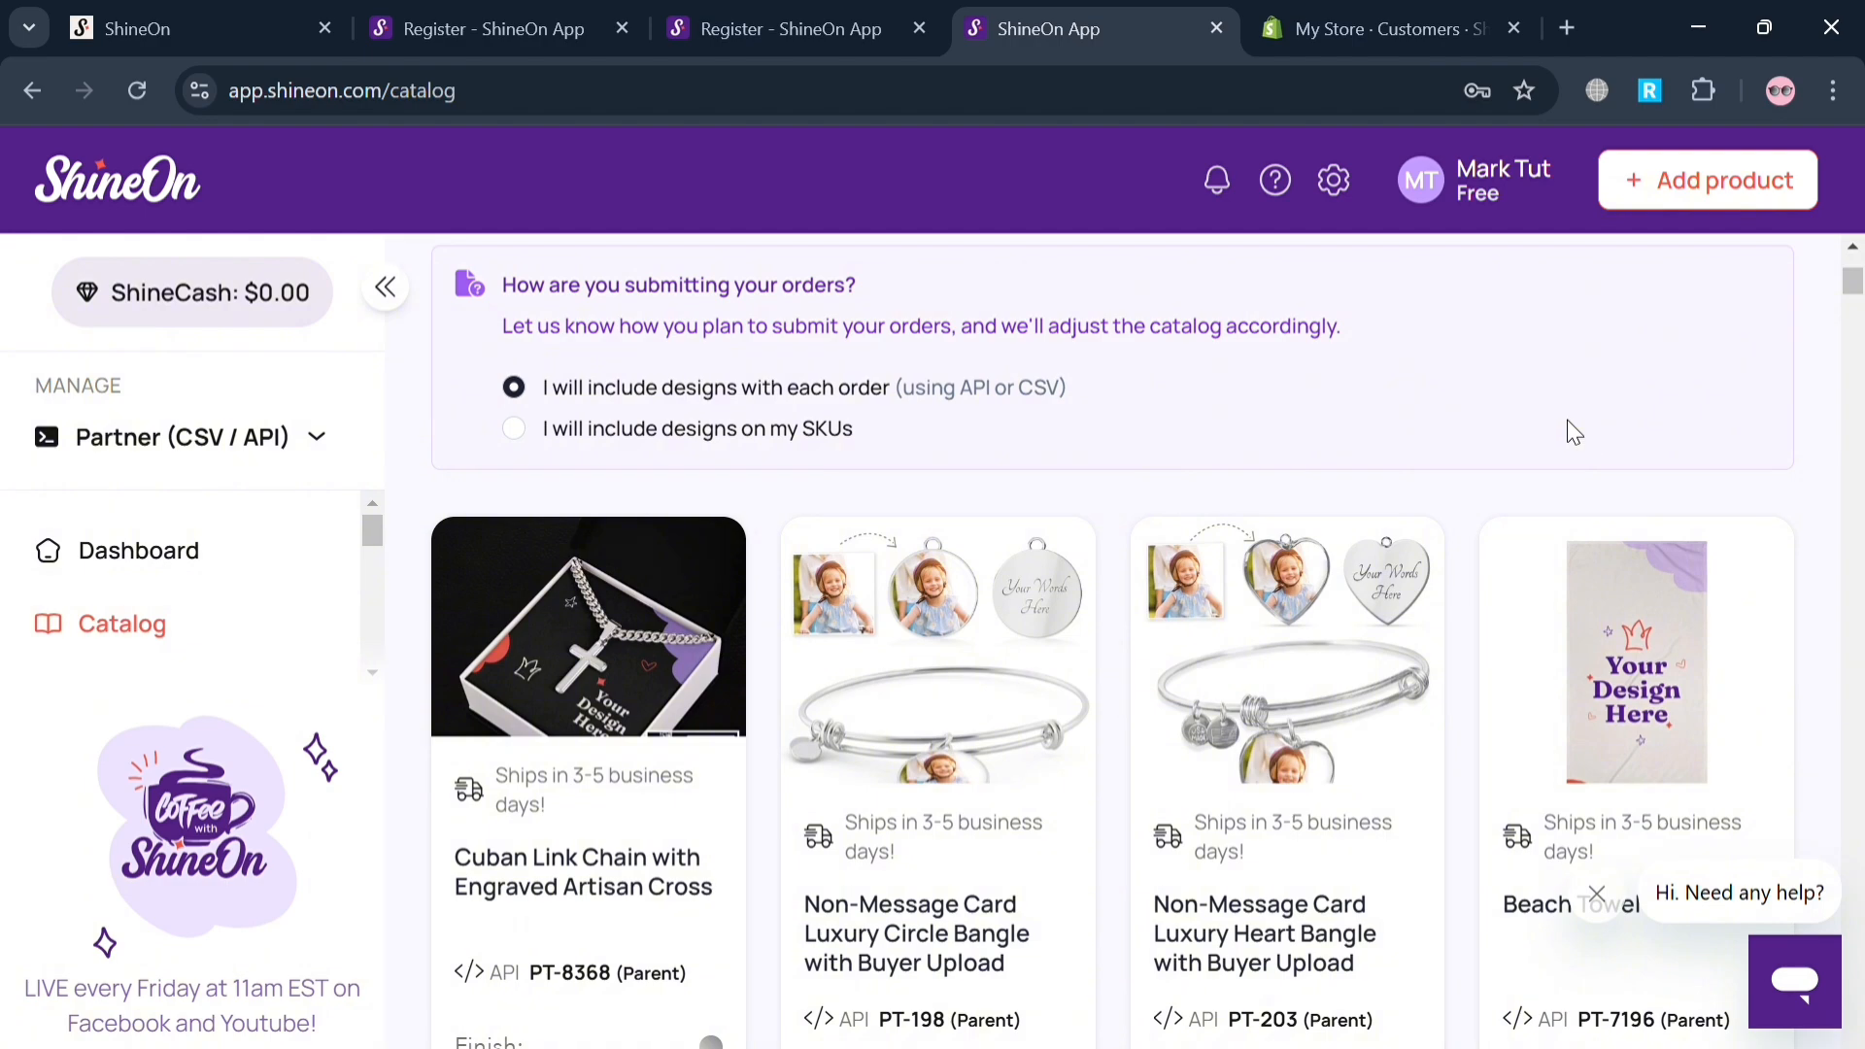
left_click(614, 586)
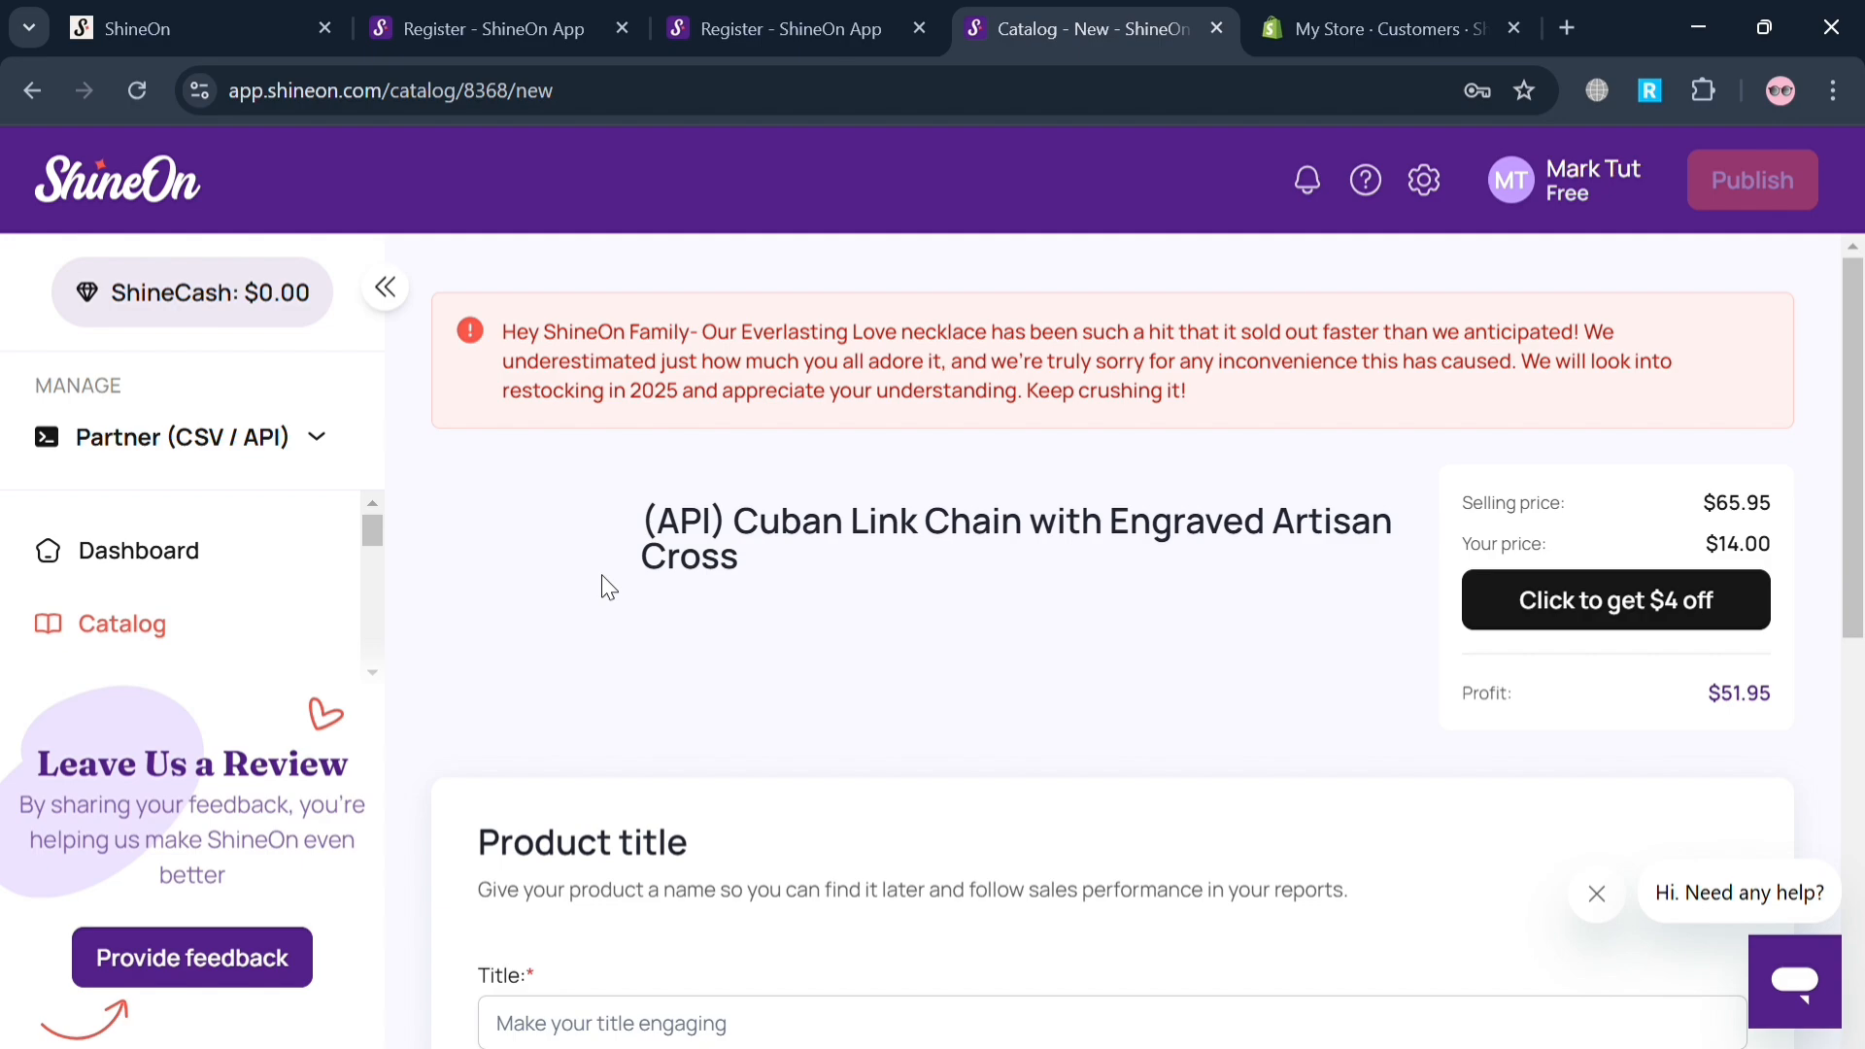
Examine the new product's setup page, including its title, box variations with pricing, and product images sections.
scroll(606, 585, "down", 5)
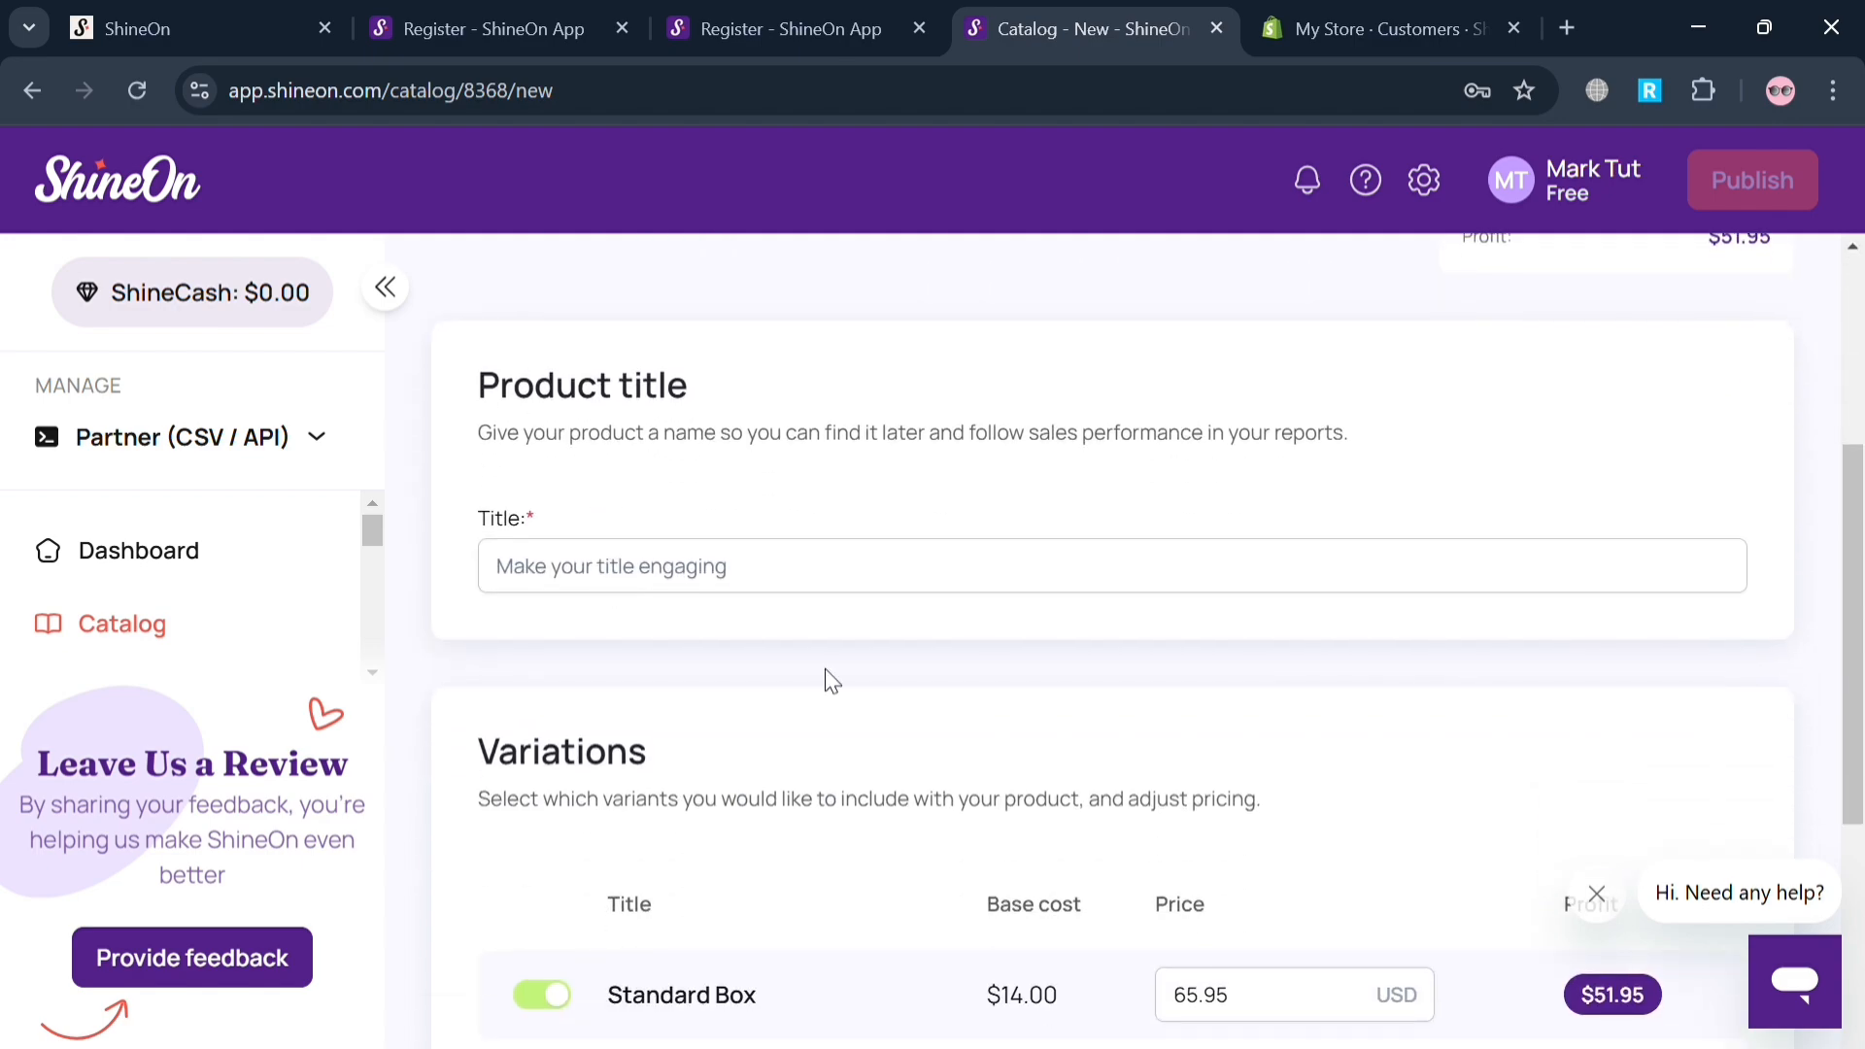
scroll(807, 600, "up", 5)
scroll(808, 599, "down", 8)
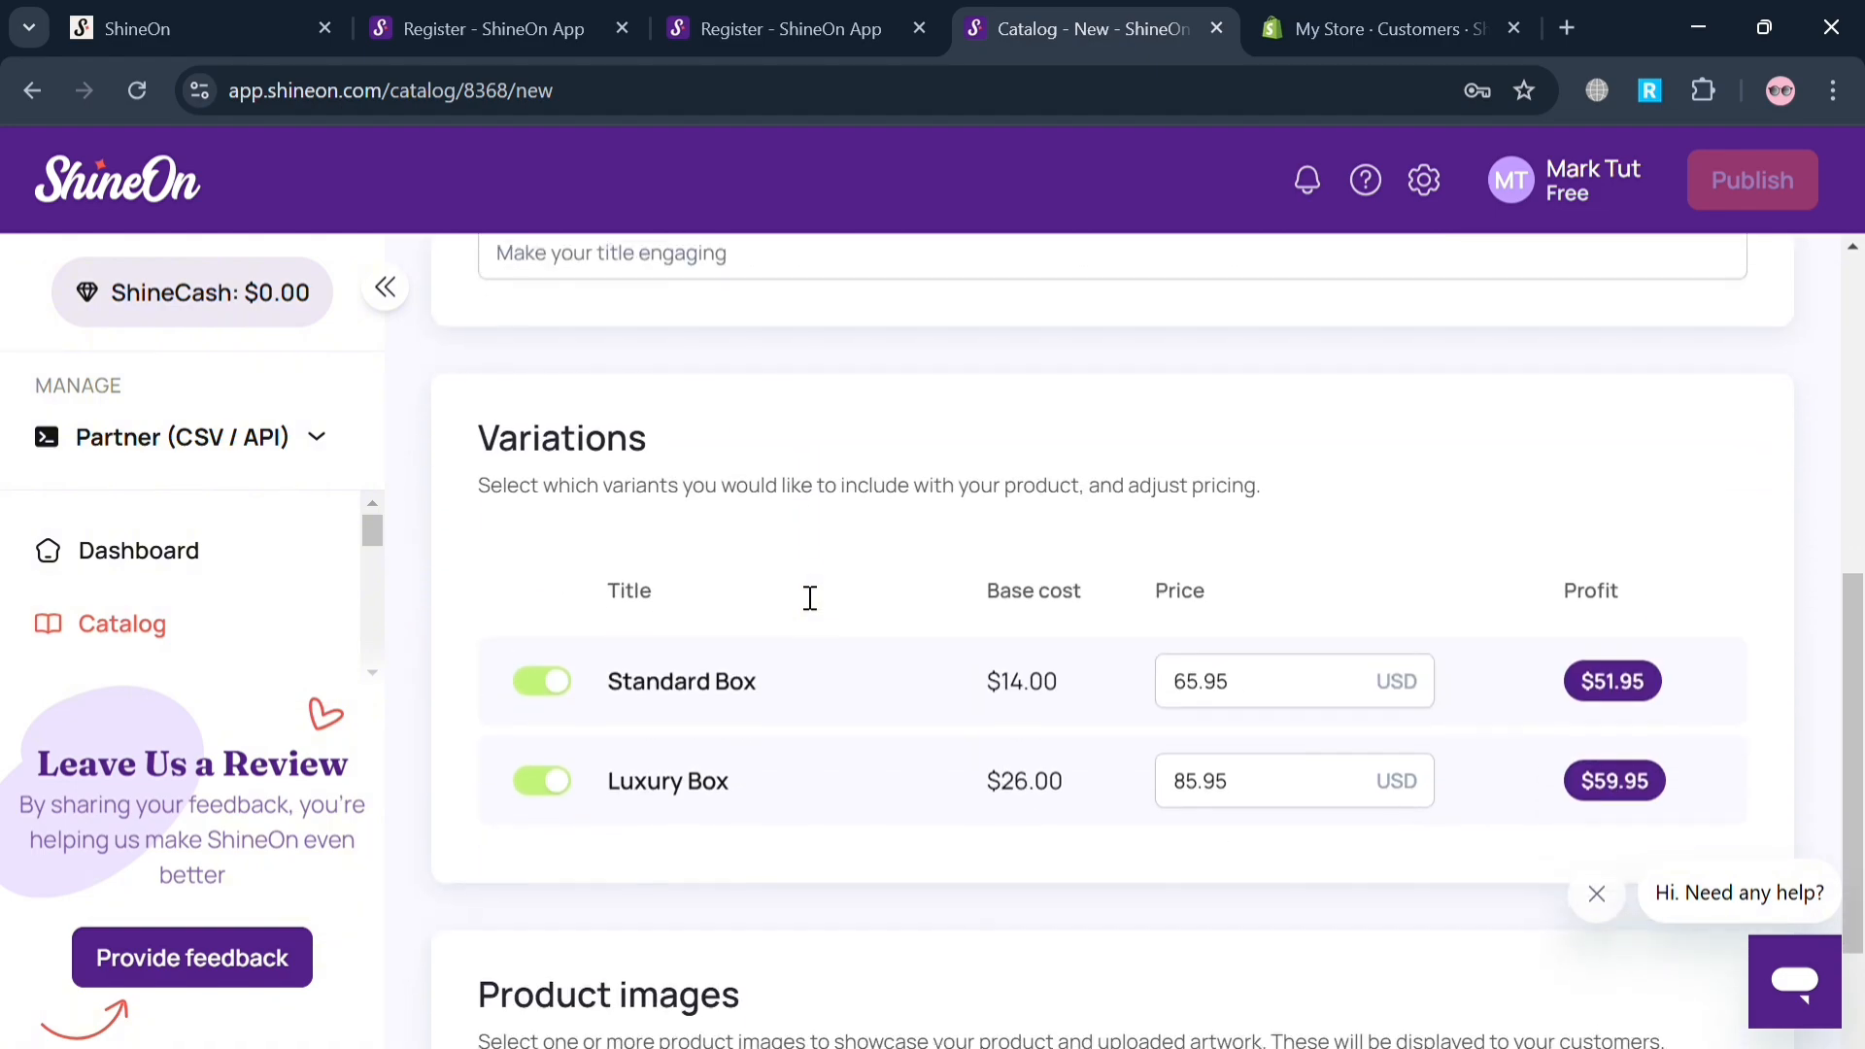
scroll(810, 598, "up", 8)
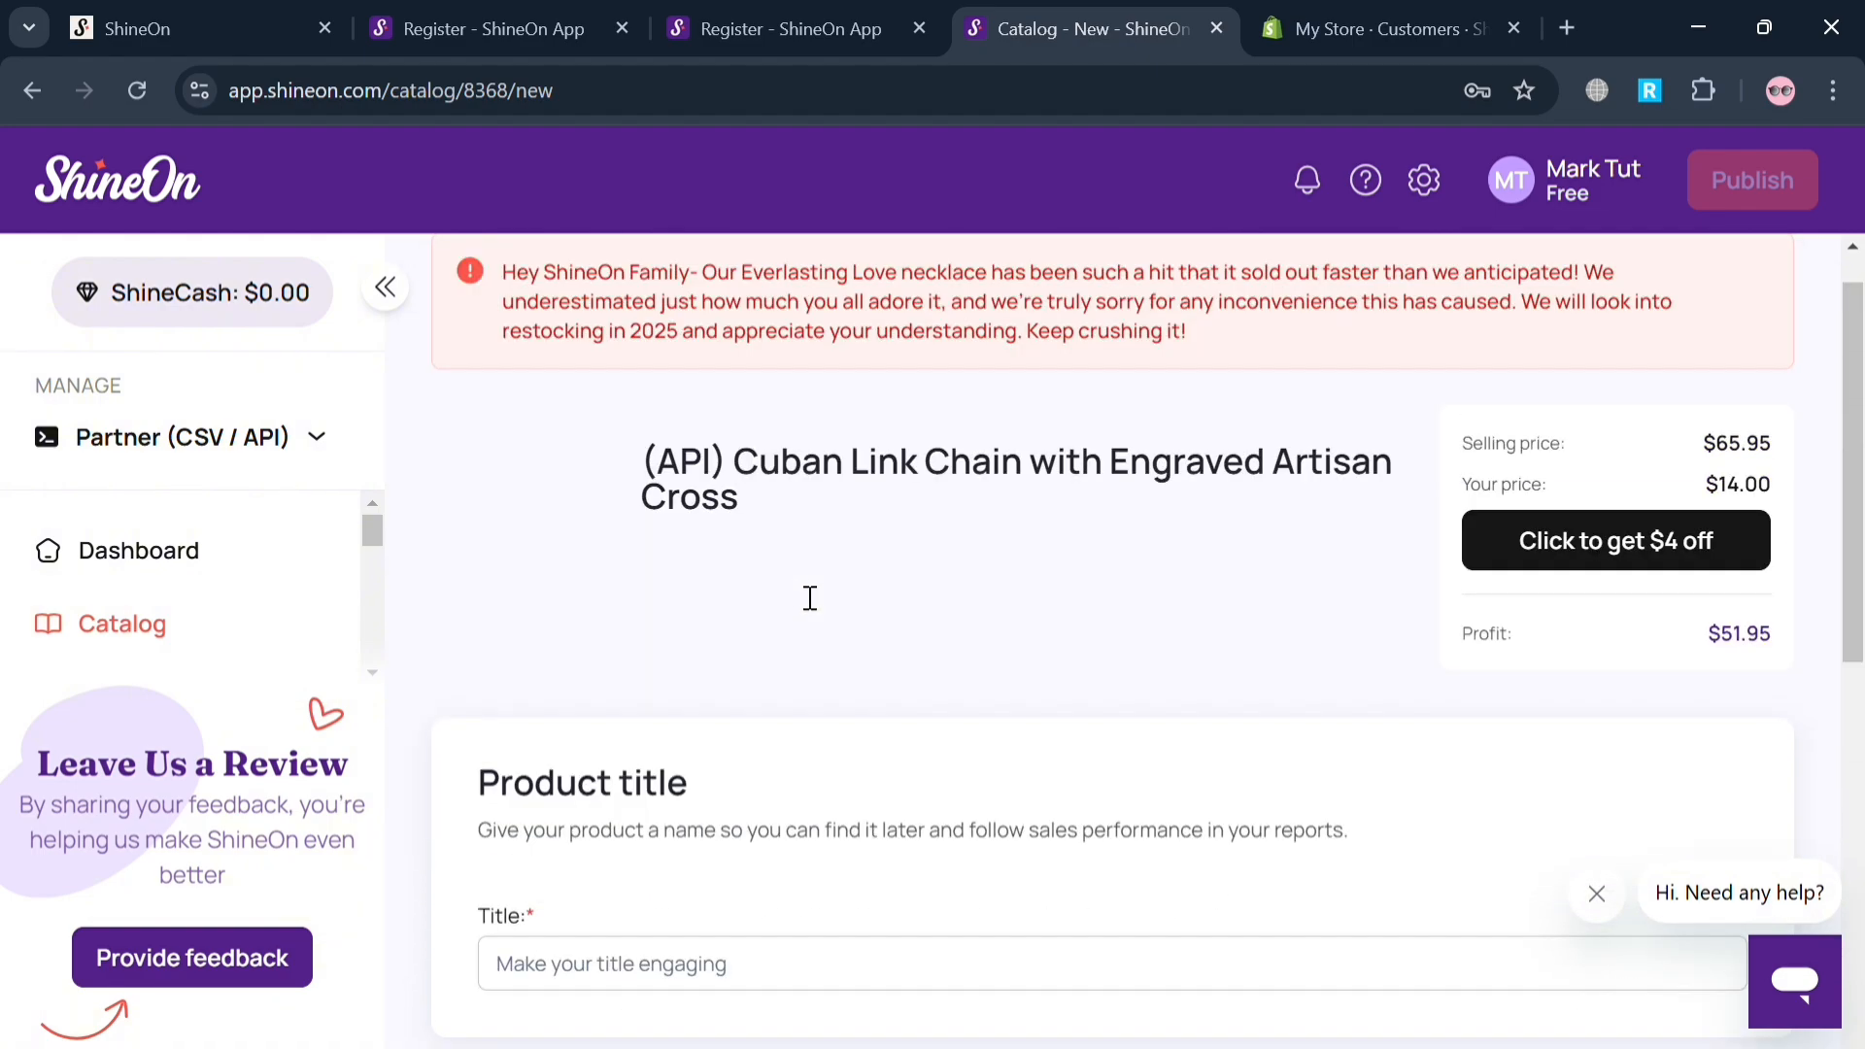
scroll(811, 598, "down", 12)
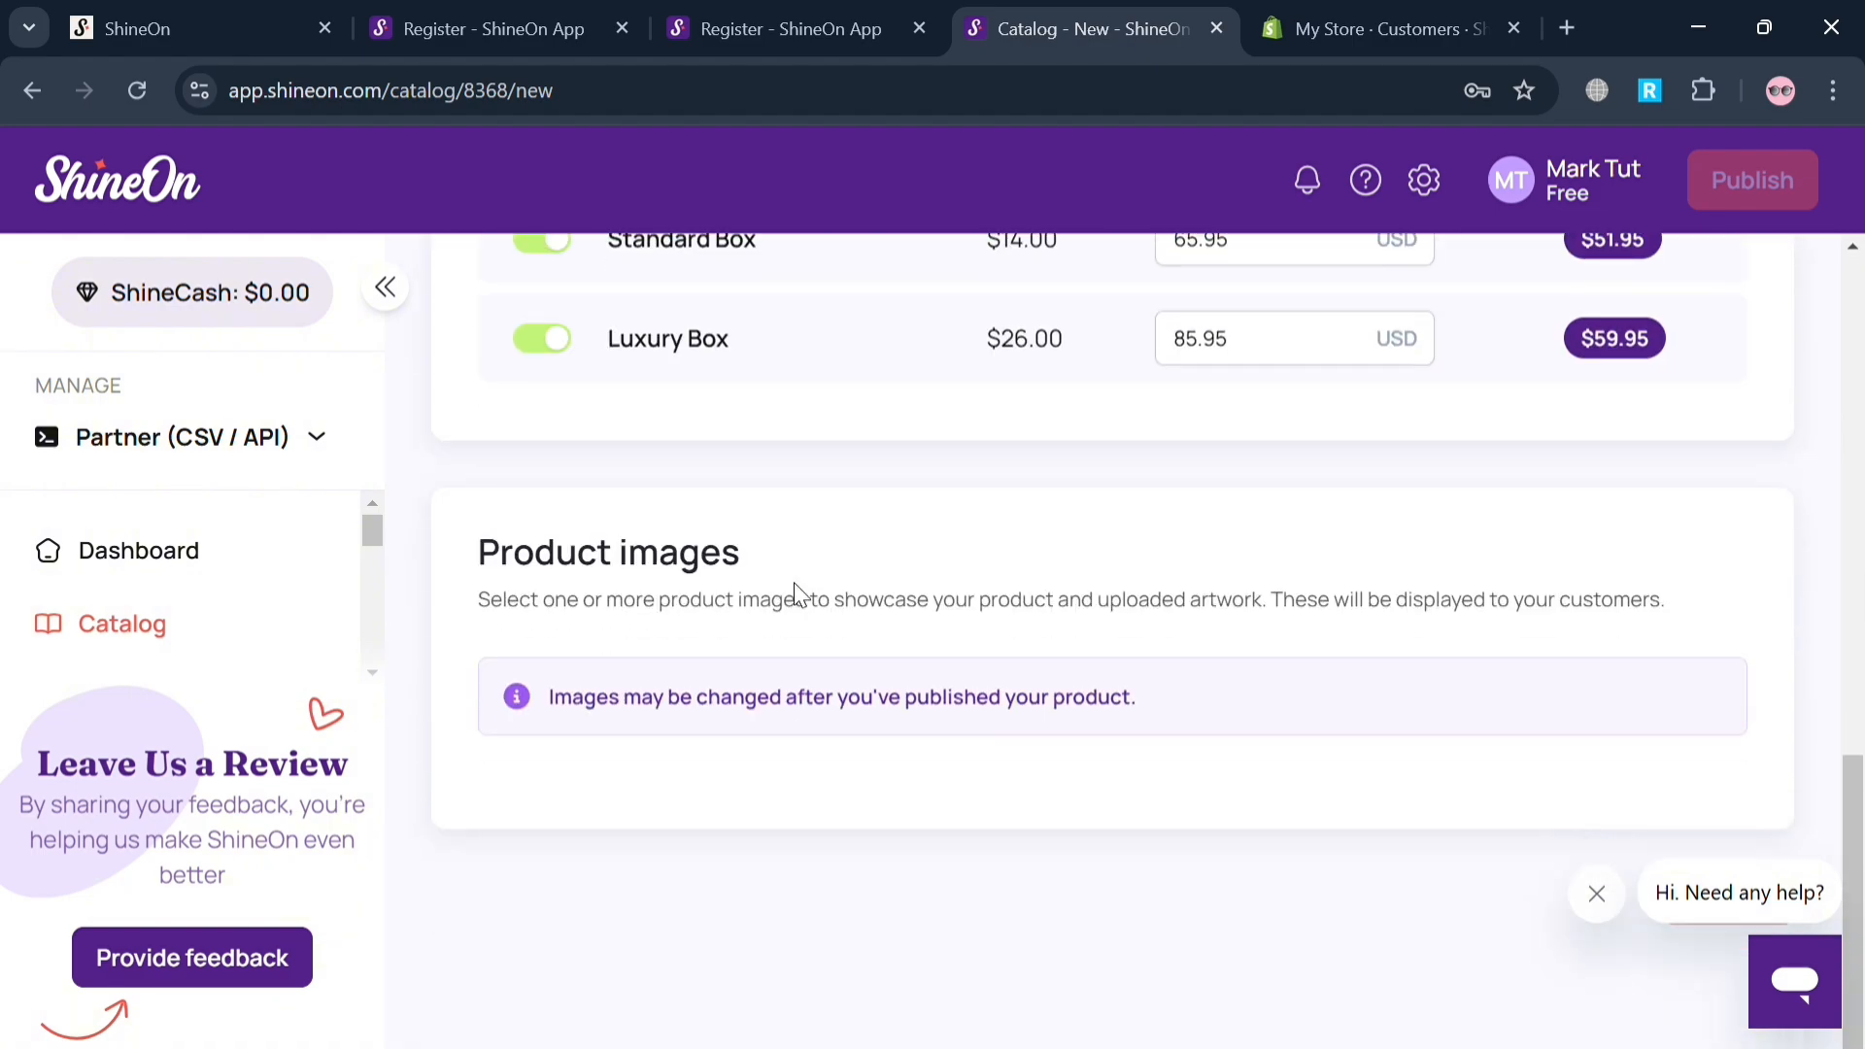
scroll(799, 594, "up", 12)
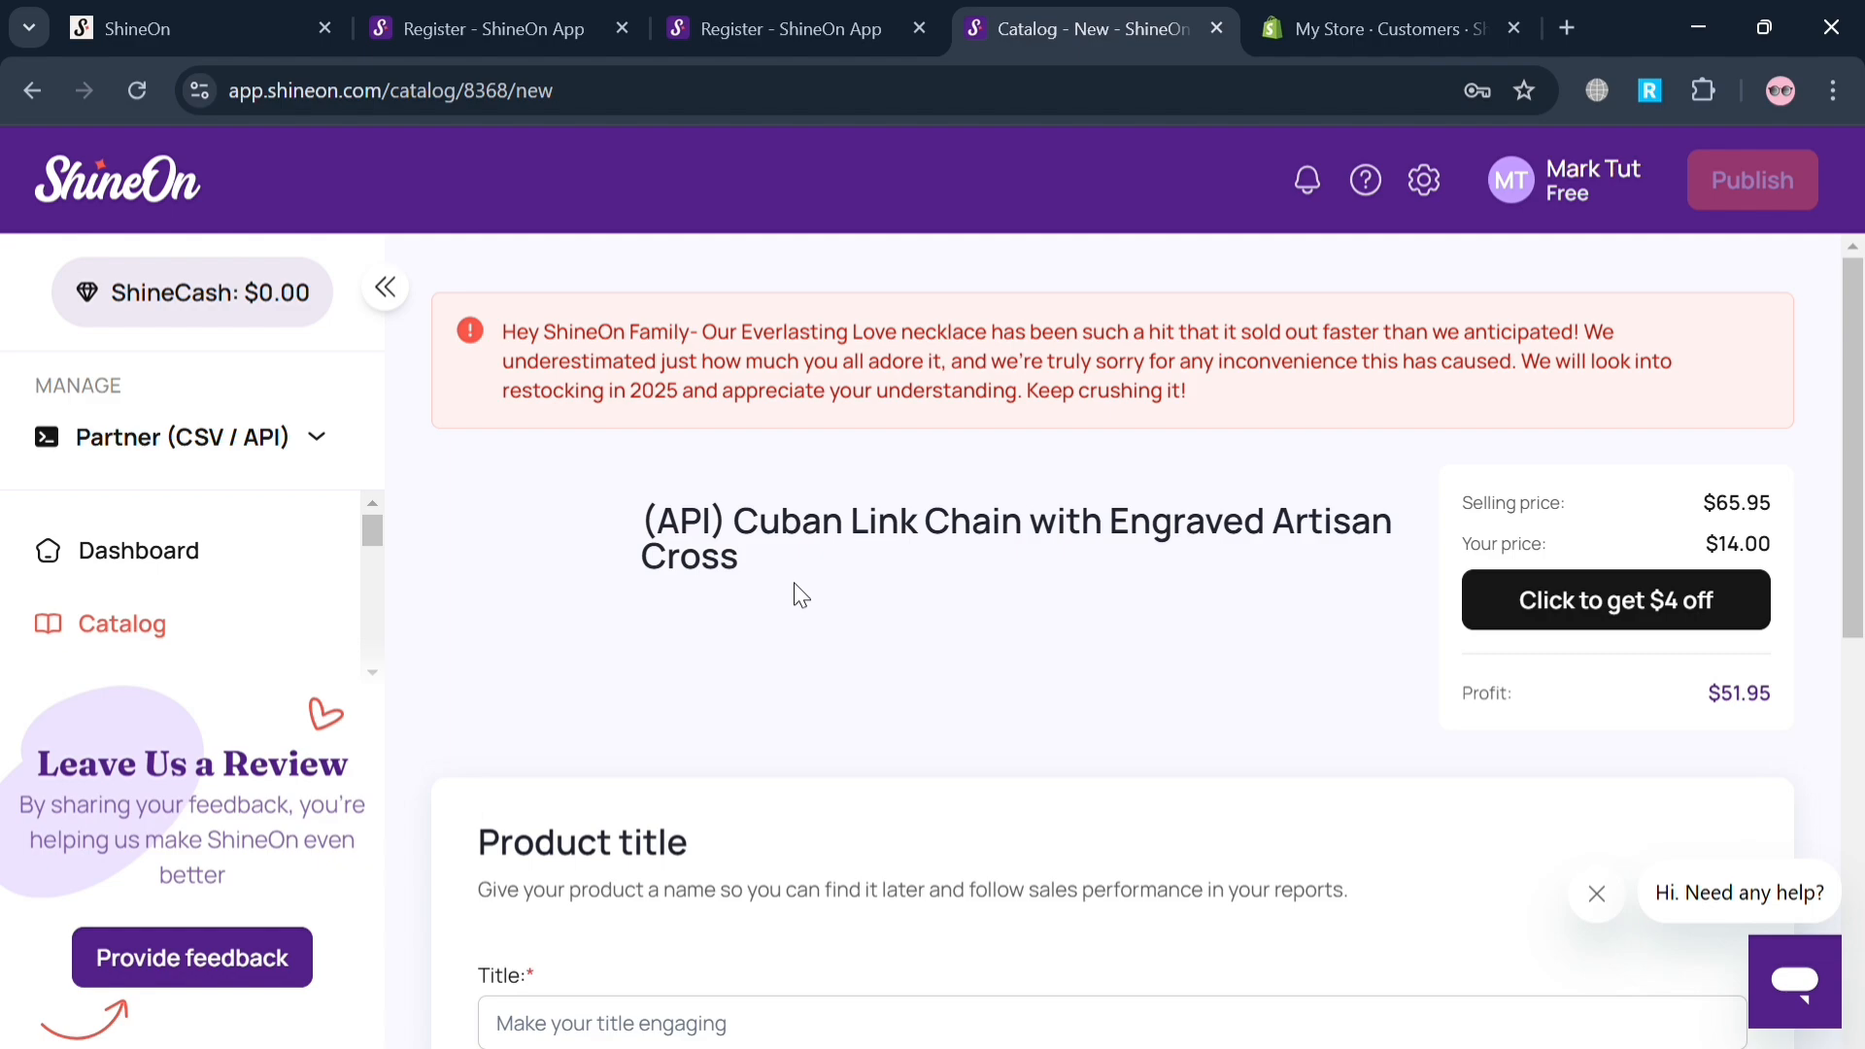
scroll(799, 594, "down", 5)
scroll(807, 595, "up", 2)
Enter "Customized Necklace" as the title of the new Cuban Link Chain product.
left_click(811, 597)
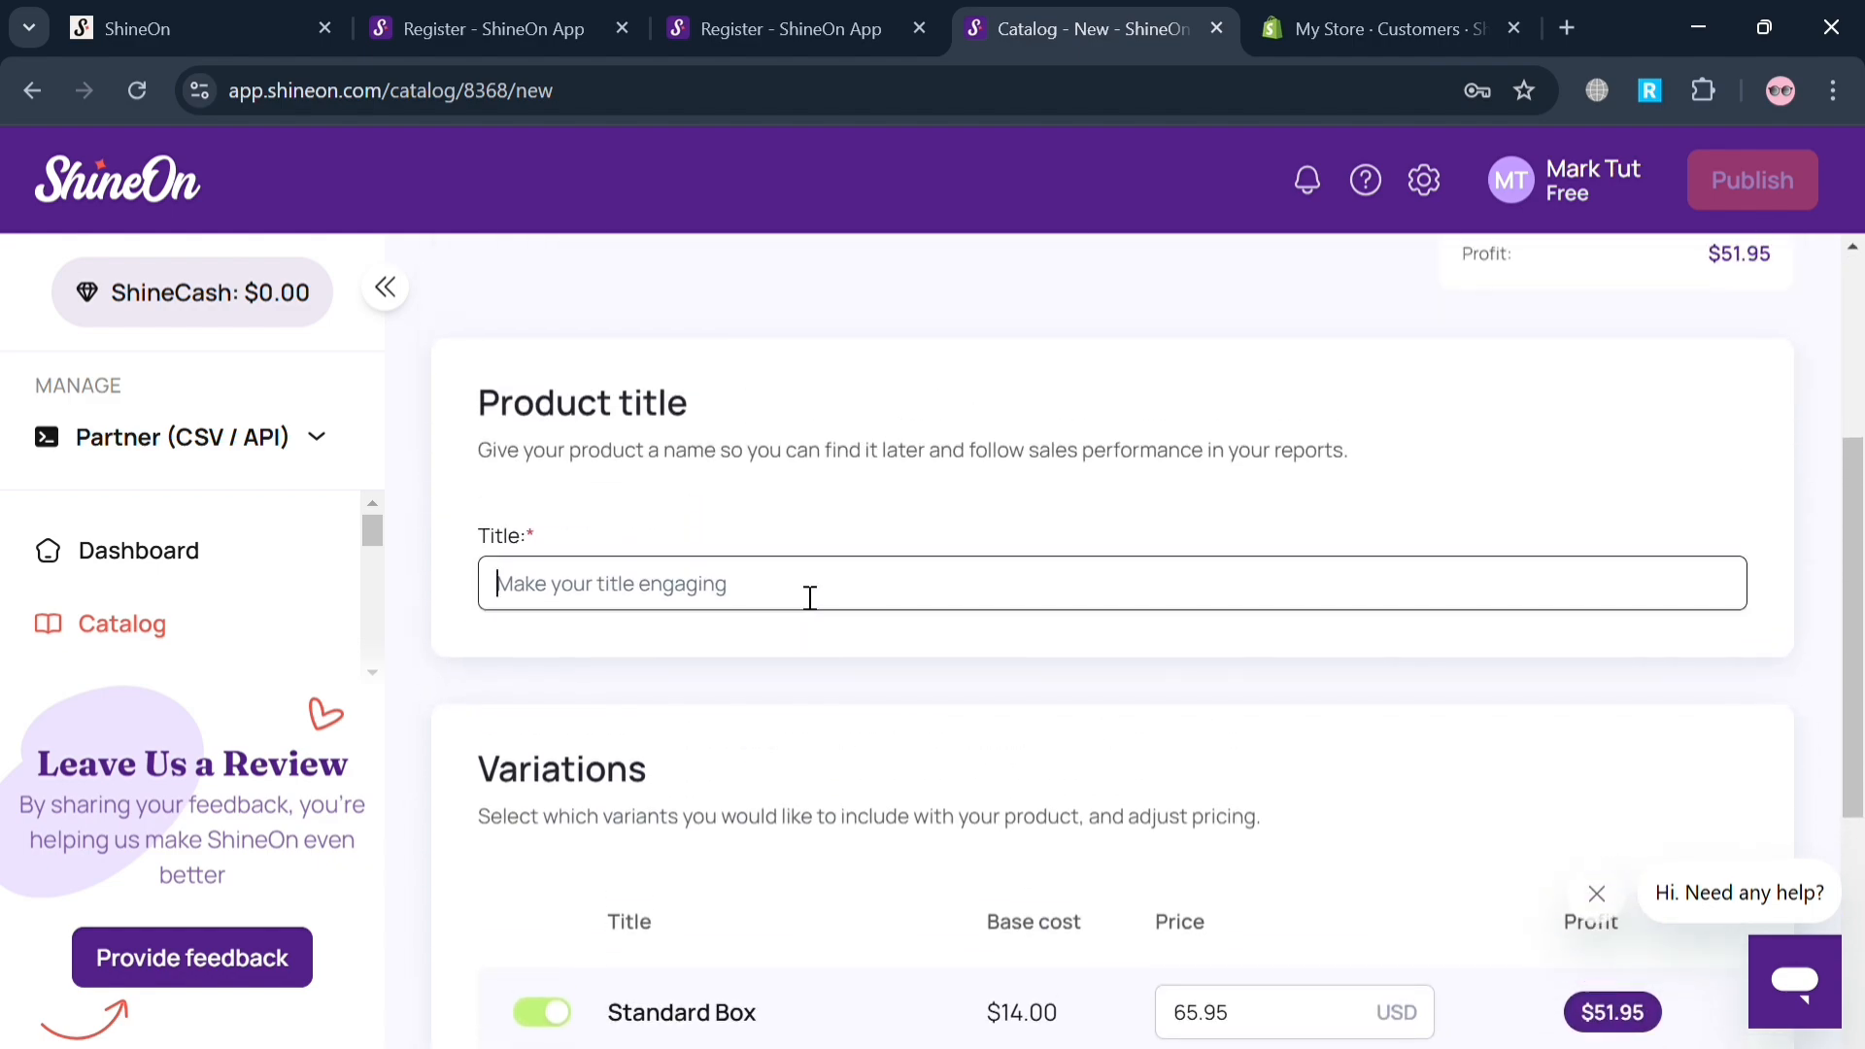
scroll(810, 598, "up", 4)
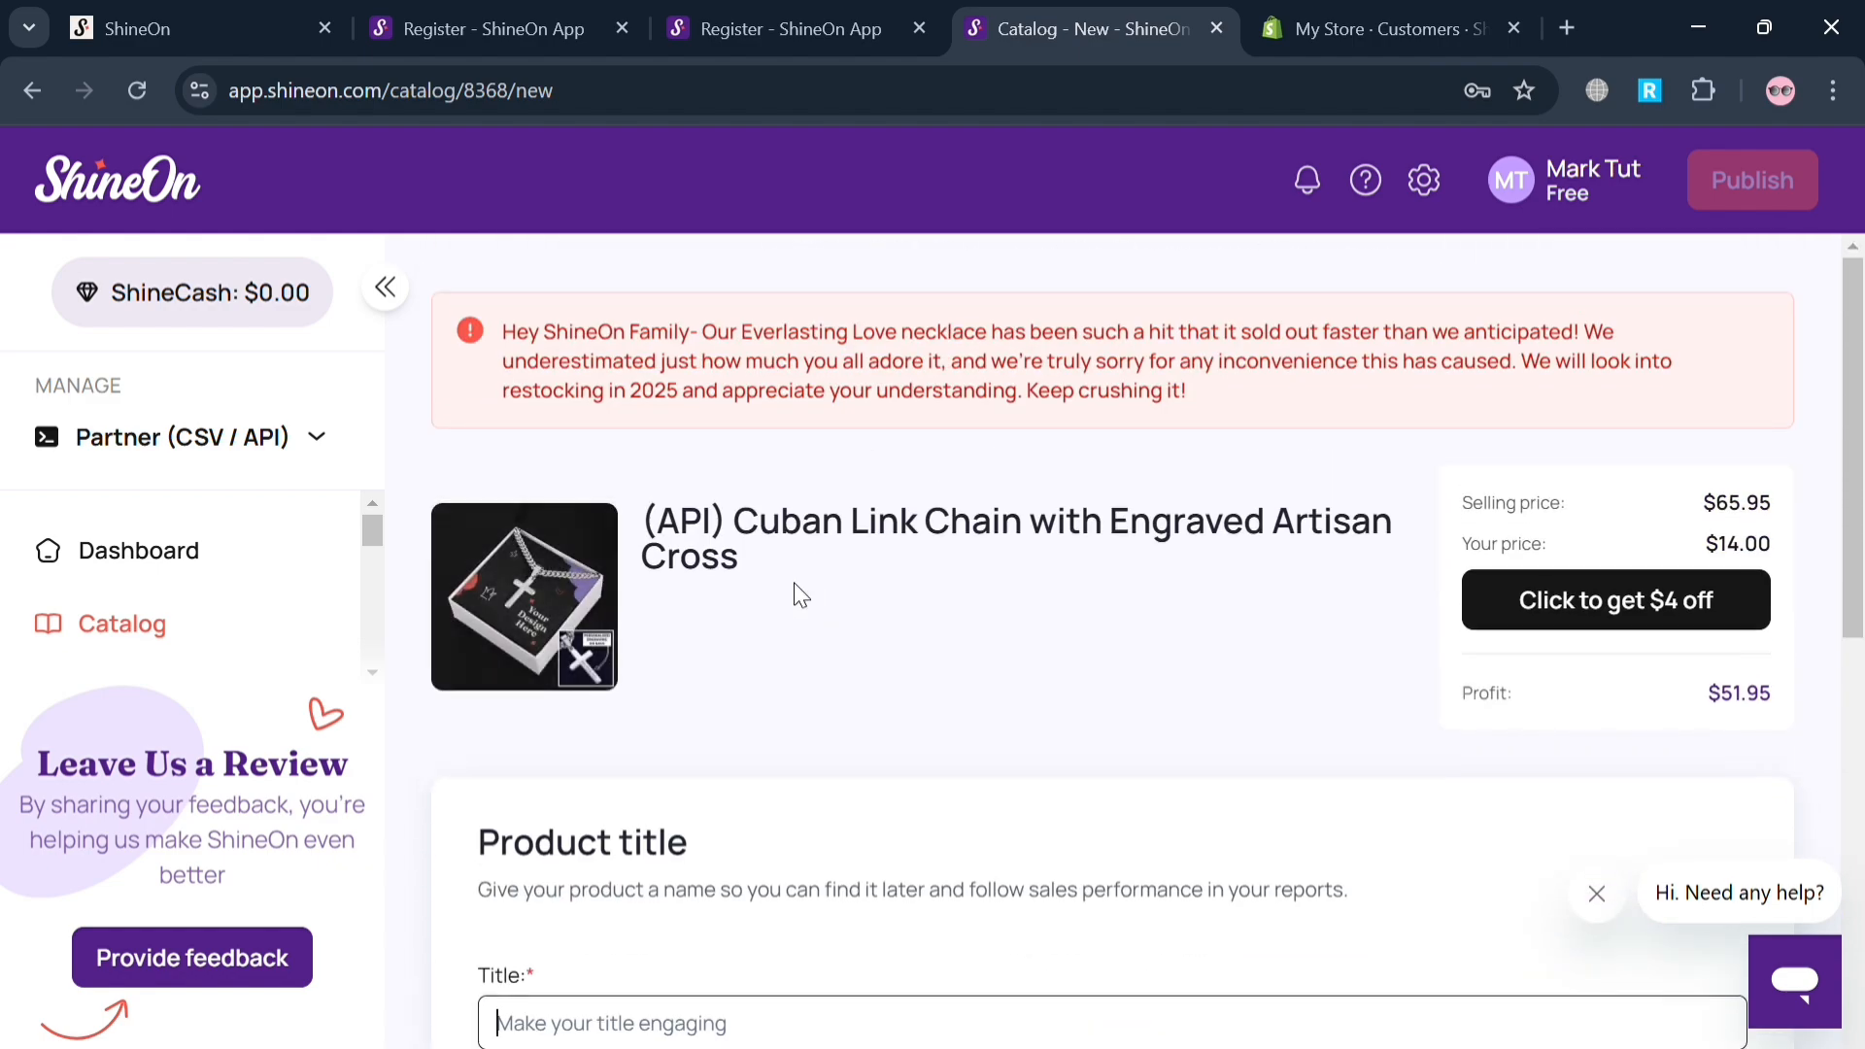
type("Cu")
type("stomi")
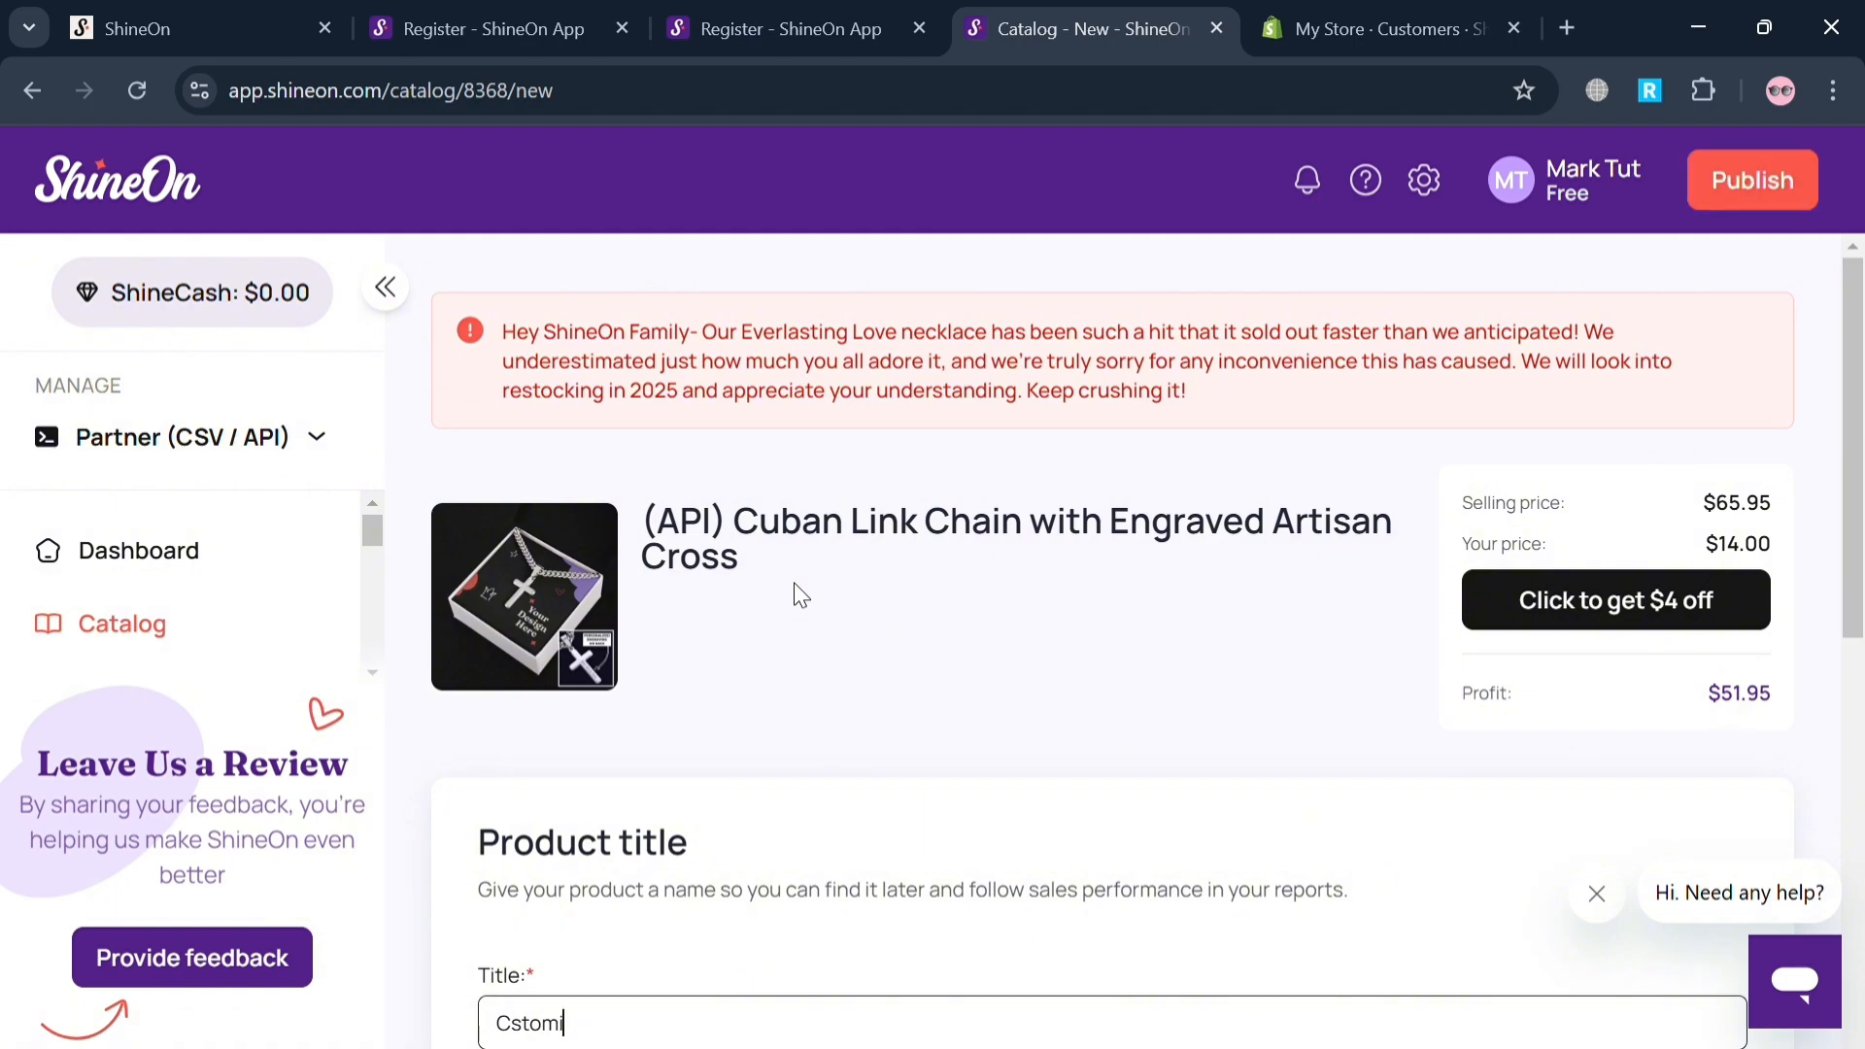
type("zed Nex")
scroll(801, 595, "down", 3)
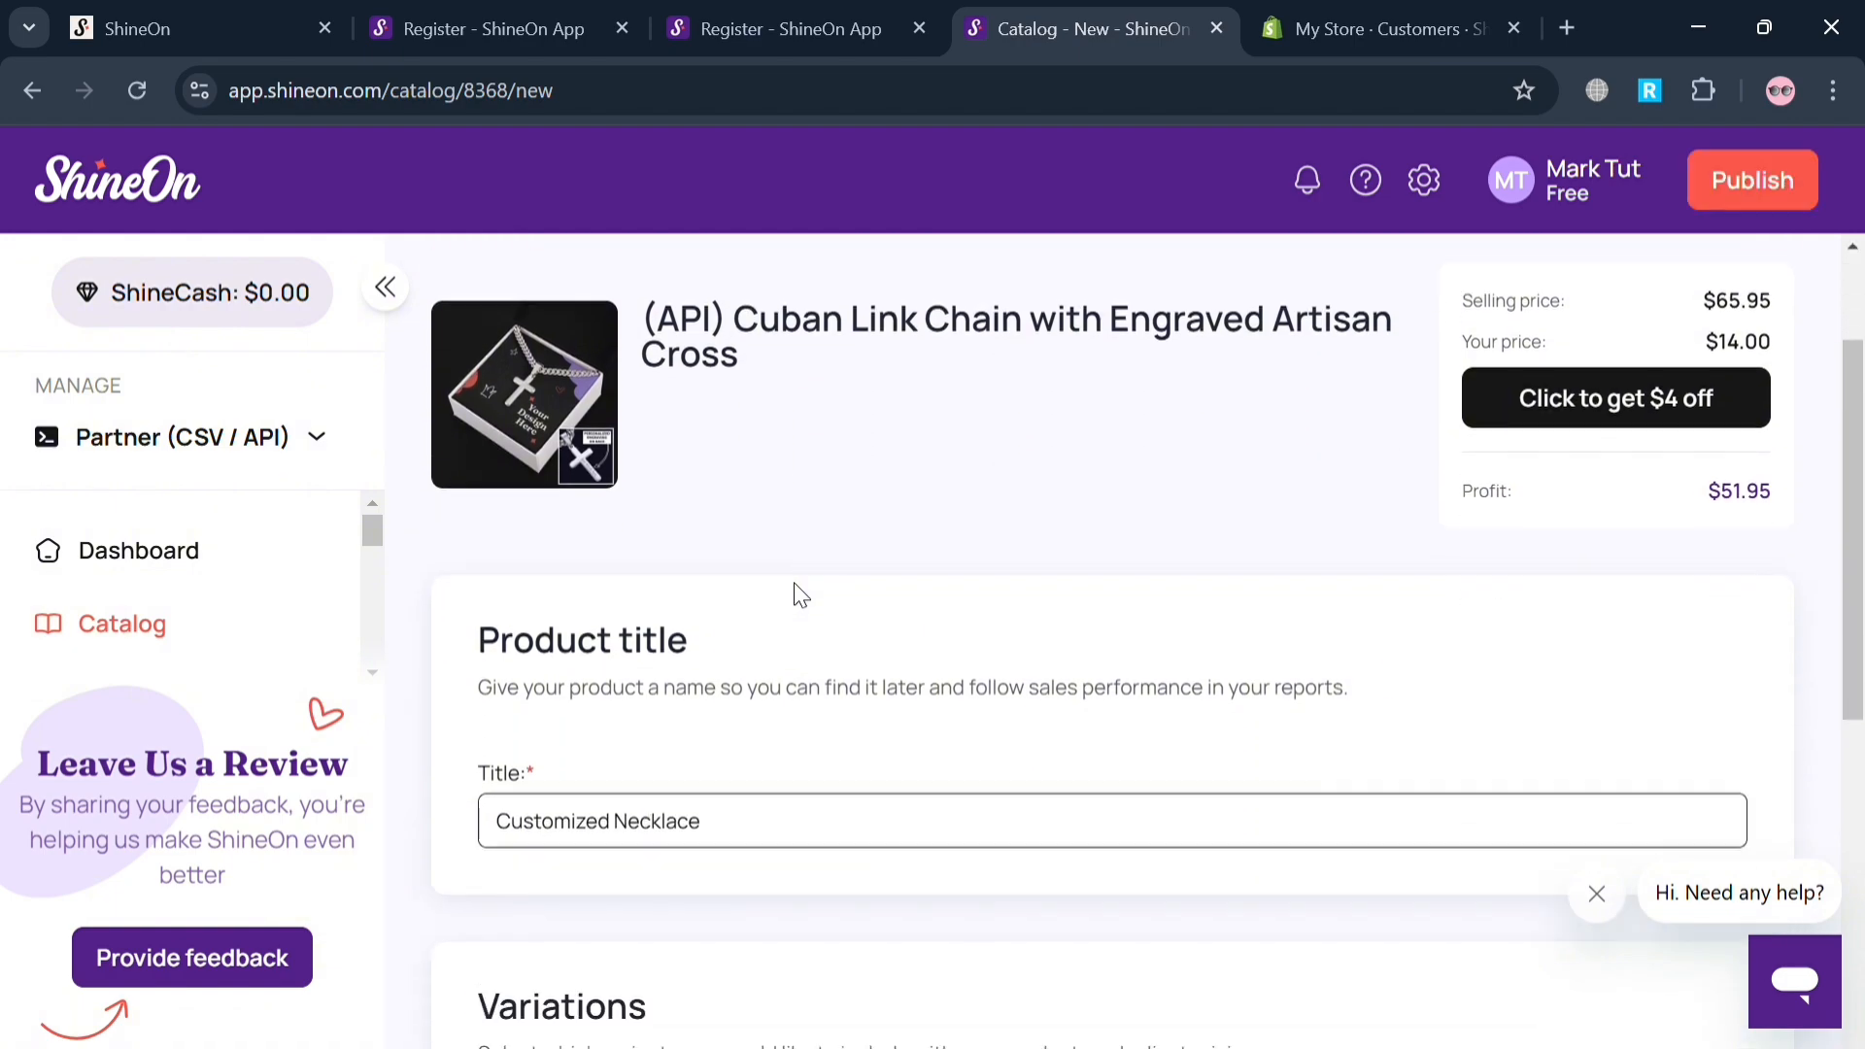
Set the selling price of the Standard Box variation to 66 USD.
scroll(733, 845, "down", 9)
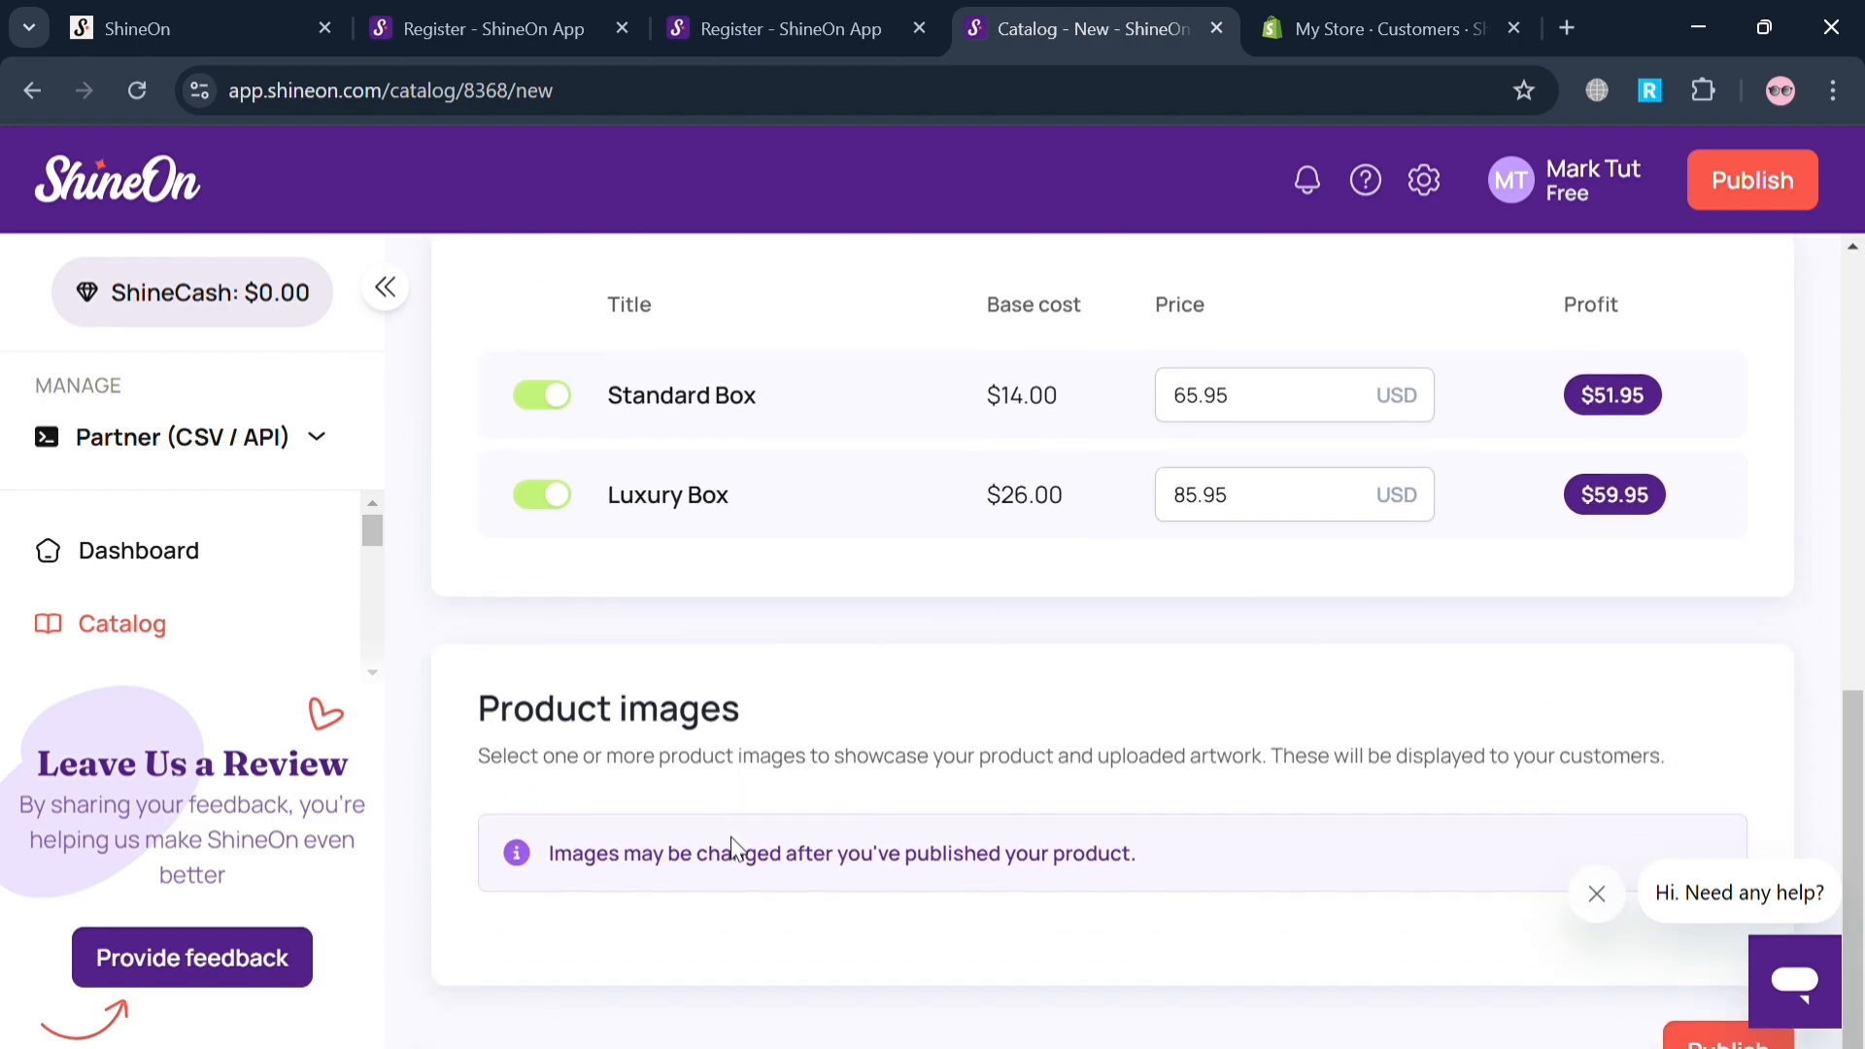
scroll(958, 802, "up", 3)
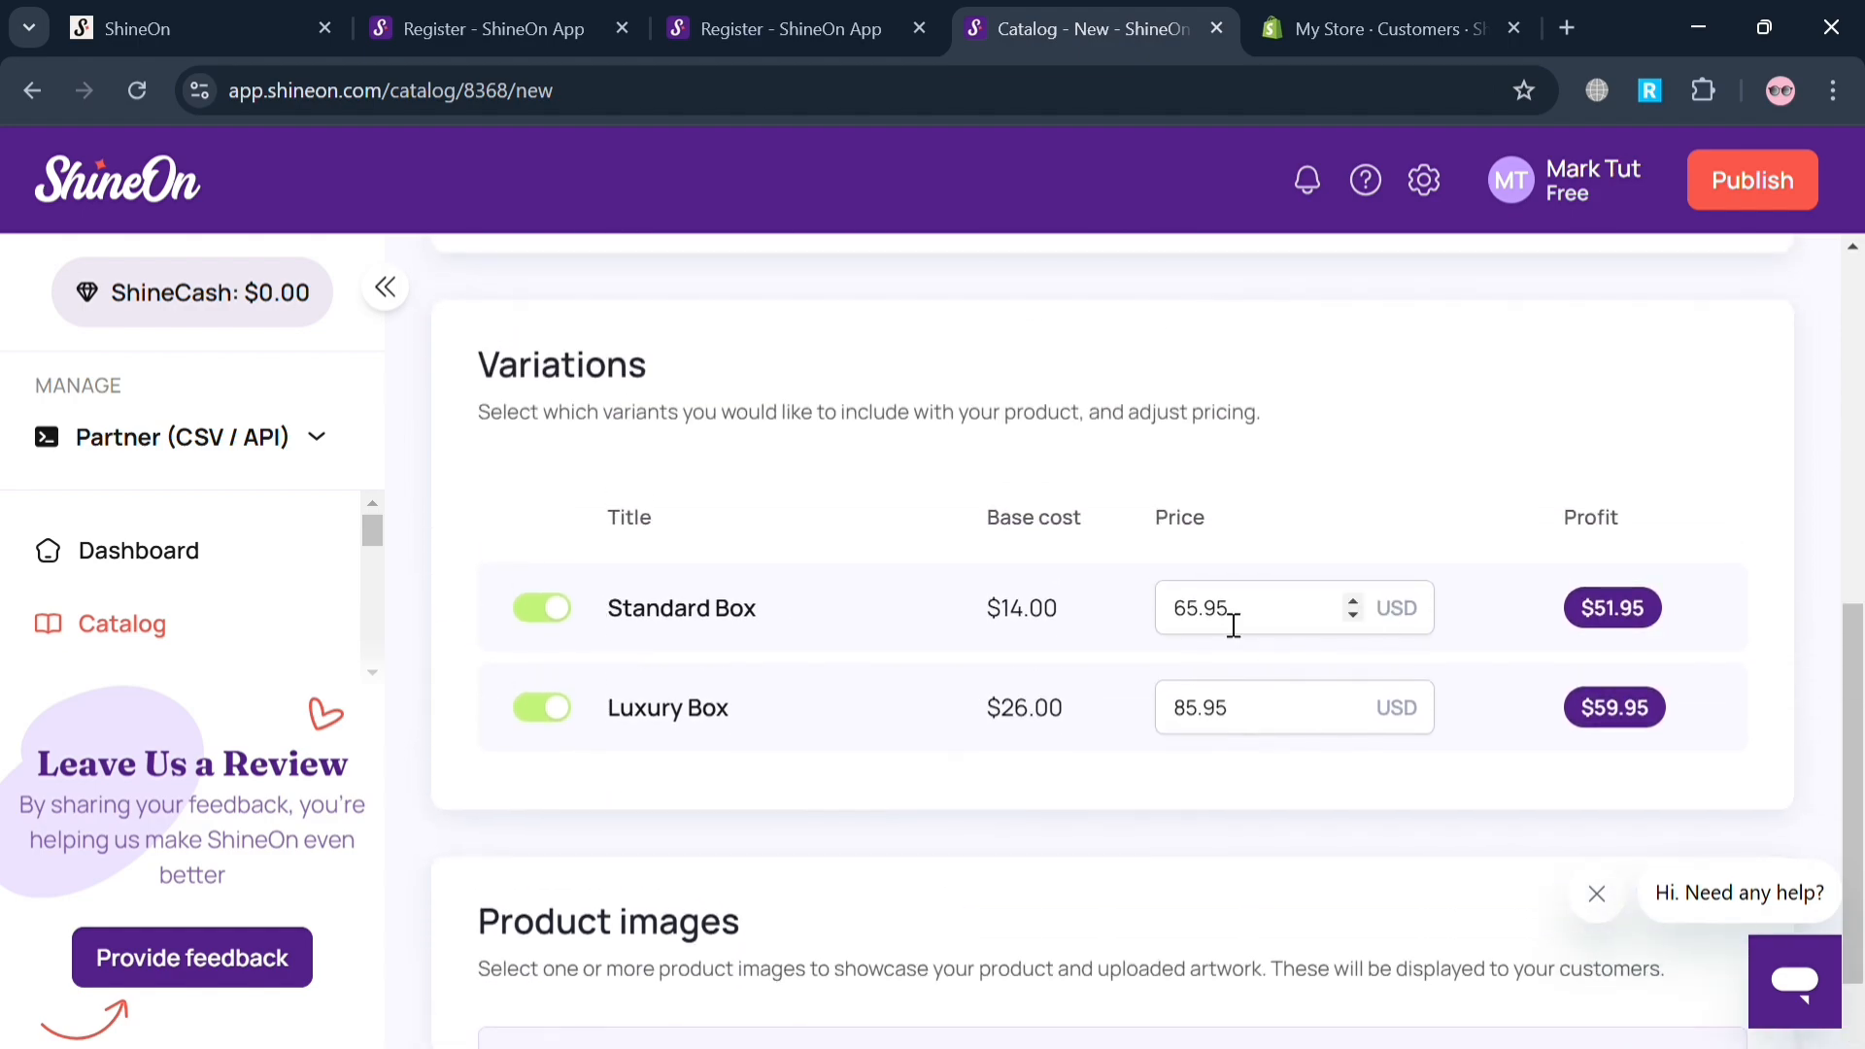
left_click(1229, 630)
left_click(1352, 603)
left_click(1353, 602)
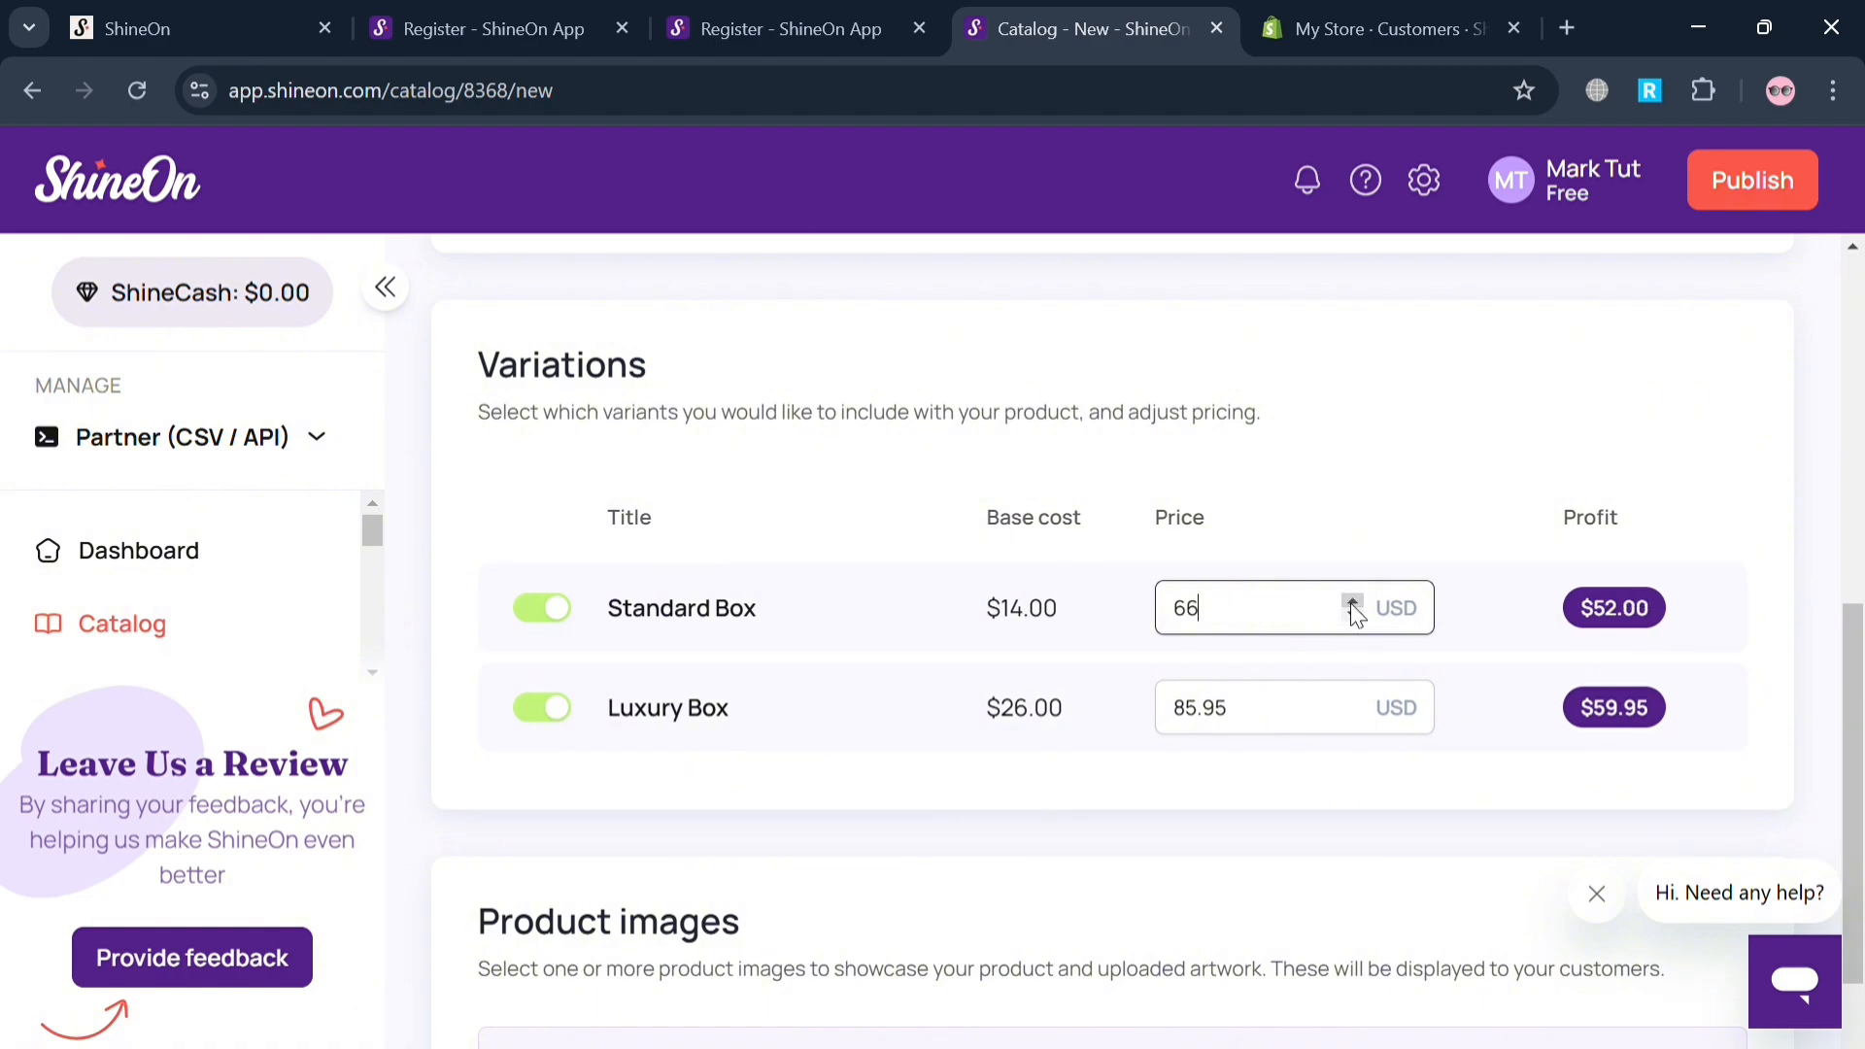
left_click(1353, 615)
Publish the Customized Necklace product and dismiss the notification.
scroll(1354, 622, "up", 1)
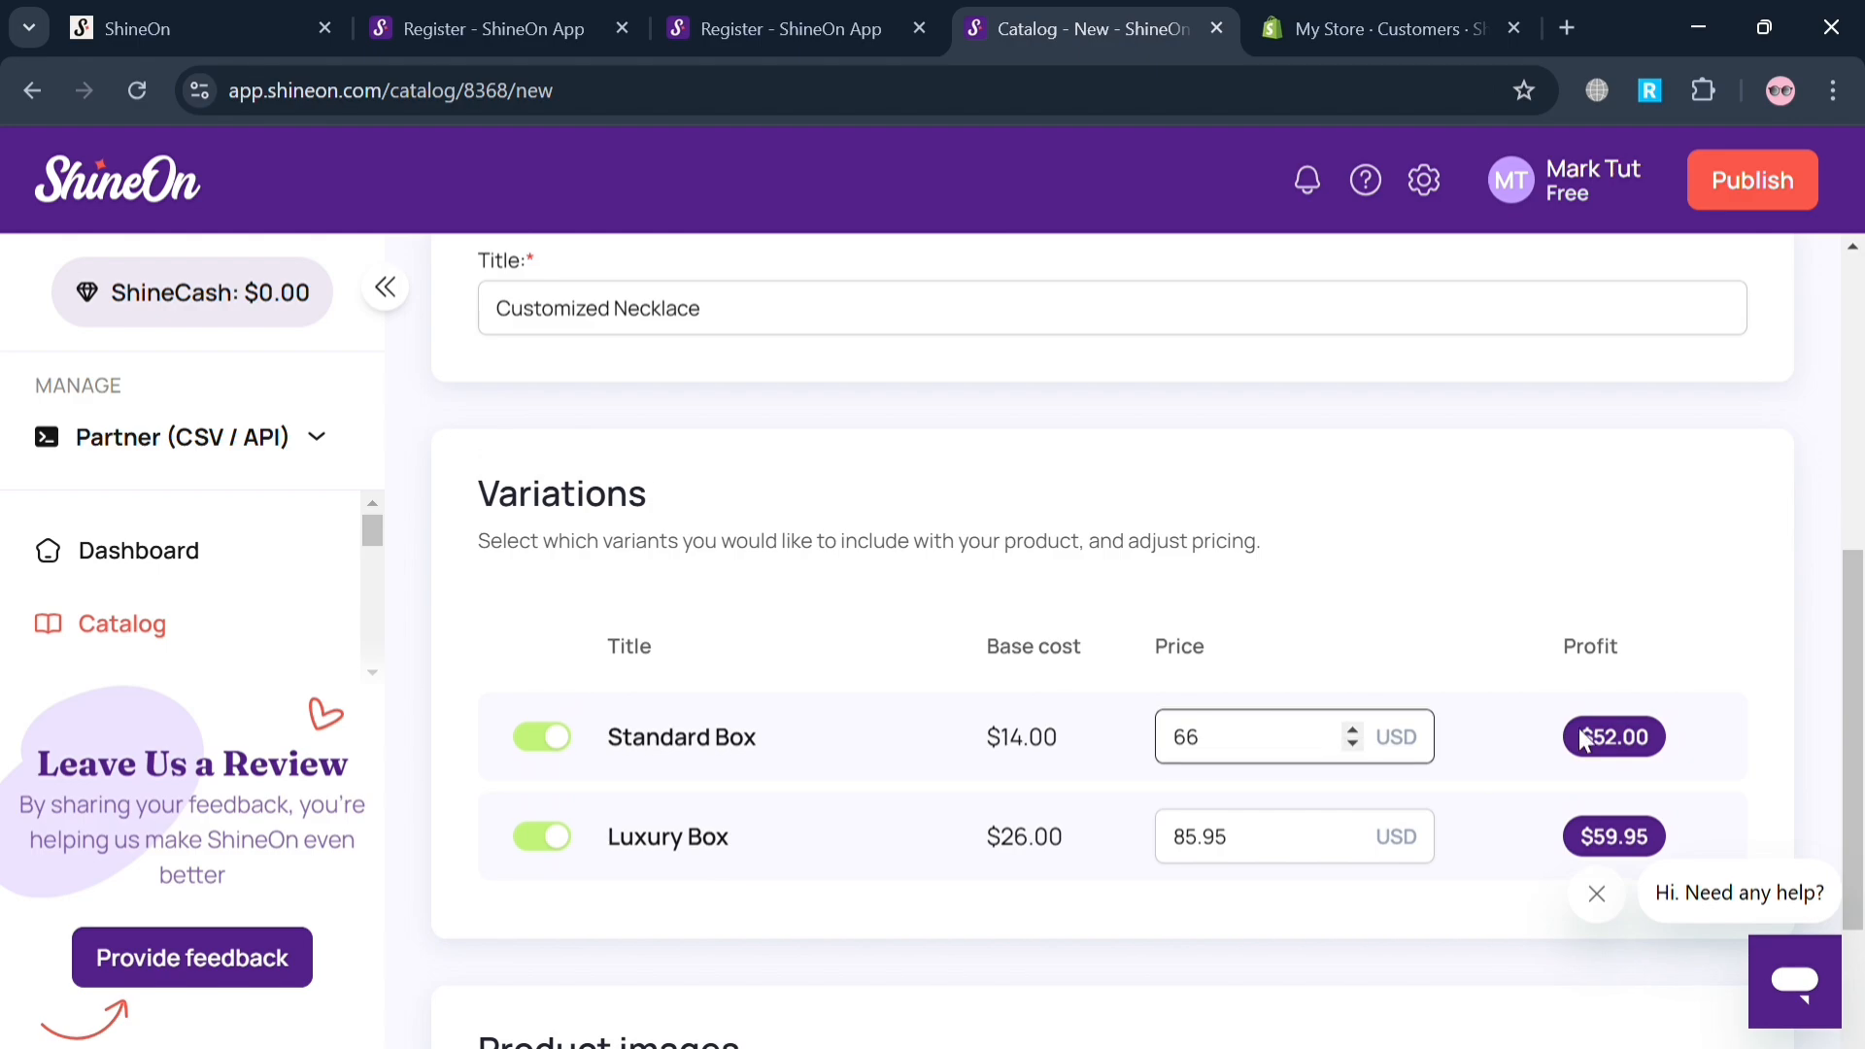
scroll(1707, 687, "up", 3)
scroll(1758, 286, "up", 1)
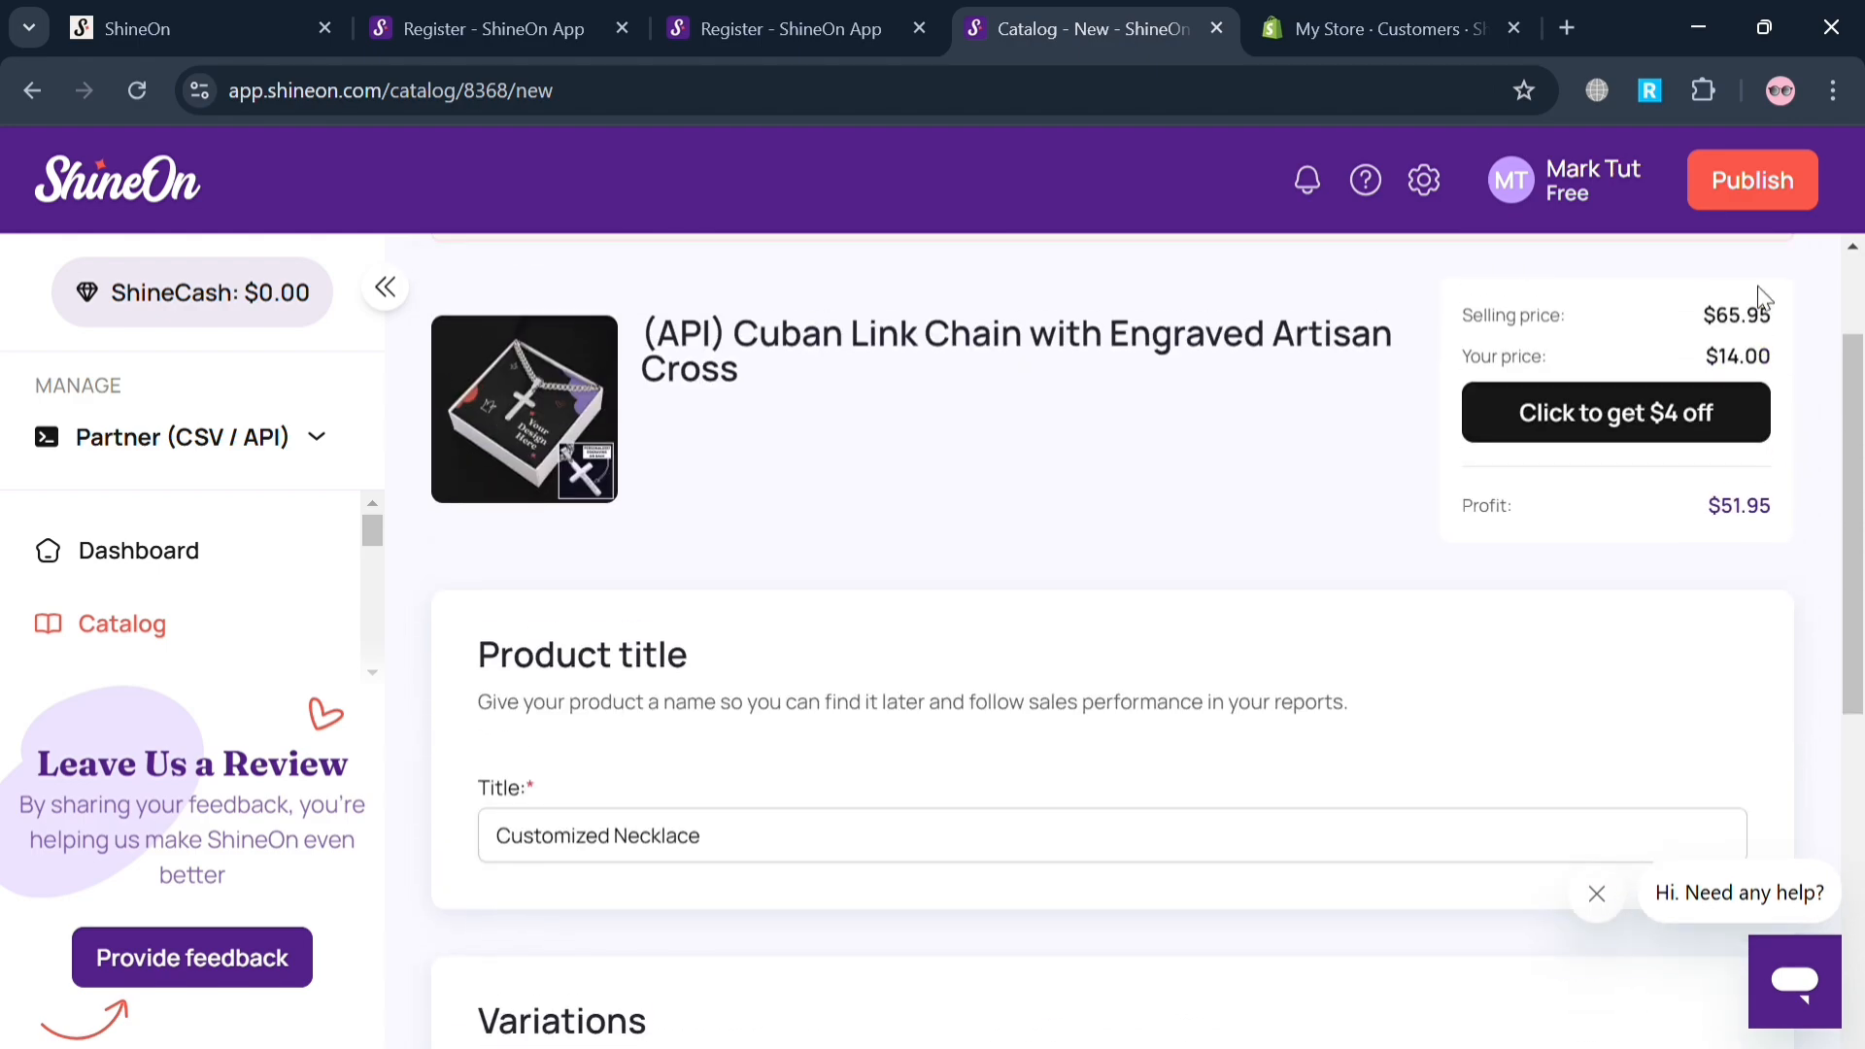
scroll(1767, 243, "up", 1)
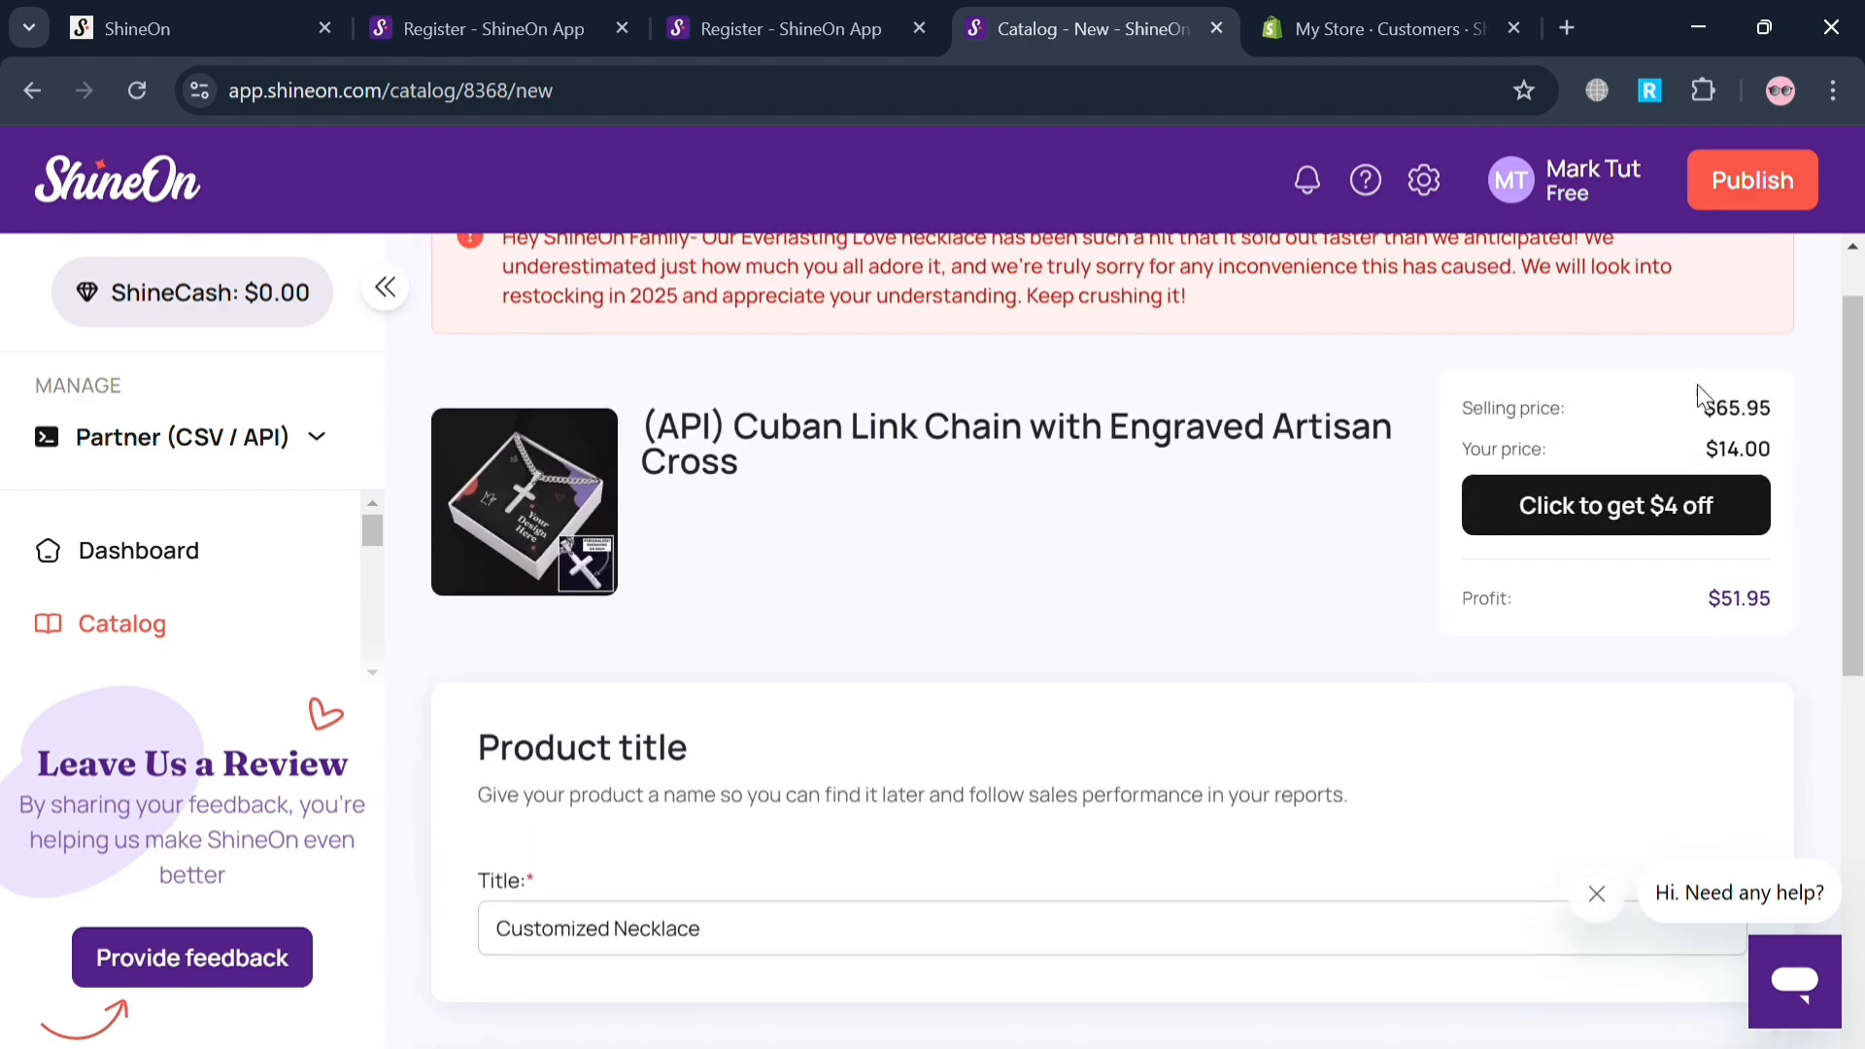
left_click(1767, 200)
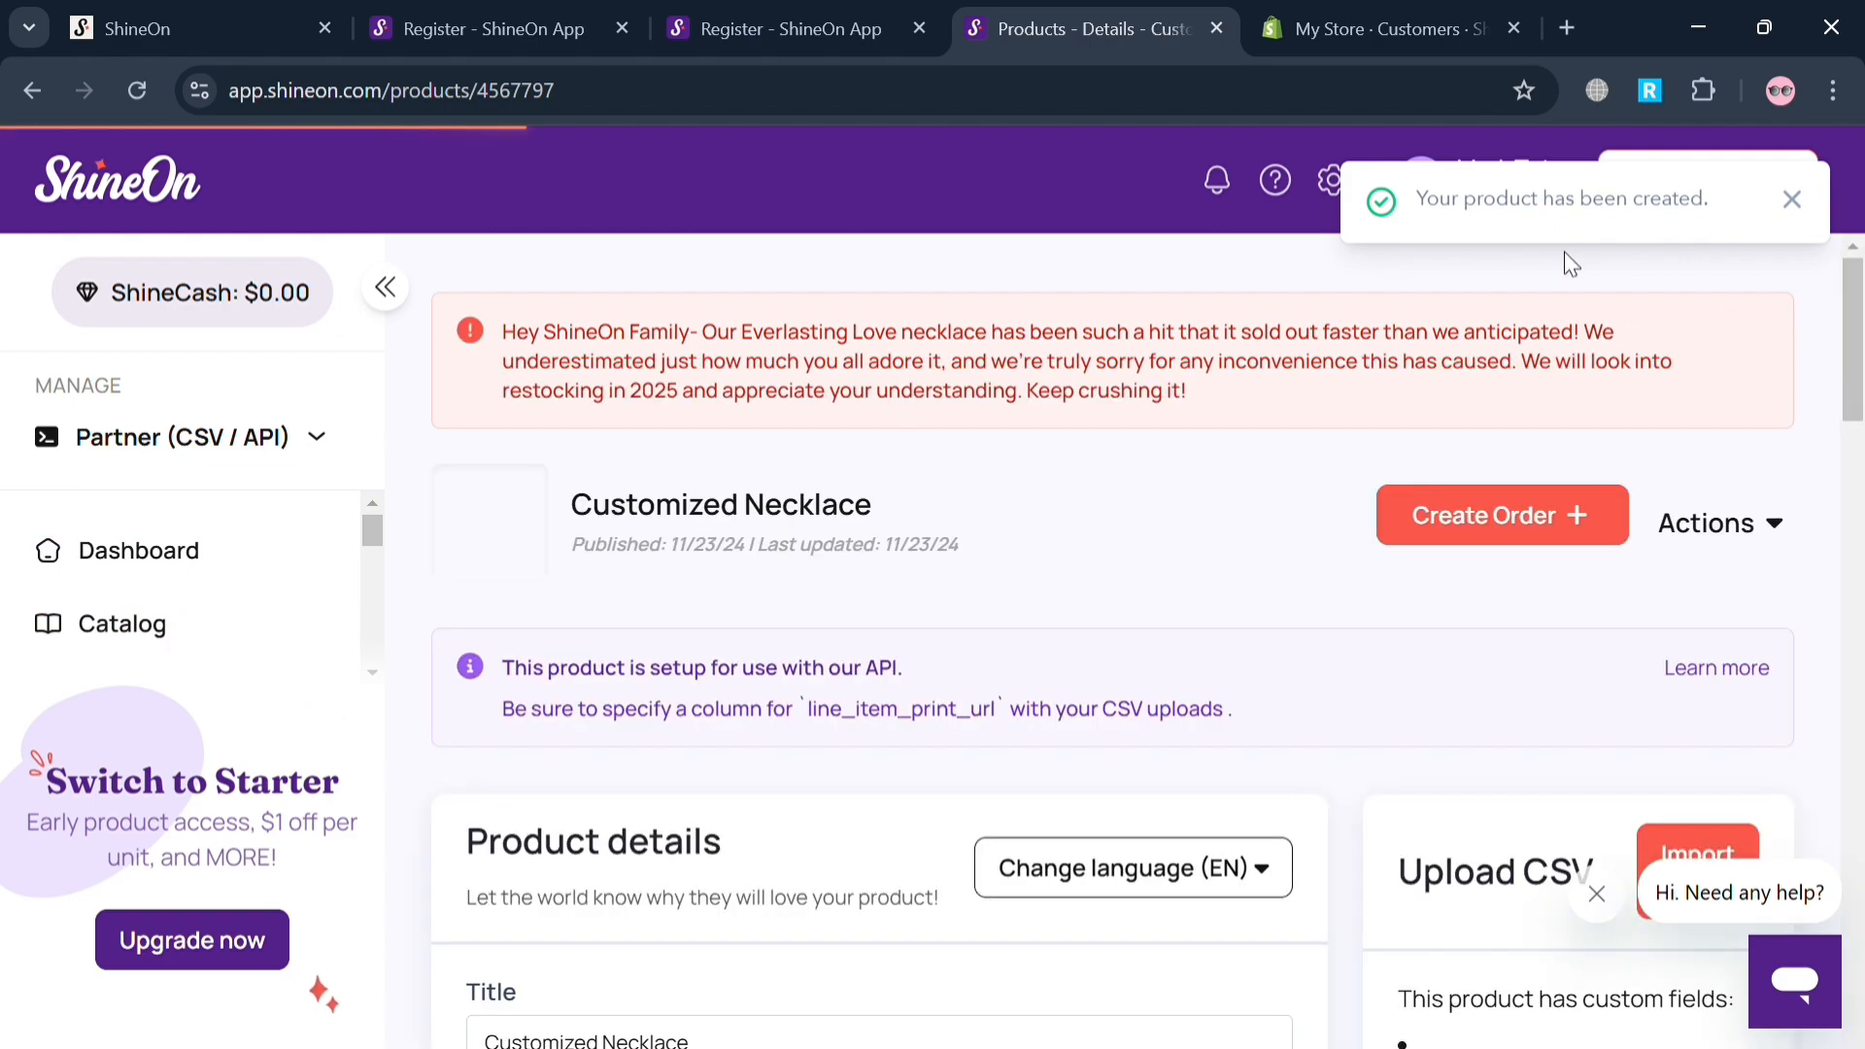
left_click(1793, 214)
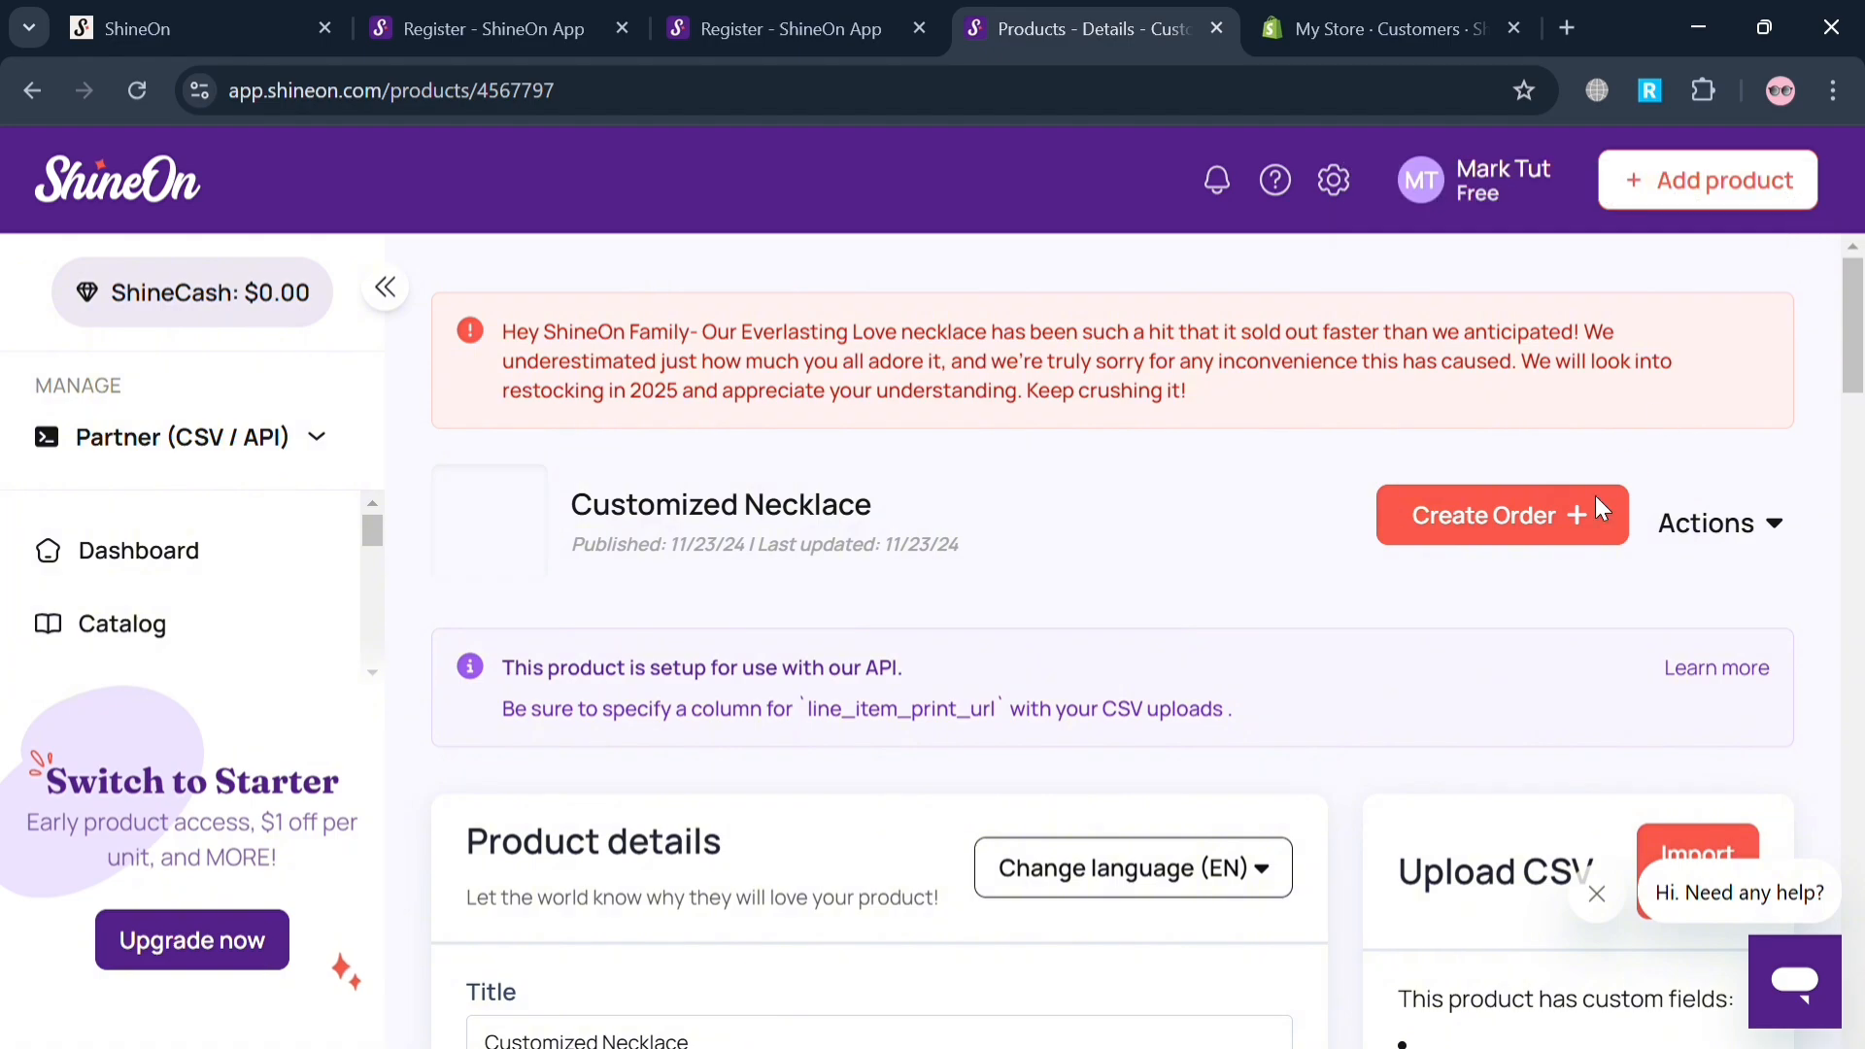
Examine the published necklace's page, including its details, description, CSV upload, renders, variations and available product actions.
scroll(1553, 621, "down", 2)
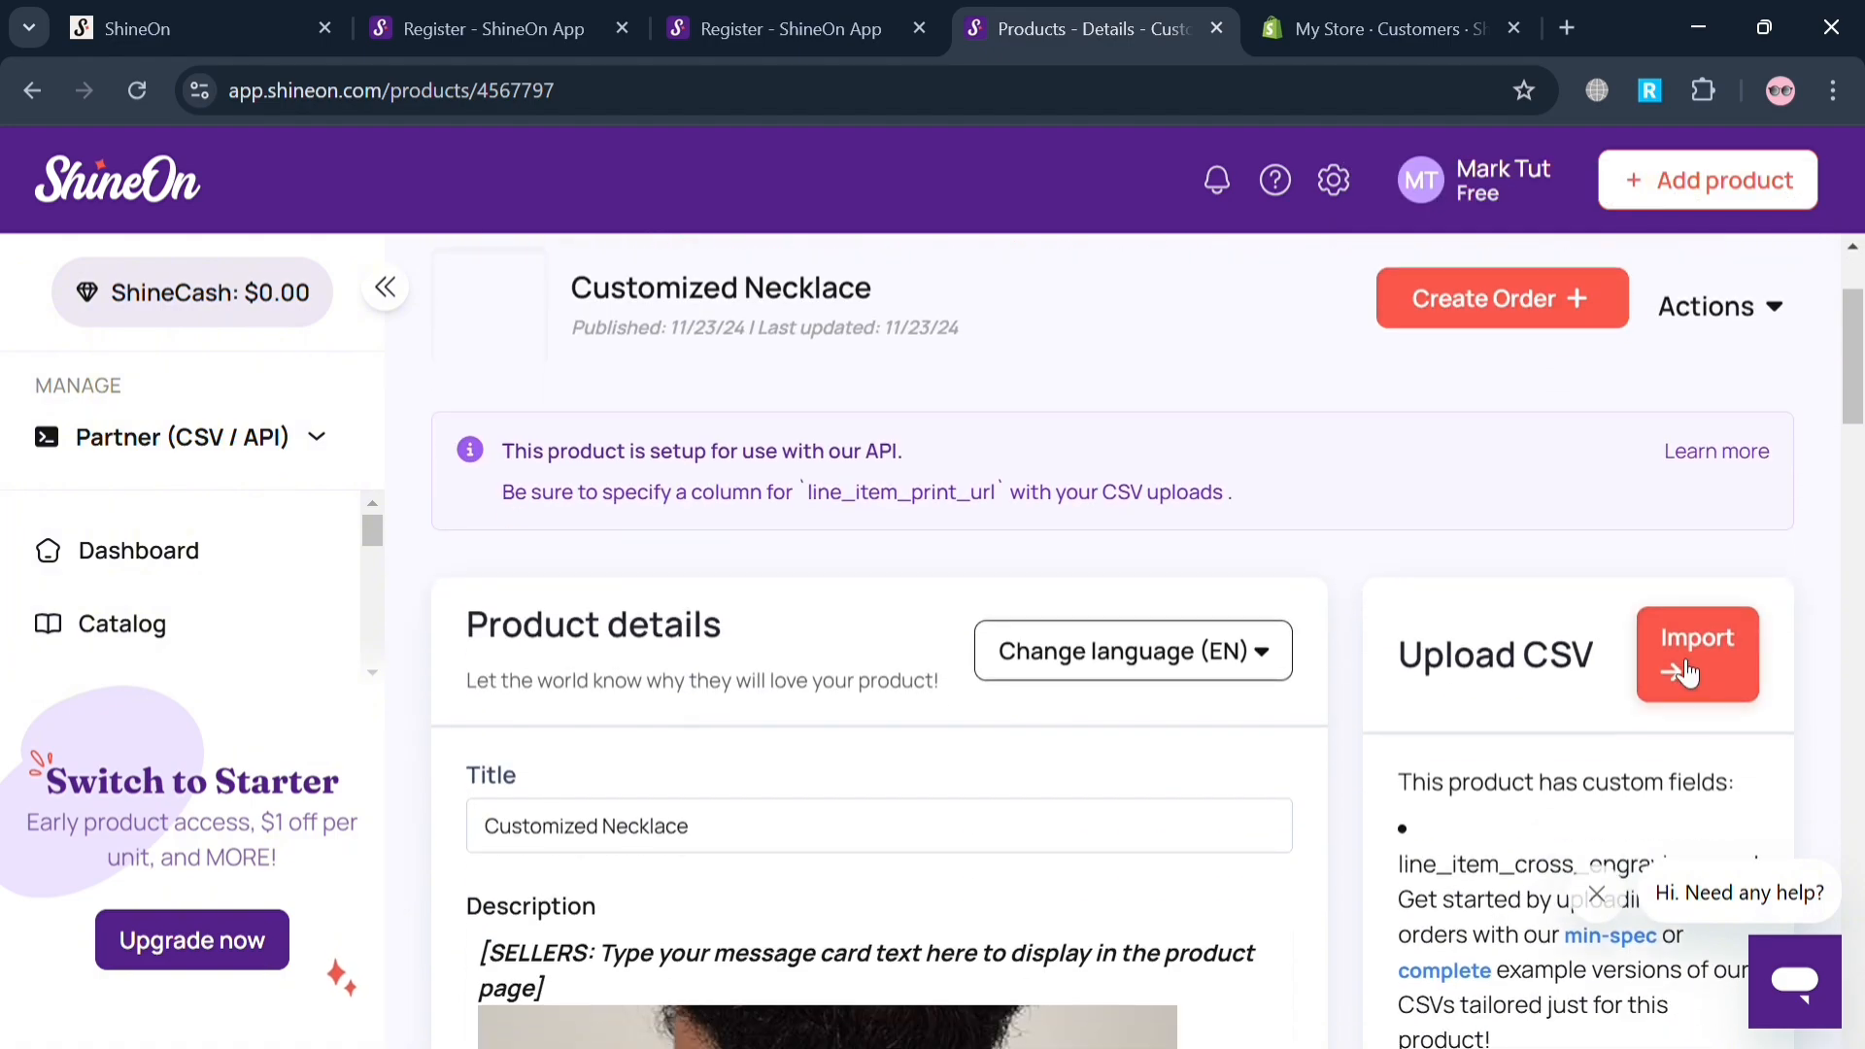
scroll(1055, 793, "down", 5)
scroll(1055, 793, "down", 5)
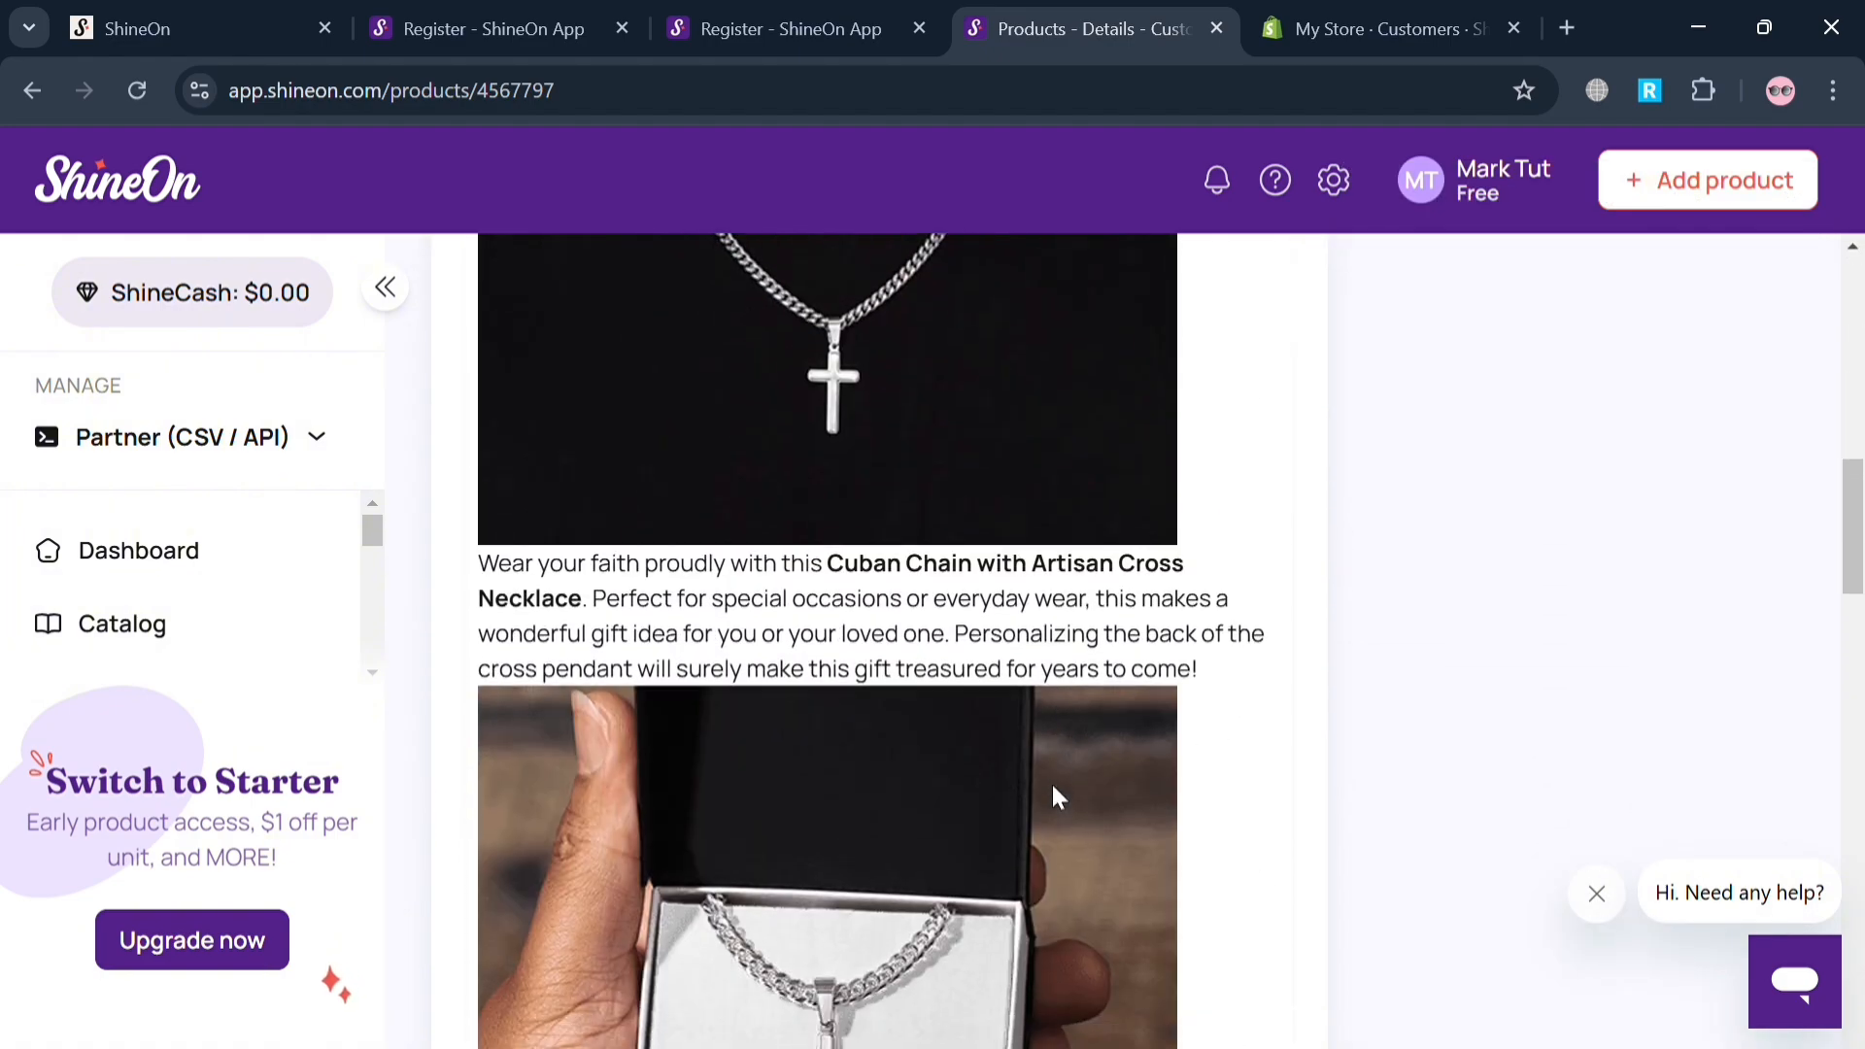
scroll(1055, 793, "up", 10)
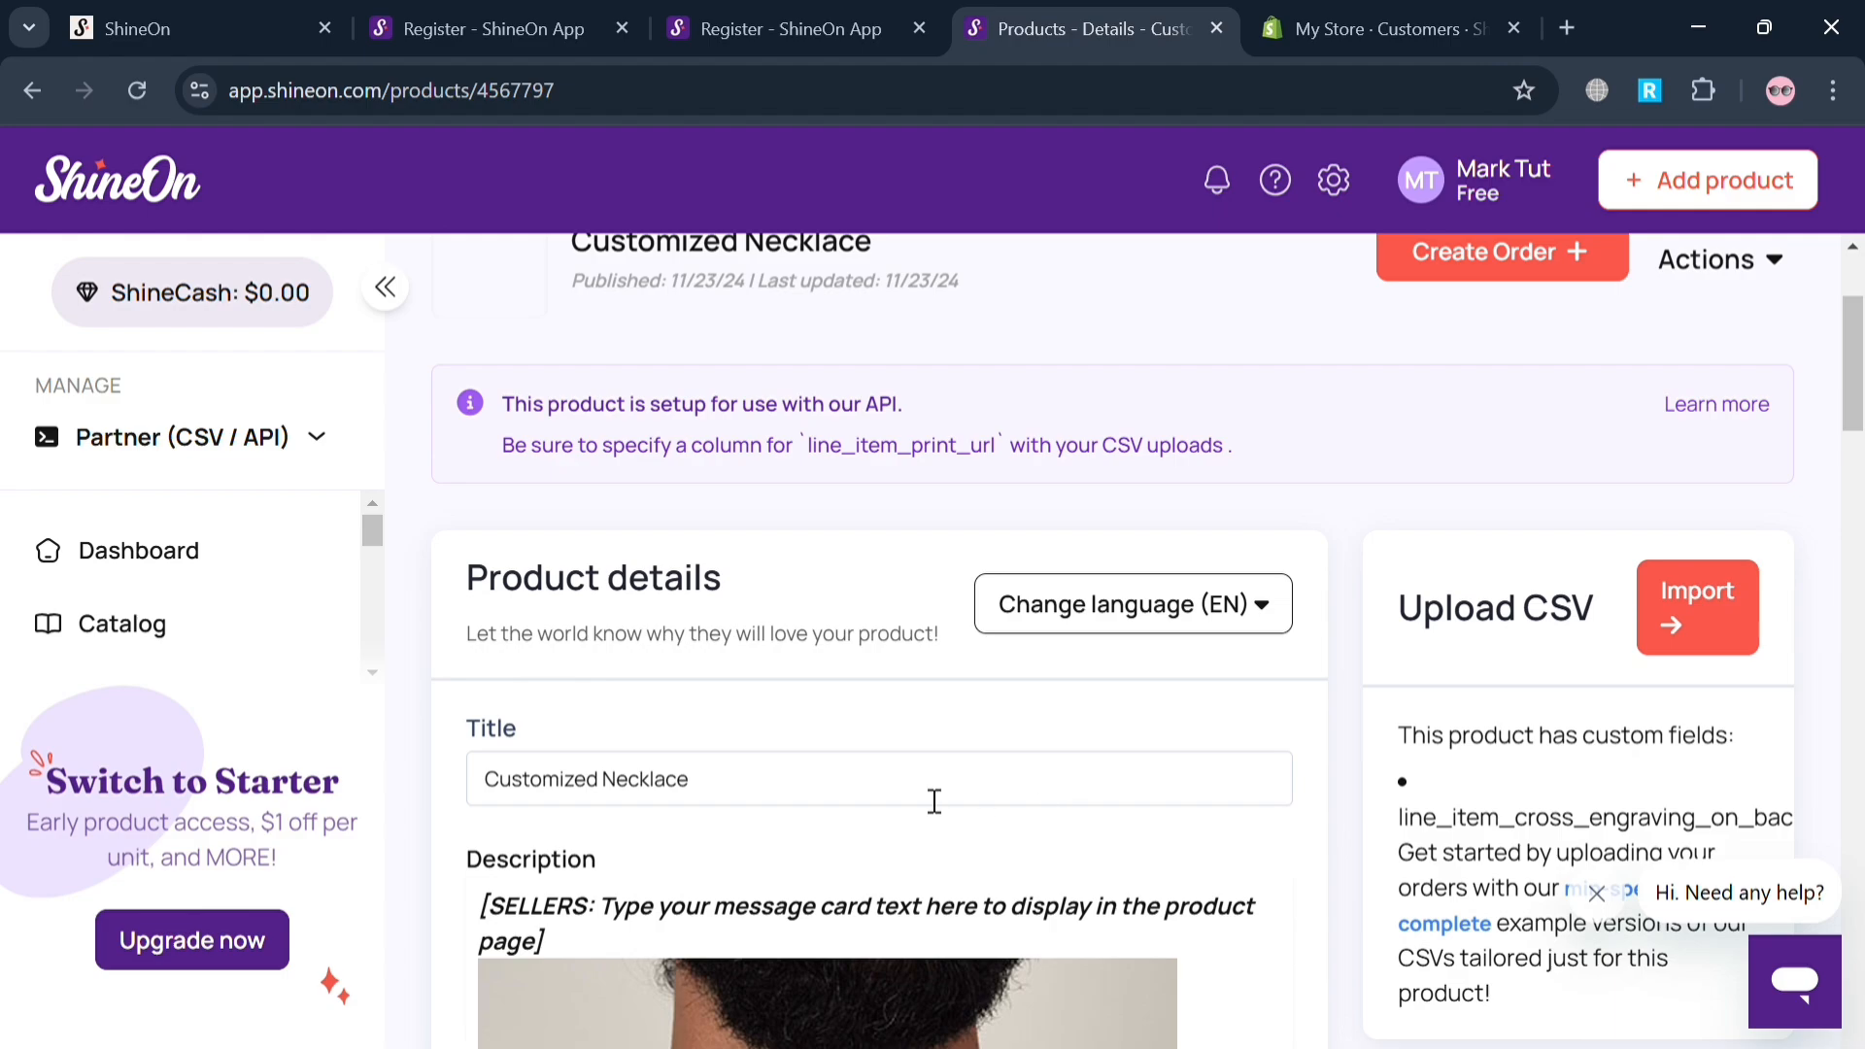
scroll(935, 801, "down", 15)
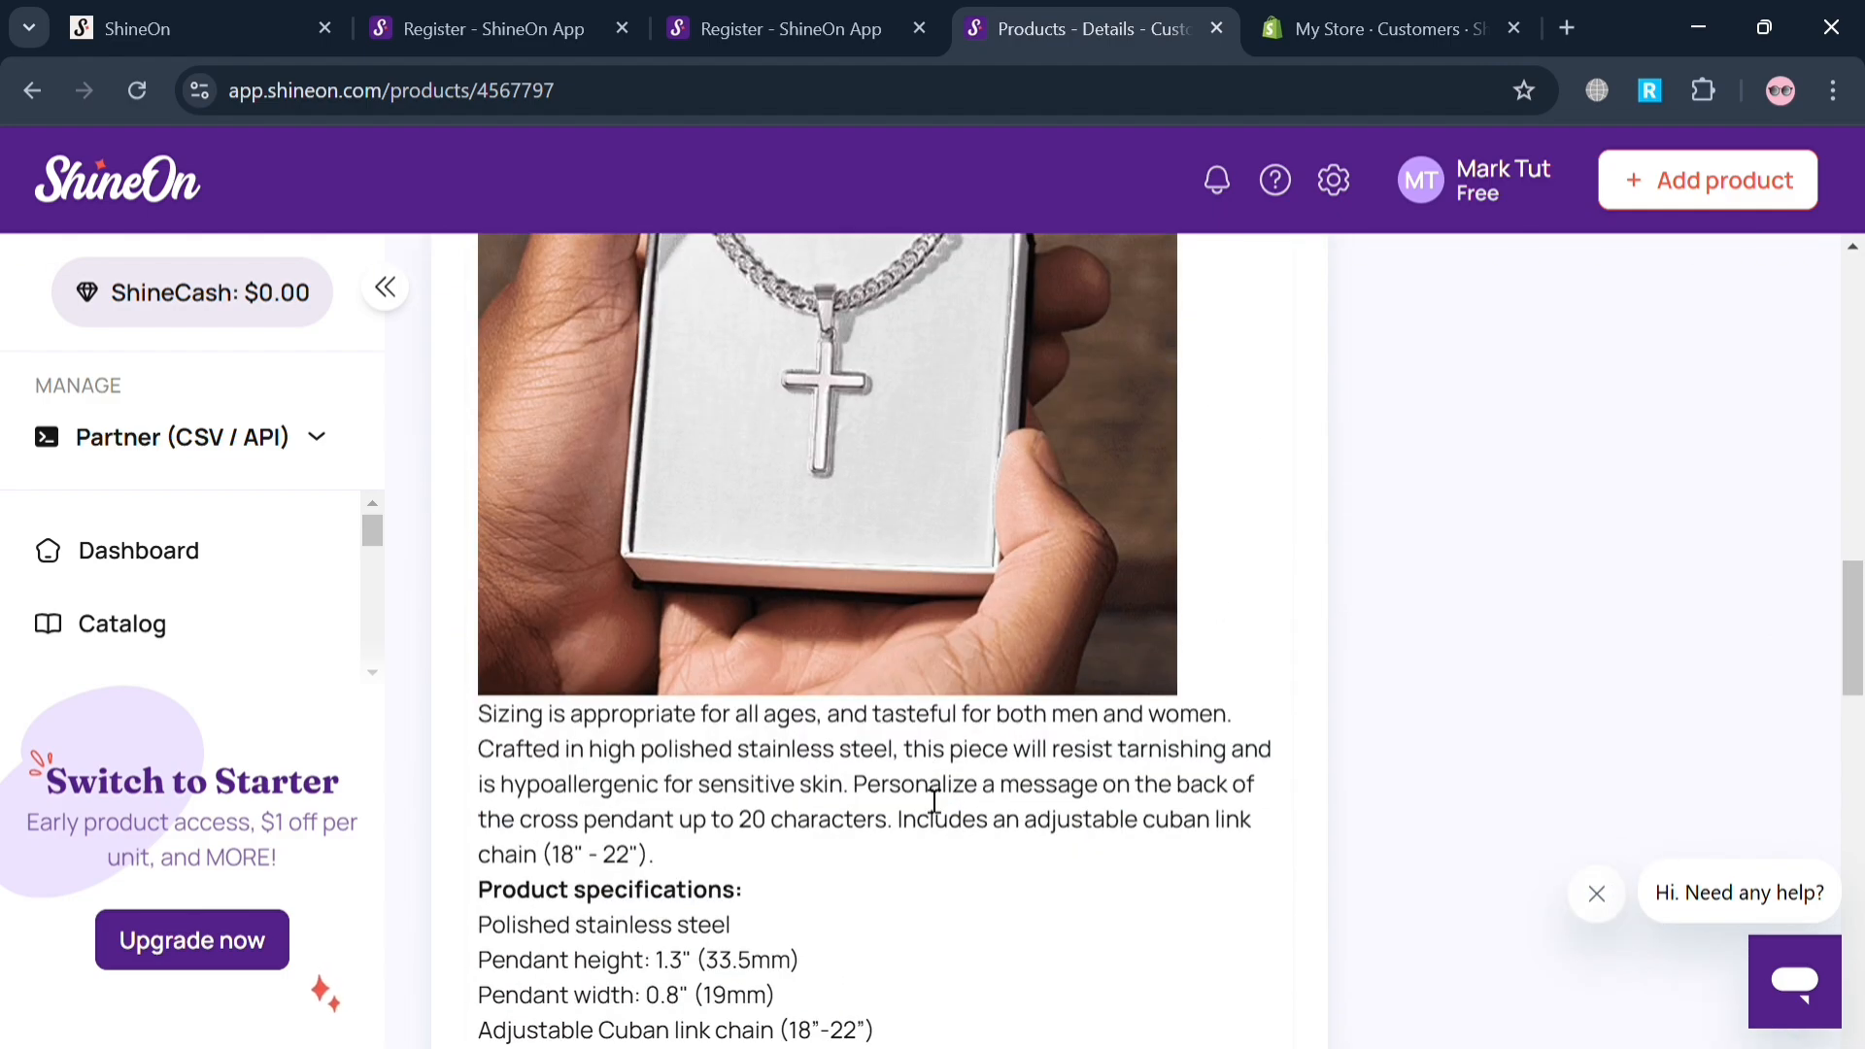
scroll(935, 801, "down", 20)
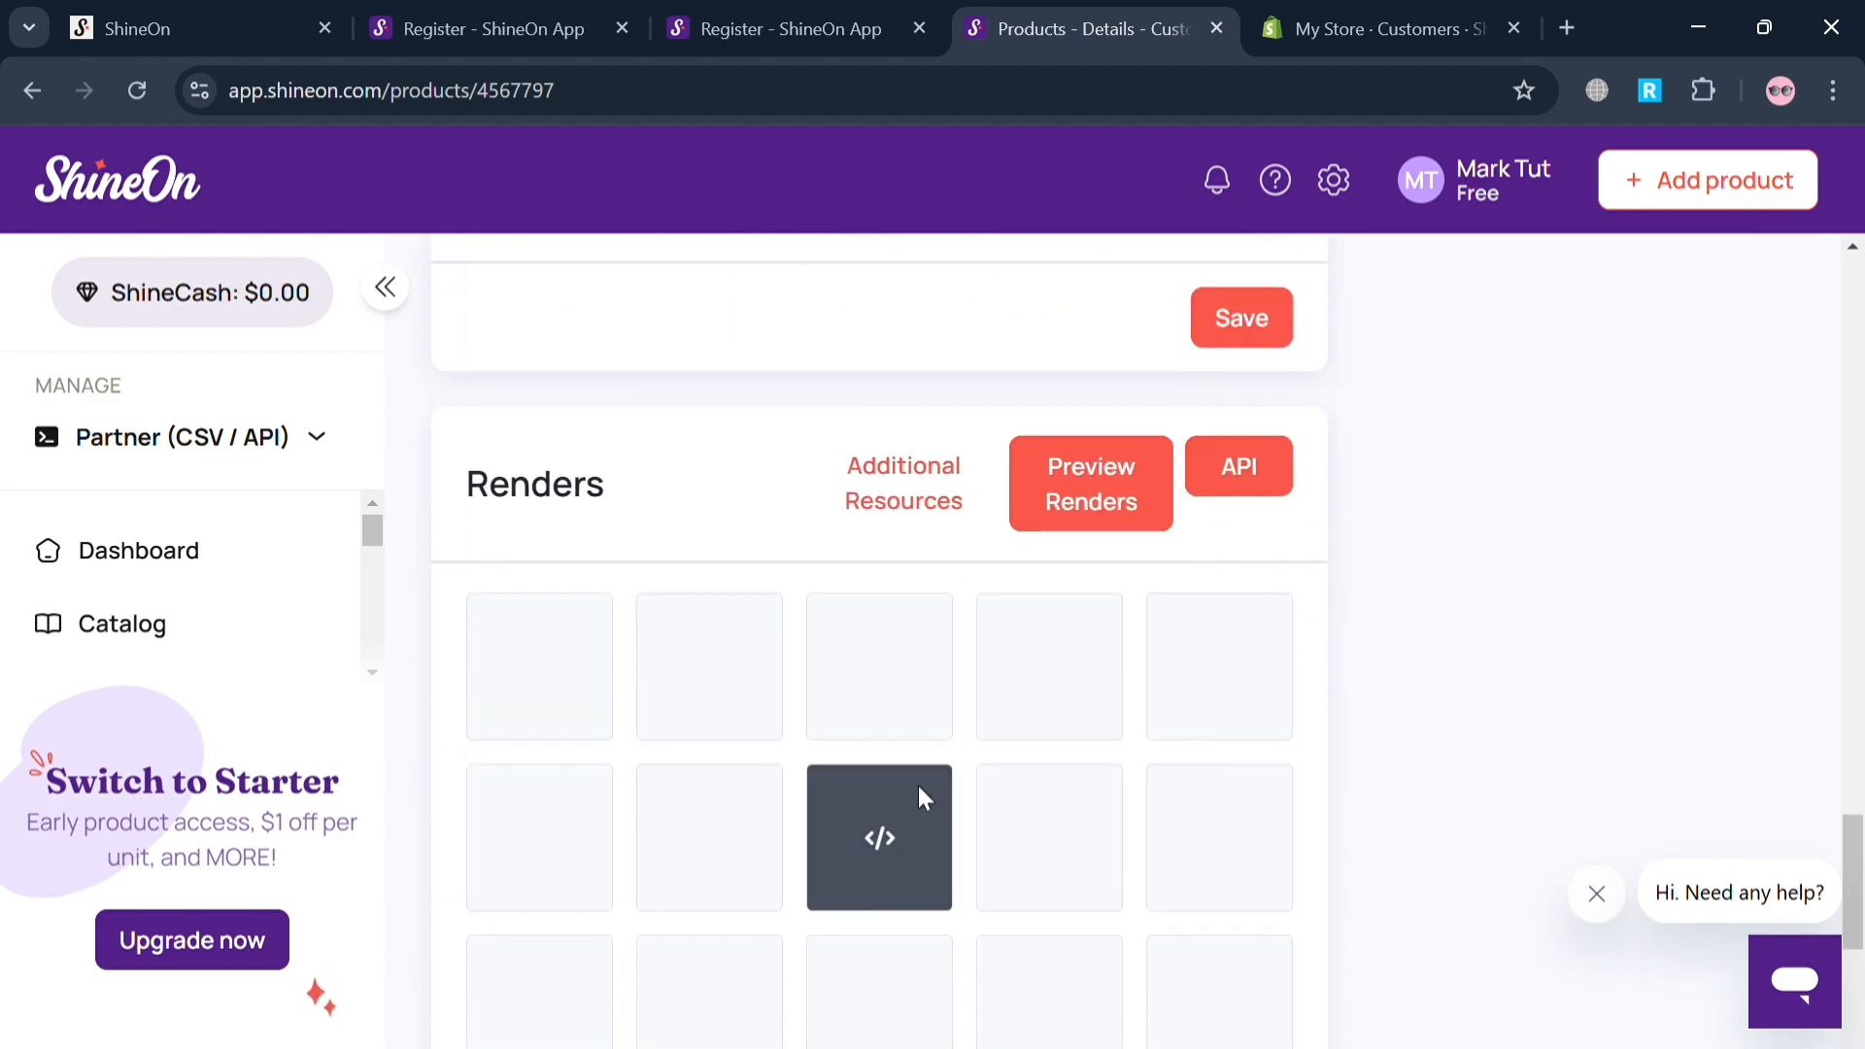
scroll(1526, 772, "down", 10)
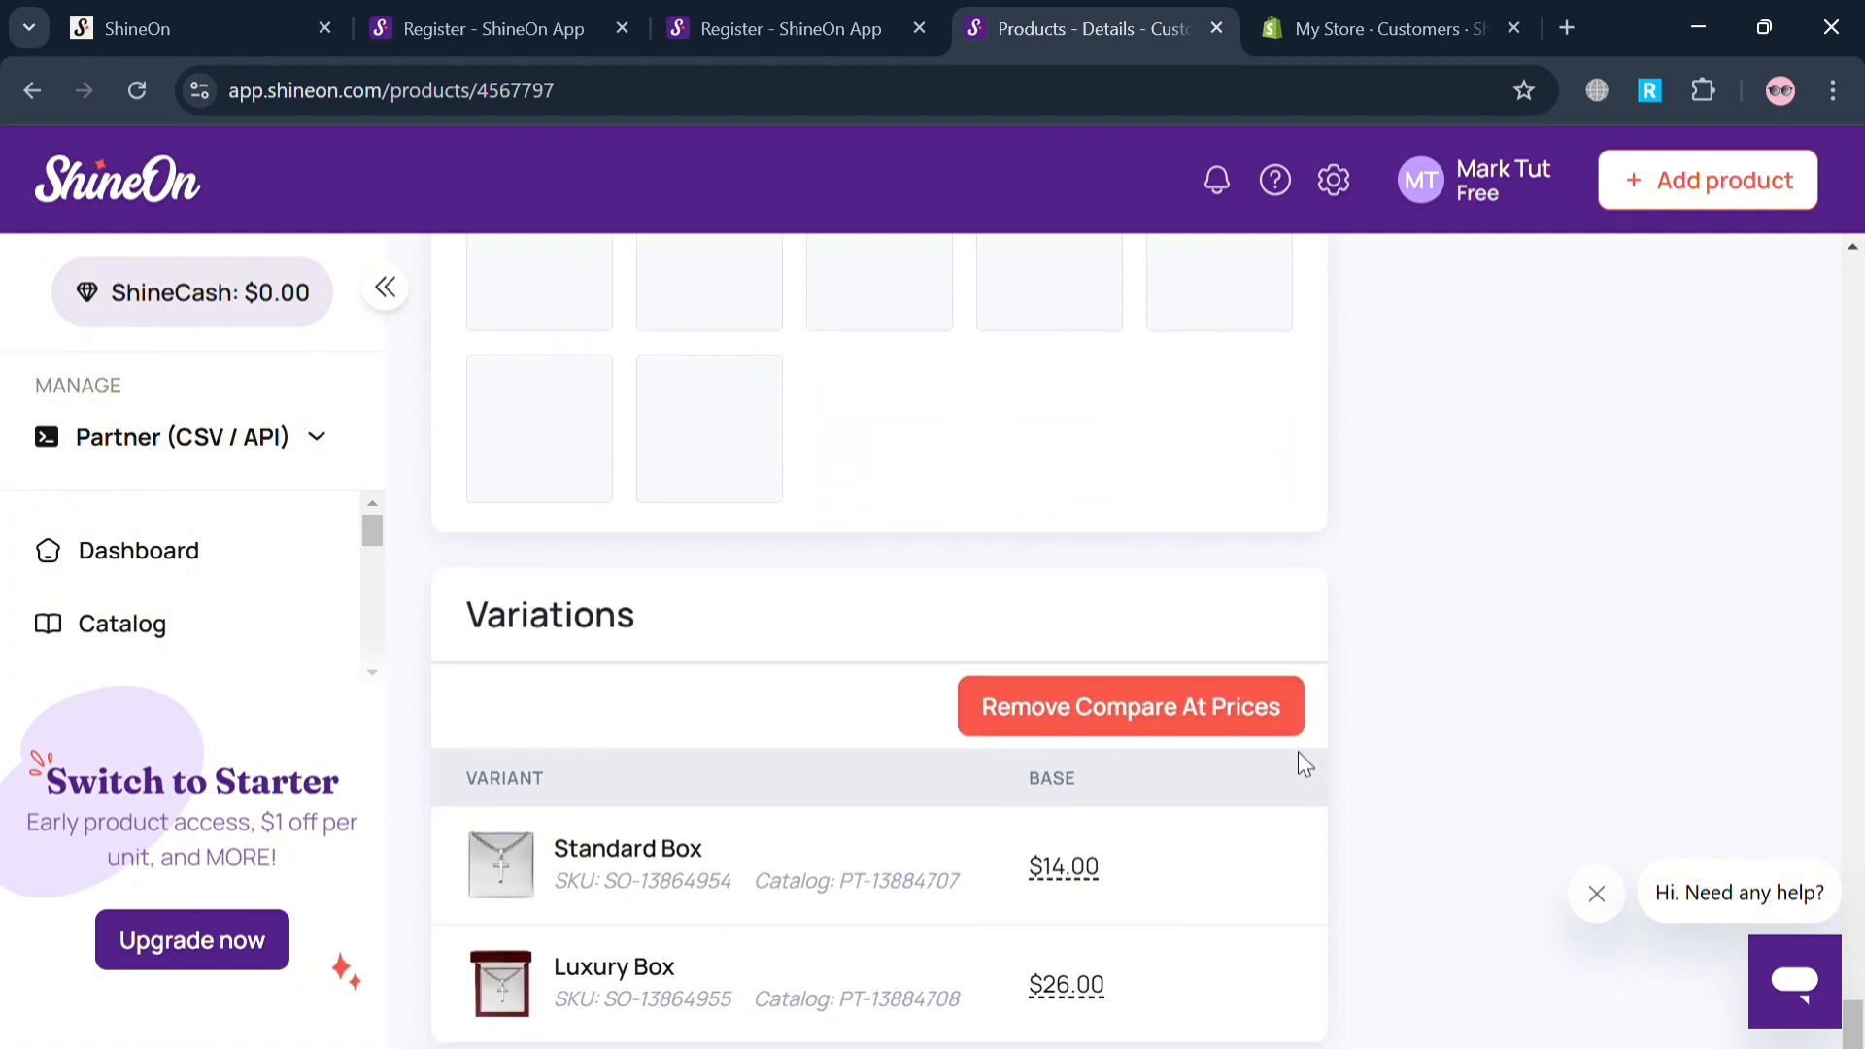
scroll(1300, 761, "up", 8)
scroll(1300, 761, "down", 2)
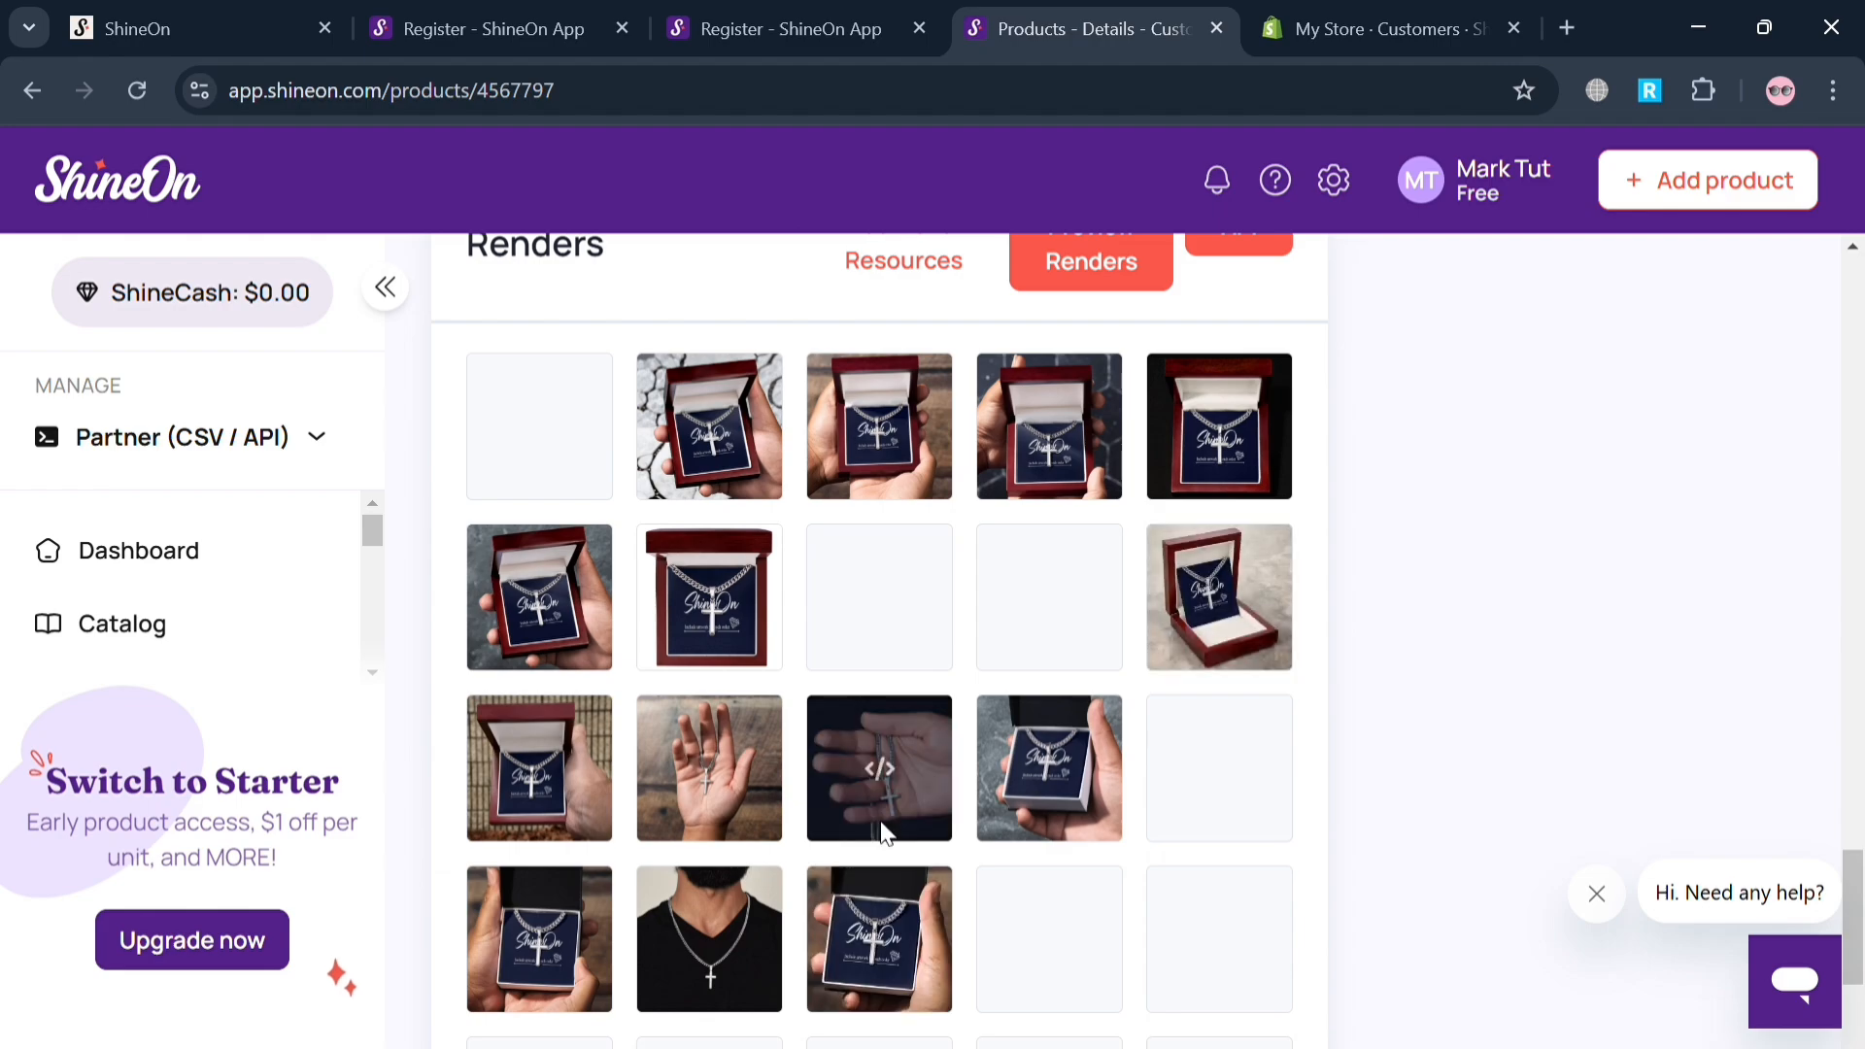
scroll(1111, 812, "up", 6)
scroll(1113, 812, "up", 5)
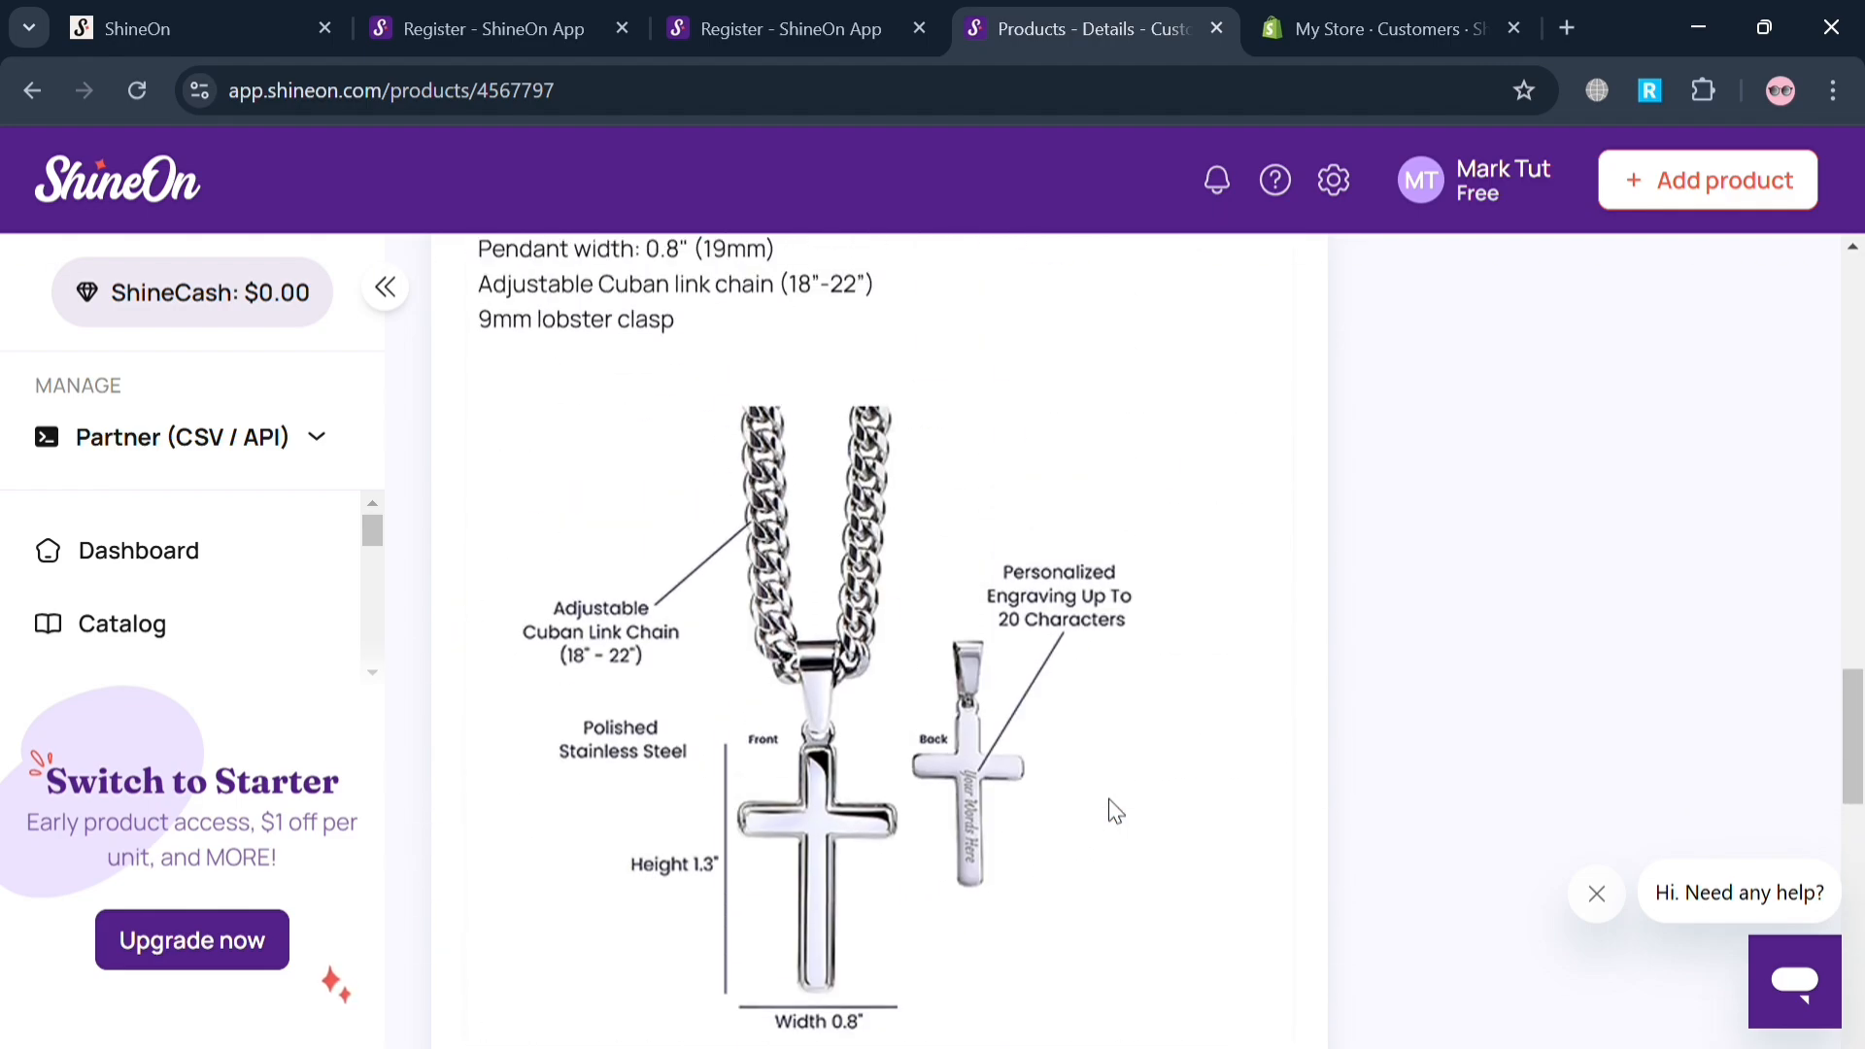
scroll(1110, 800, "up", 10)
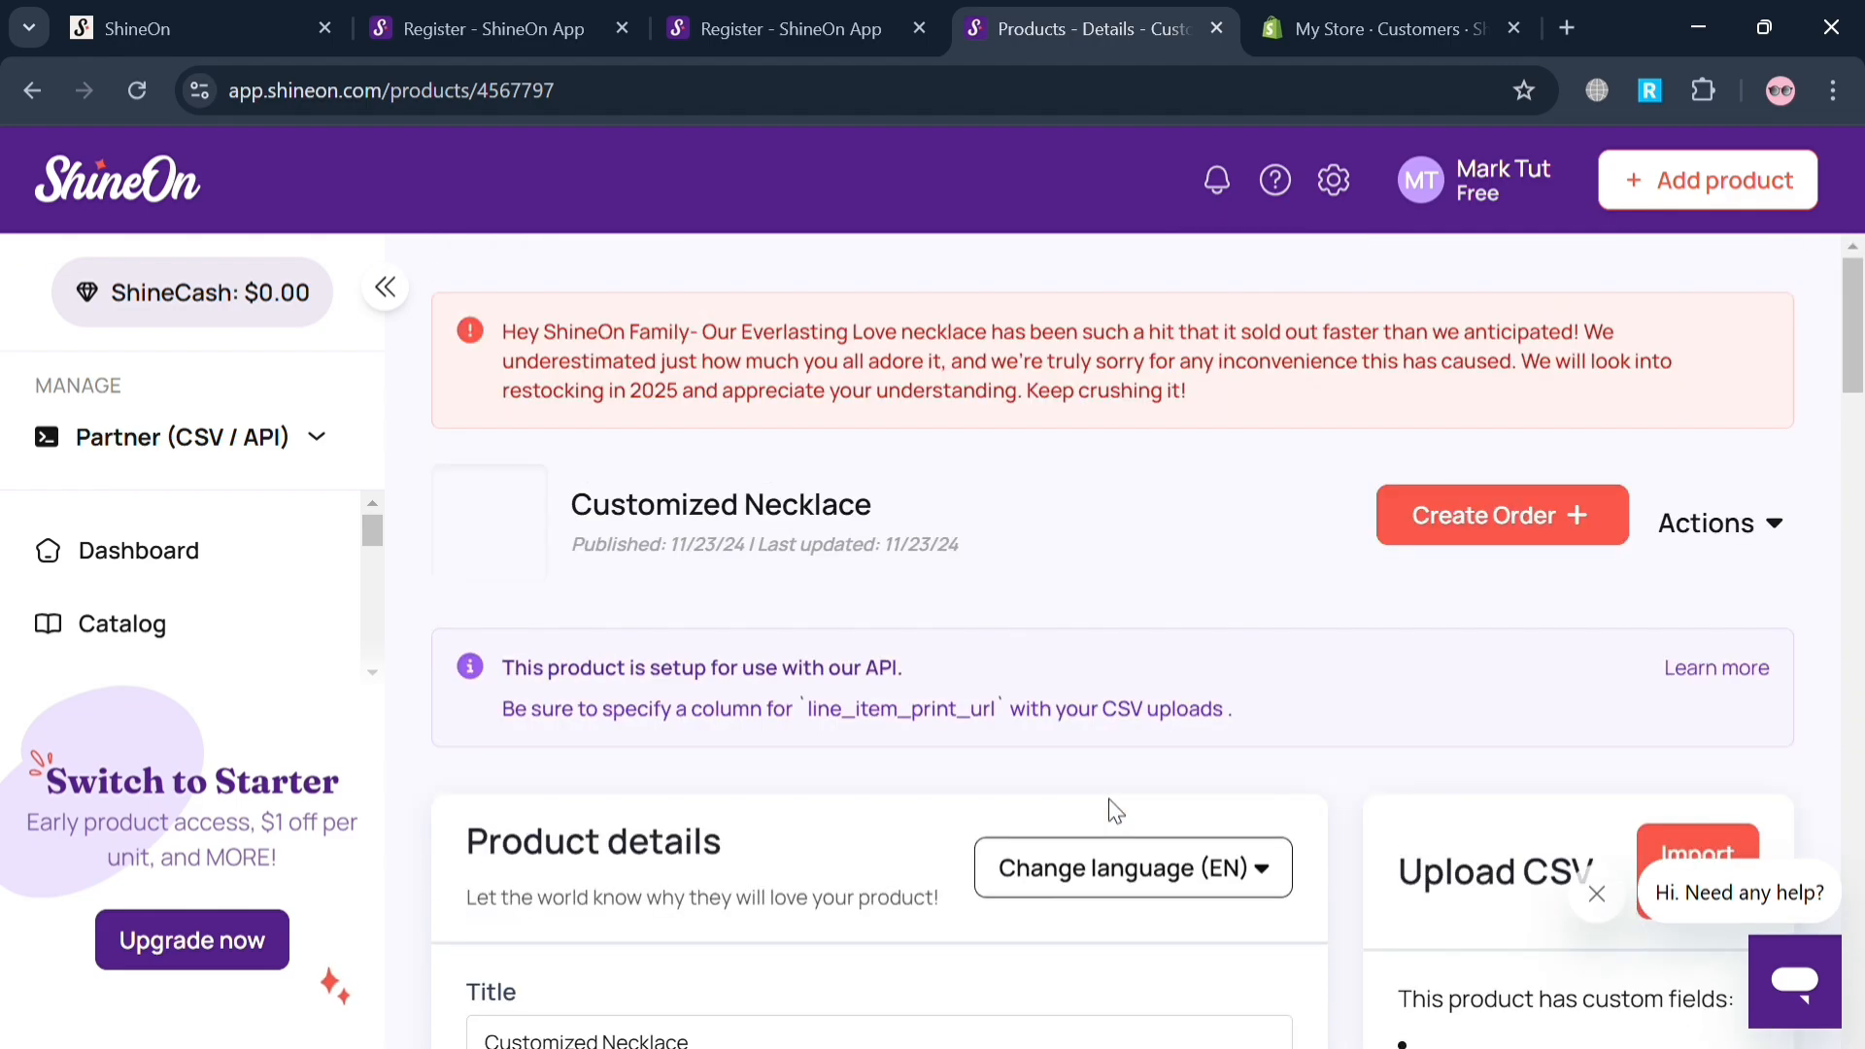
scroll(1112, 807, "down", 3)
scroll(1122, 813, "up", 3)
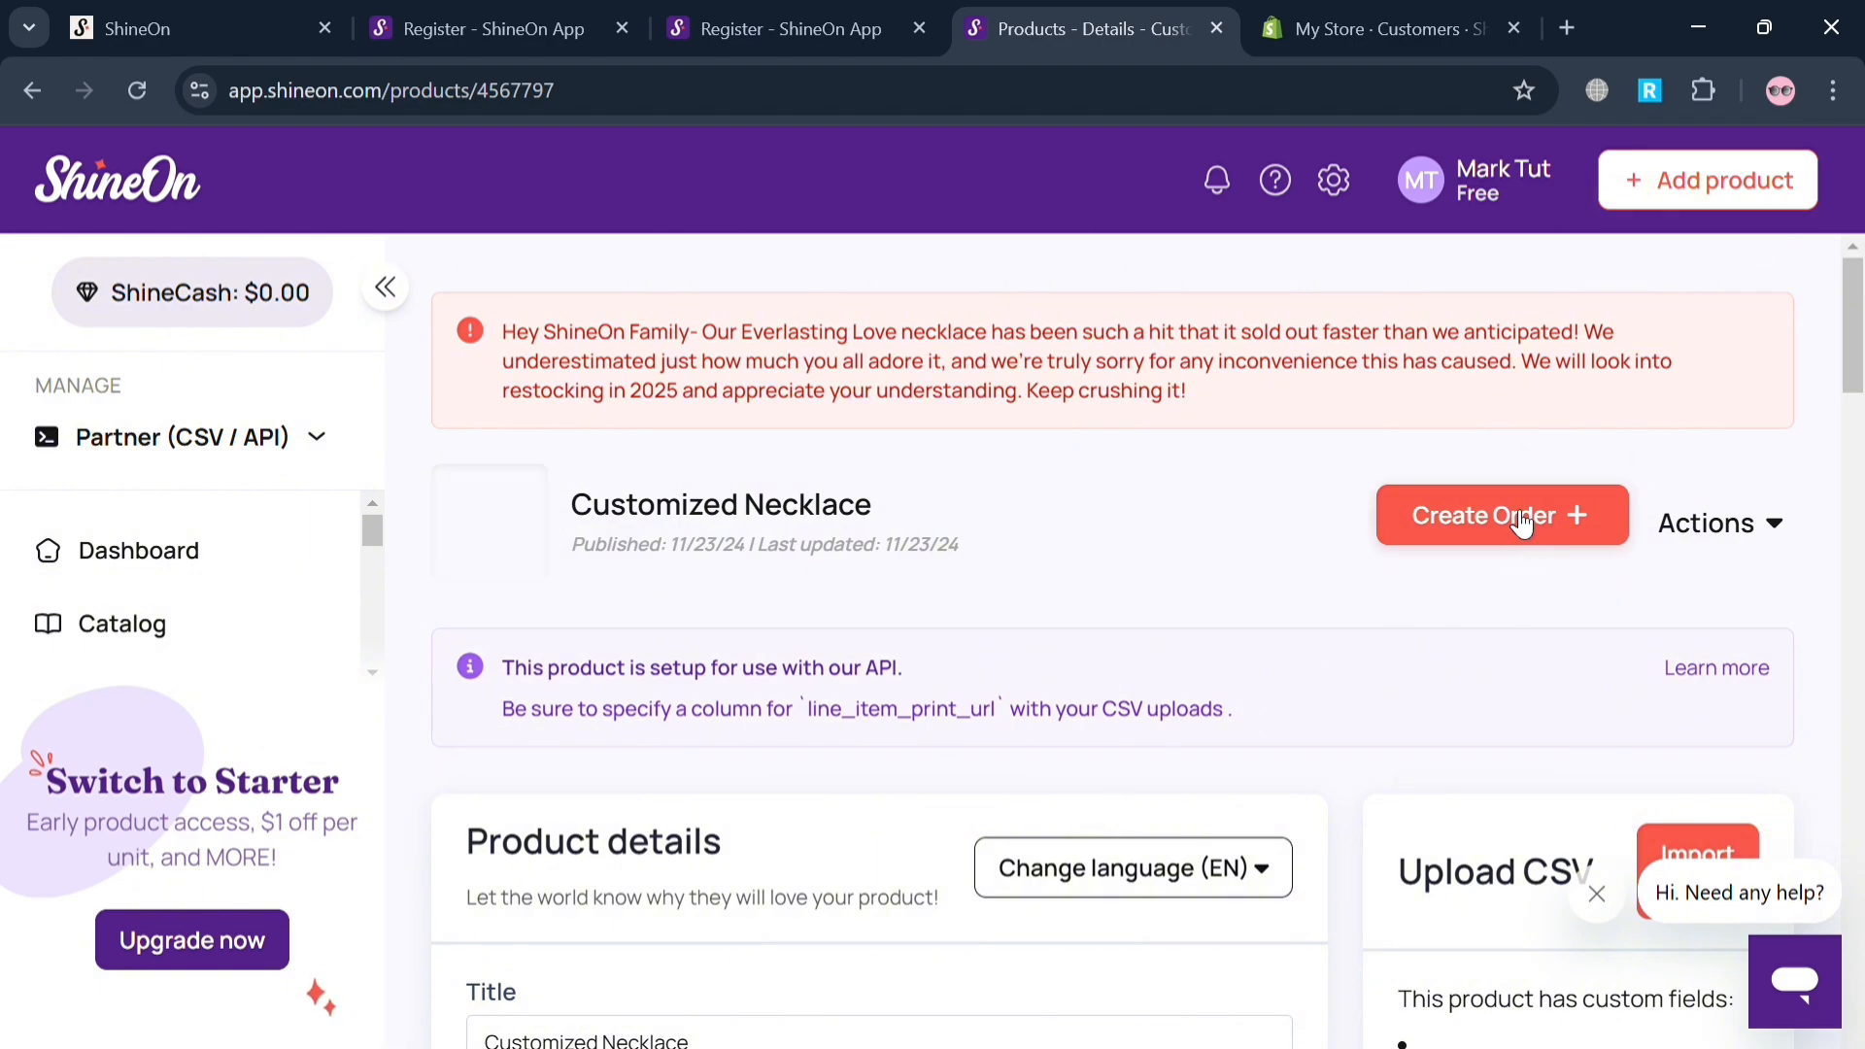
left_click(1702, 524)
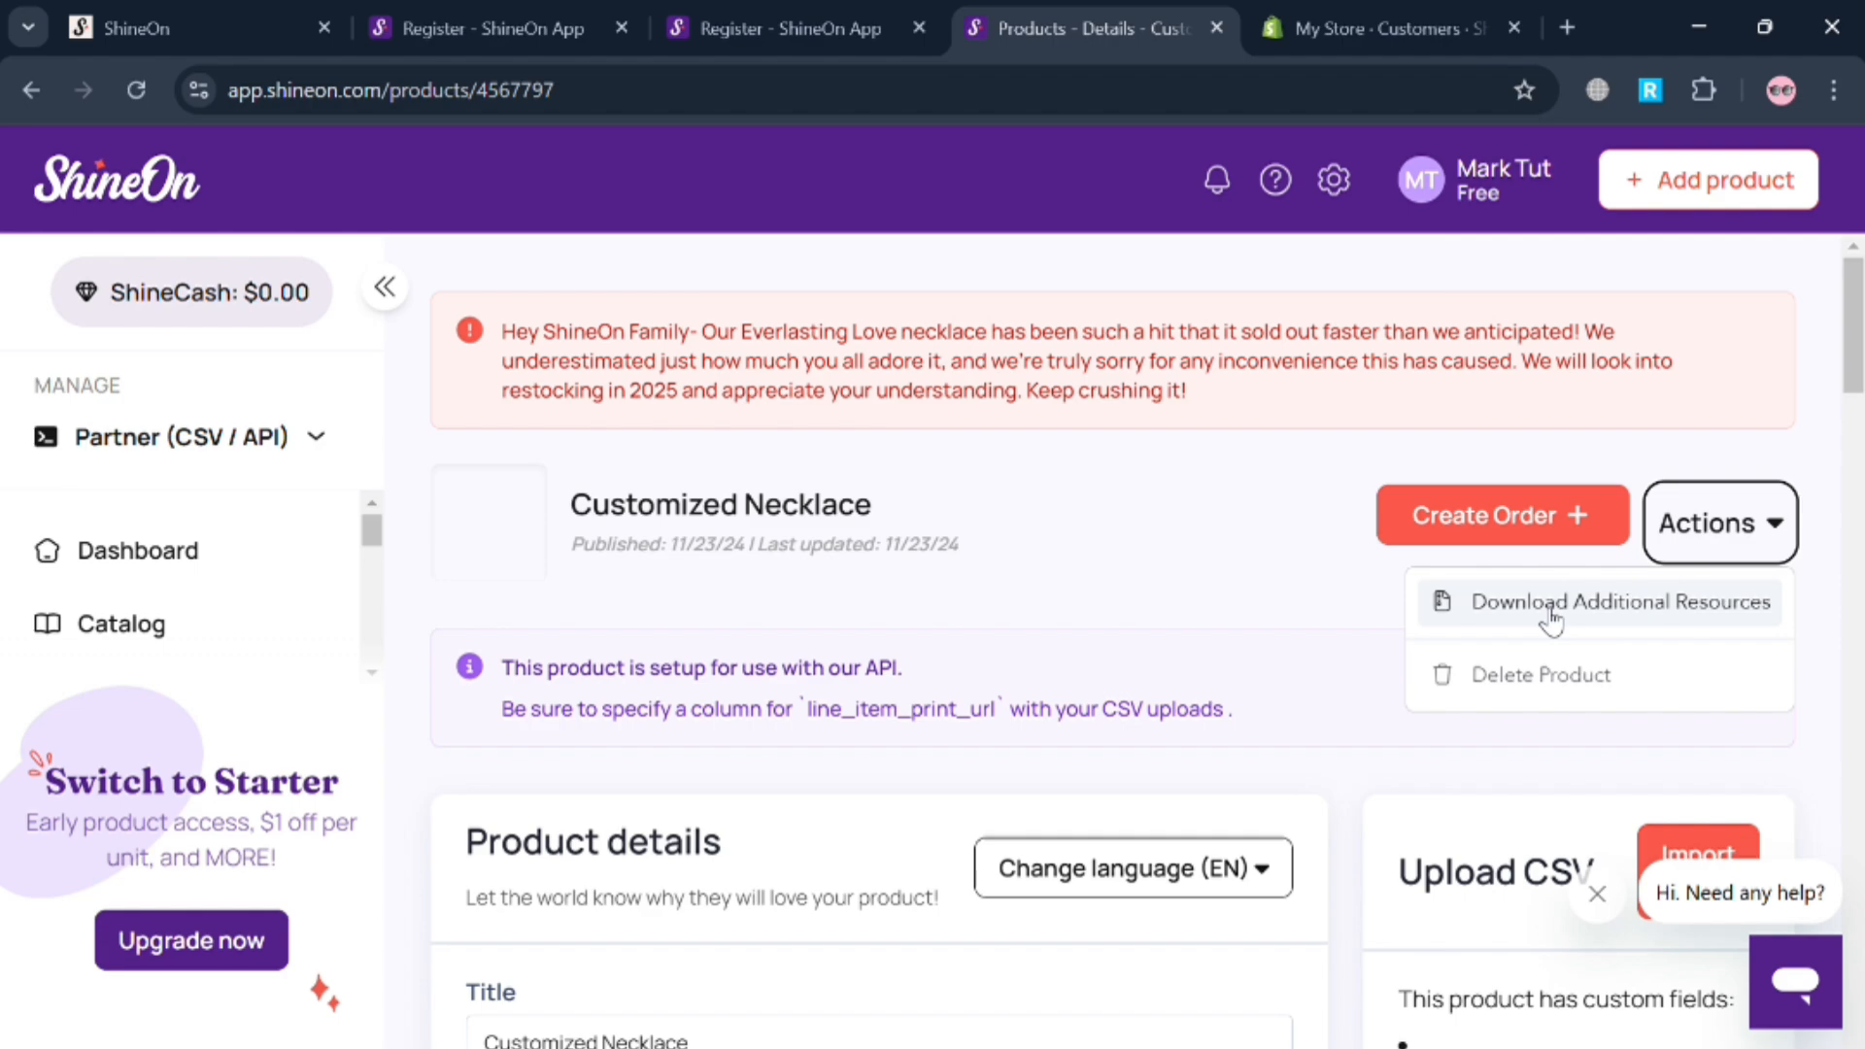
left_click(1226, 597)
Add a Shopify store connection and install the ShineOn: Print On Demand app on My Store.
left_click(244, 450)
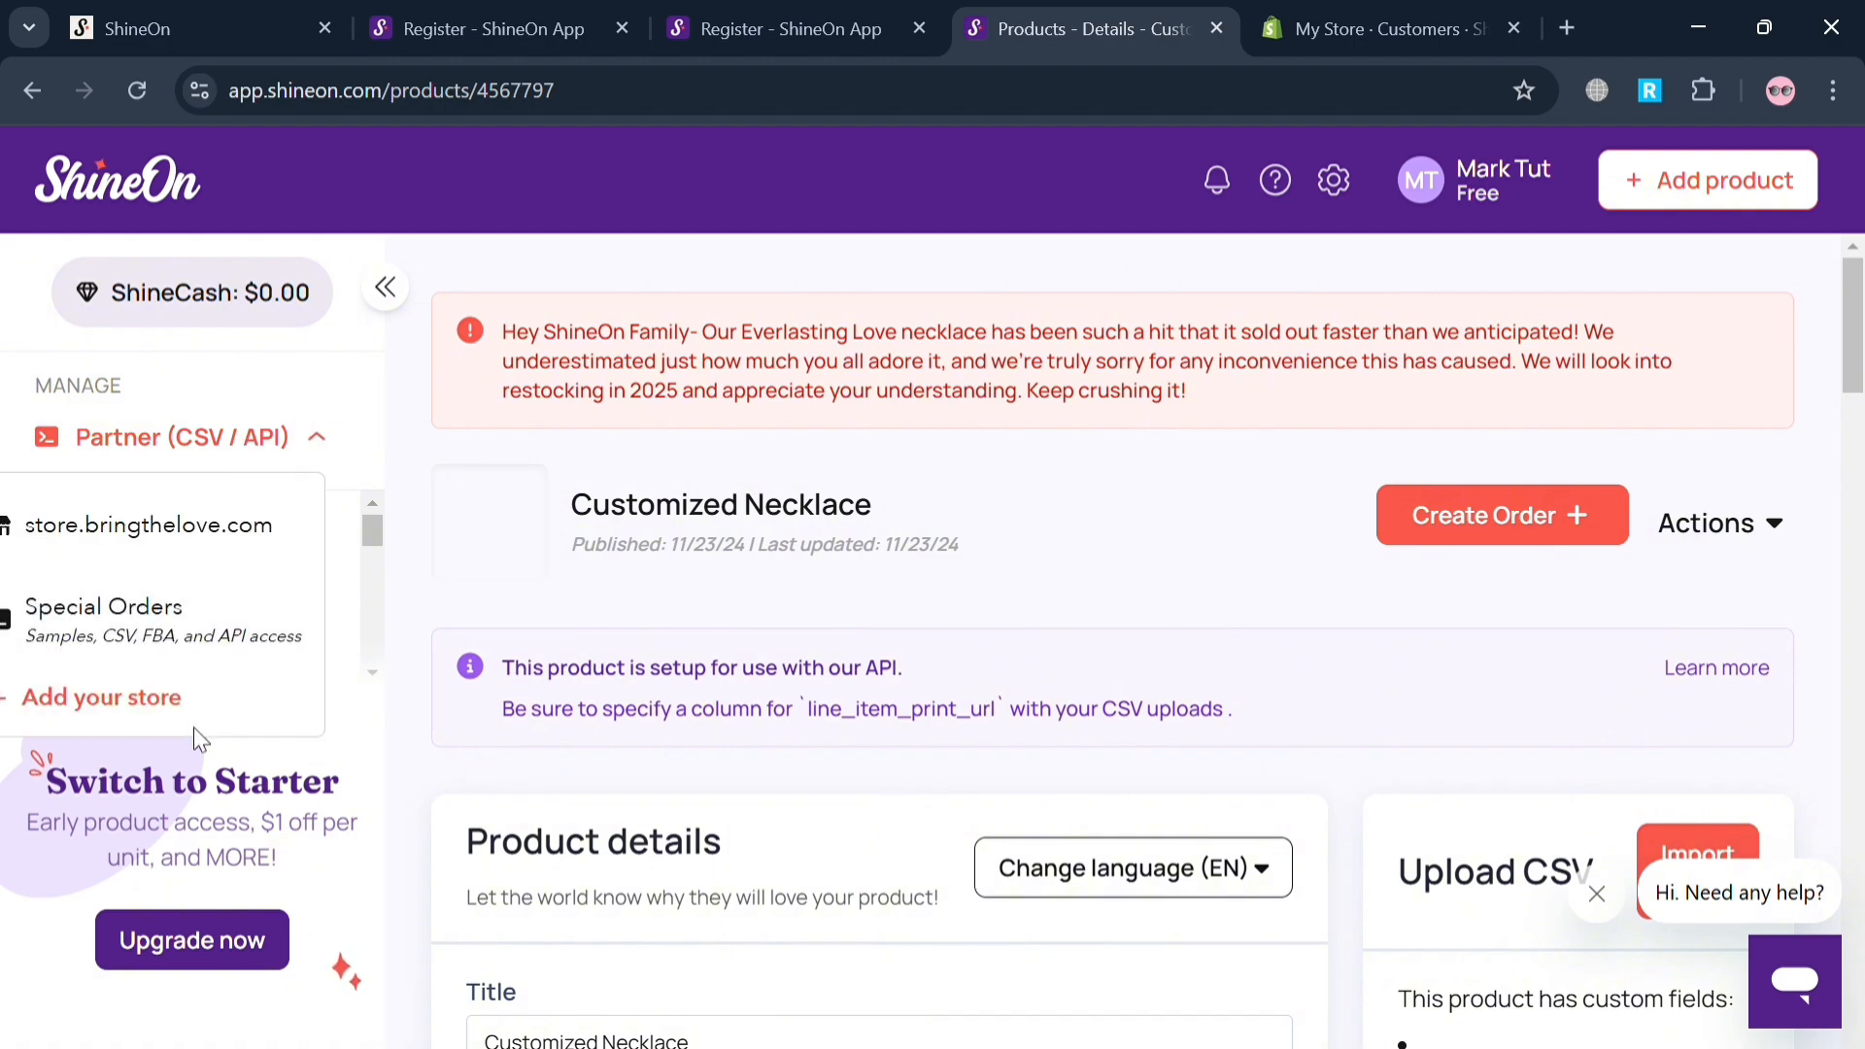
left_click(152, 697)
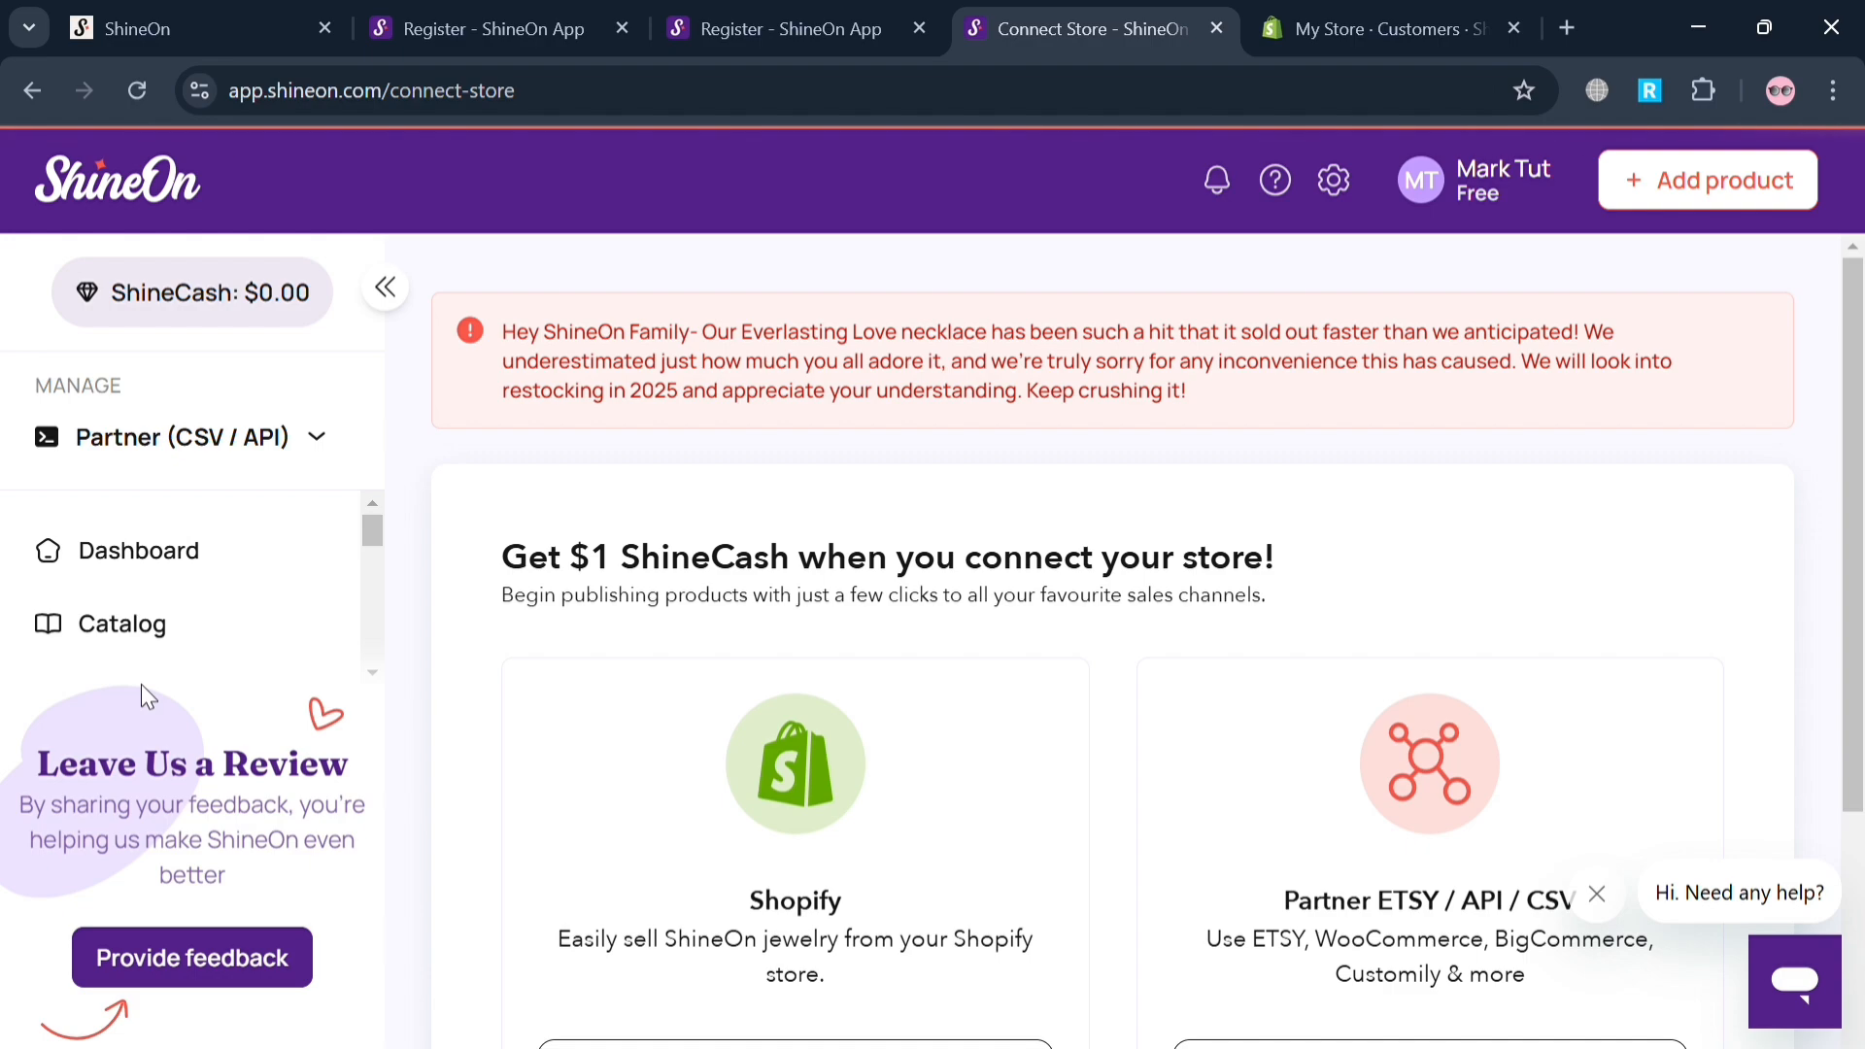
scroll(858, 551, "down", 5)
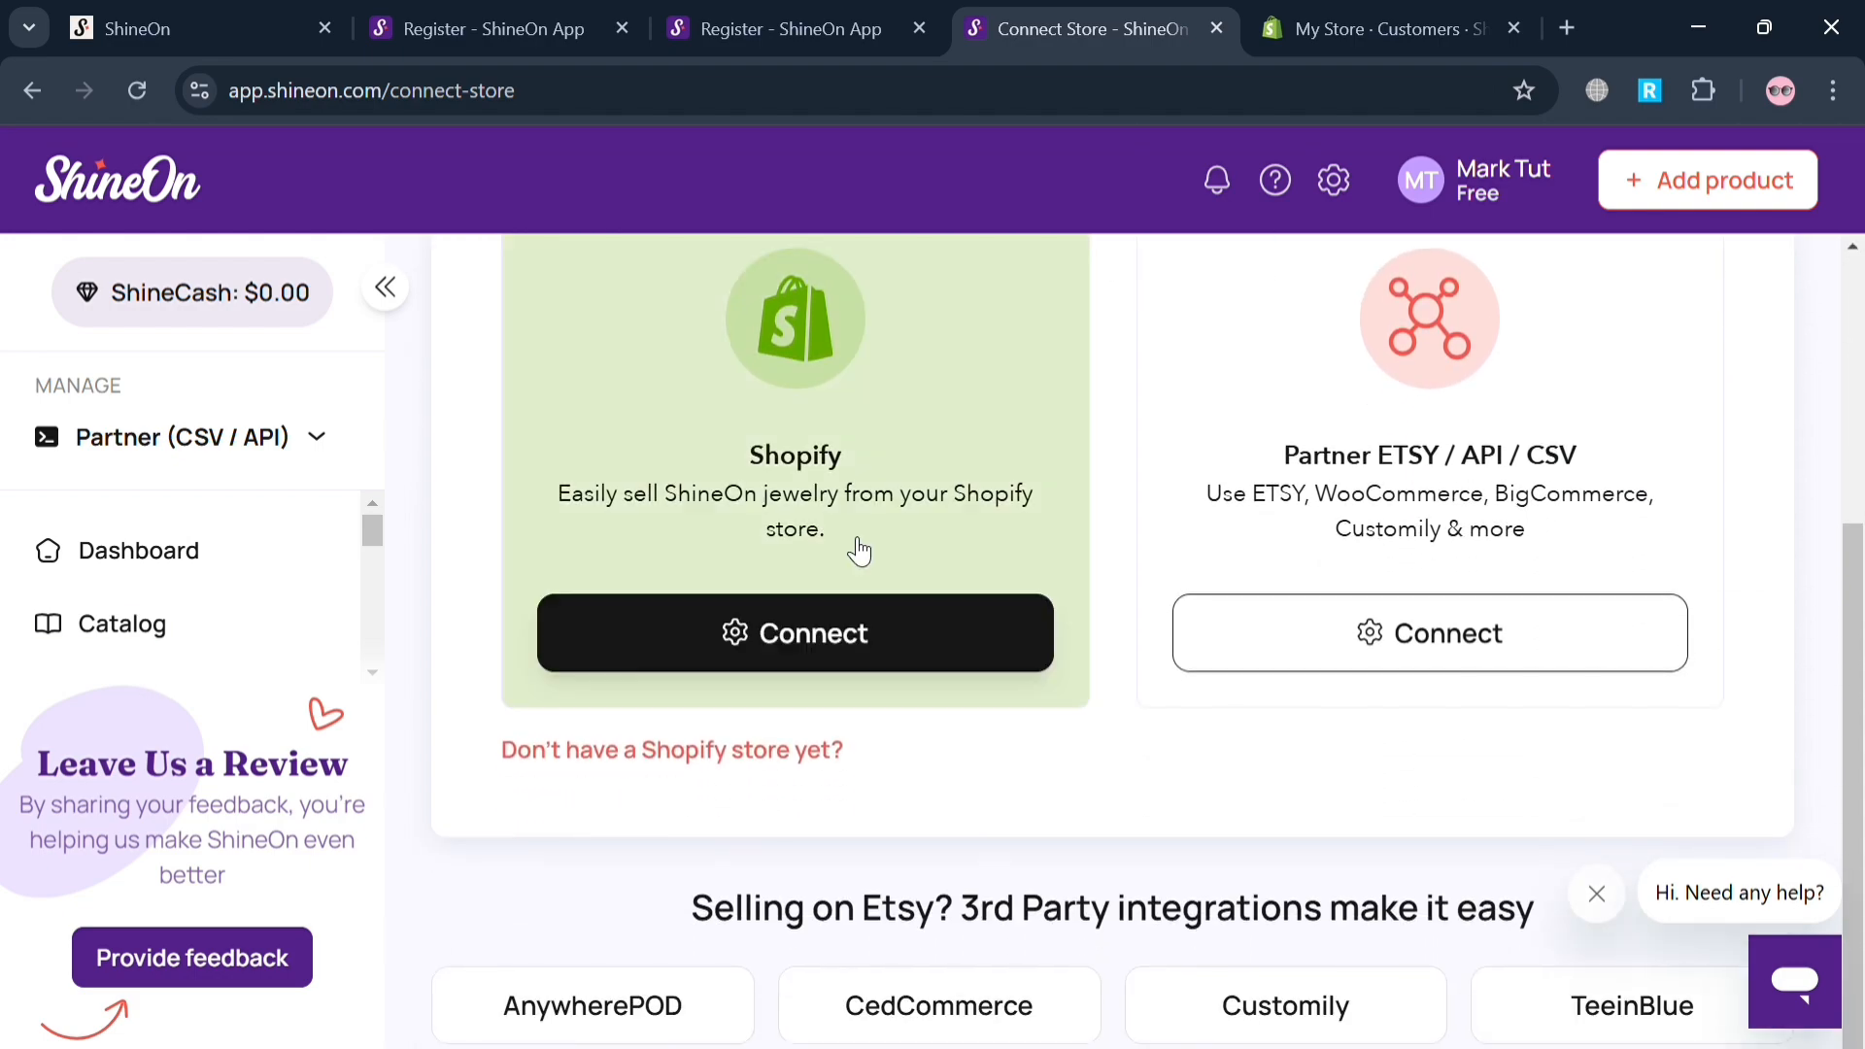
left_click(874, 640)
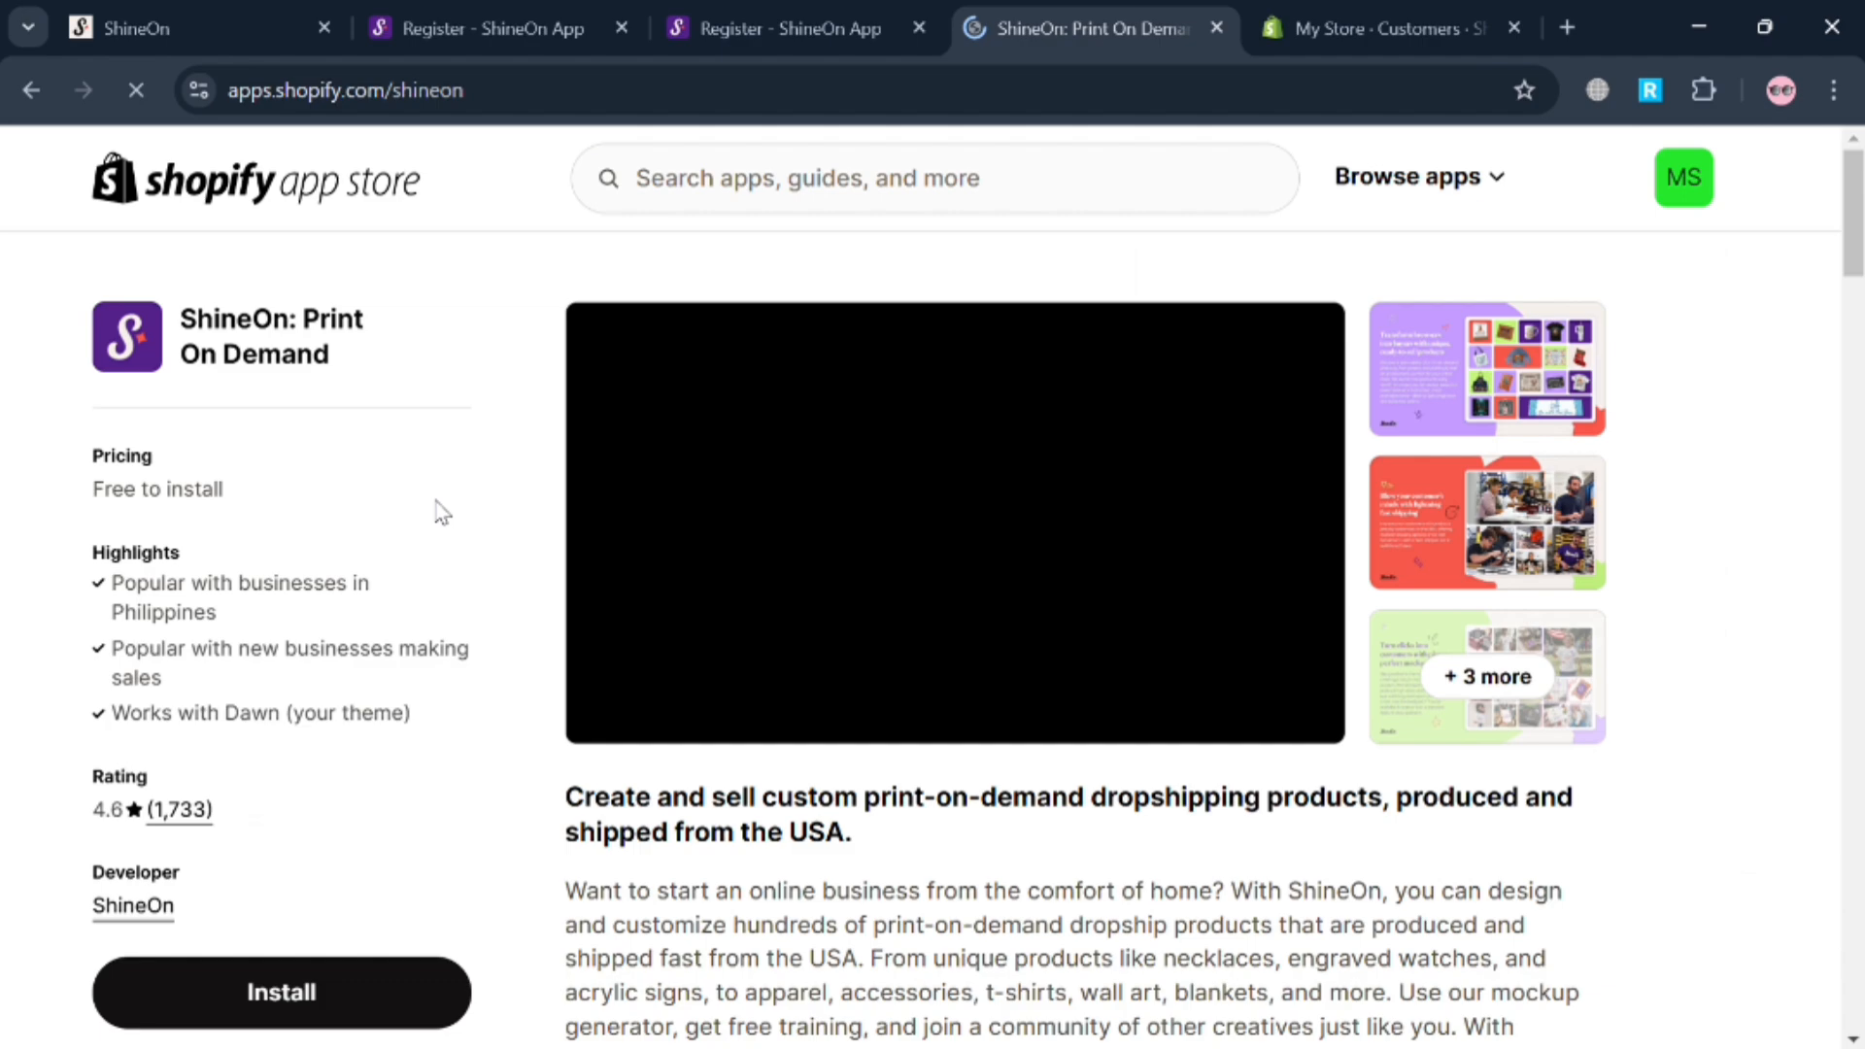
left_click(355, 995)
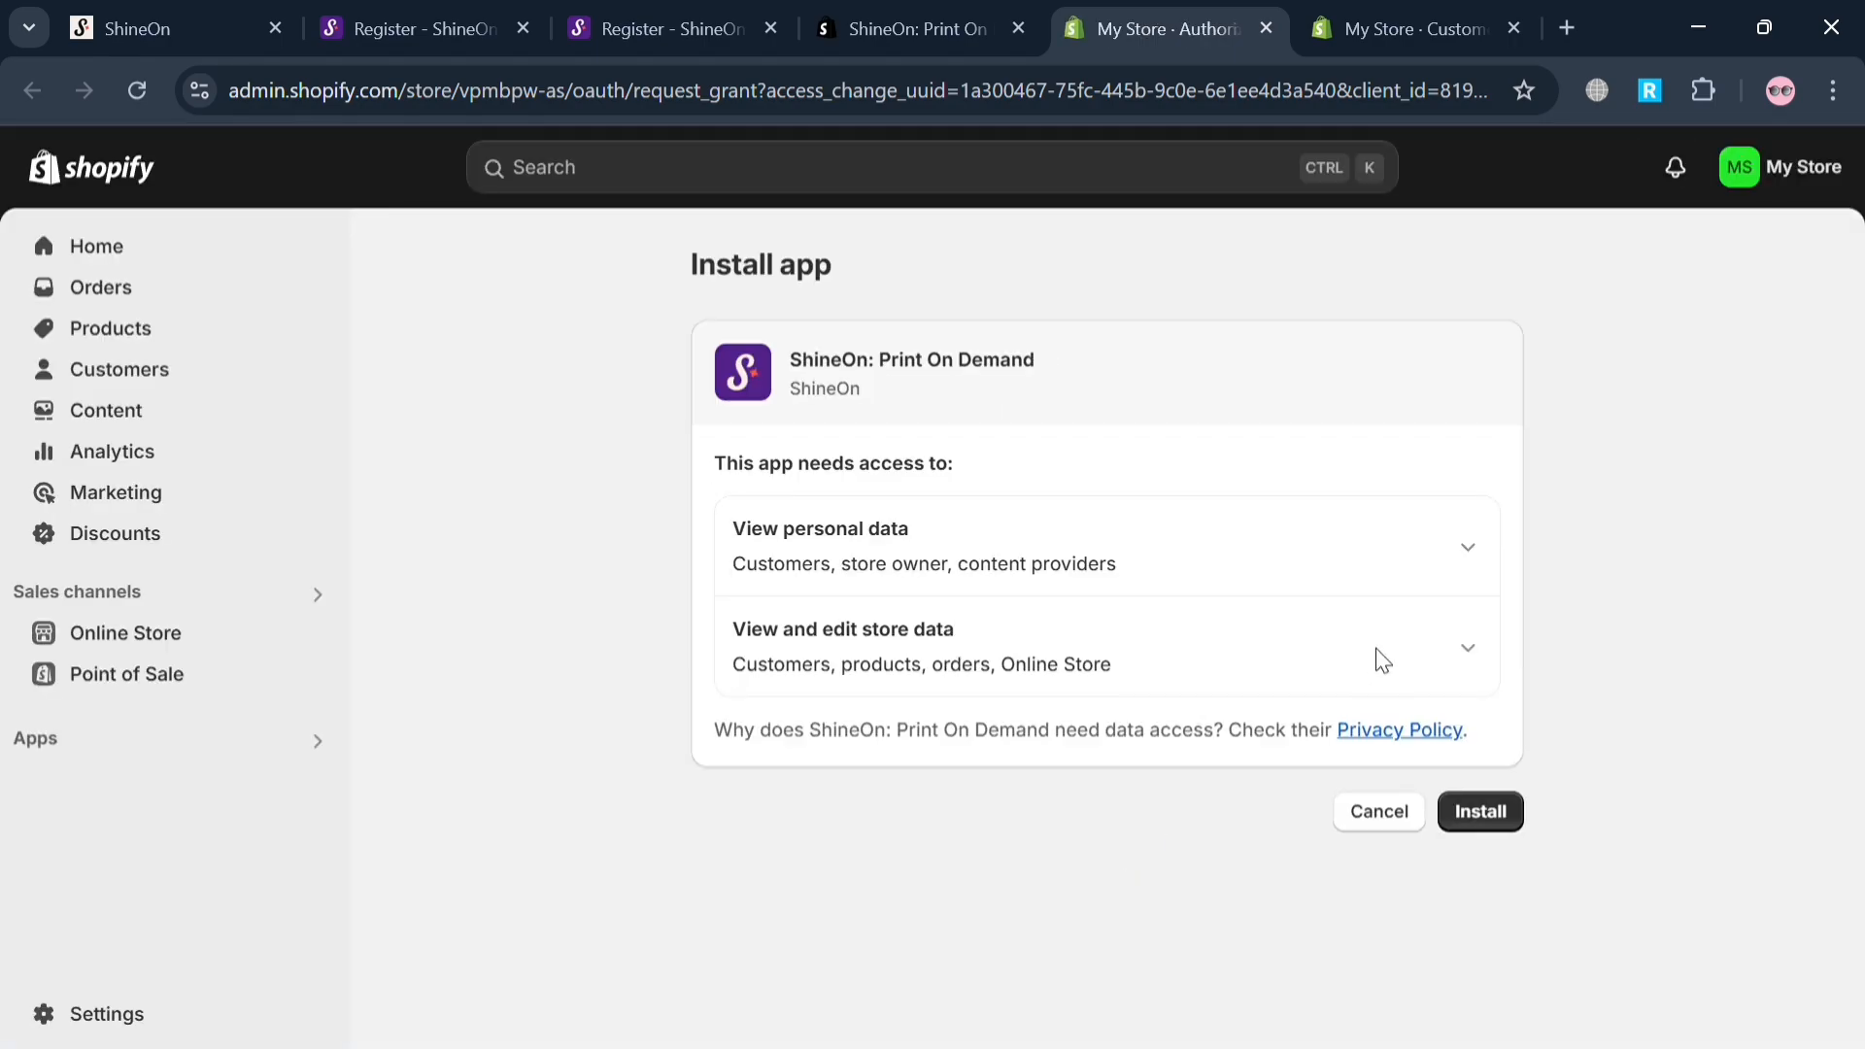
left_click(1494, 809)
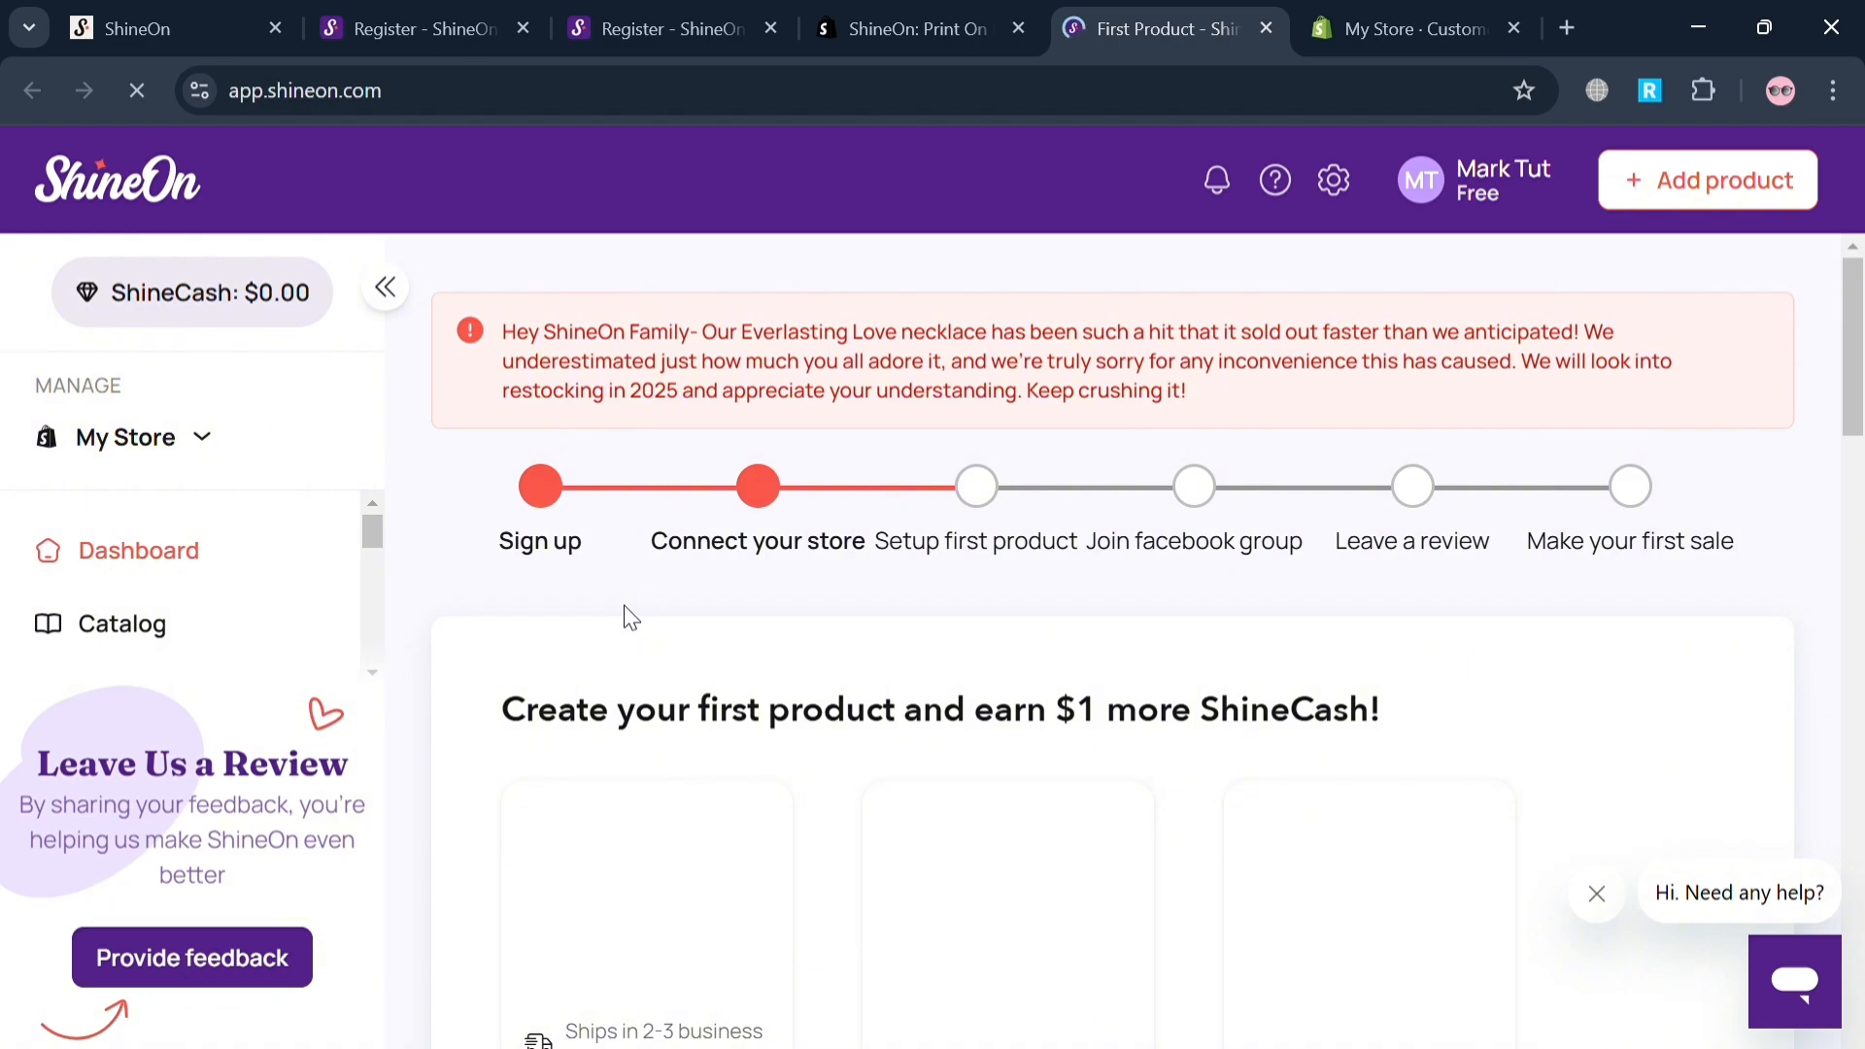
Browse the suggested first products for My Store and choose the Wooden Watch.
scroll(631, 618, "down", 4)
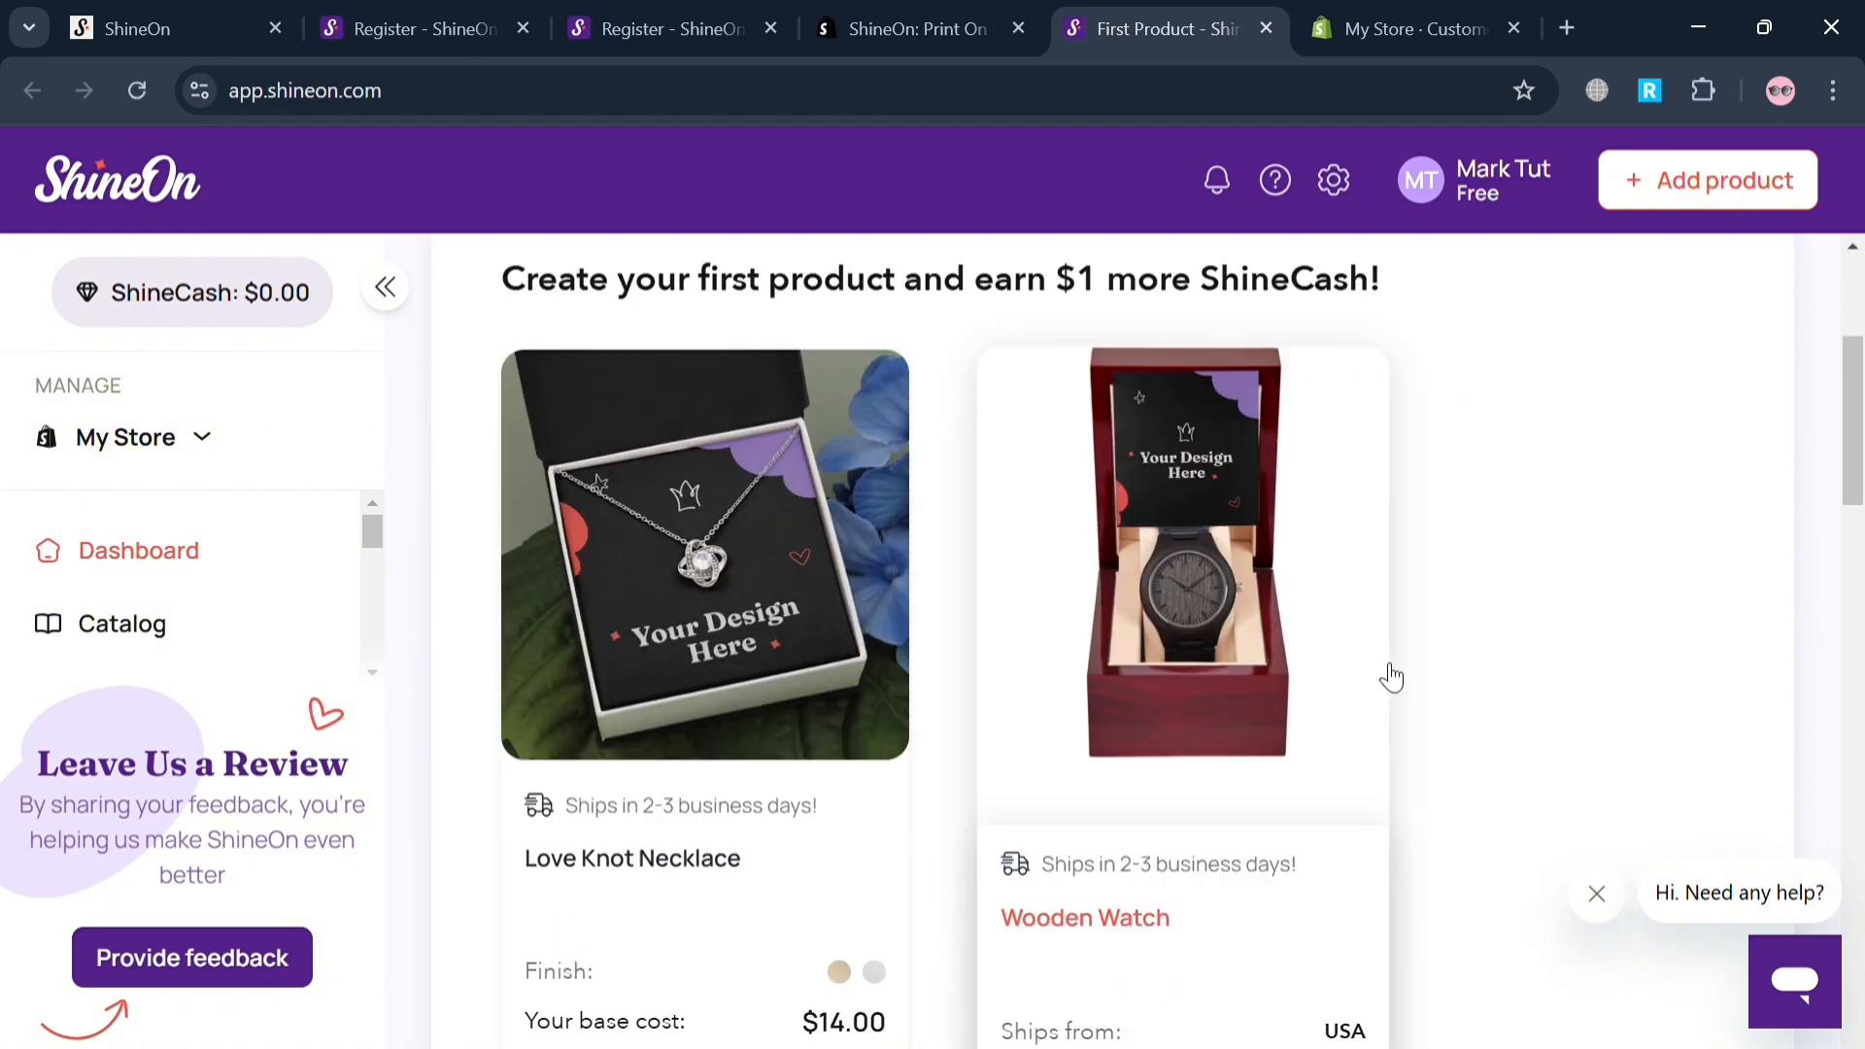
scroll(1391, 678, "down", 3)
scroll(1391, 677, "up", 2)
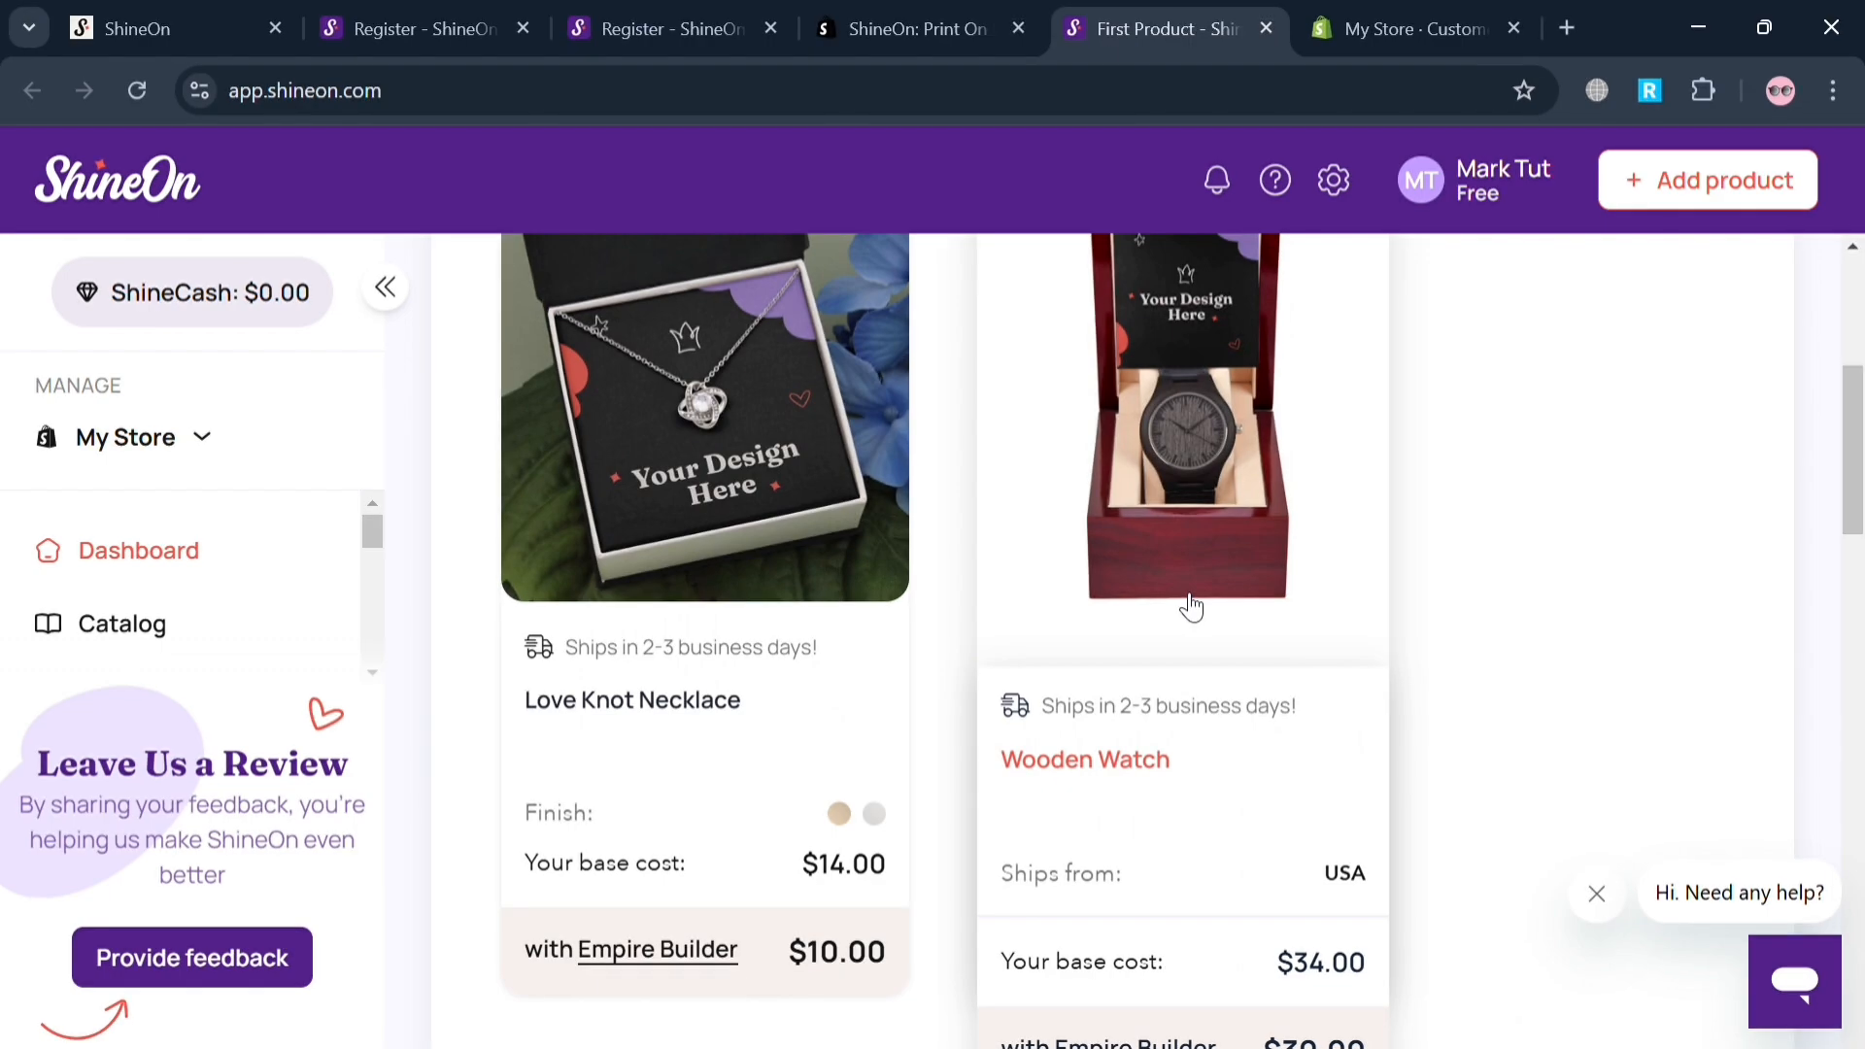
left_click(1190, 606)
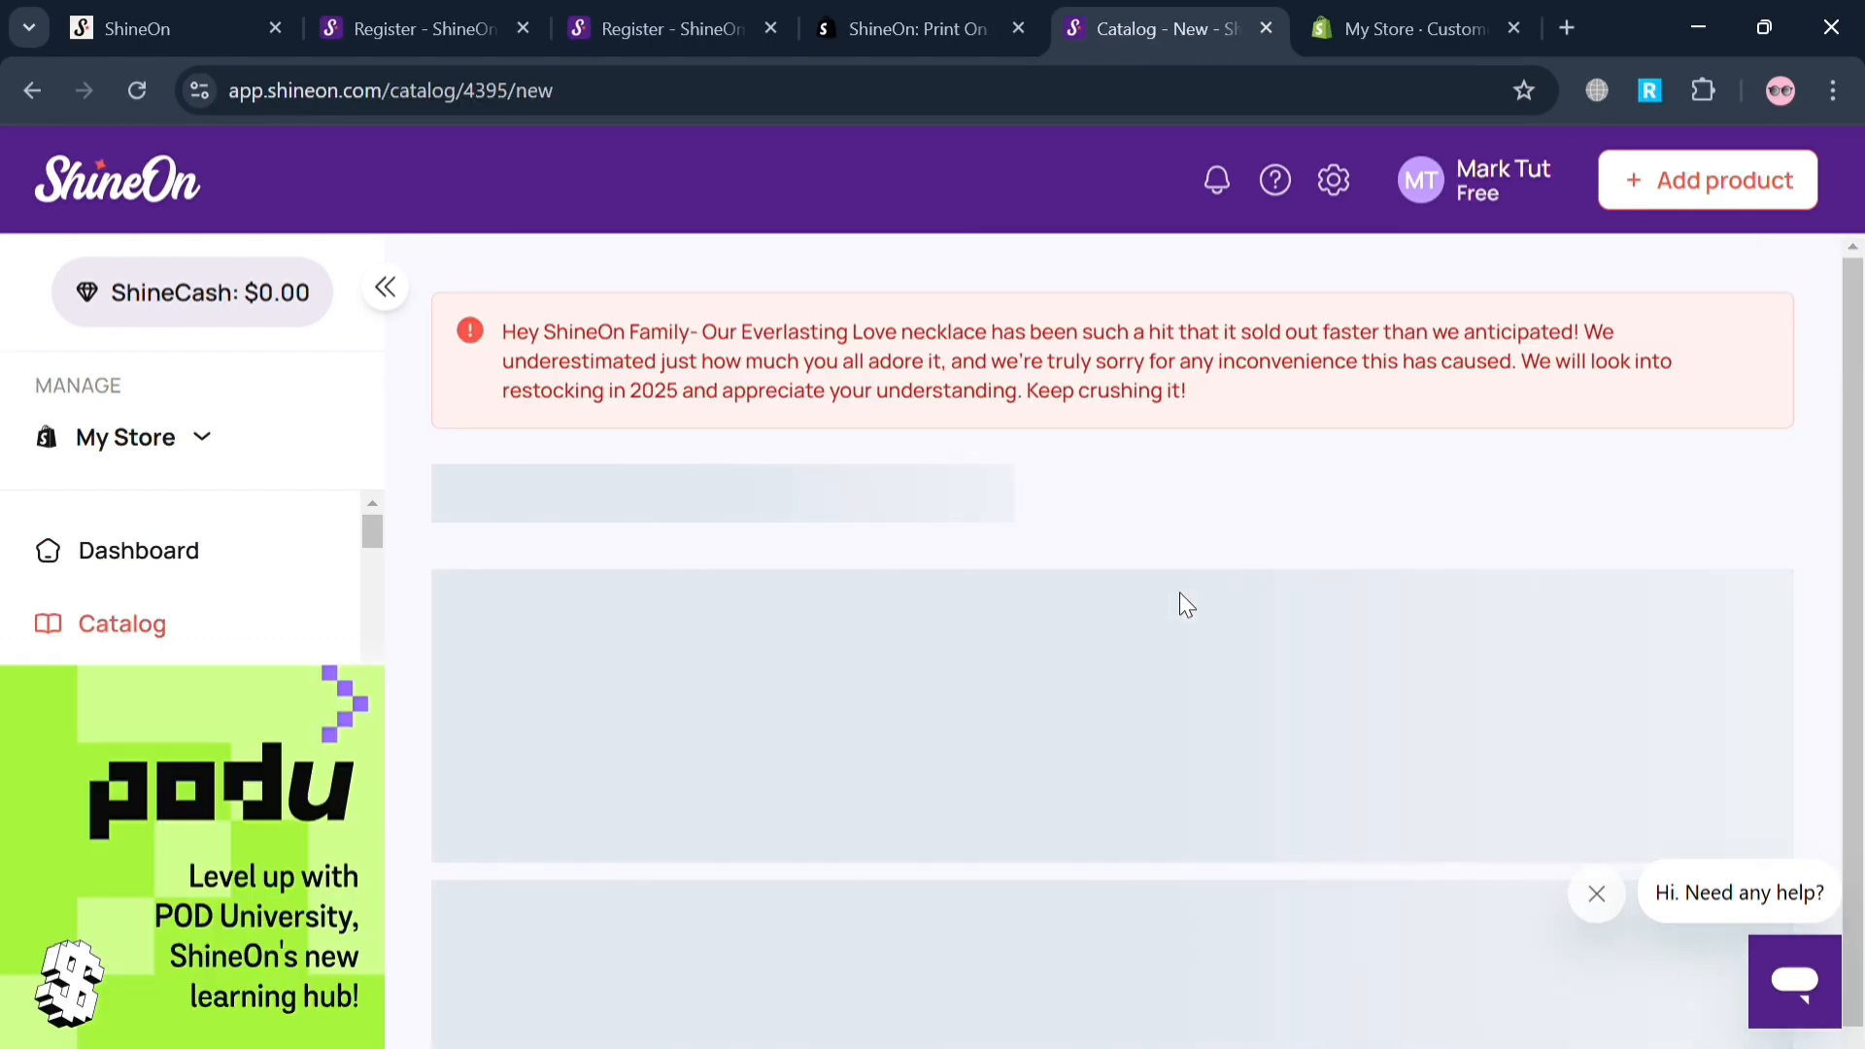
Upload an artwork image file from the computer for the Wooden Watch.
scroll(1186, 605, "down", 5)
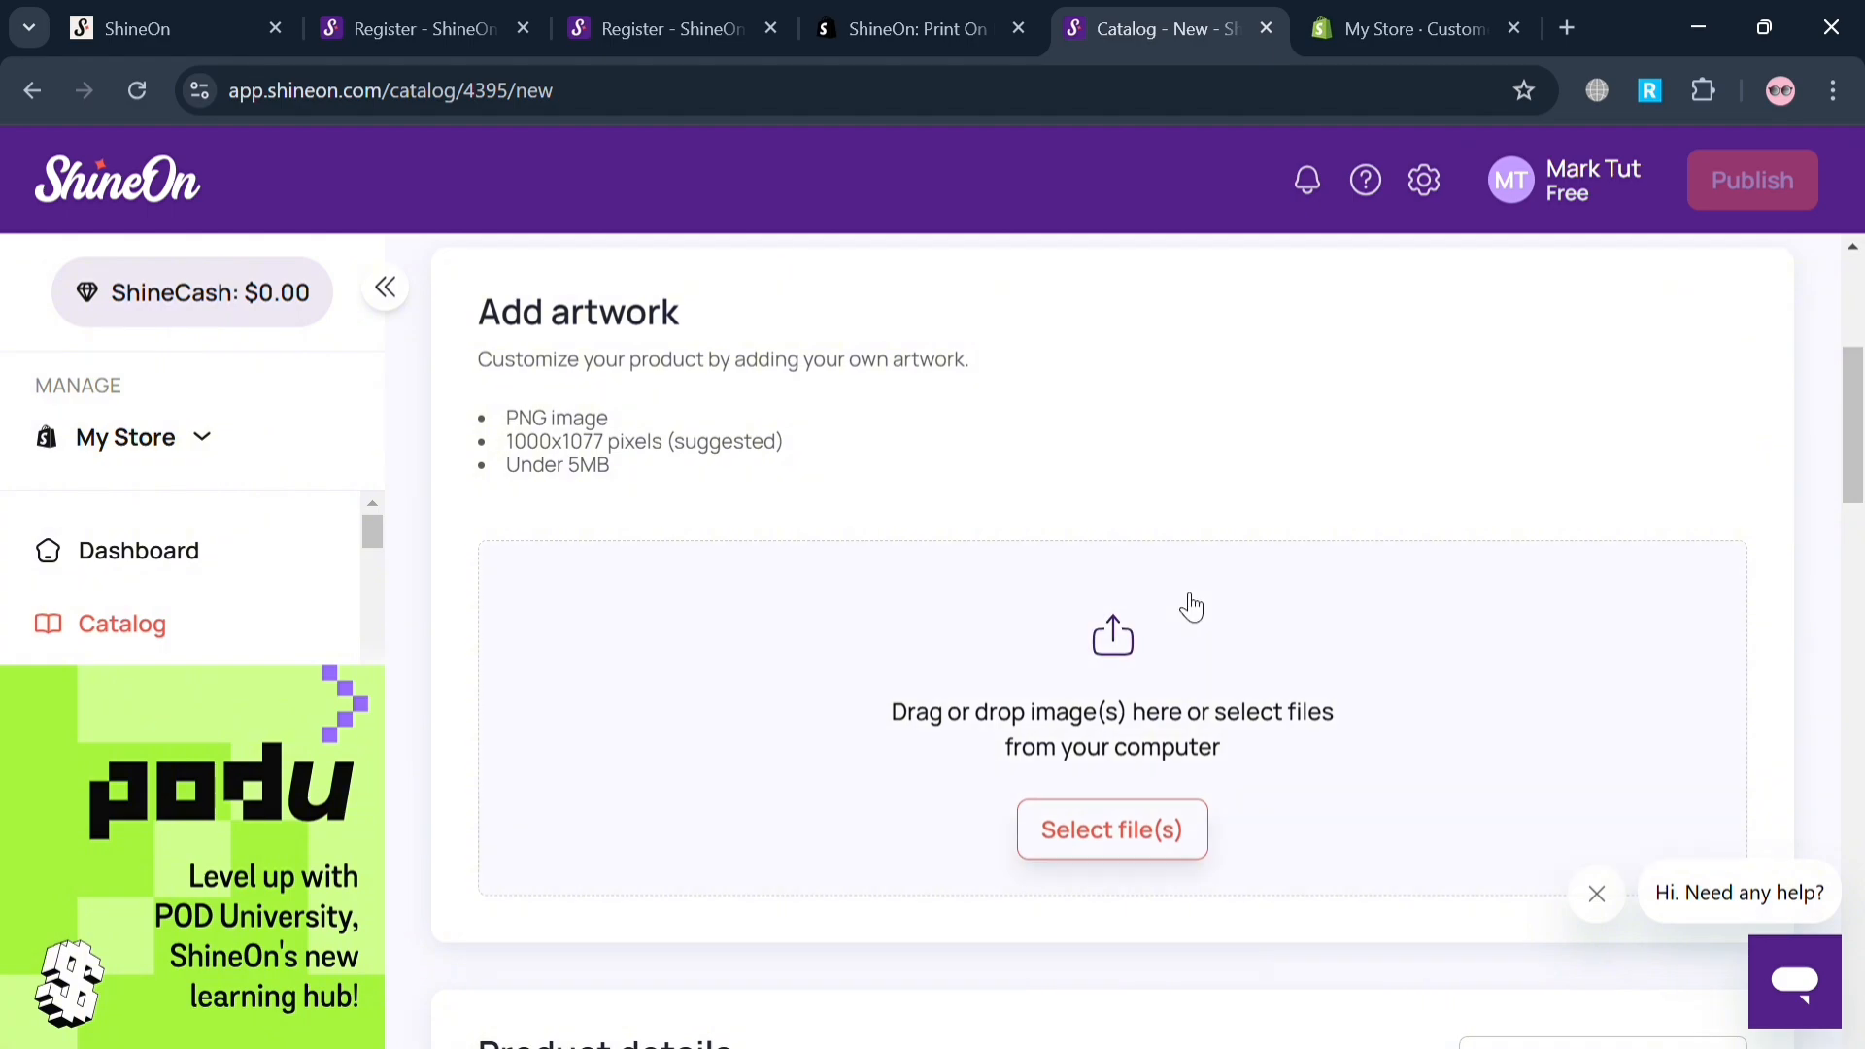
left_click(1160, 852)
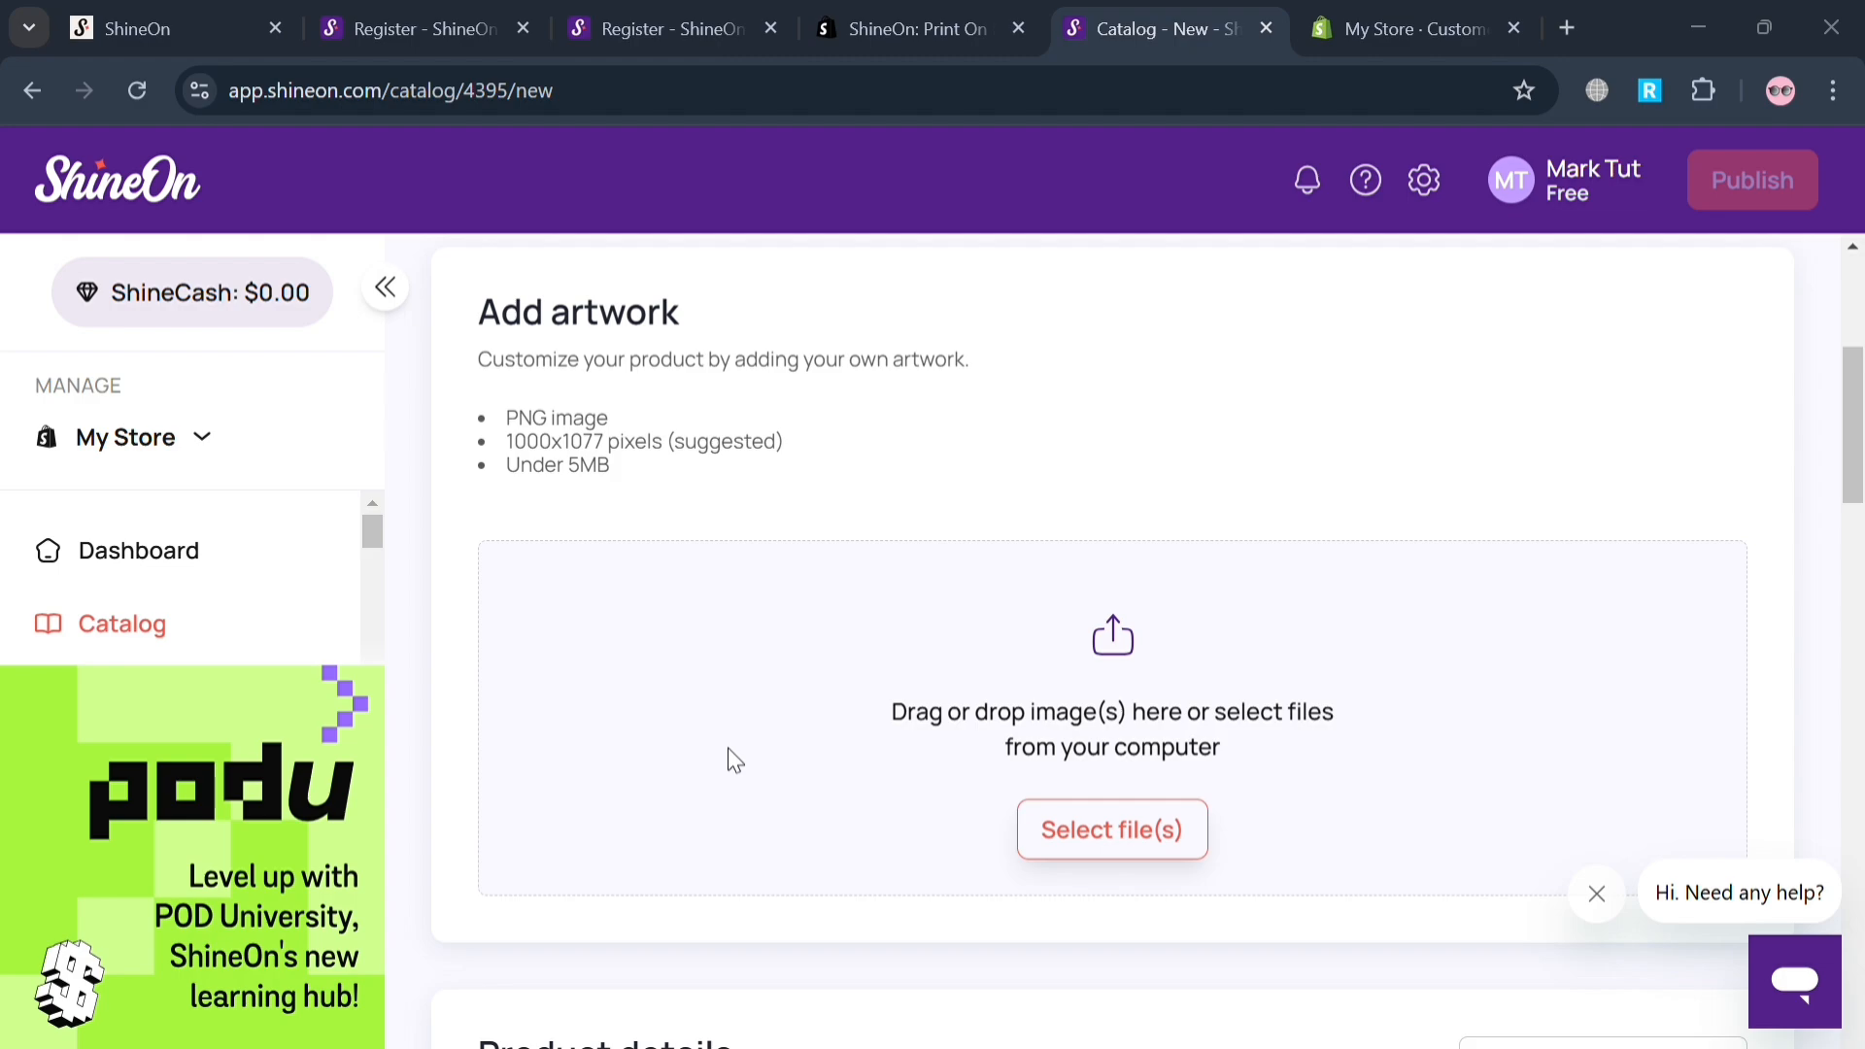
left_click(977, 706)
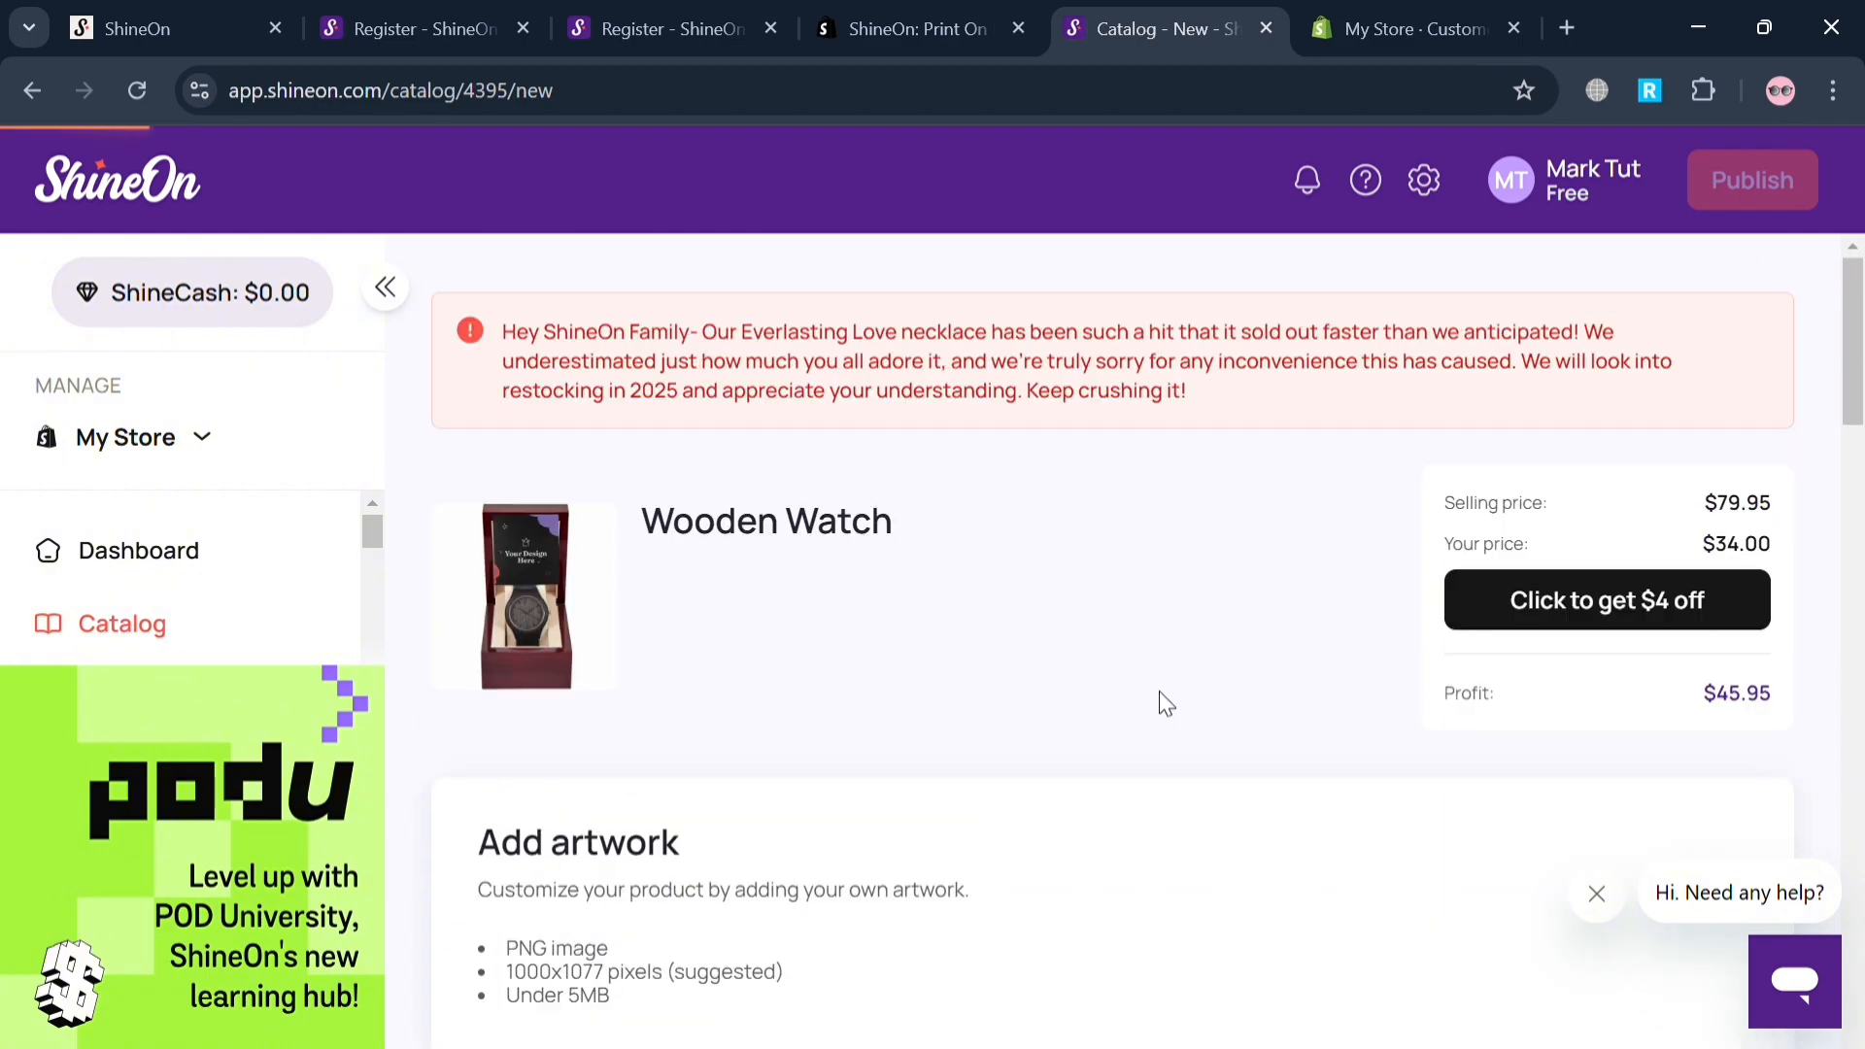
Enter "Customized Product" as the Wooden Watch's title and place the cursor in its description text.
scroll(1127, 772, "down", 10)
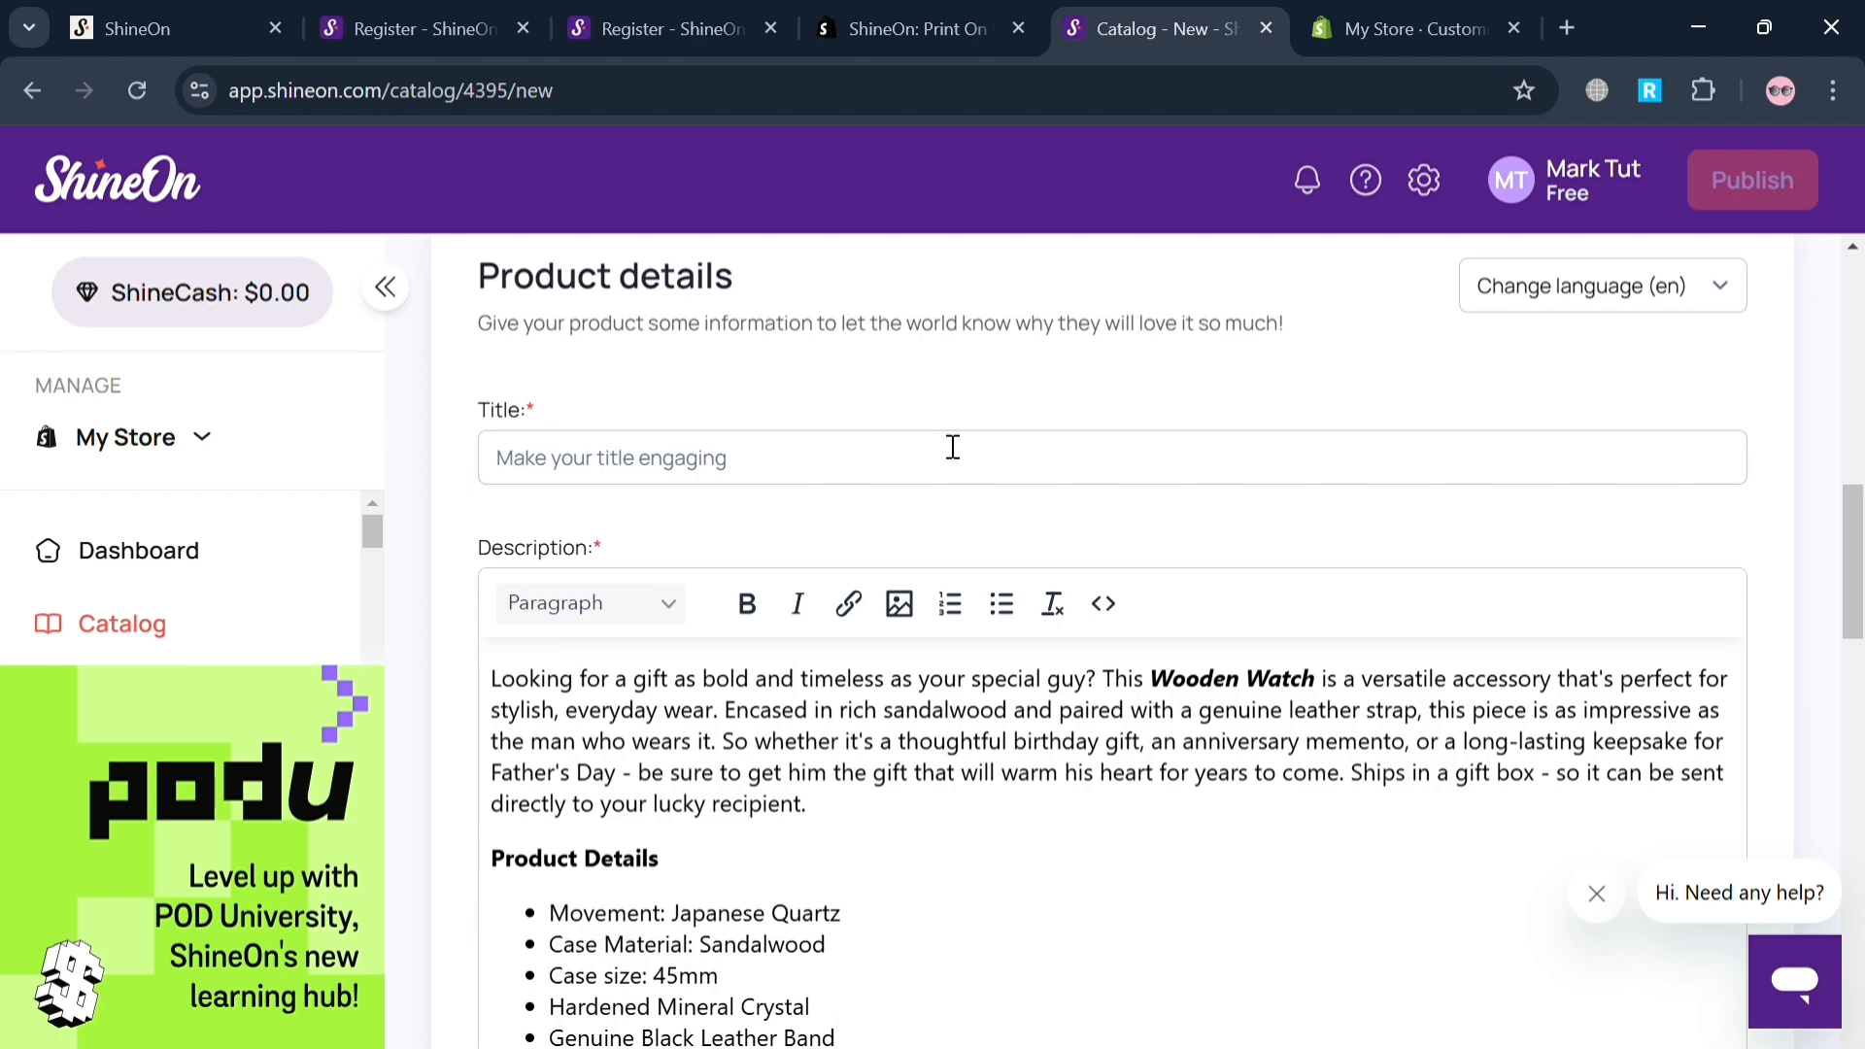
left_click(953, 448)
type("Customized")
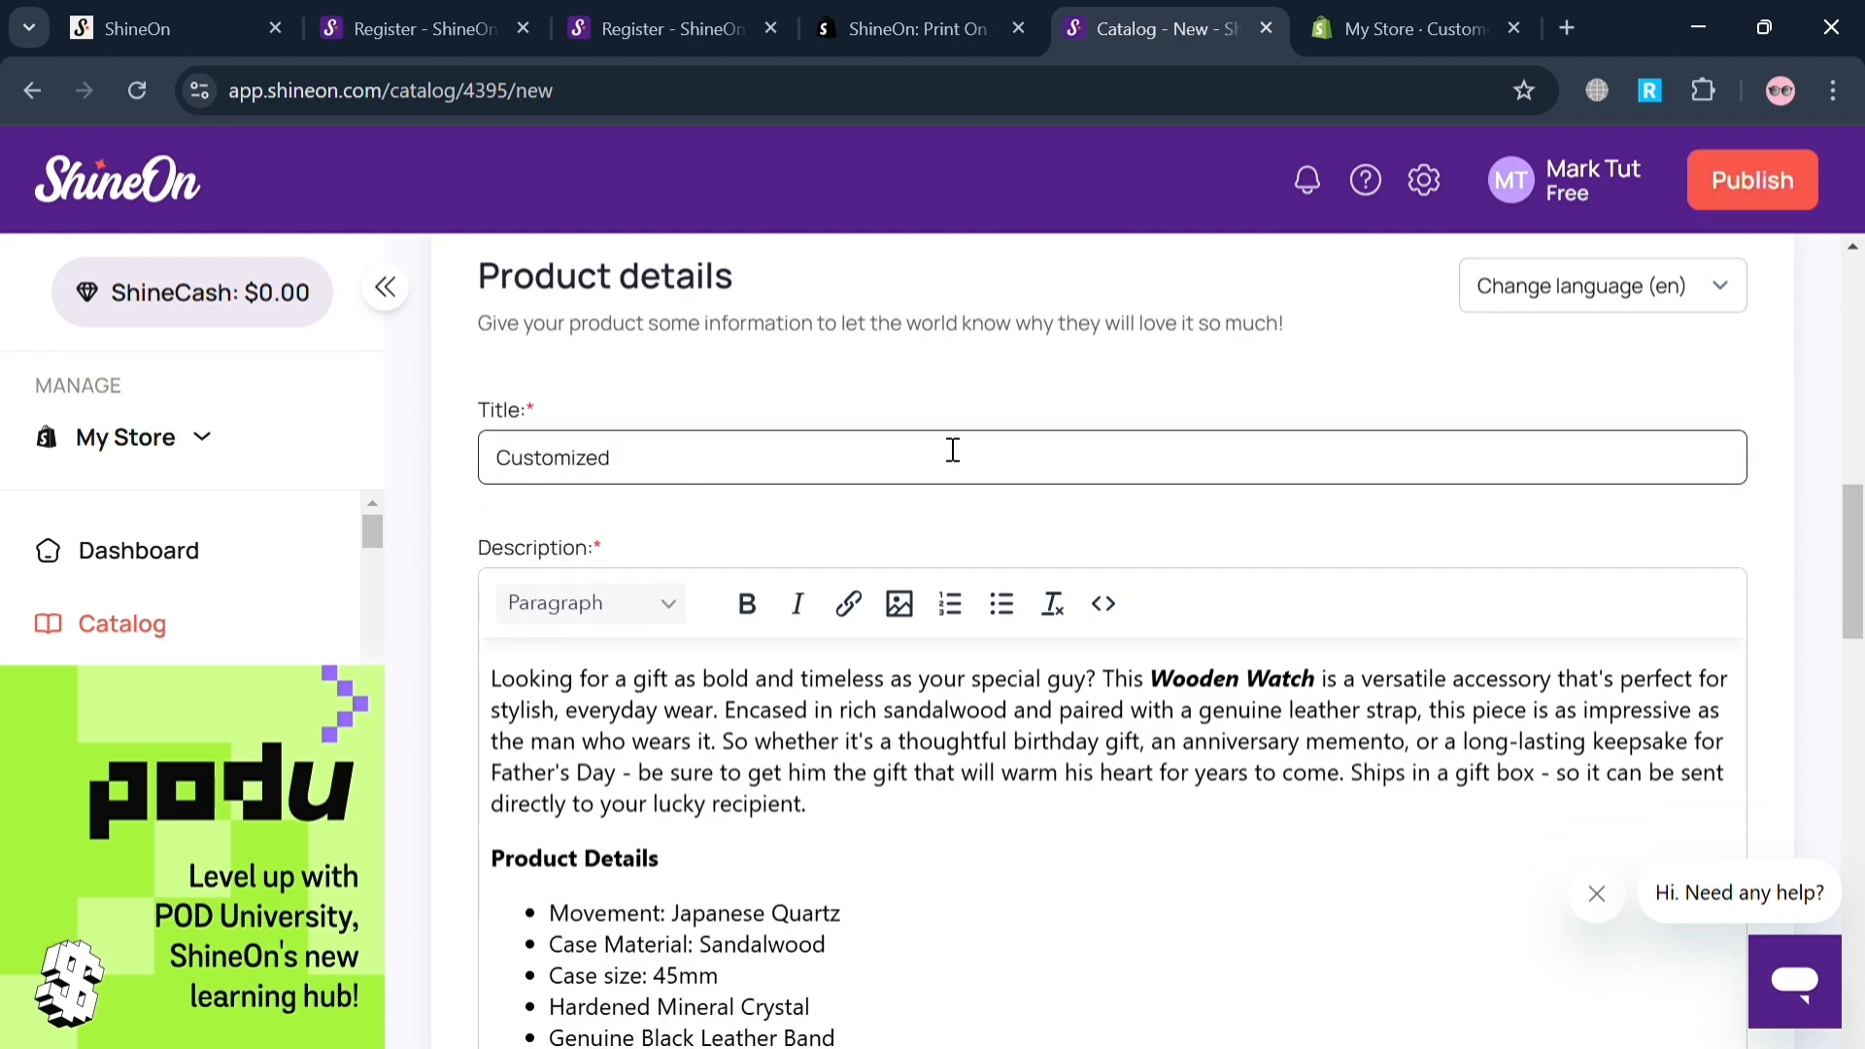
type(" Product")
scroll(953, 450, "down", 4)
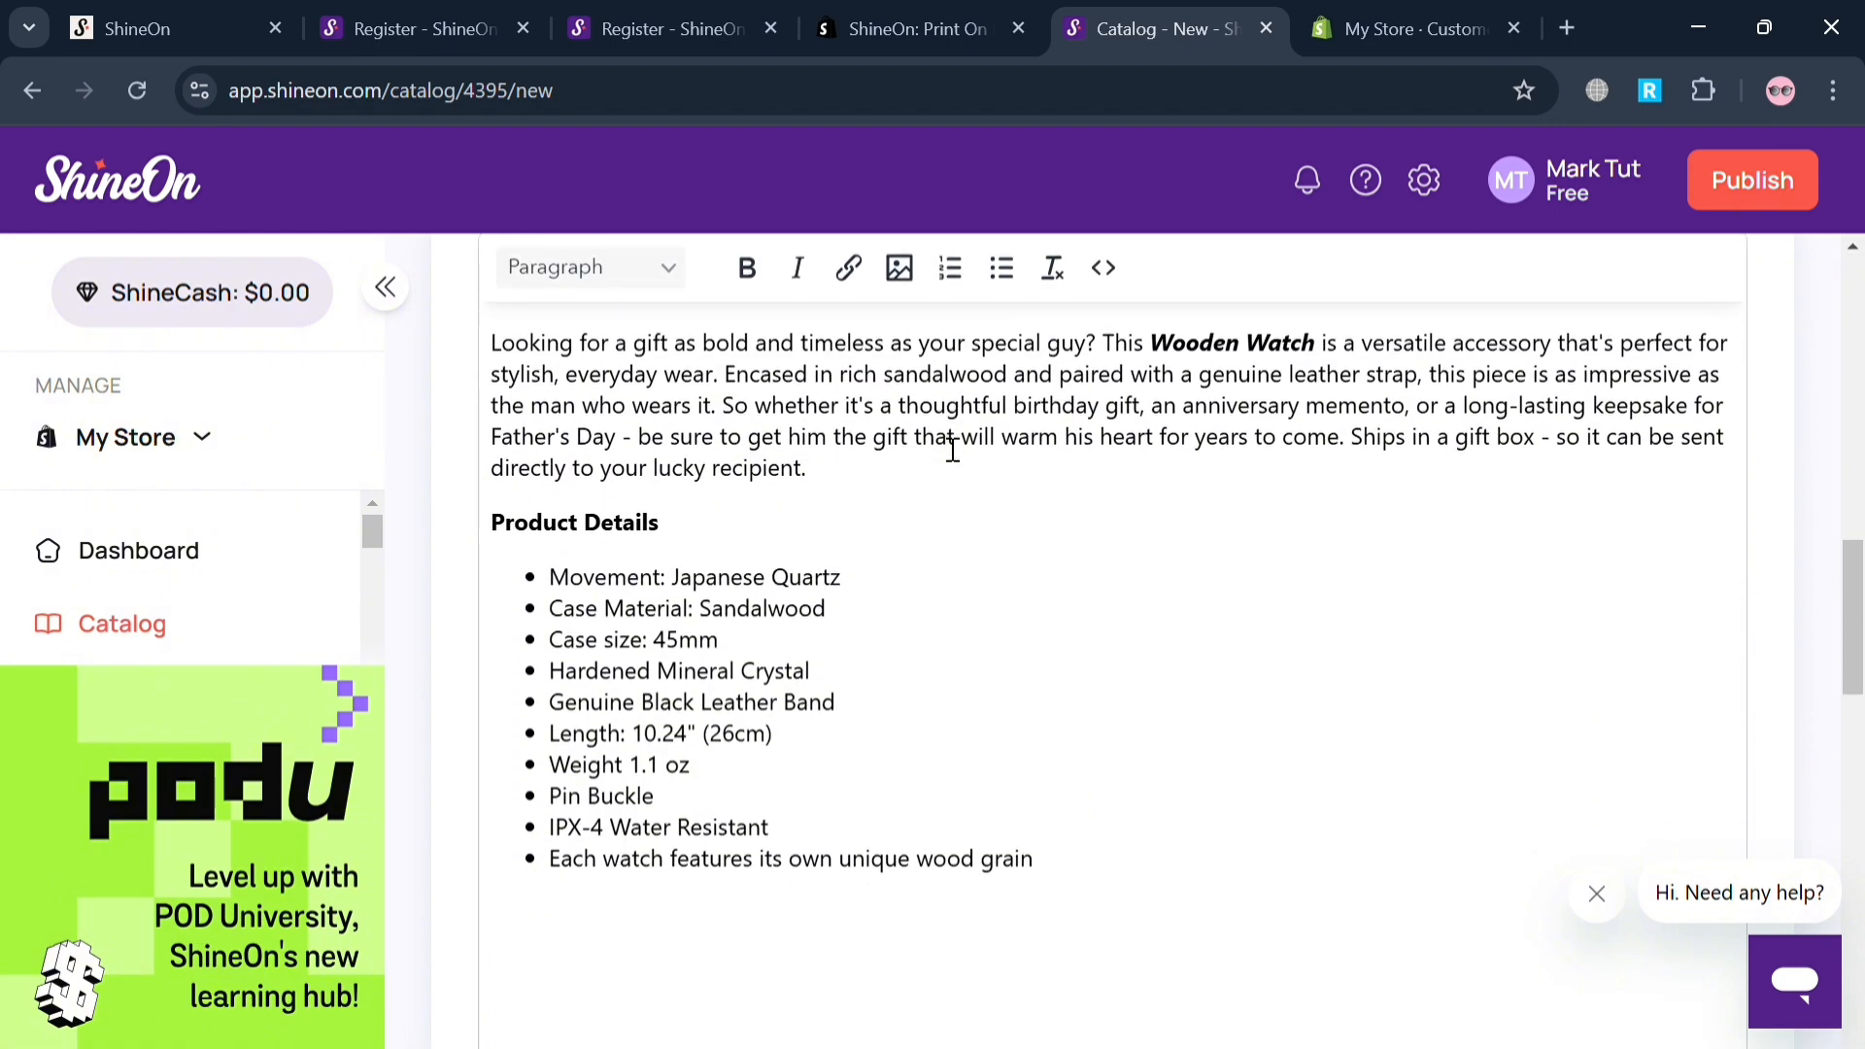
left_click(815, 506)
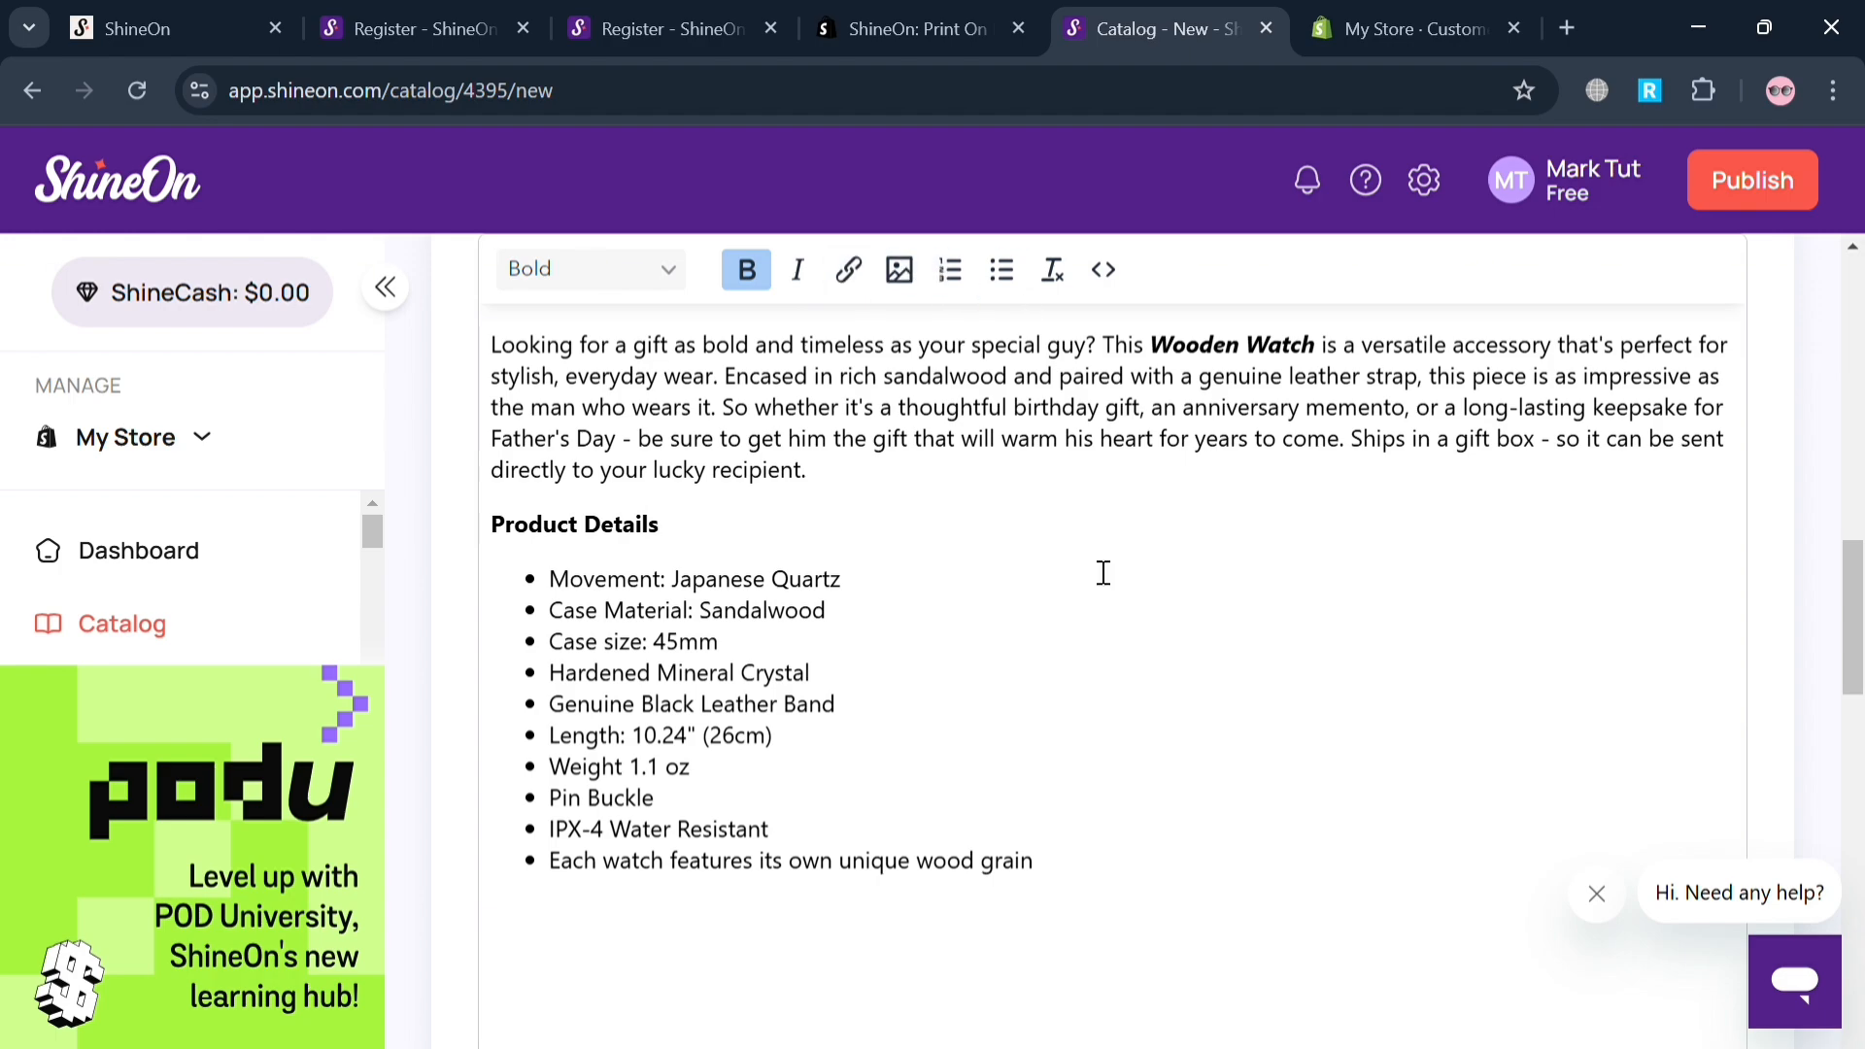
Set the price of the Wooden Watch's Mahogany Style Luxury Box variant to 5000 PHP.
scroll(1103, 570, "down", 7)
scroll(1069, 589, "down", 2)
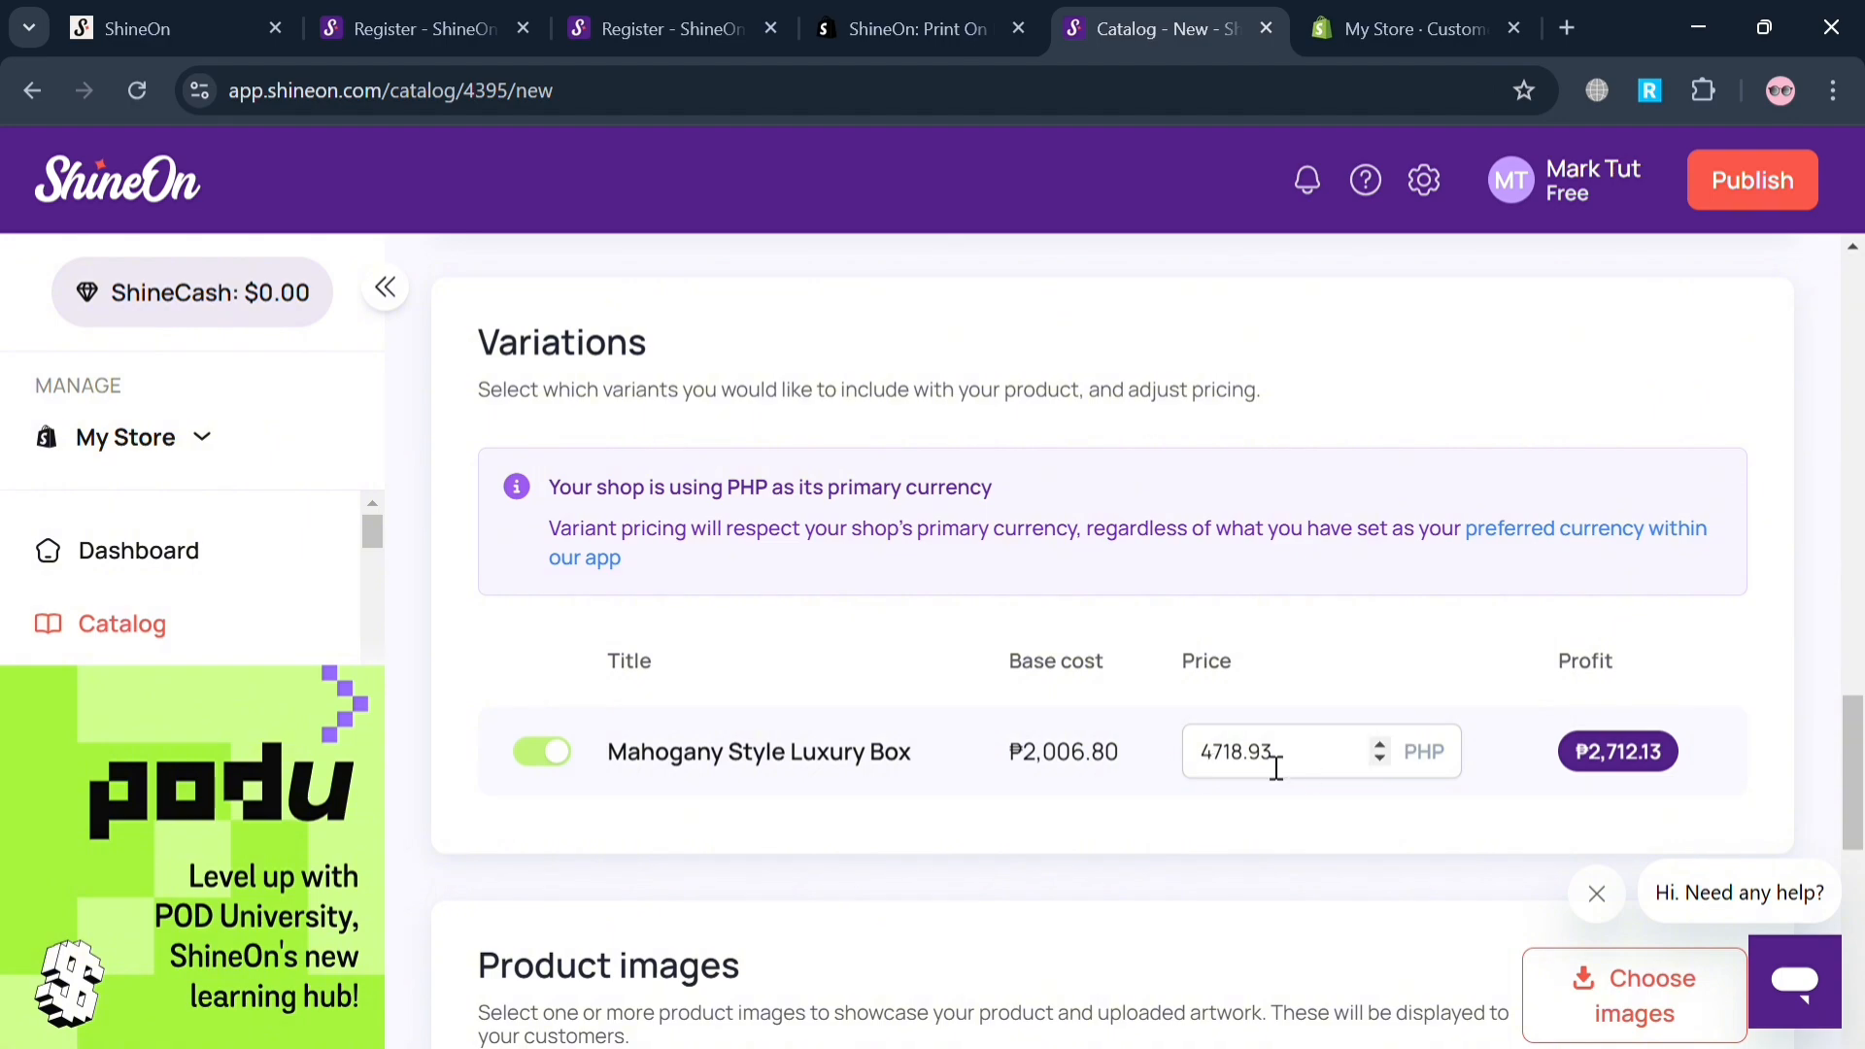
left_click_drag(1311, 768, 1158, 766)
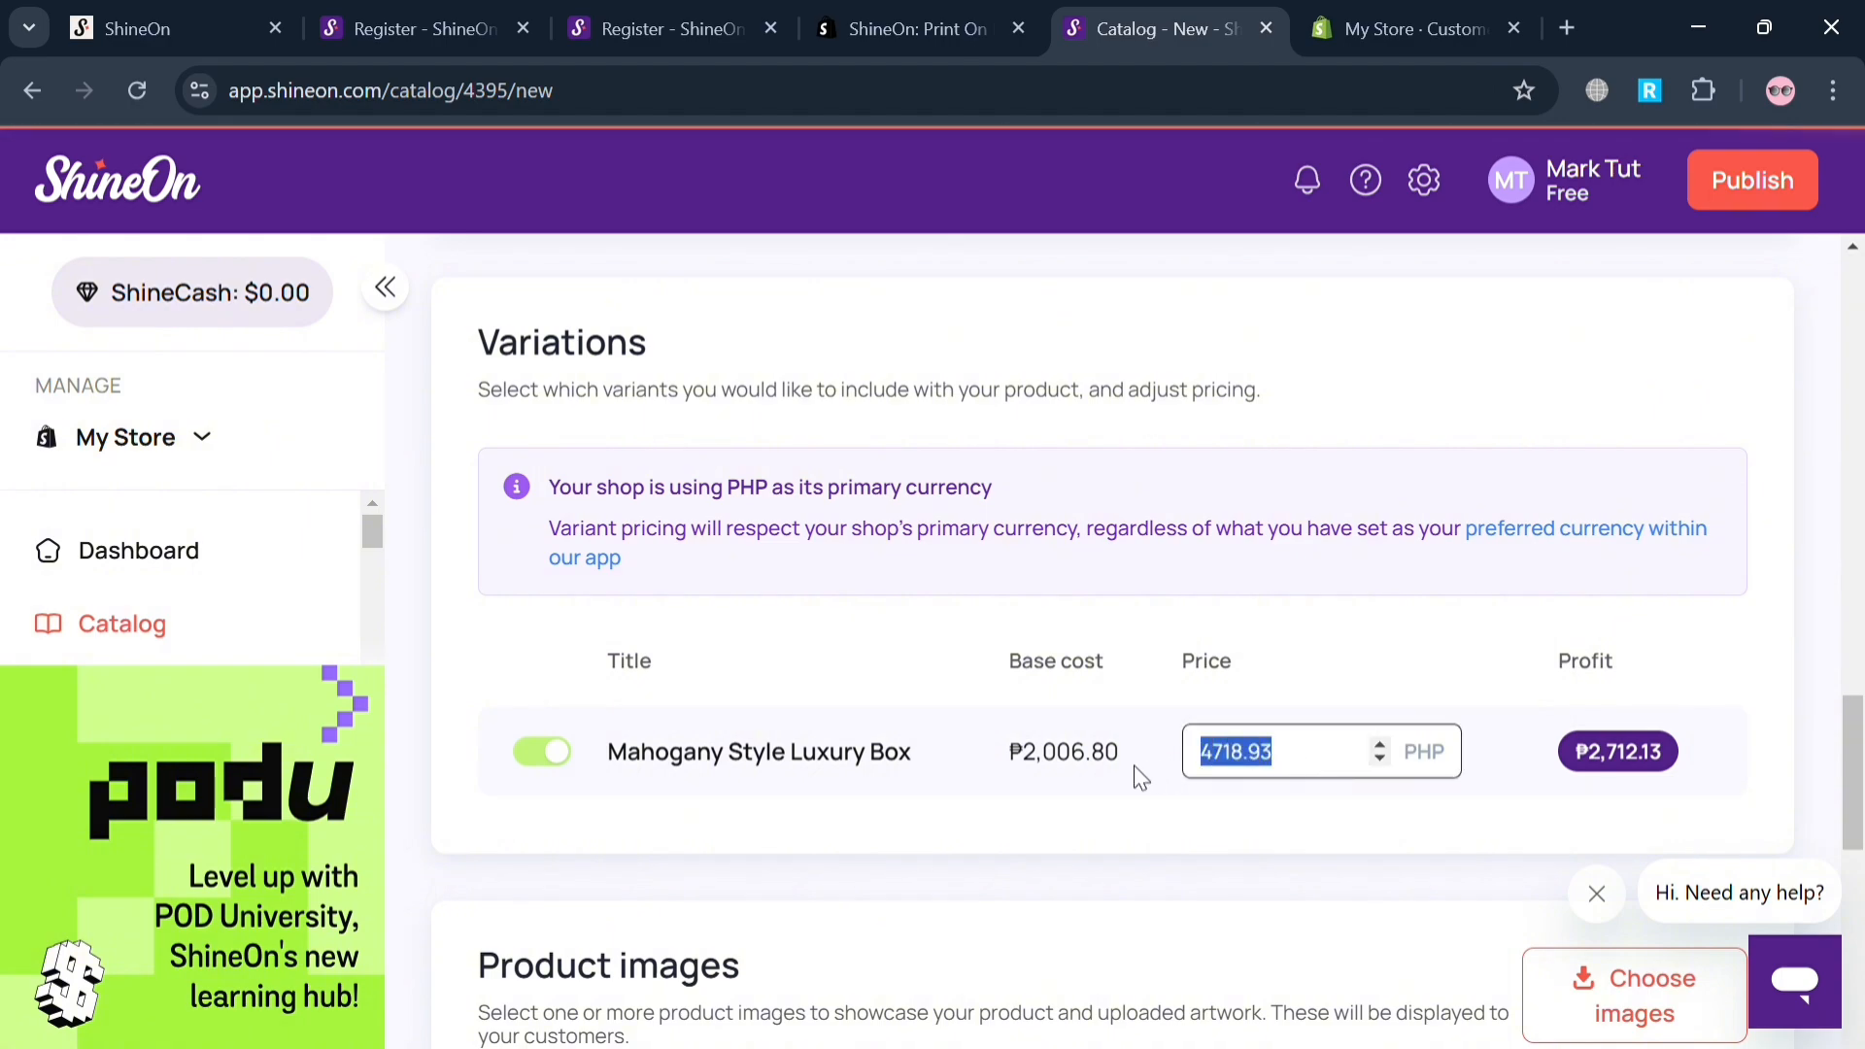
type("5000")
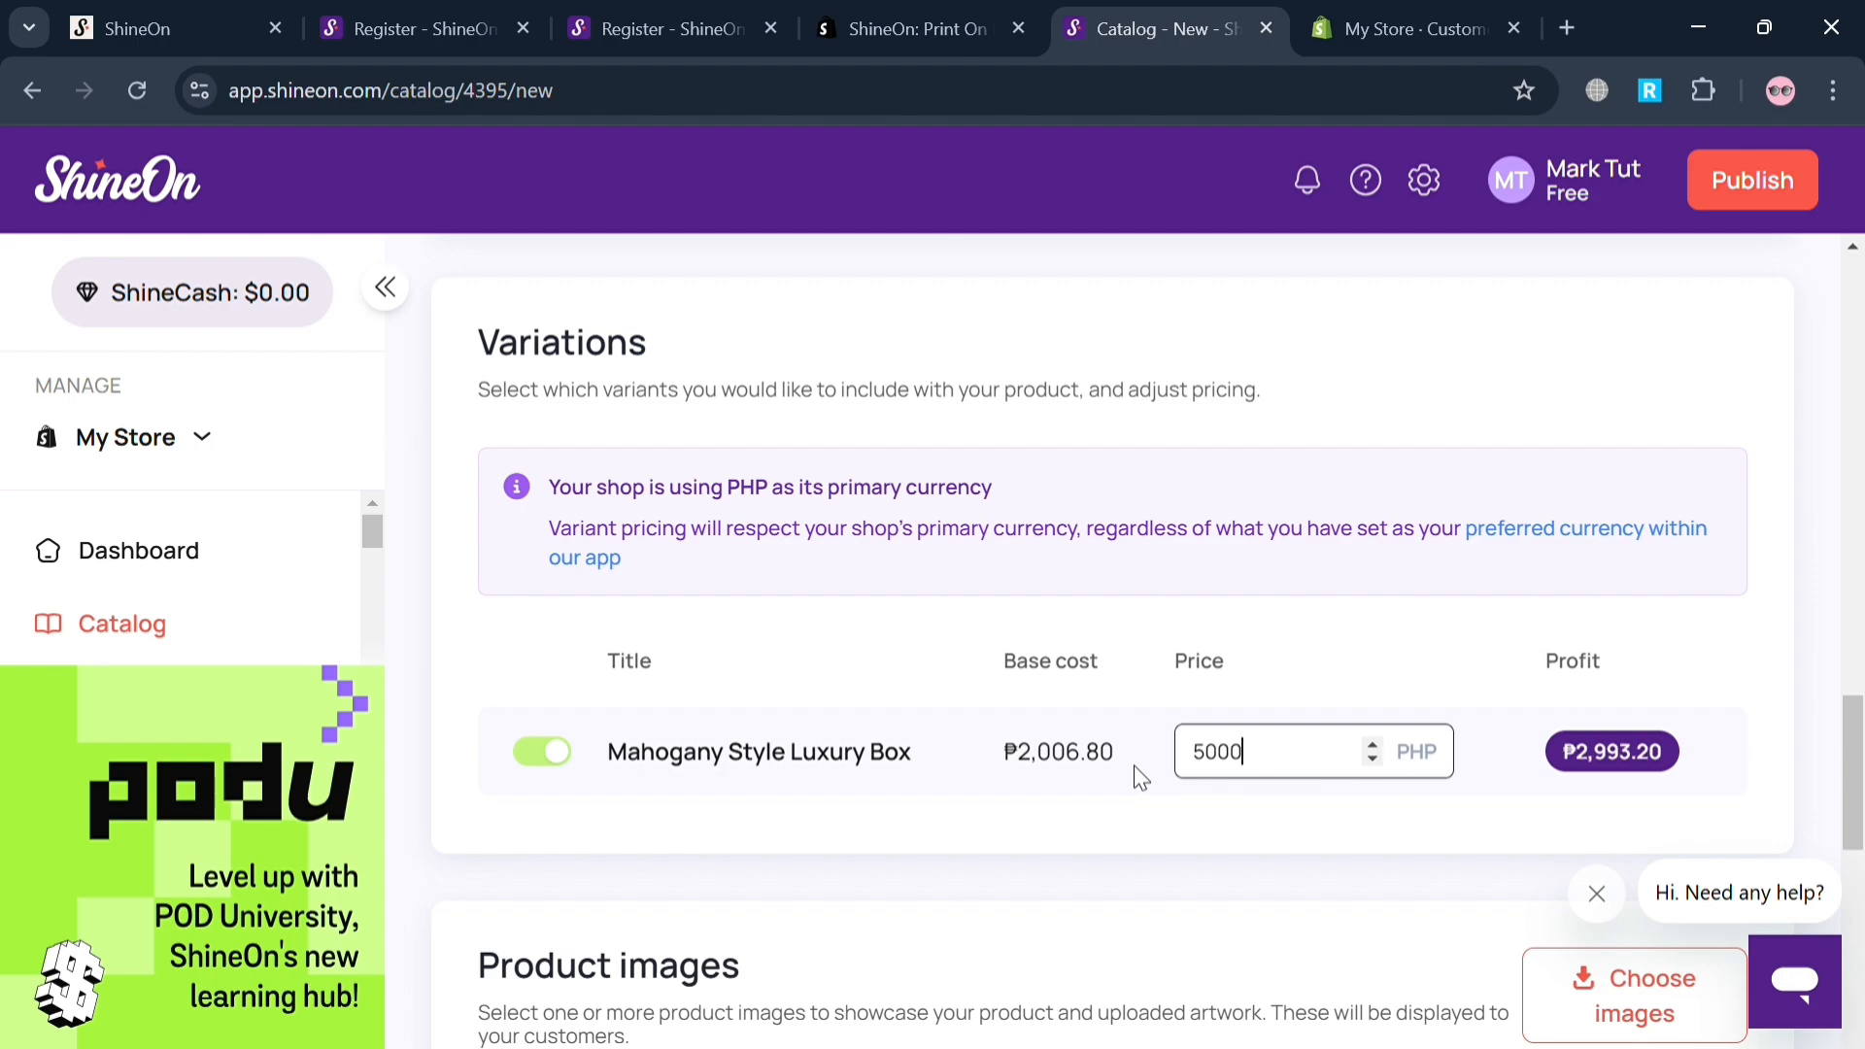
left_click(1428, 833)
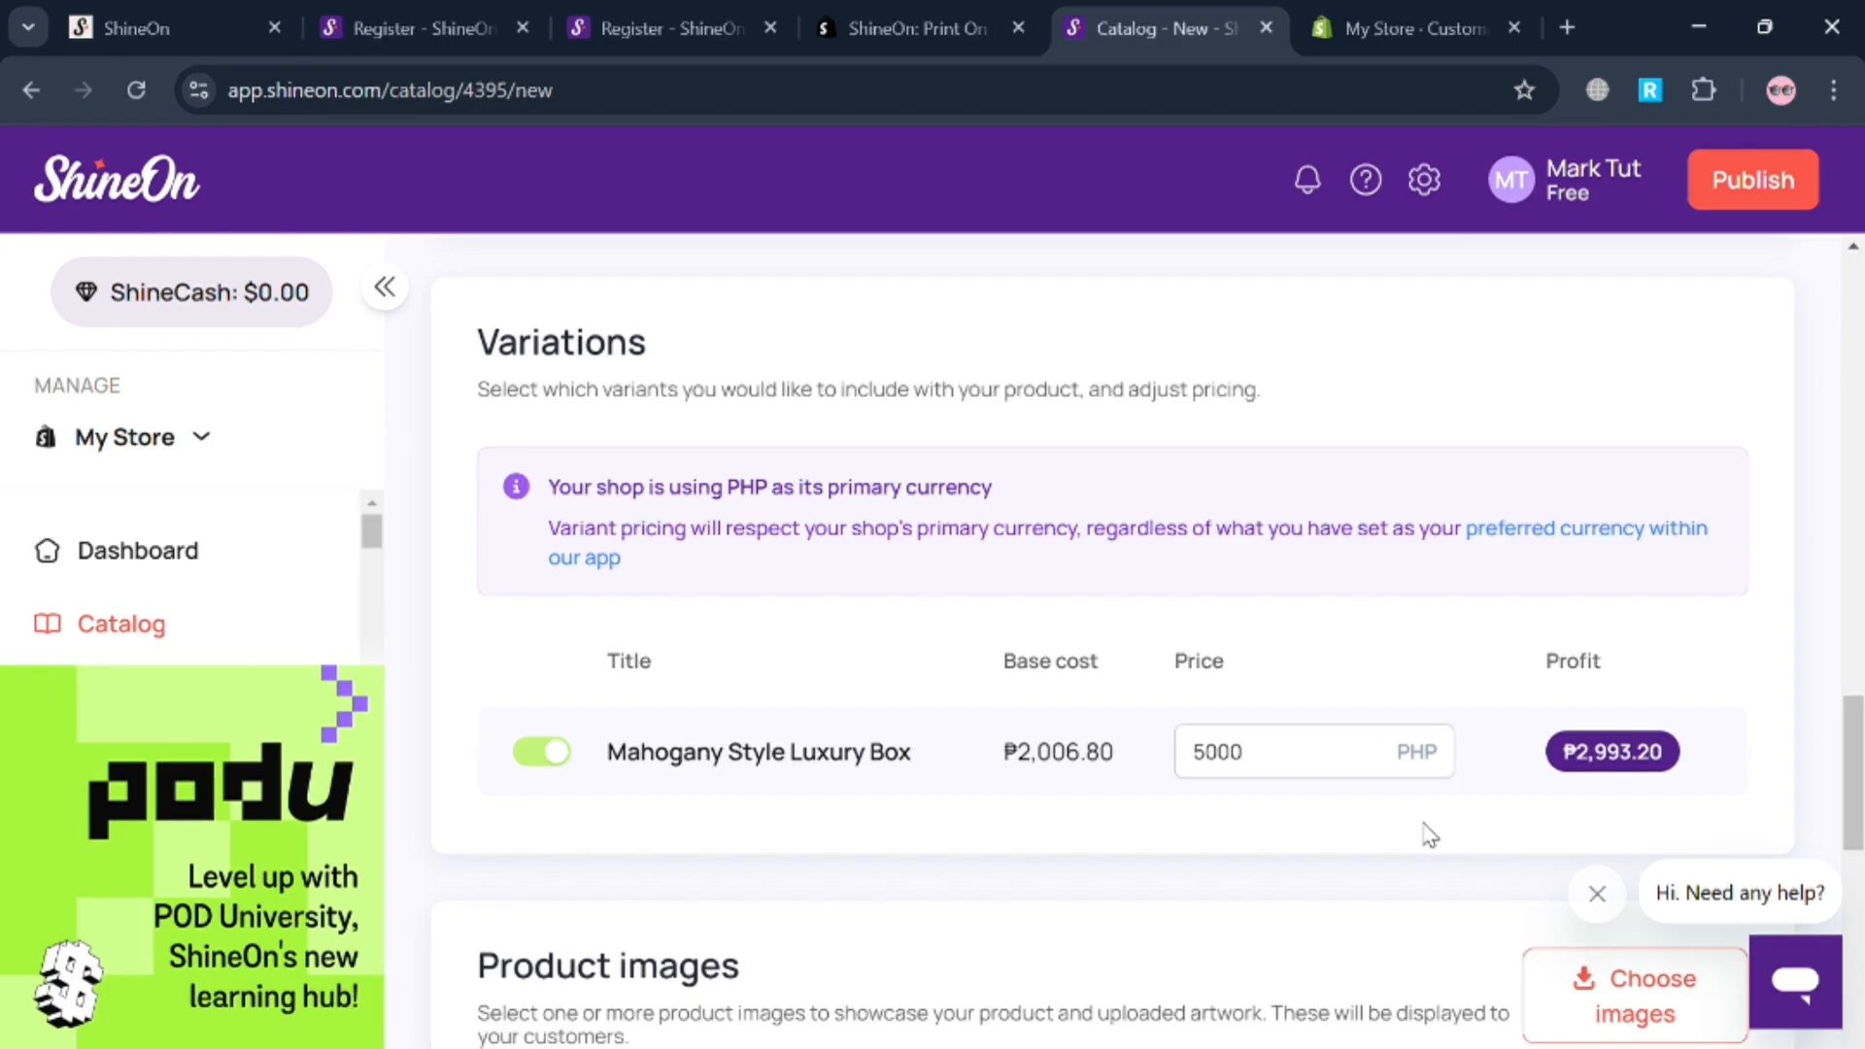
Check the product images, upsells and artwork swapper option, and publish the Wooden Watch to My Store.
scroll(1428, 834, "down", 3)
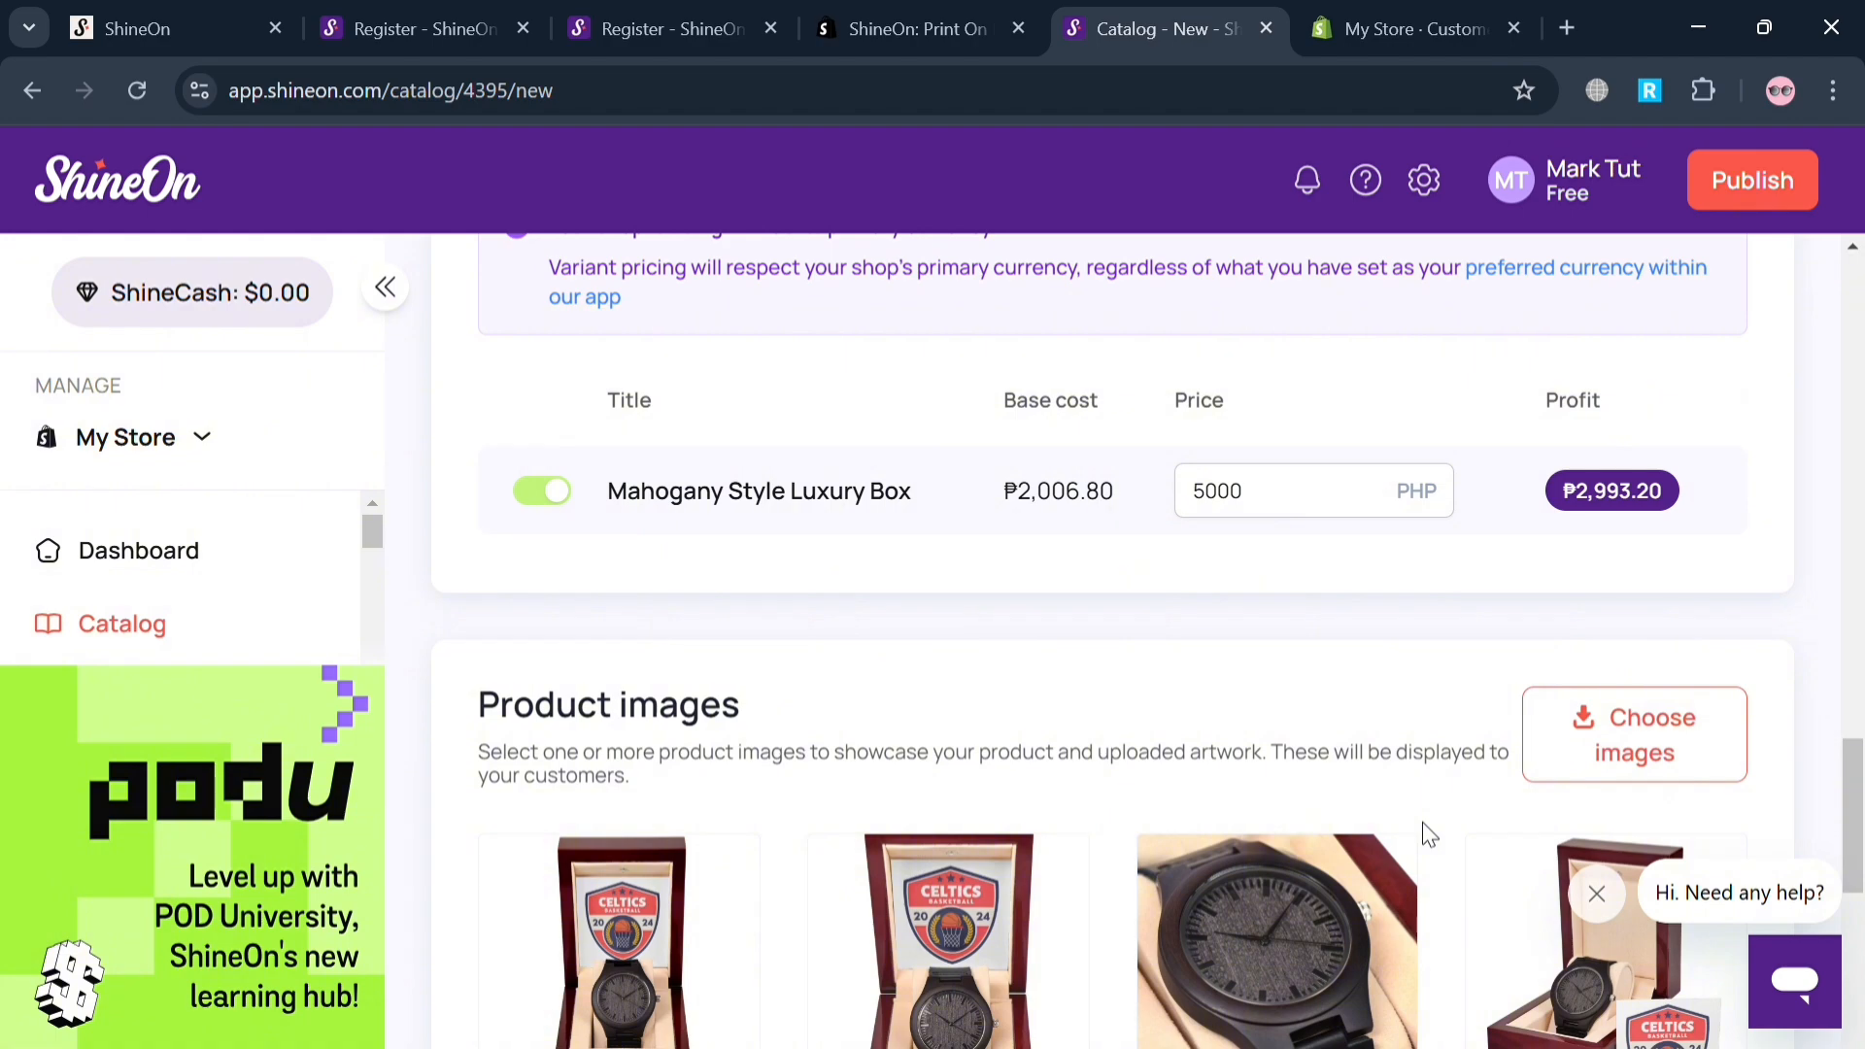
scroll(1553, 597, "down", 5)
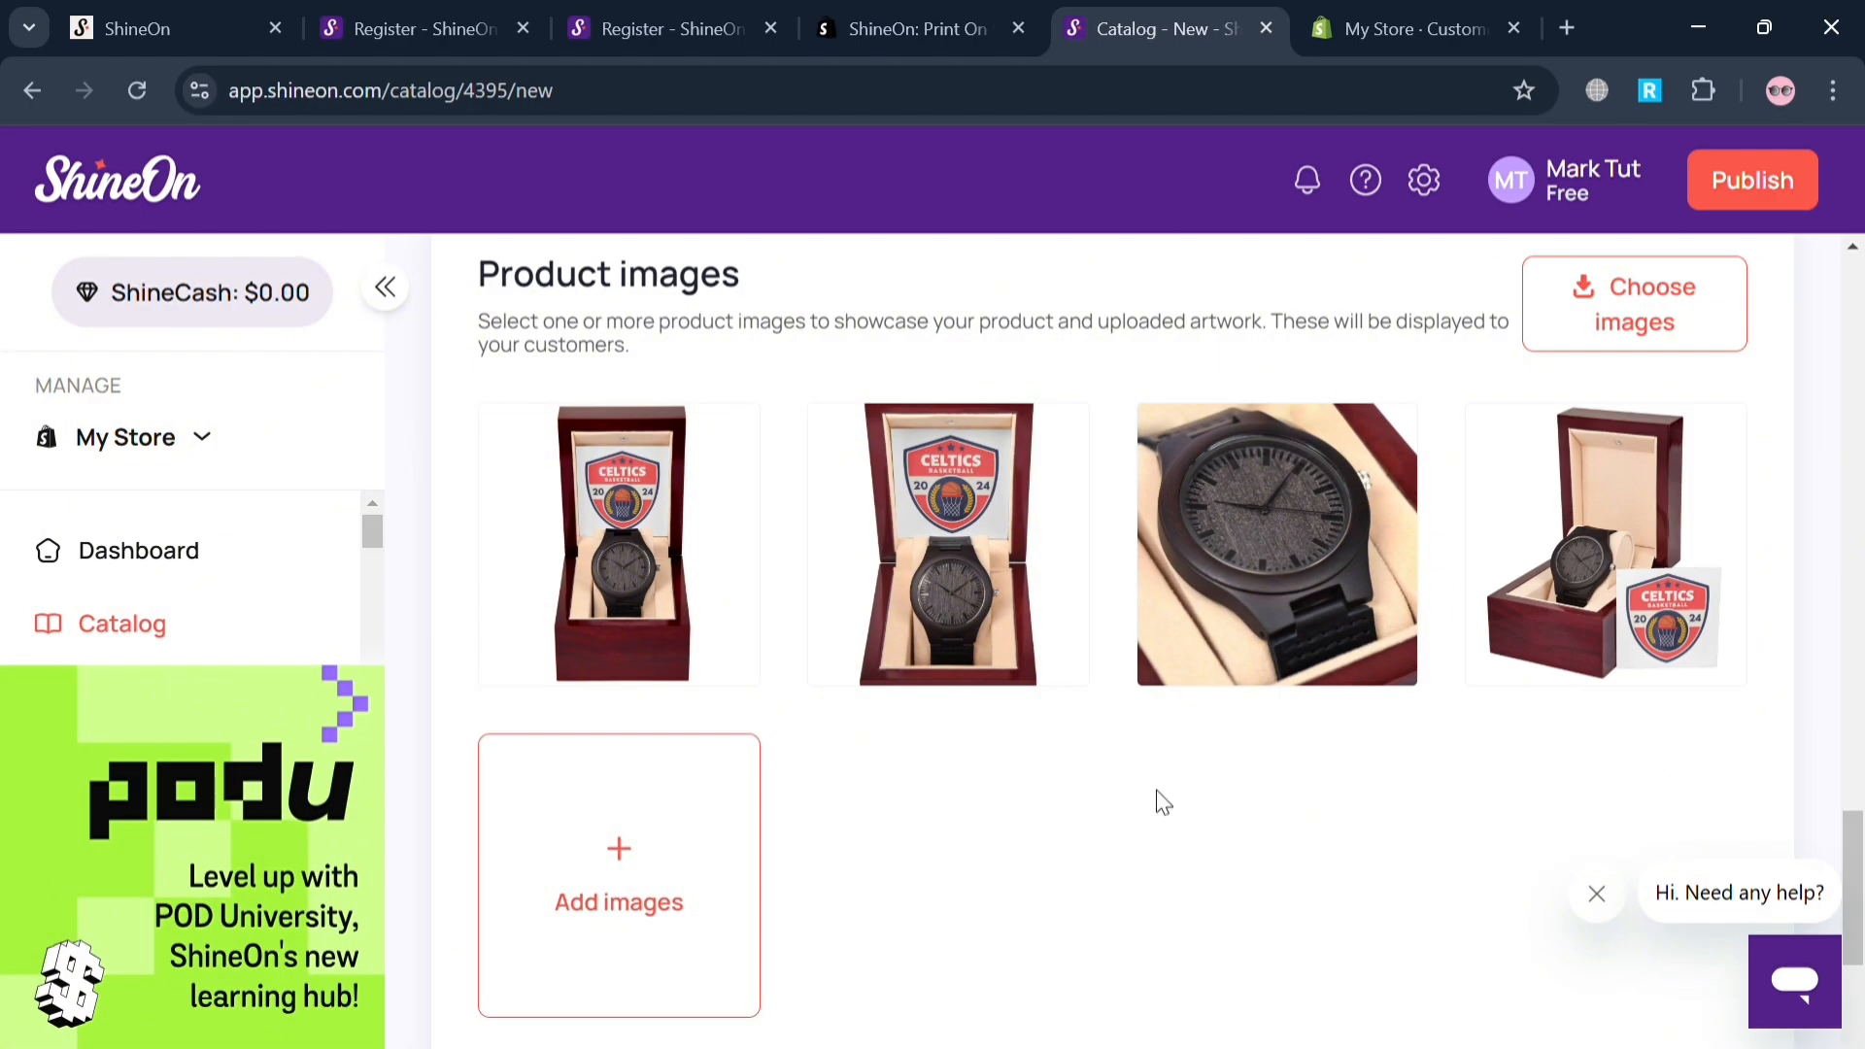
scroll(821, 725, "down", 4)
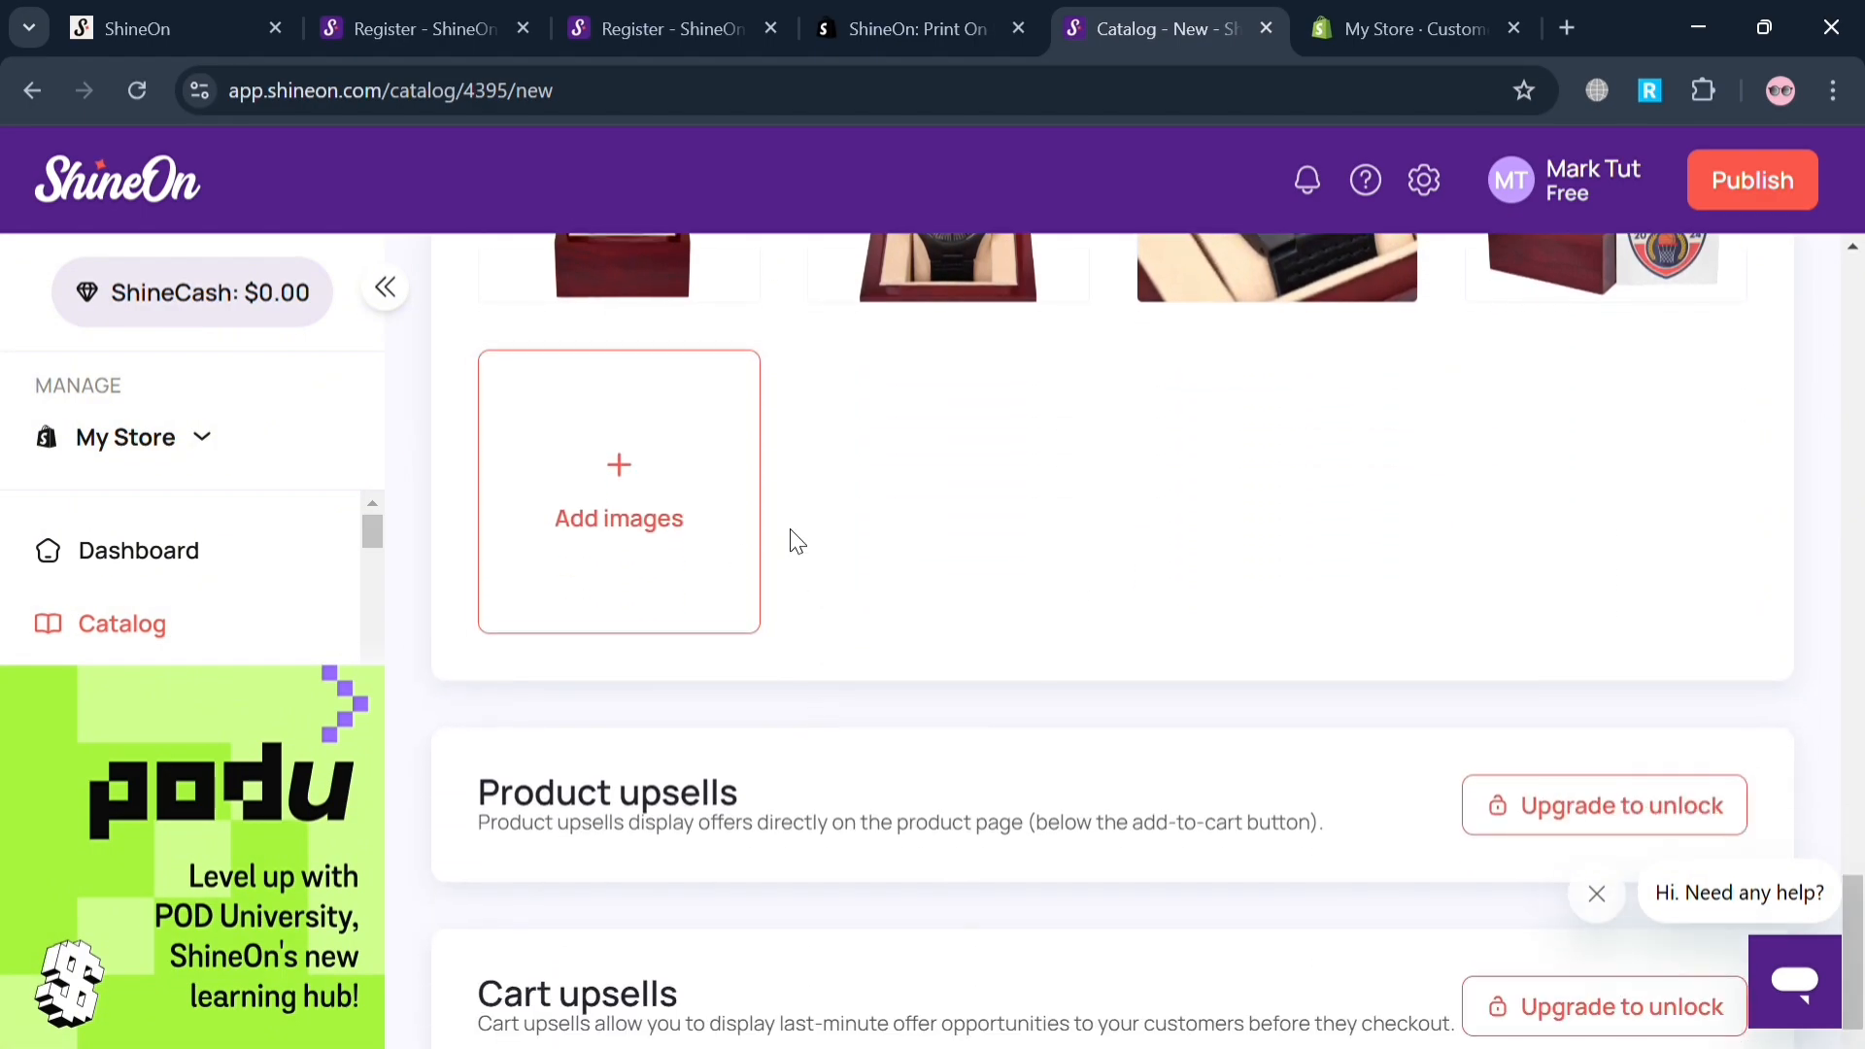
scroll(1121, 609, "down", 3)
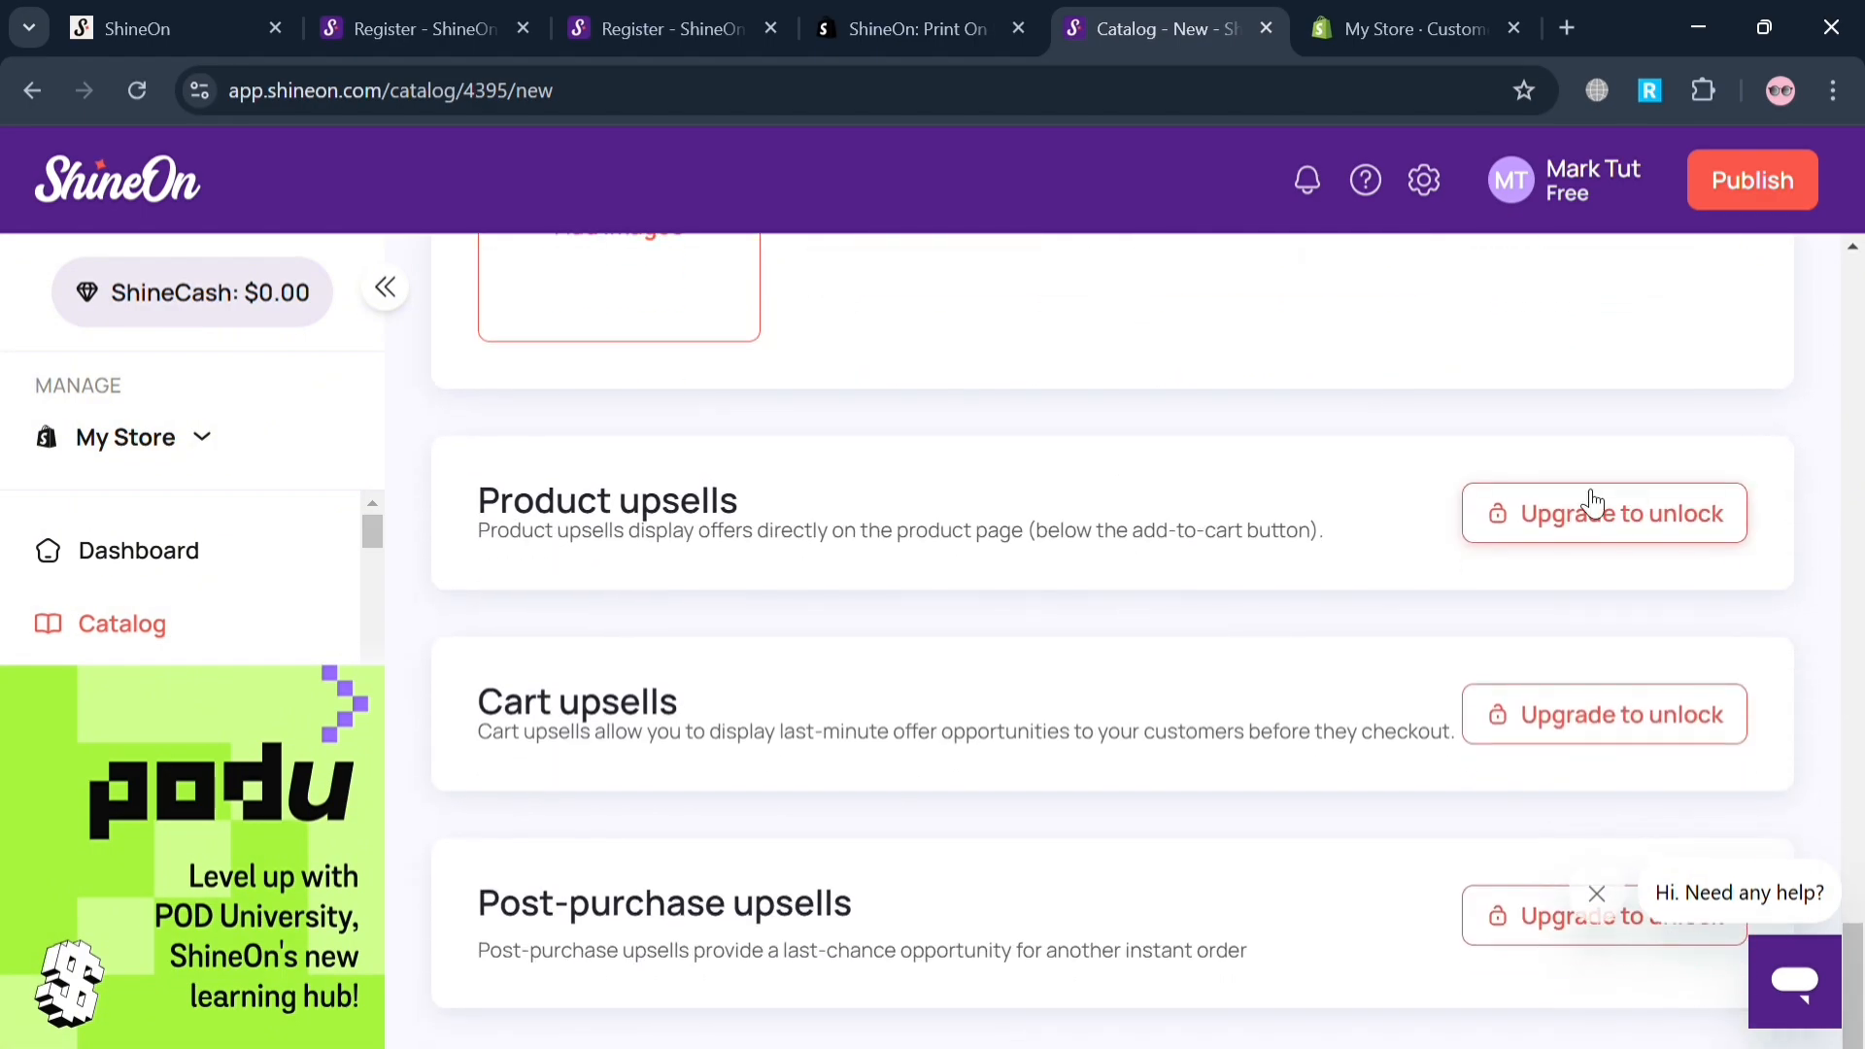
scroll(1589, 714, "down", 2)
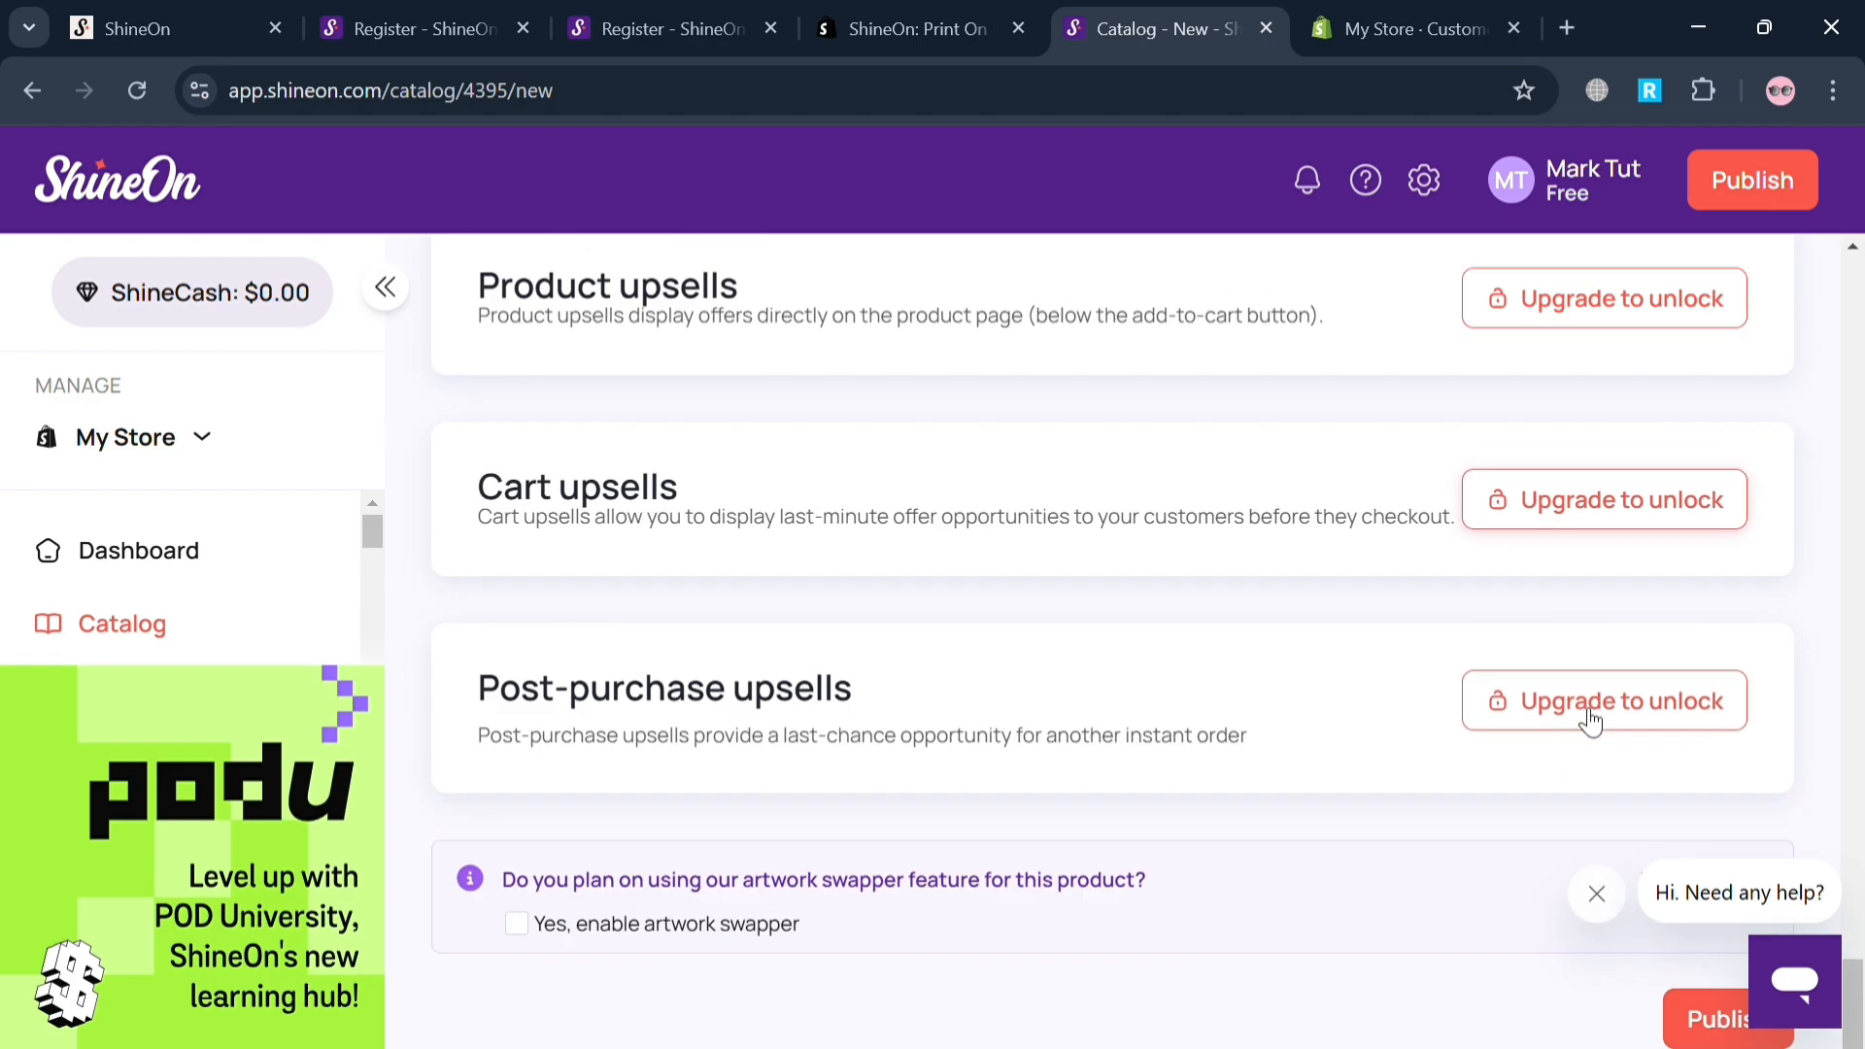
scroll(1584, 714, "down", 2)
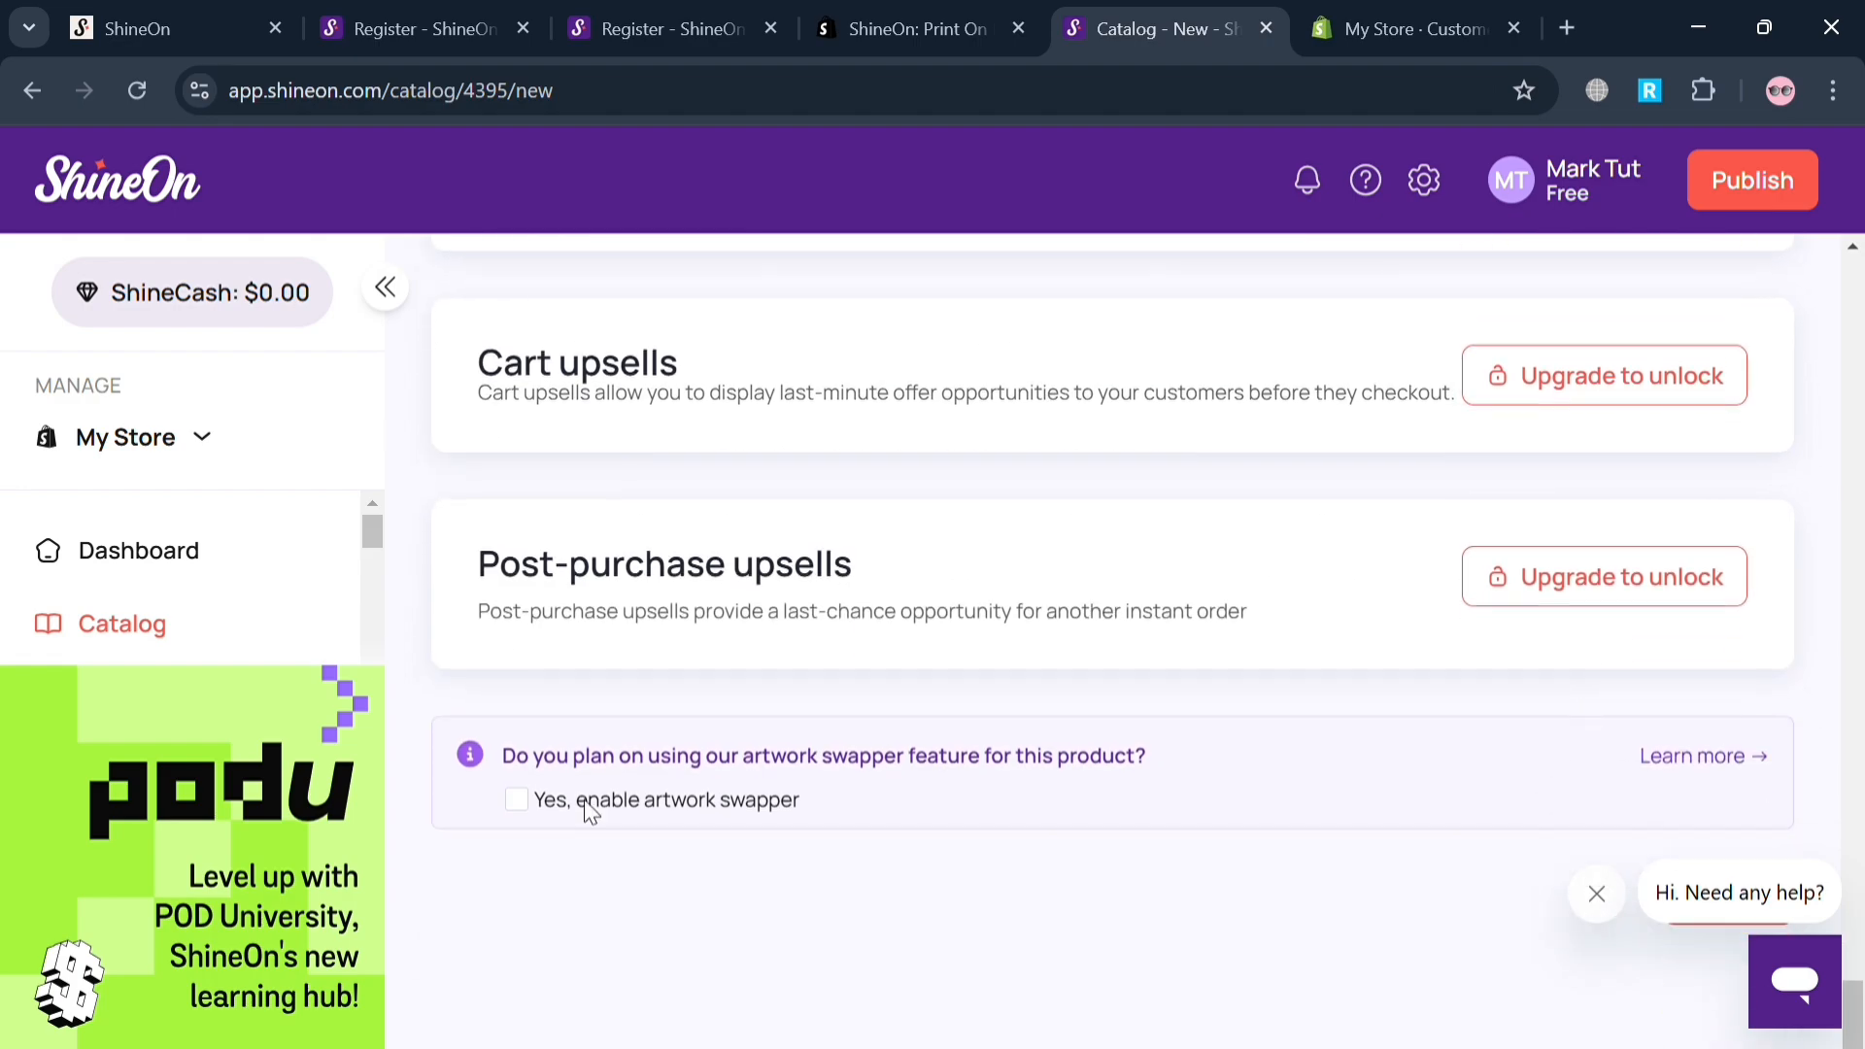
scroll(1740, 487, "up", 15)
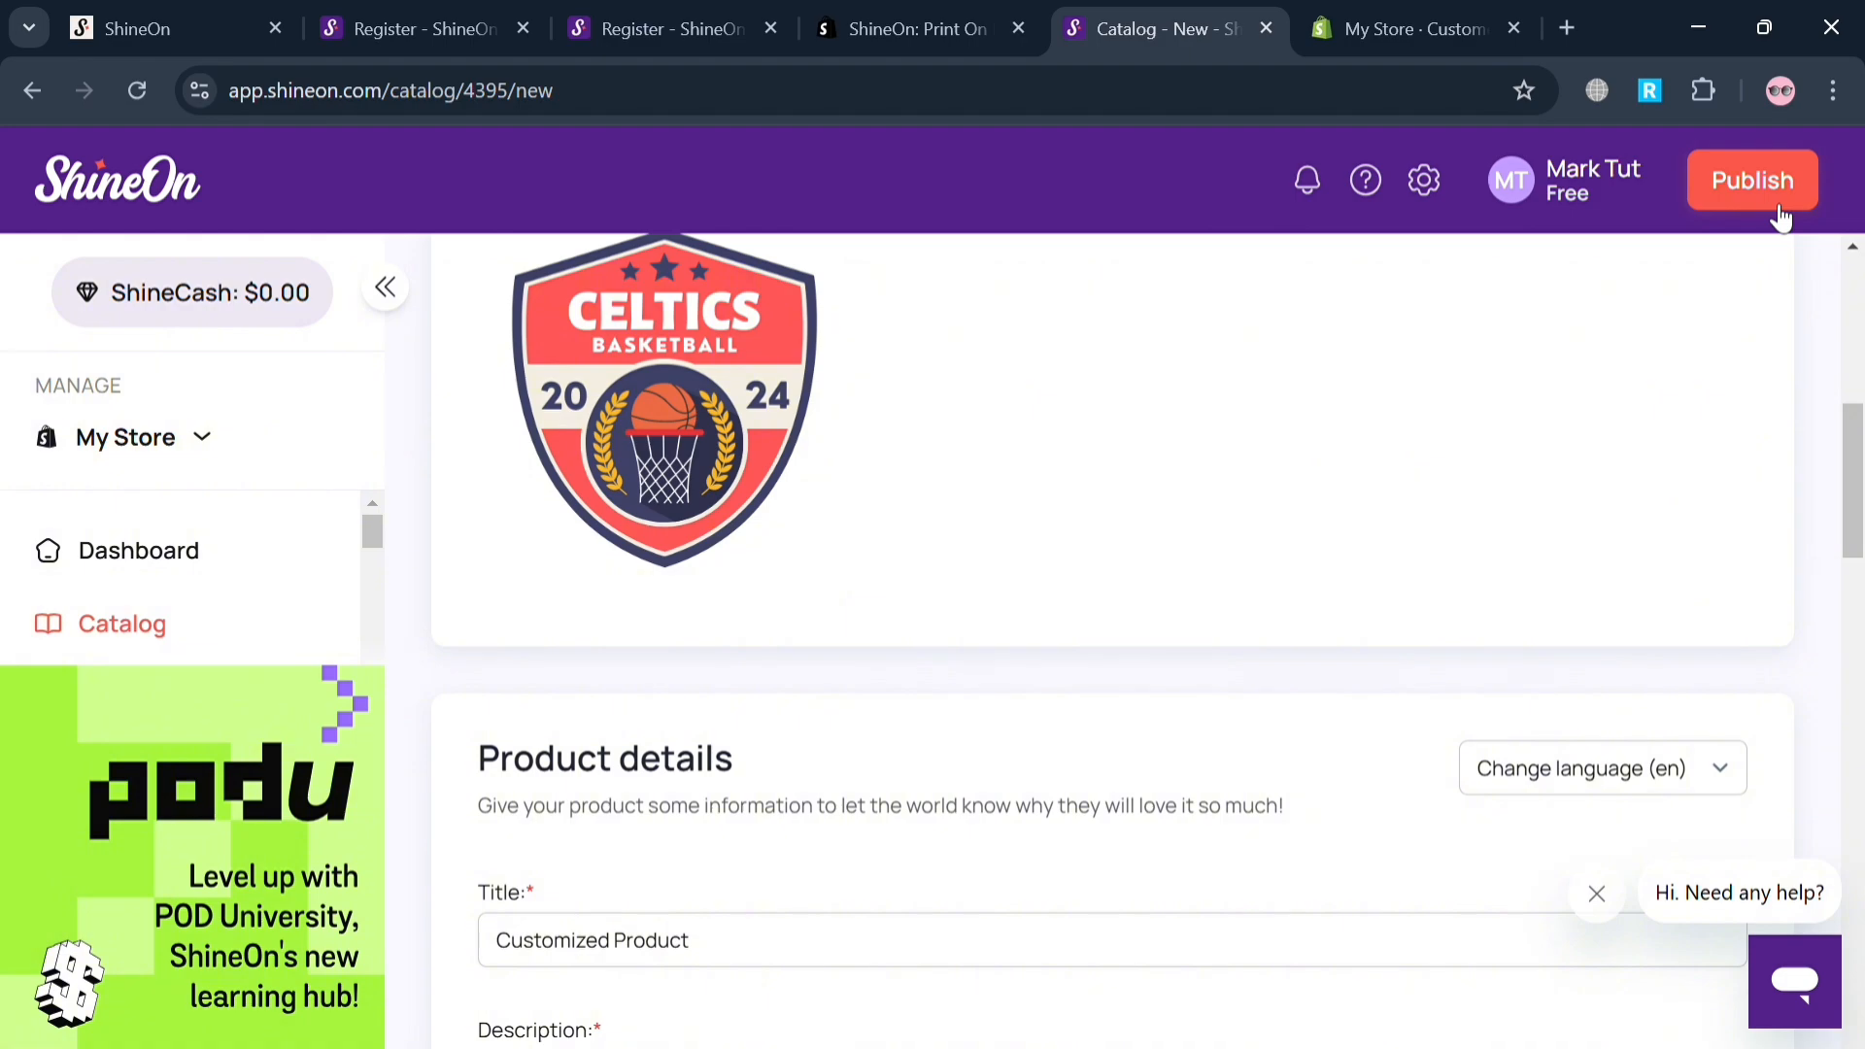
left_click(1780, 216)
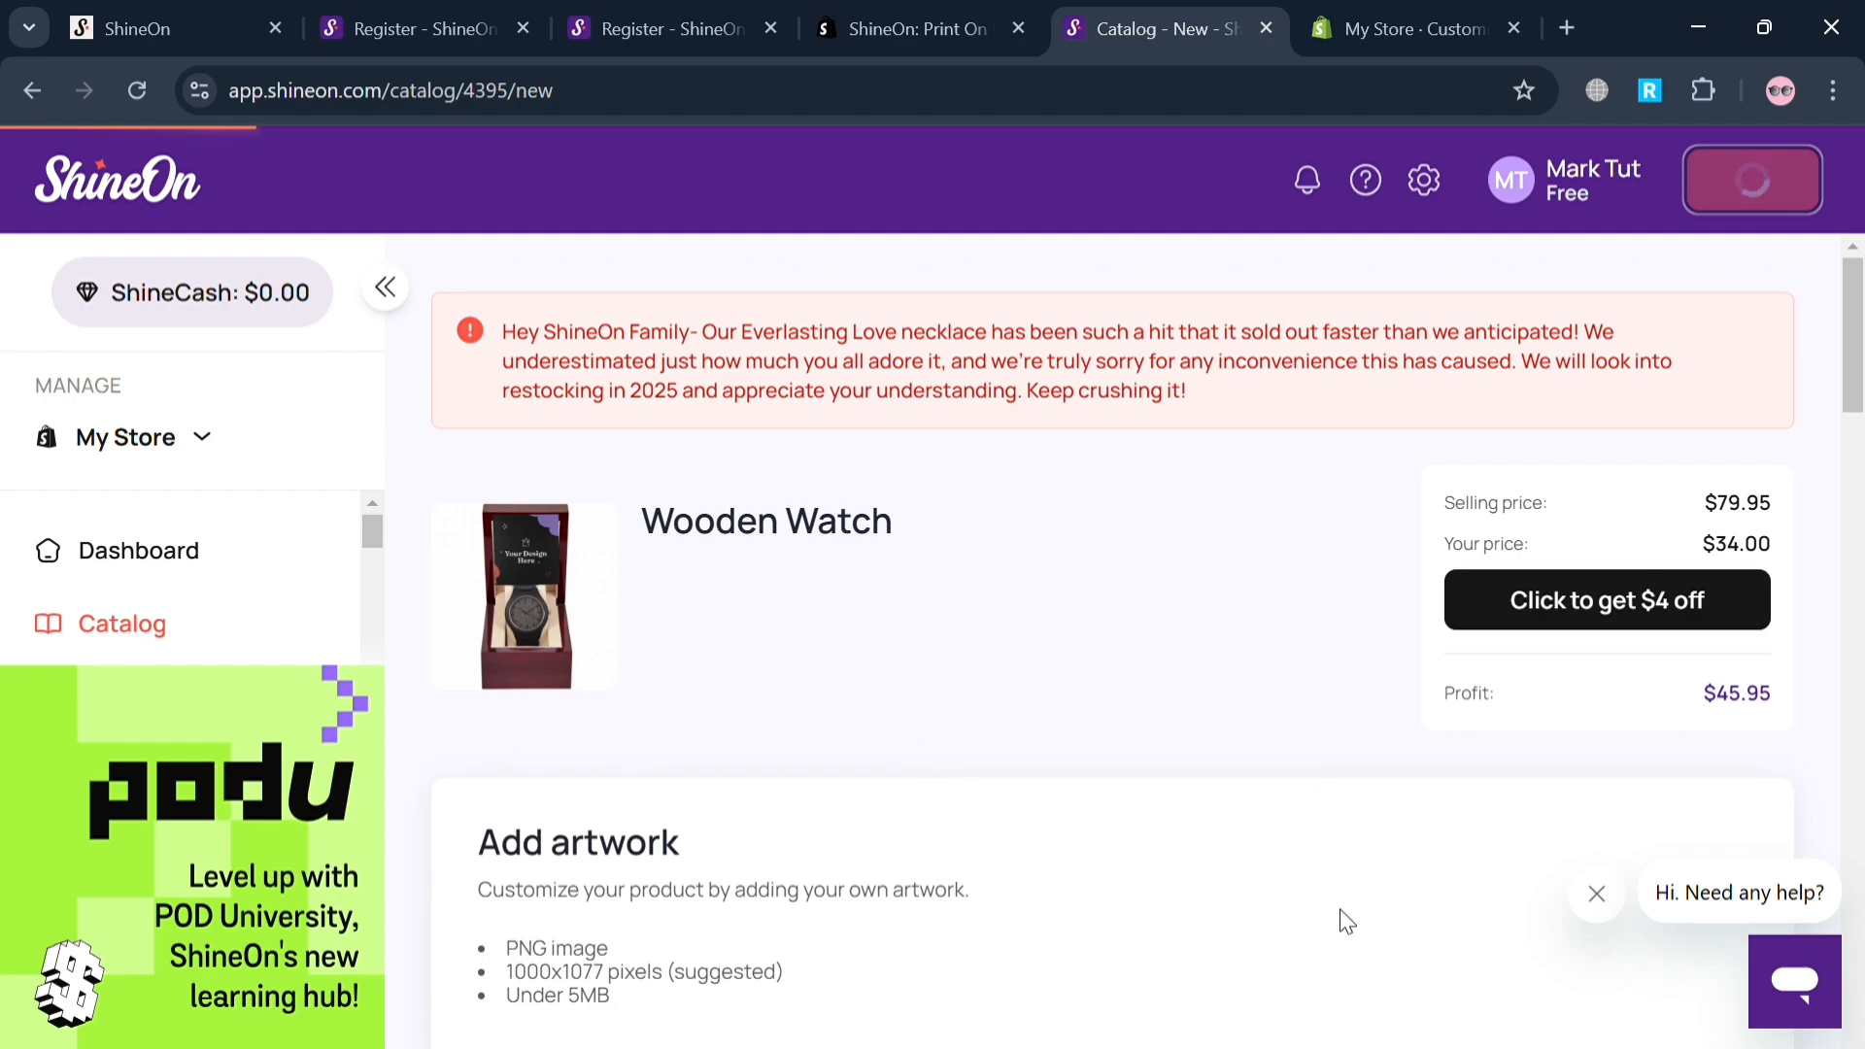
scroll(1020, 836, "down", 15)
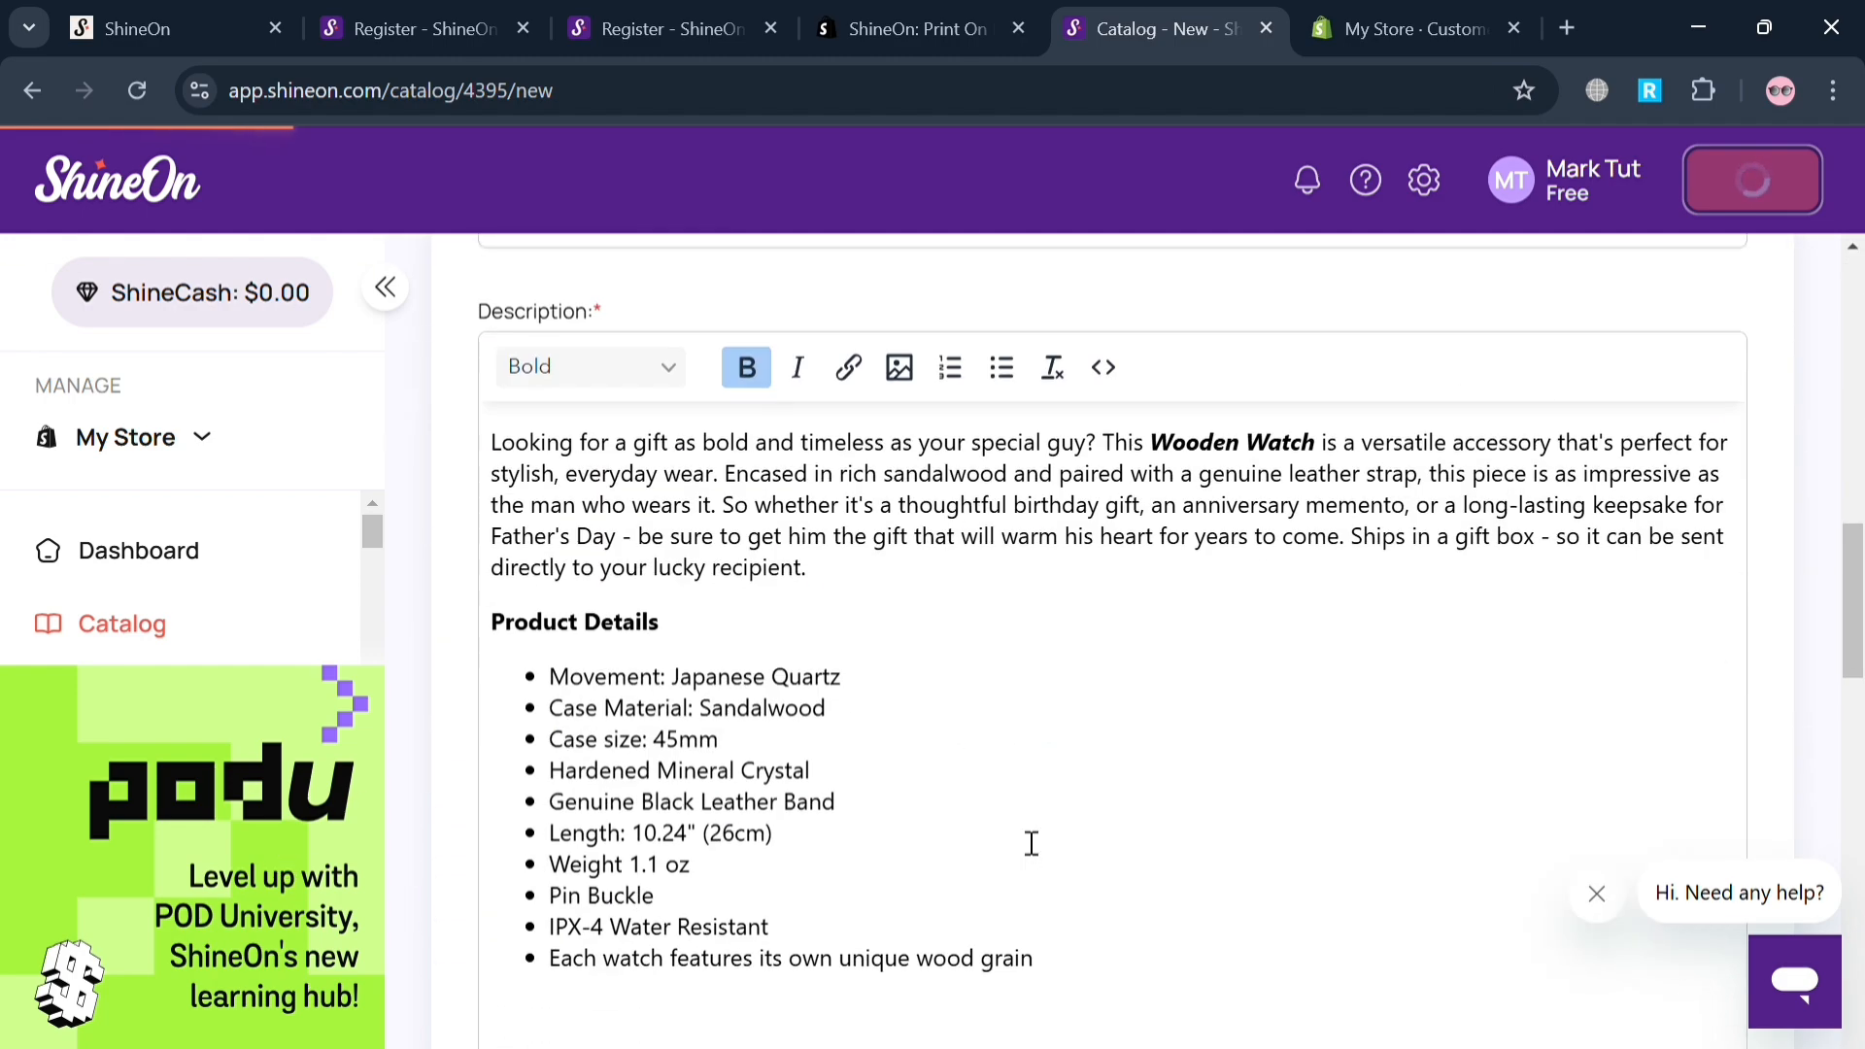
scroll(1030, 842, "up", 3)
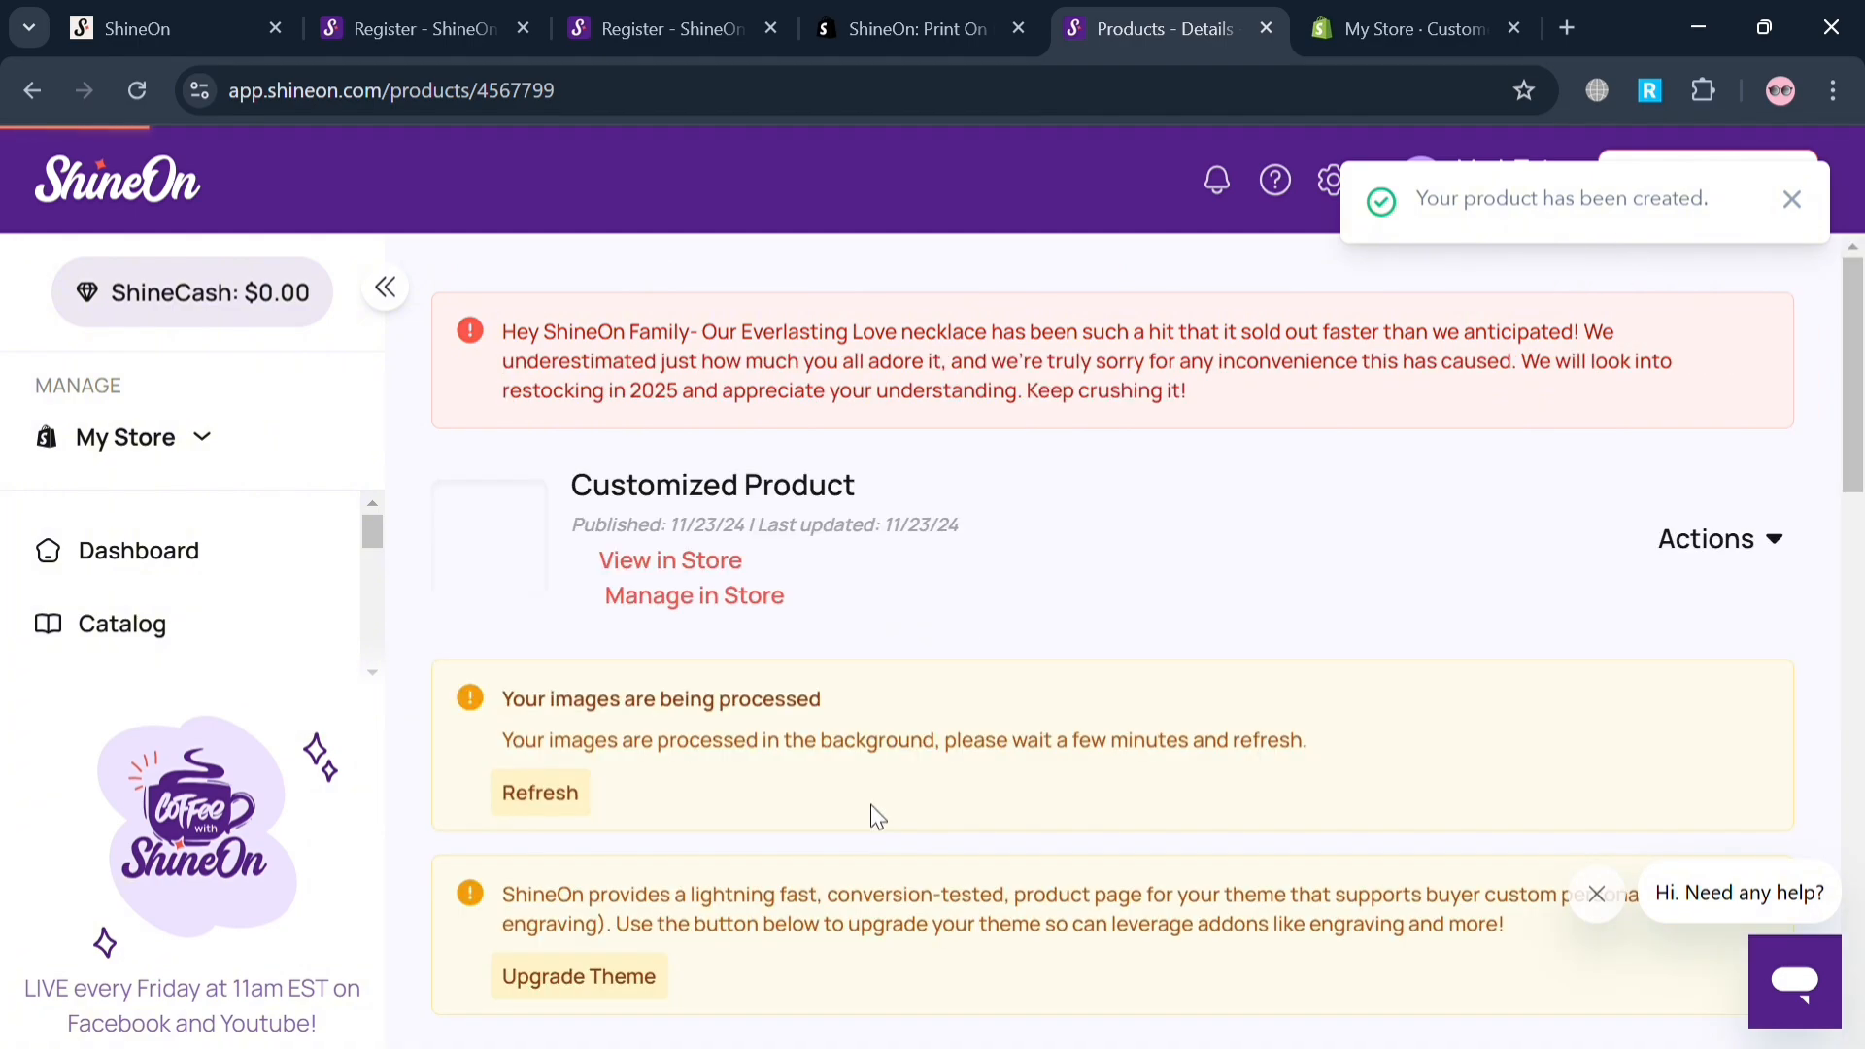
Review the published Customized Product's title and description and save its product details.
scroll(1232, 752, "down", 5)
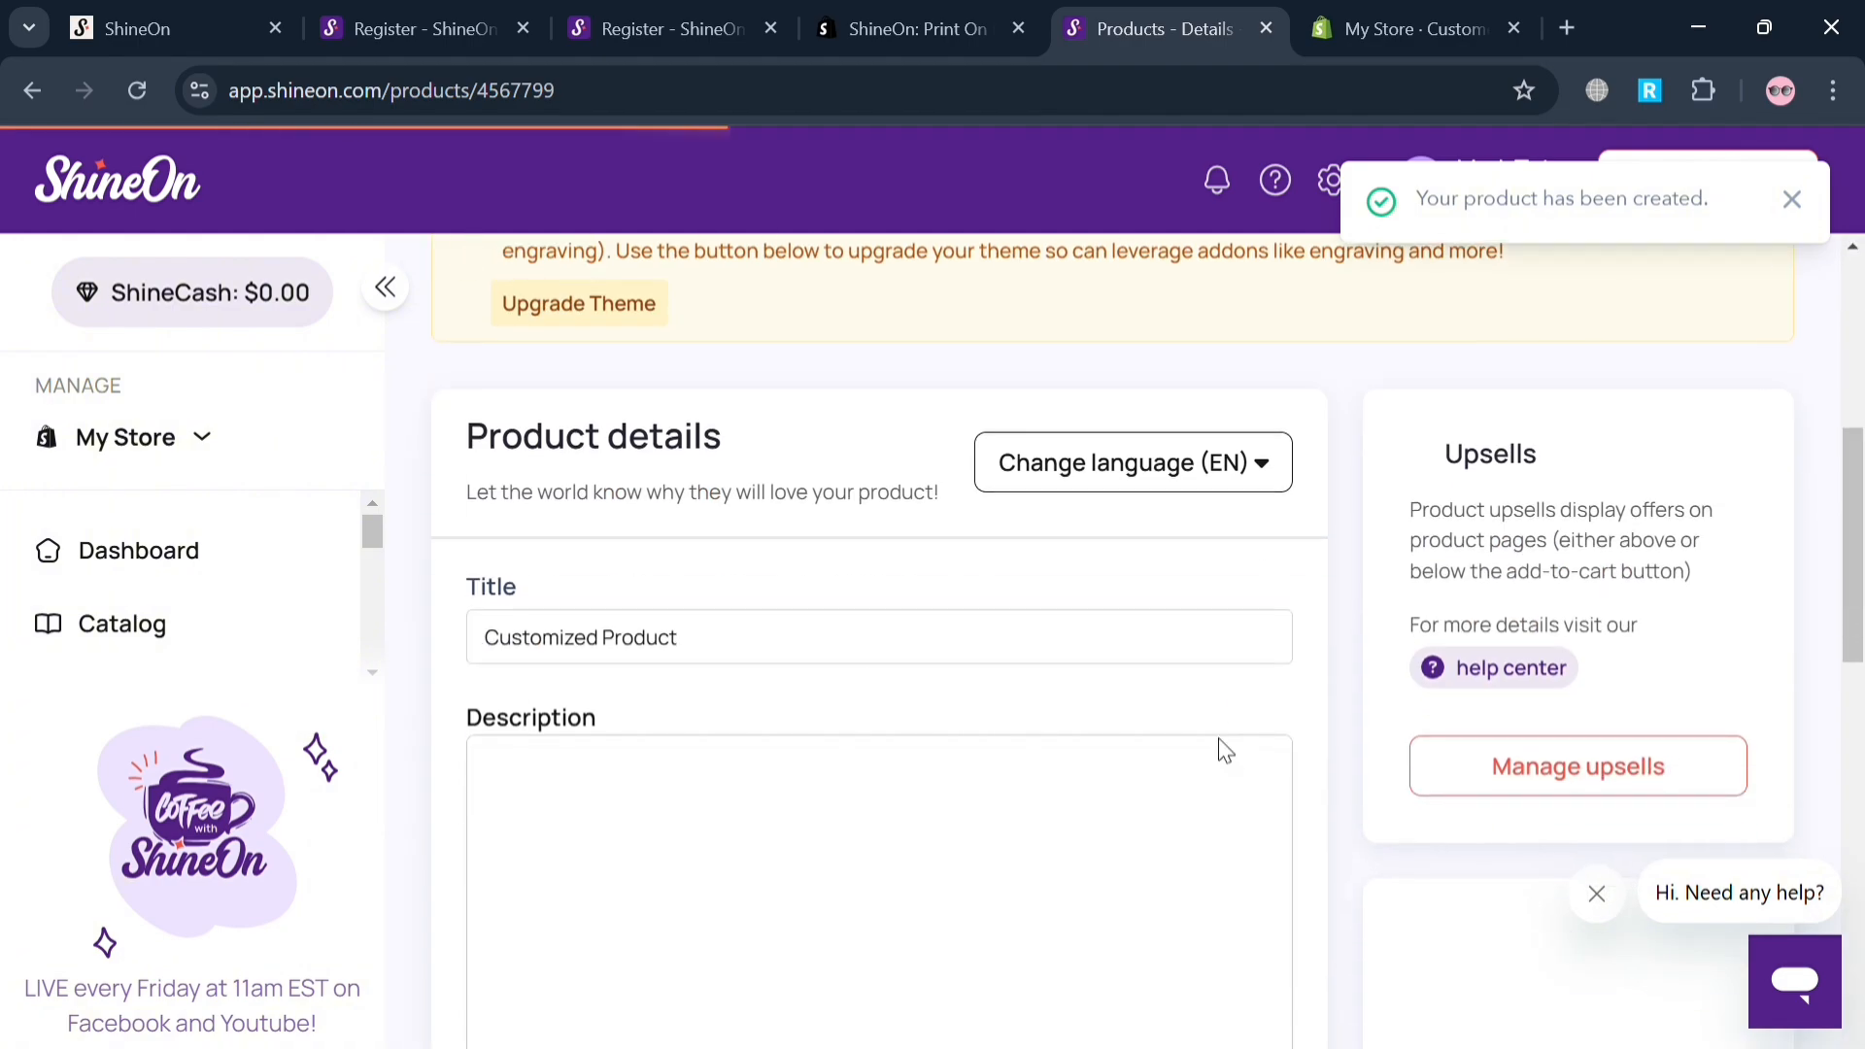
scroll(894, 795, "down", 6)
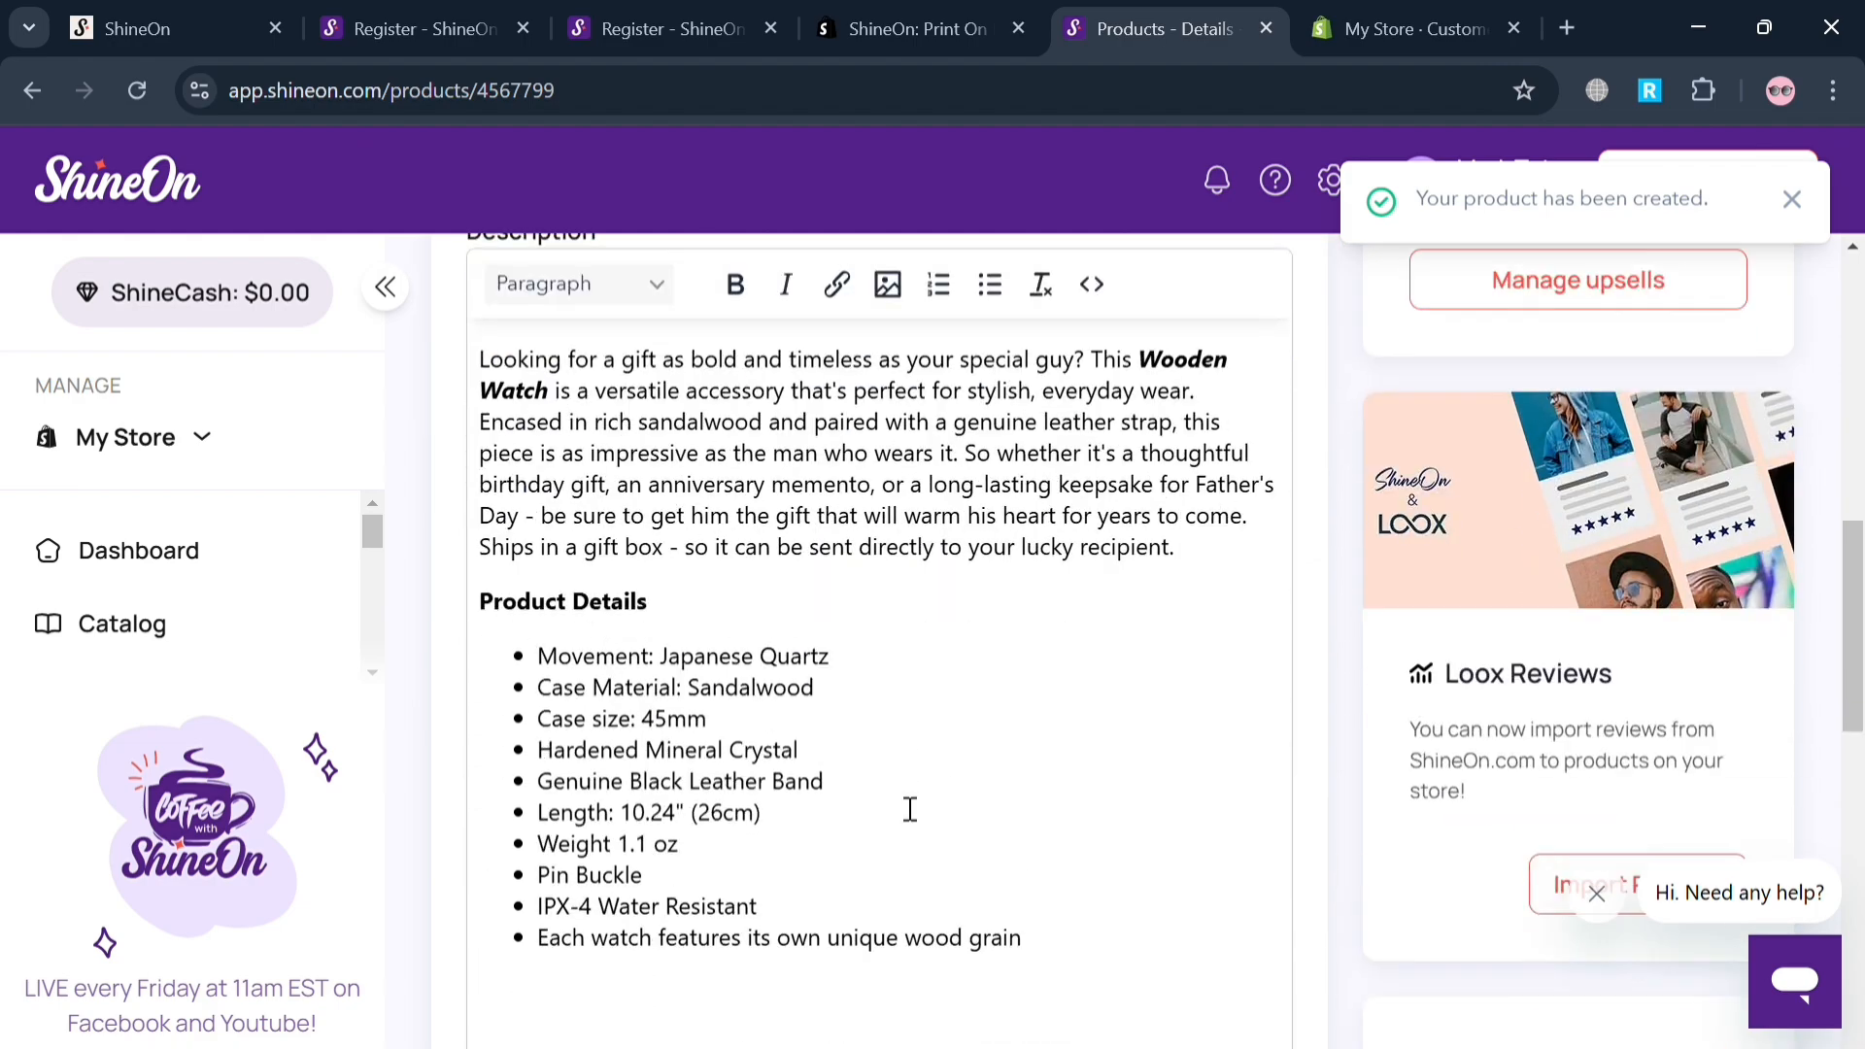
scroll(911, 809, "down", 5)
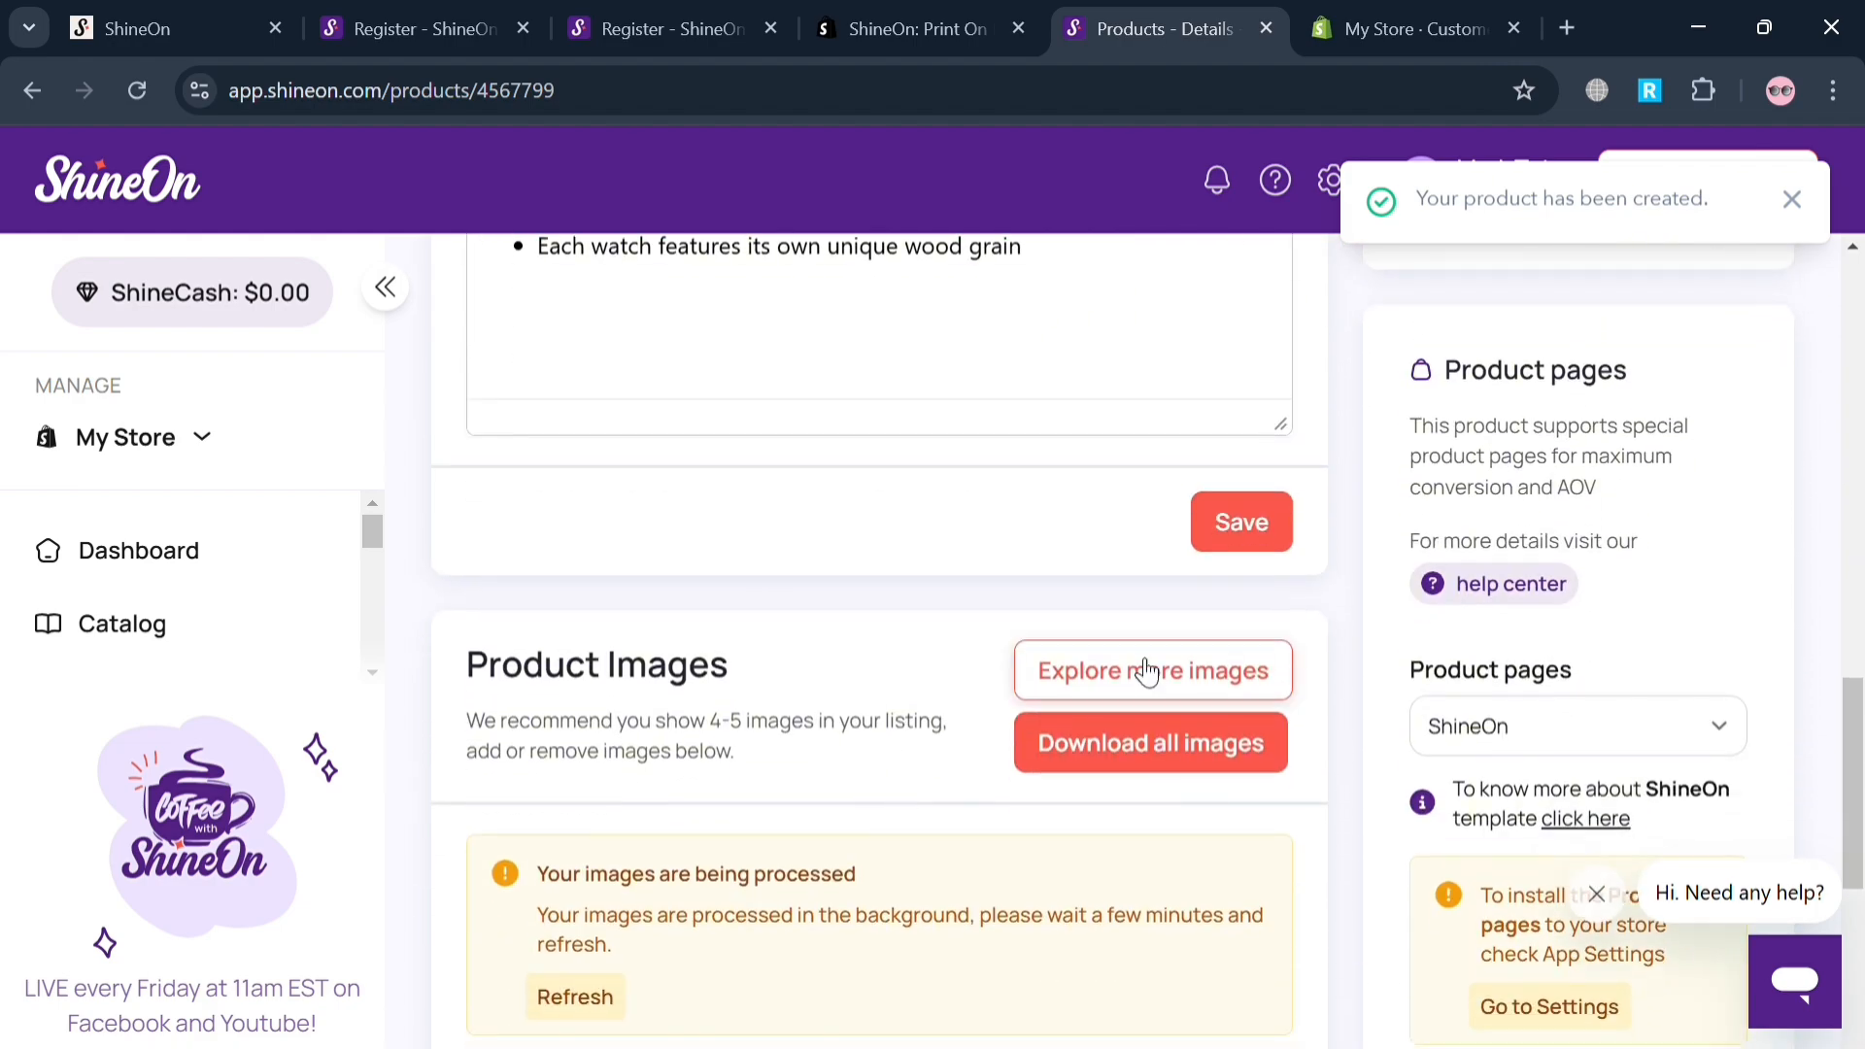
left_click(1273, 521)
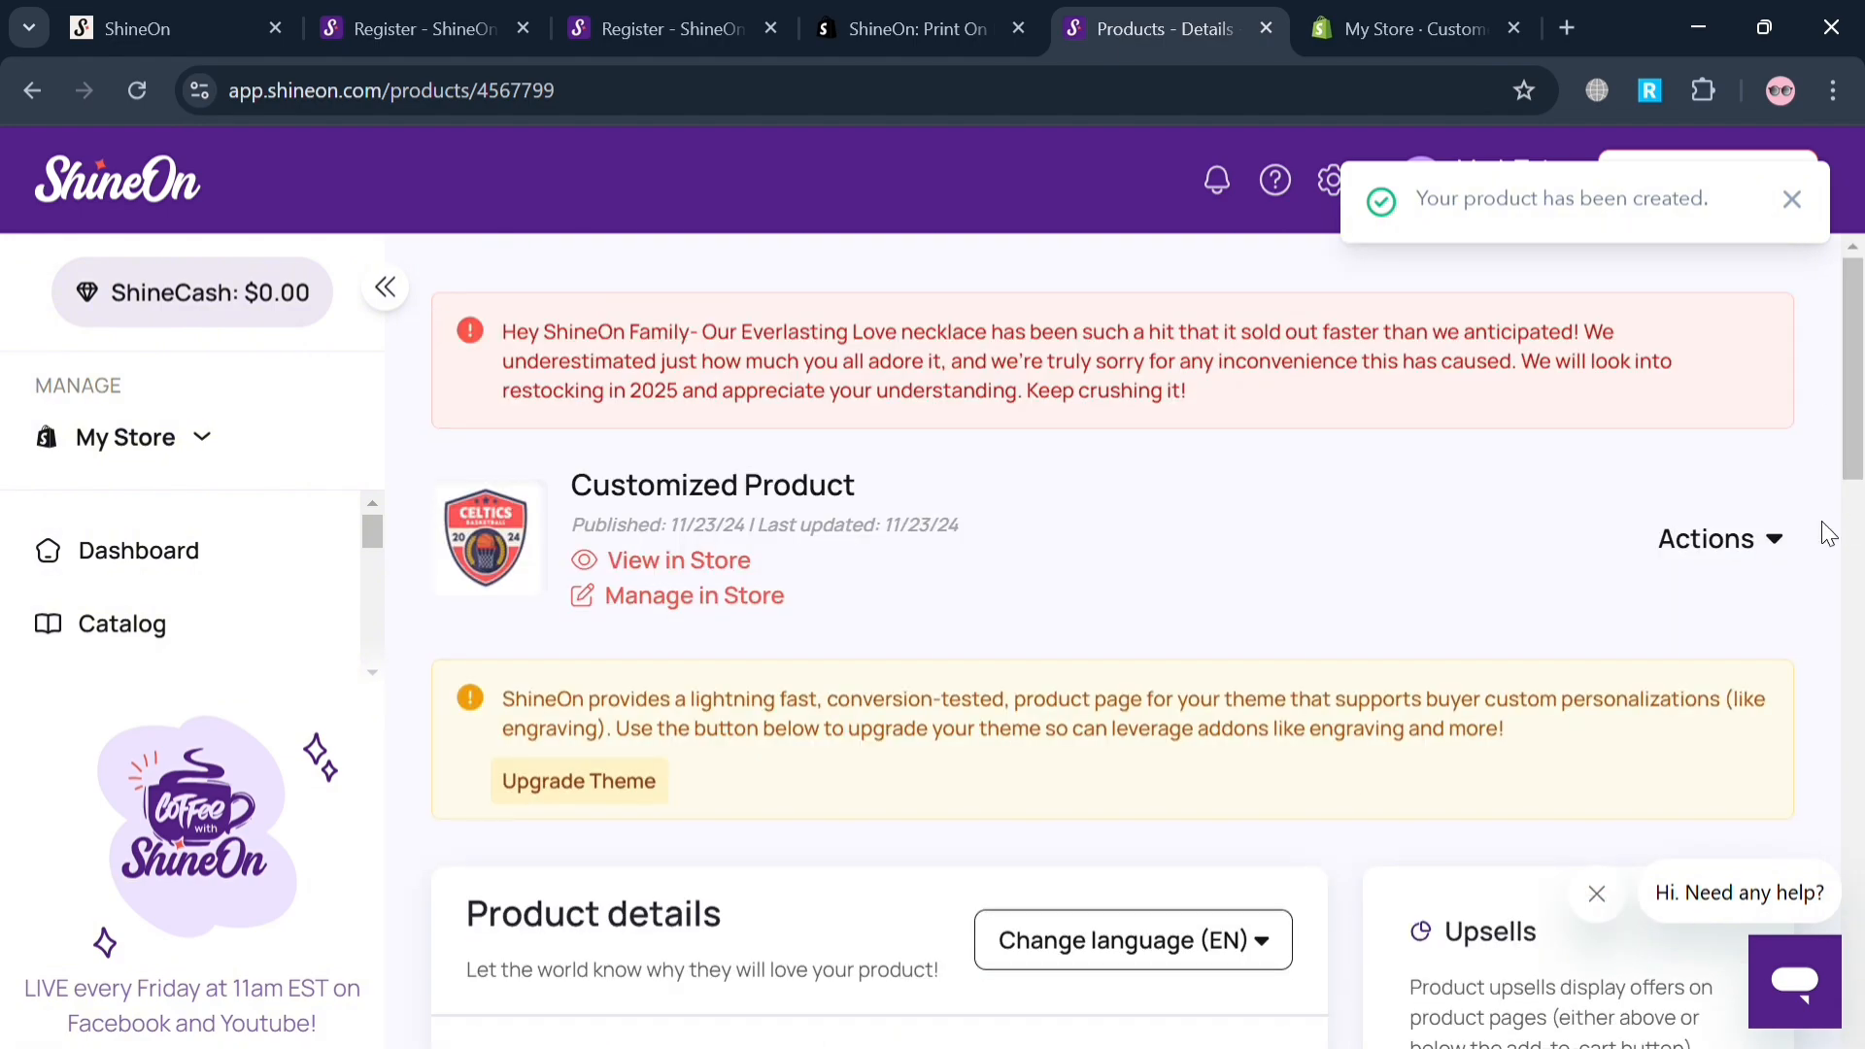
View Customized Product in the online store and look over its images, price and description.
left_click(710, 572)
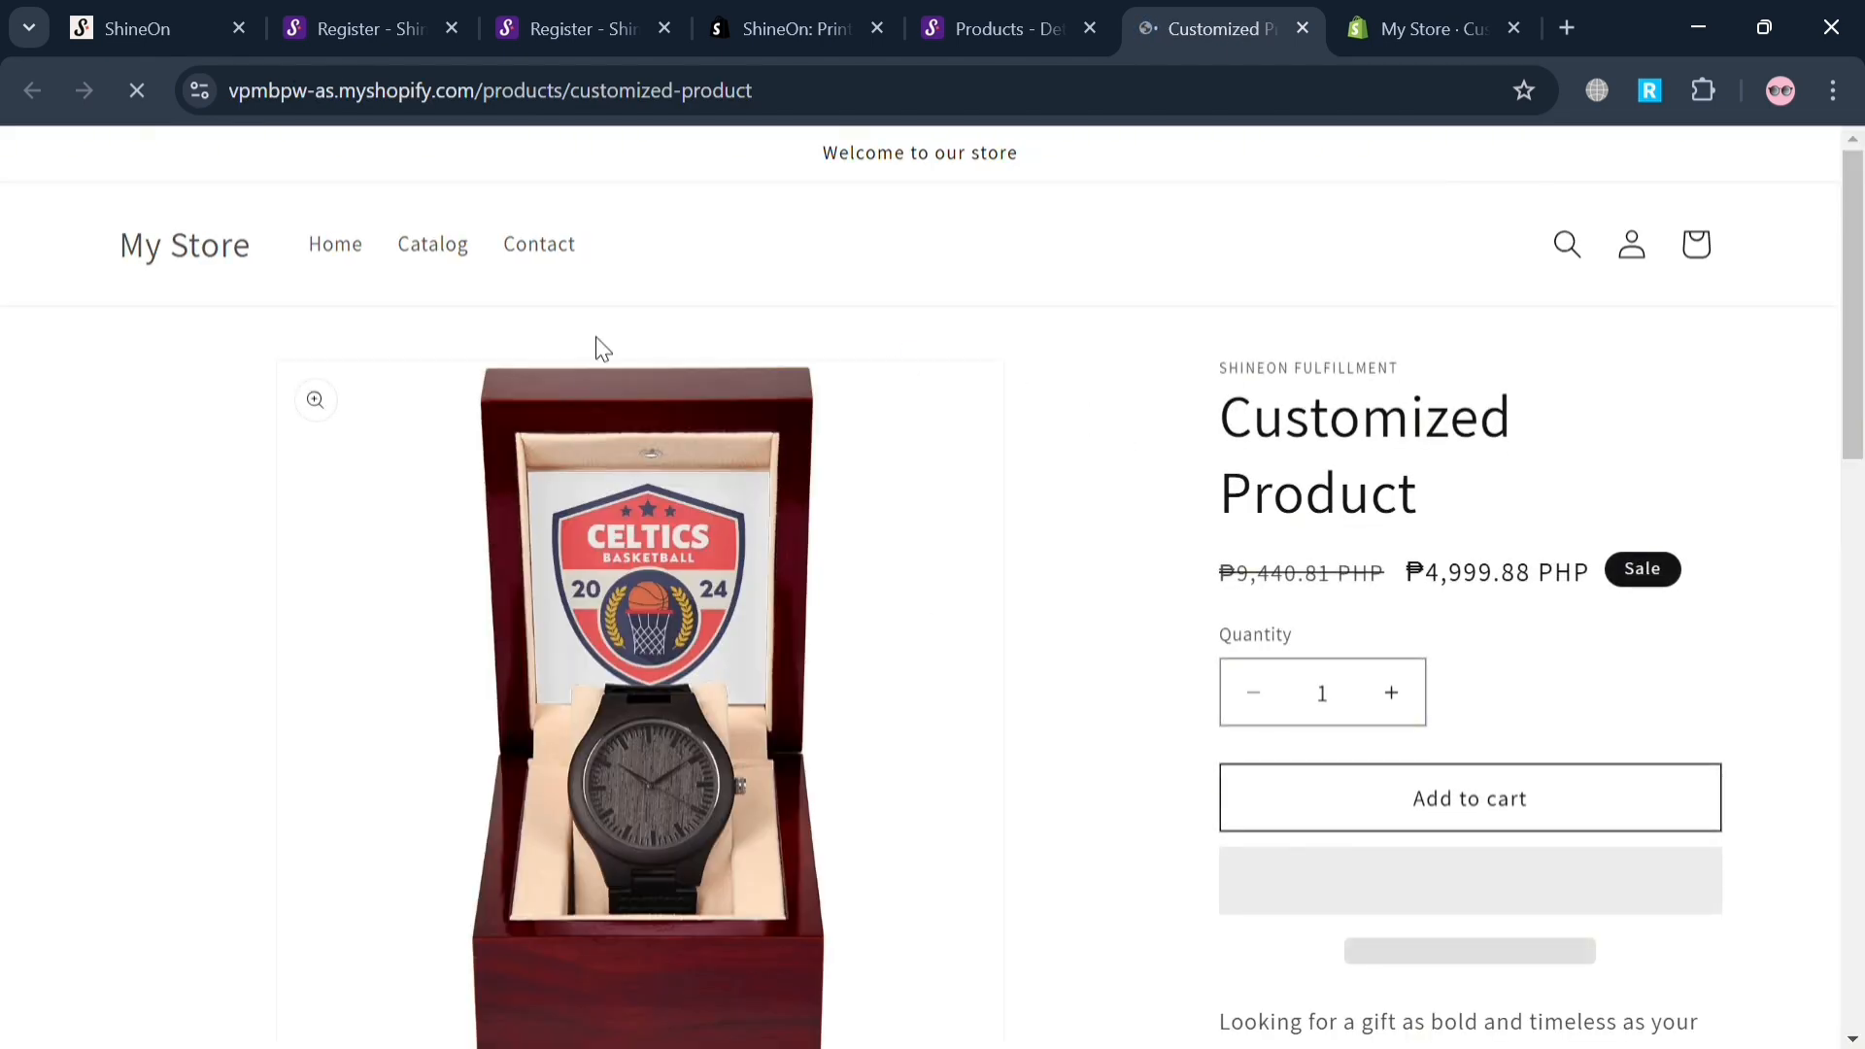
scroll(858, 854, "down", 4)
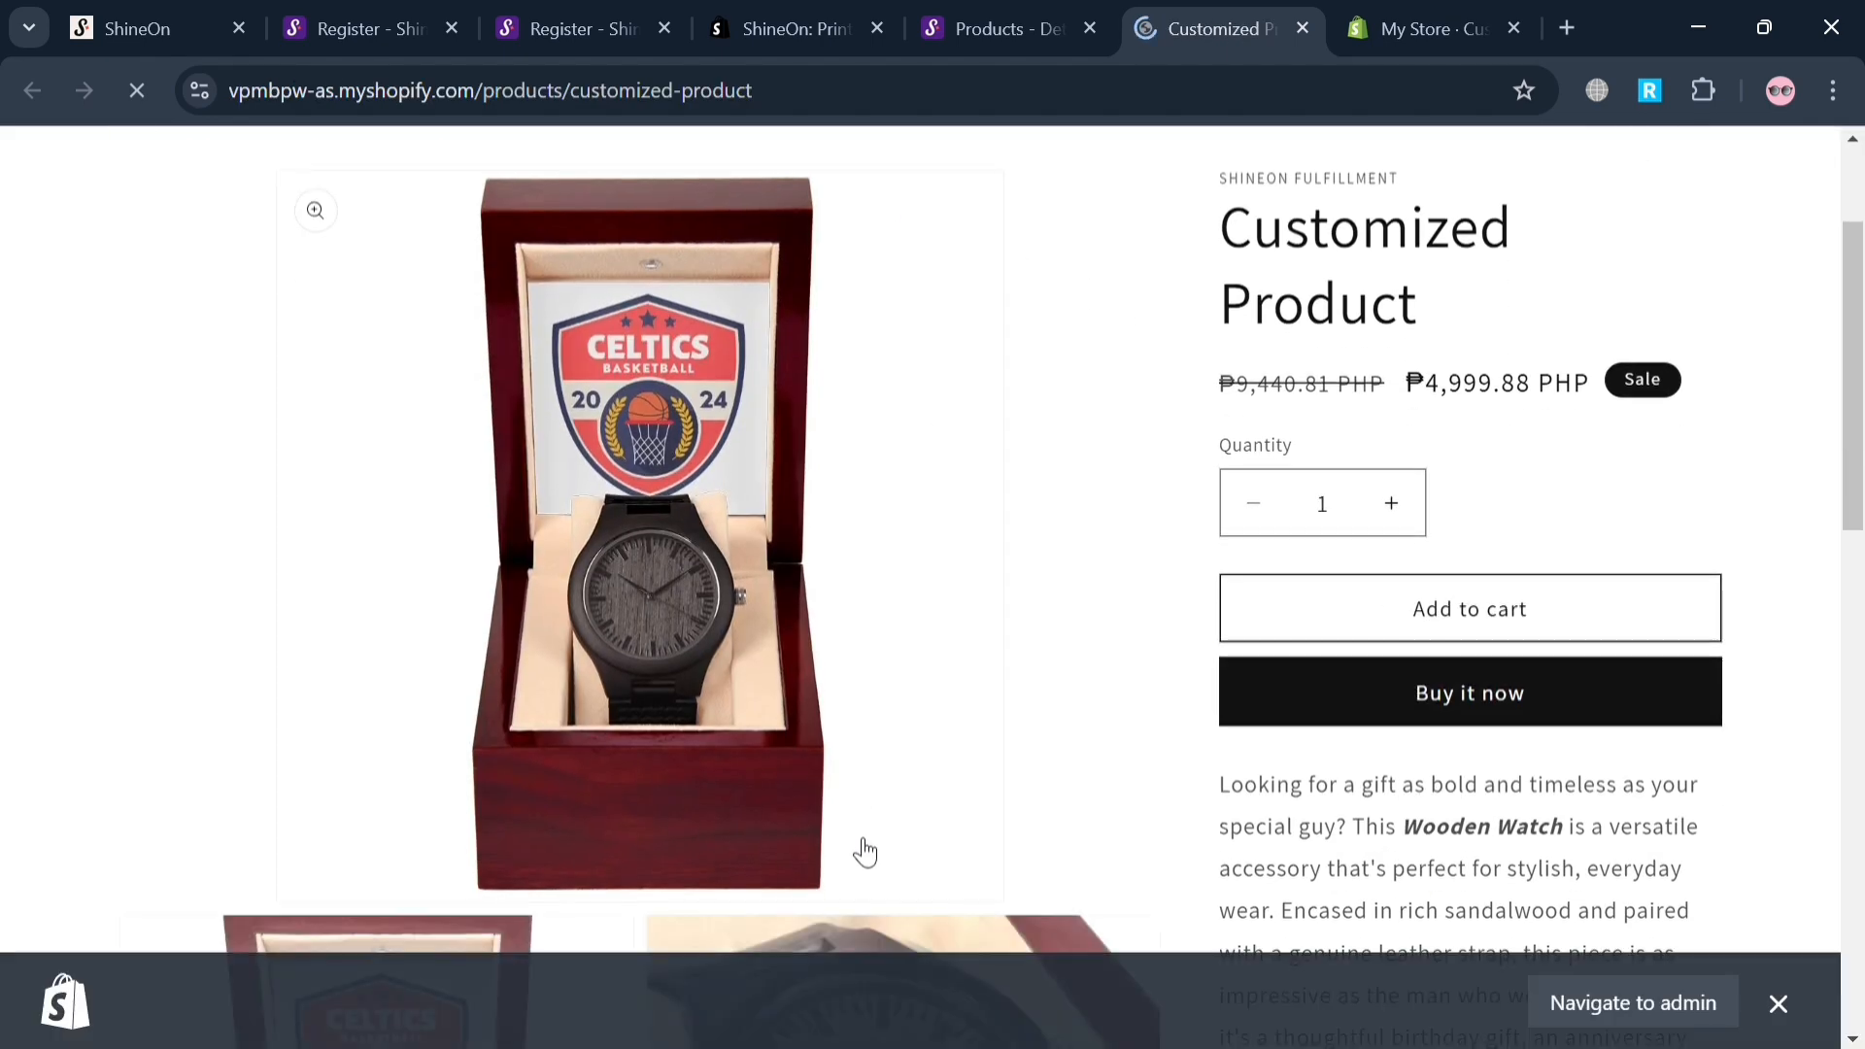
scroll(864, 851, "down", 6)
scroll(854, 849, "down", 3)
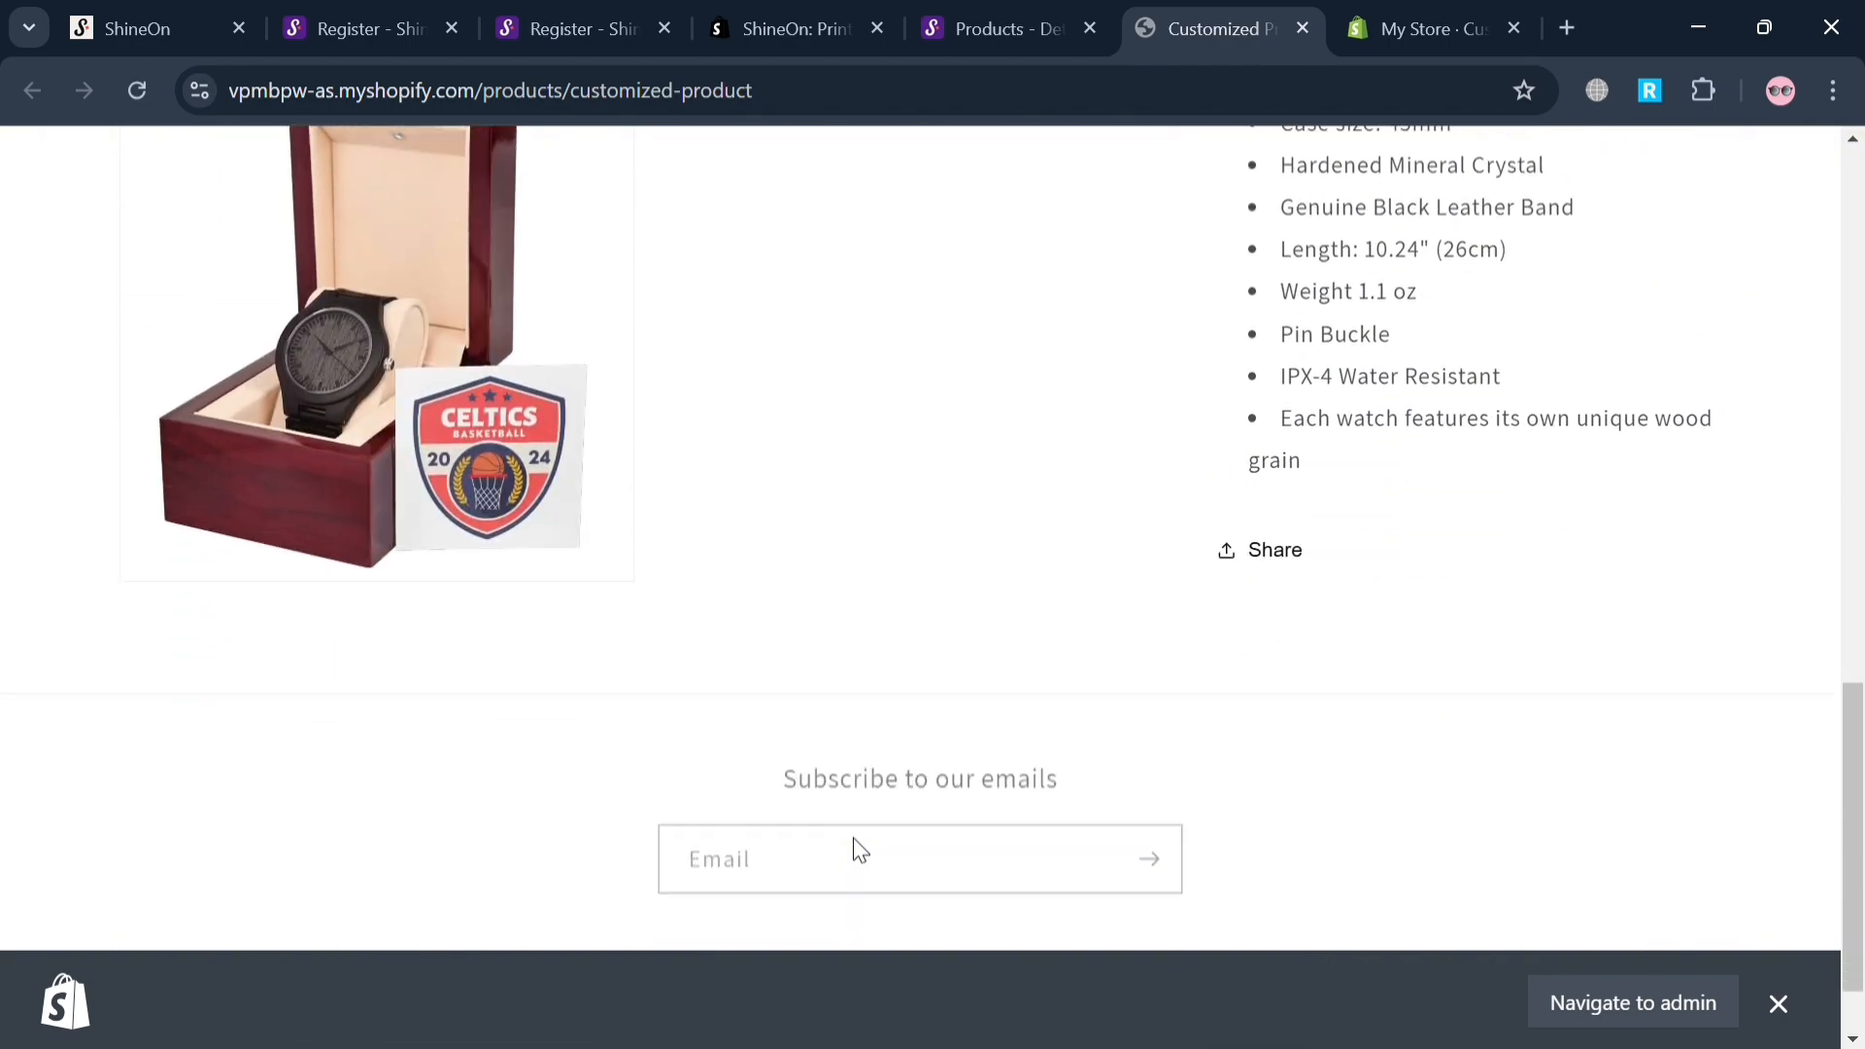
scroll(1374, 721, "up", 15)
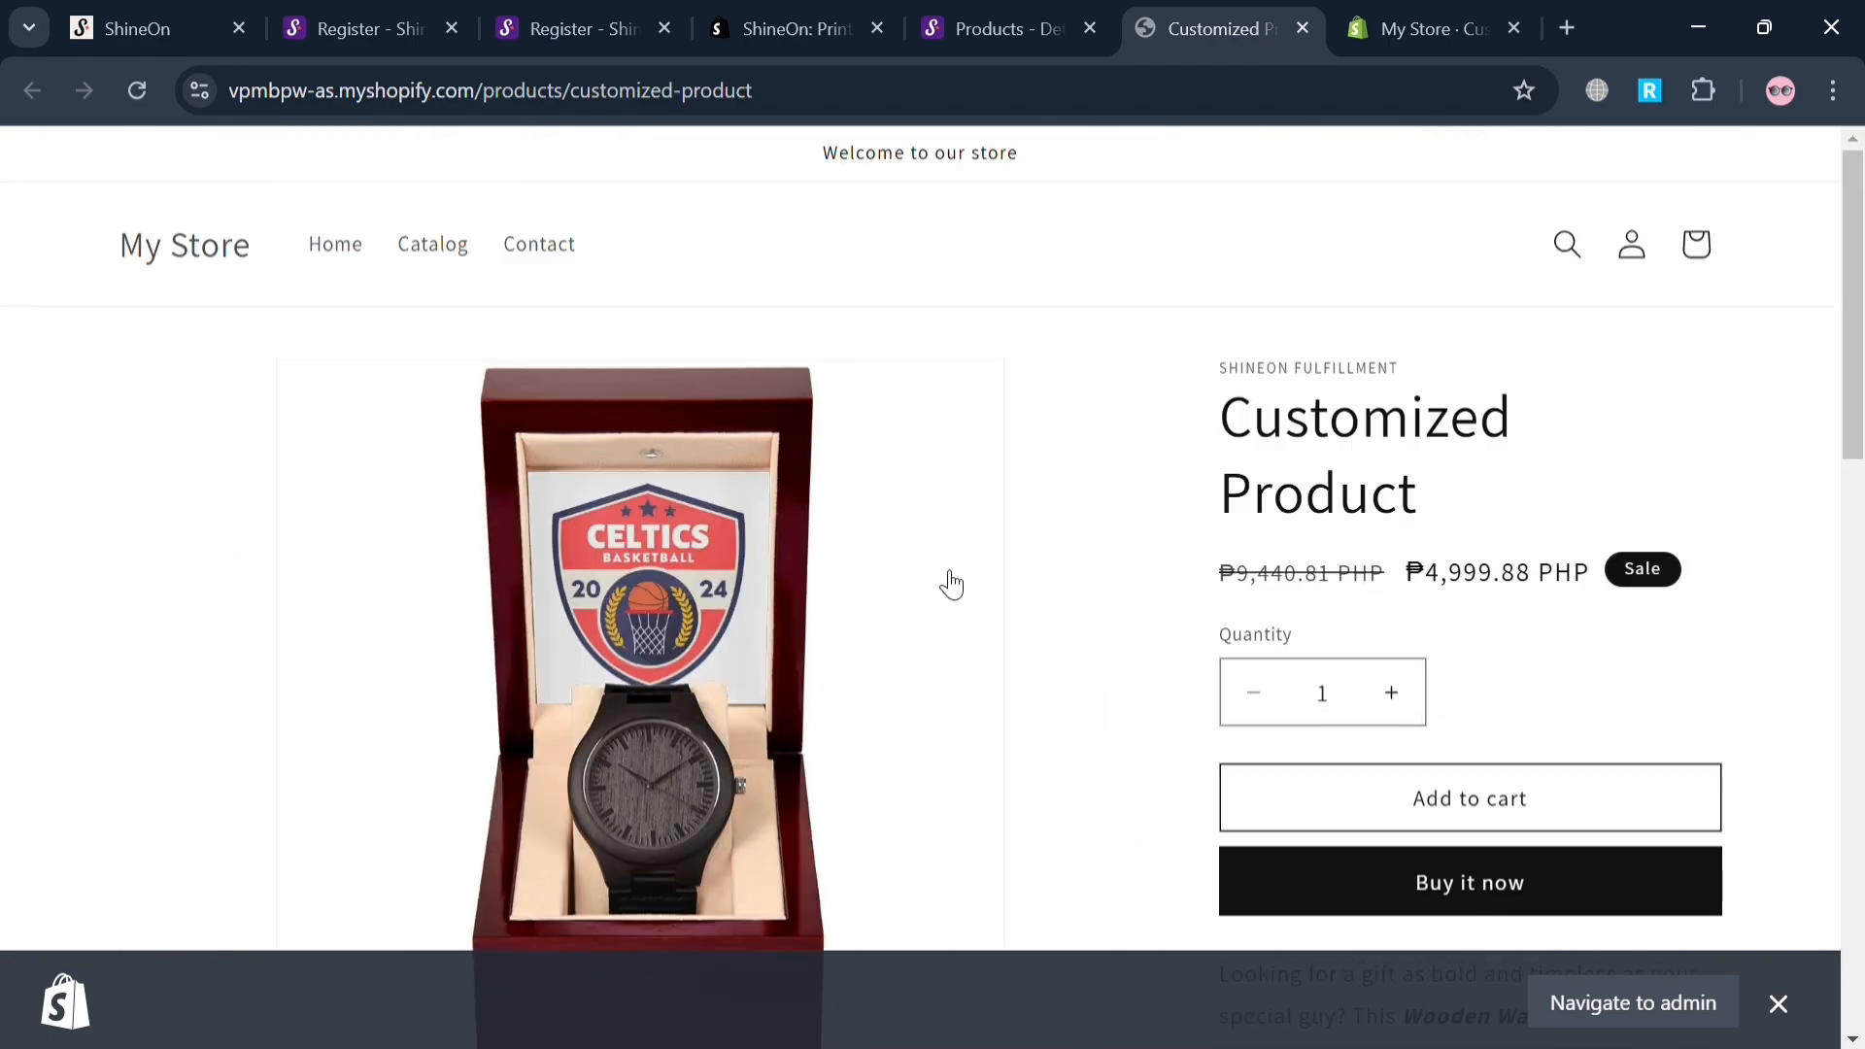
Switch to the Shopify admin, open Customized Product from the product list, and review its description, media and pricing.
left_click(1496, 21)
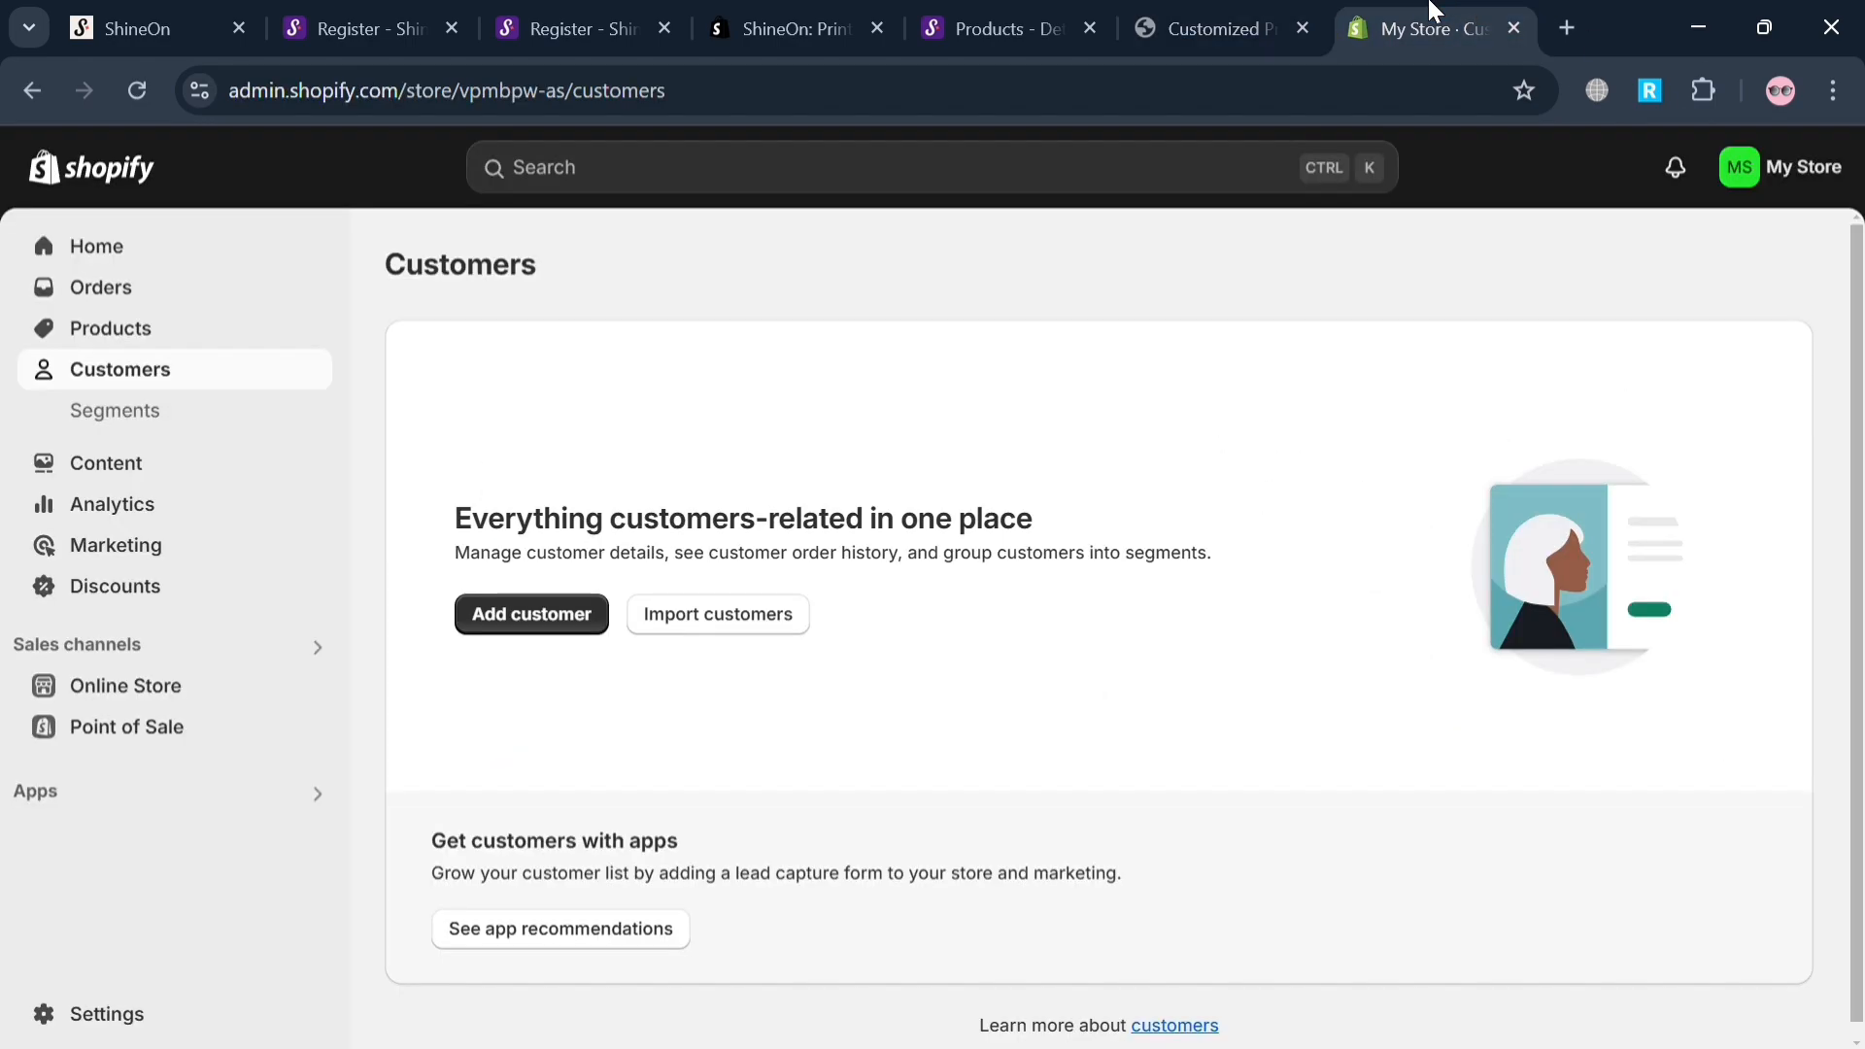
left_click(184, 327)
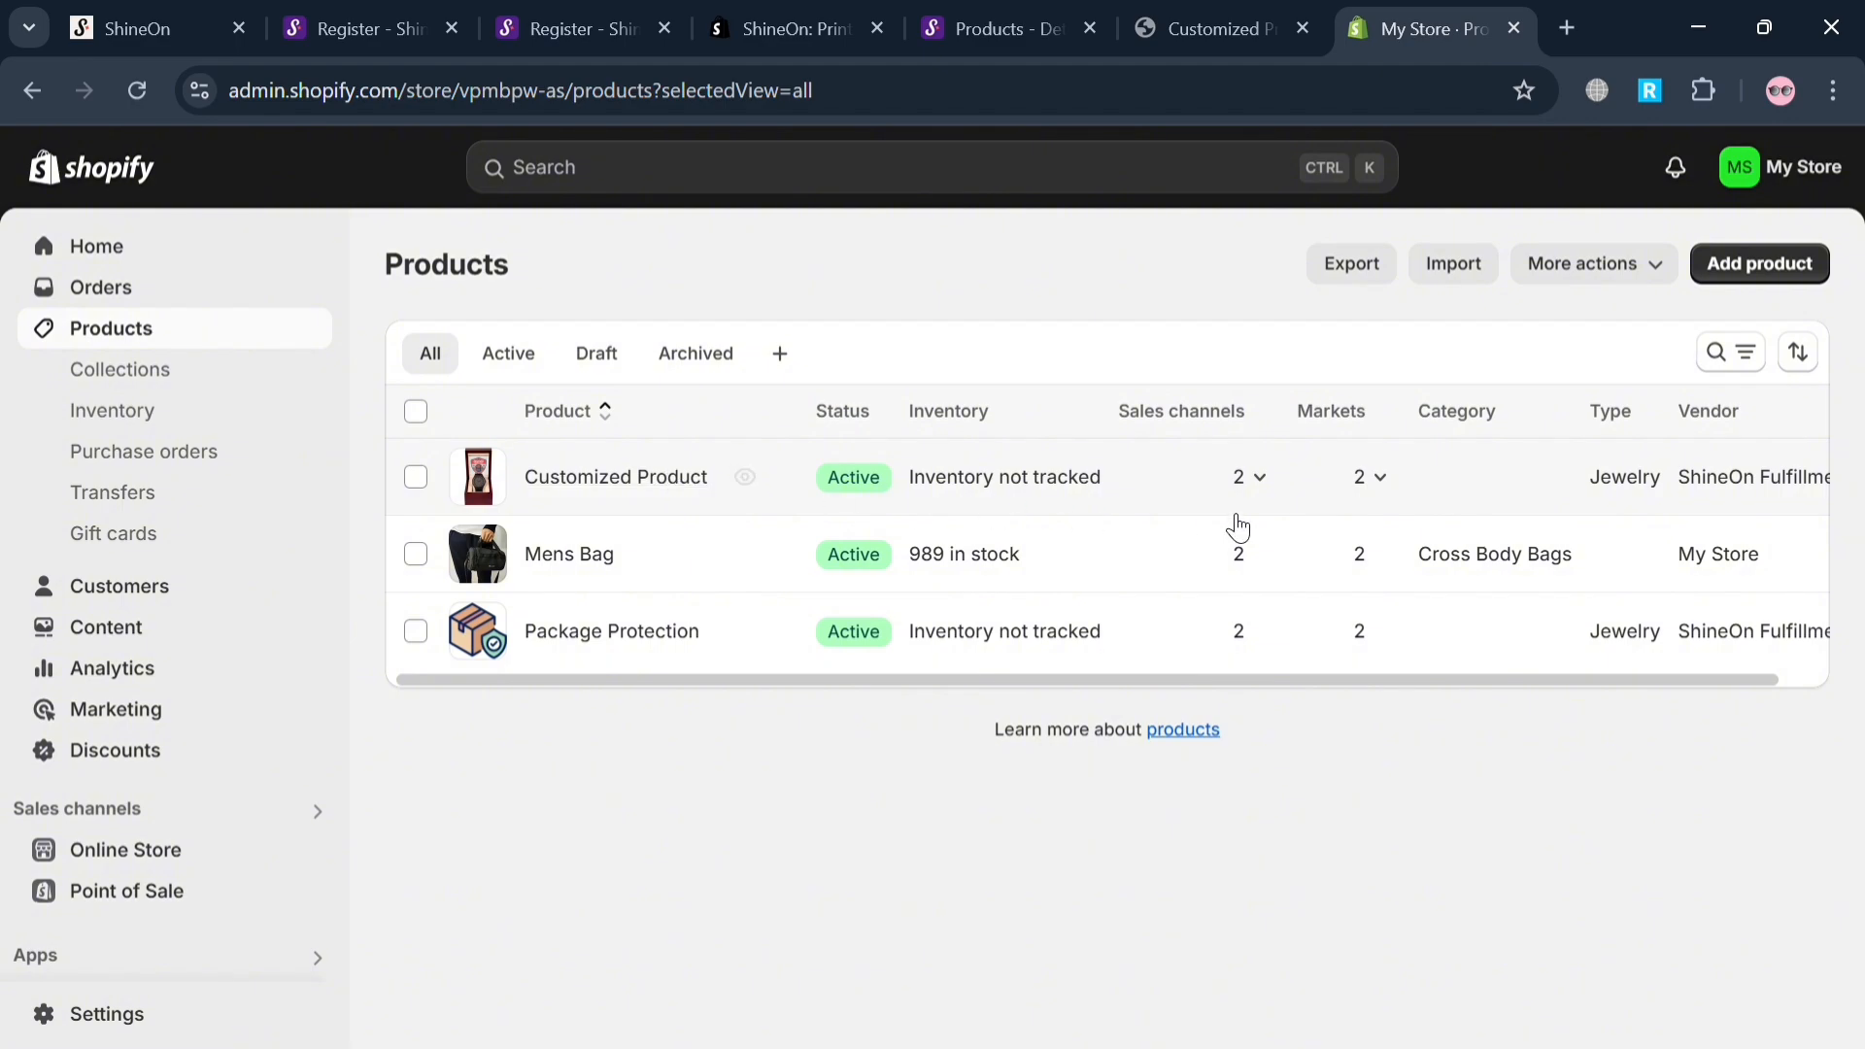
left_click(707, 478)
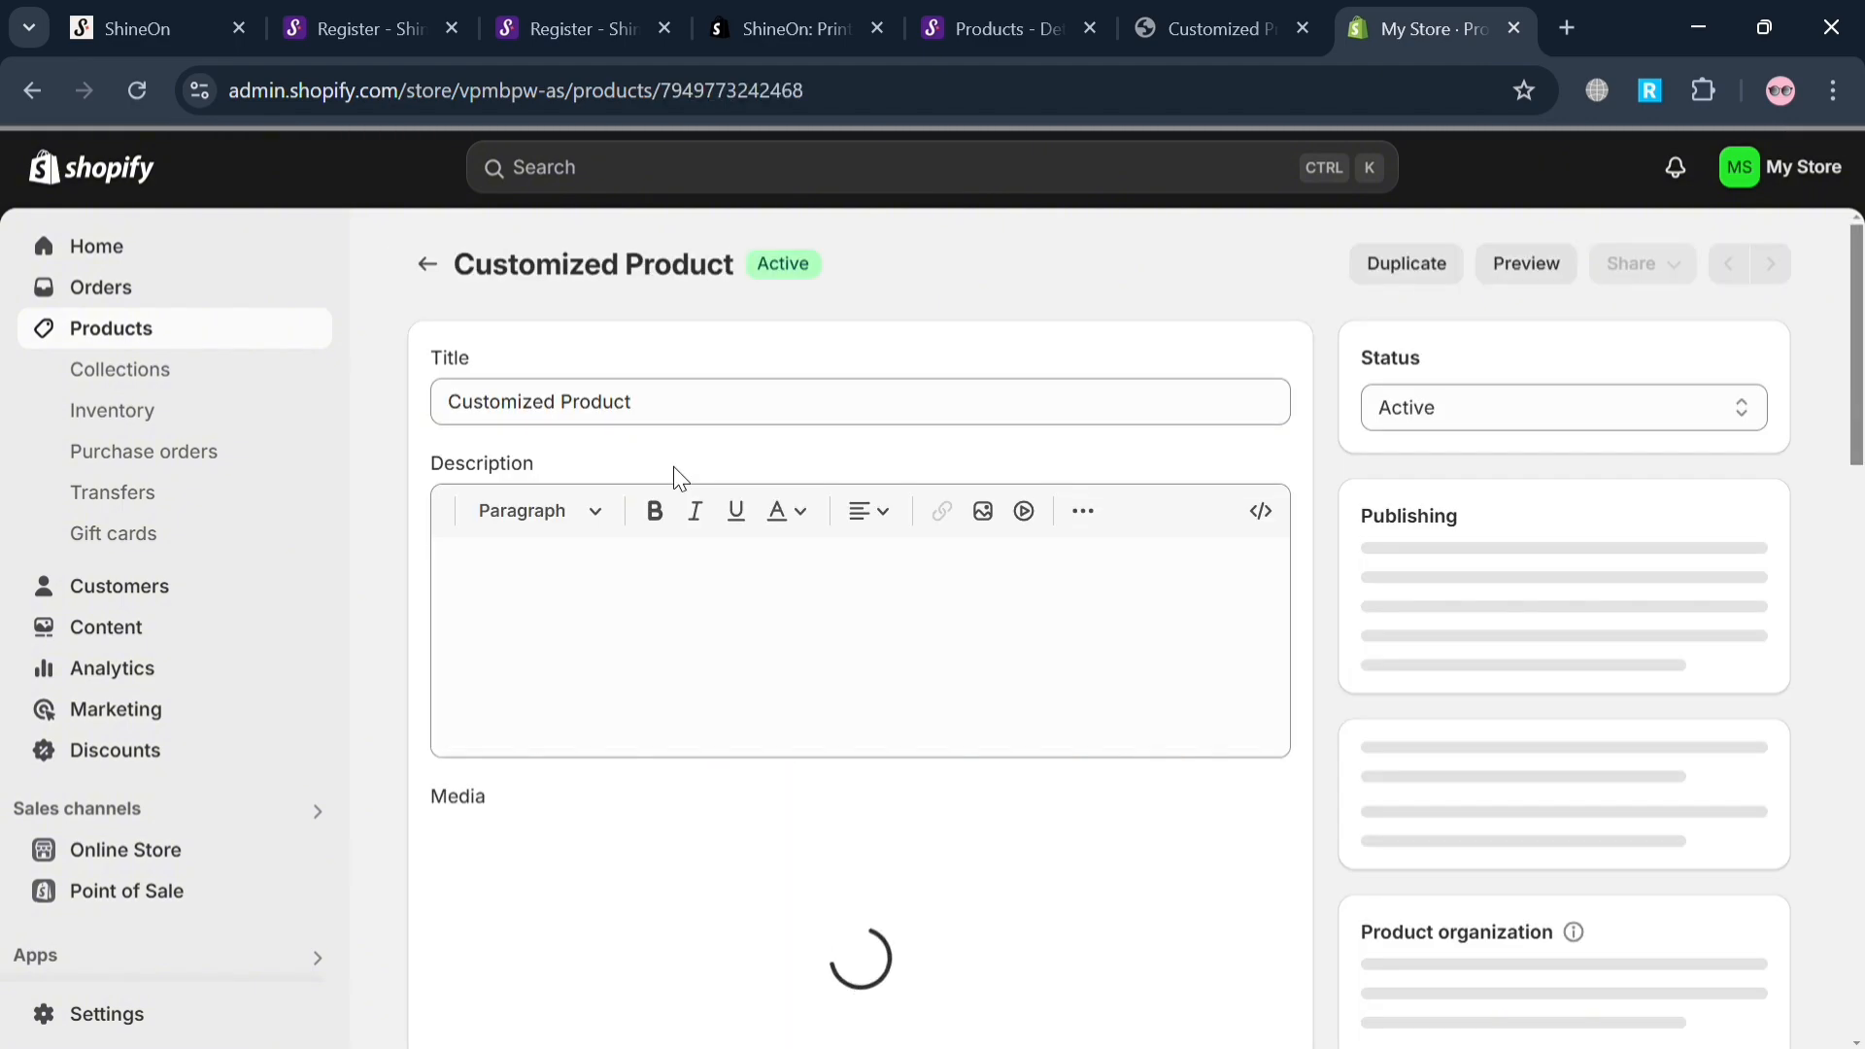
scroll(1182, 767, "down", 10)
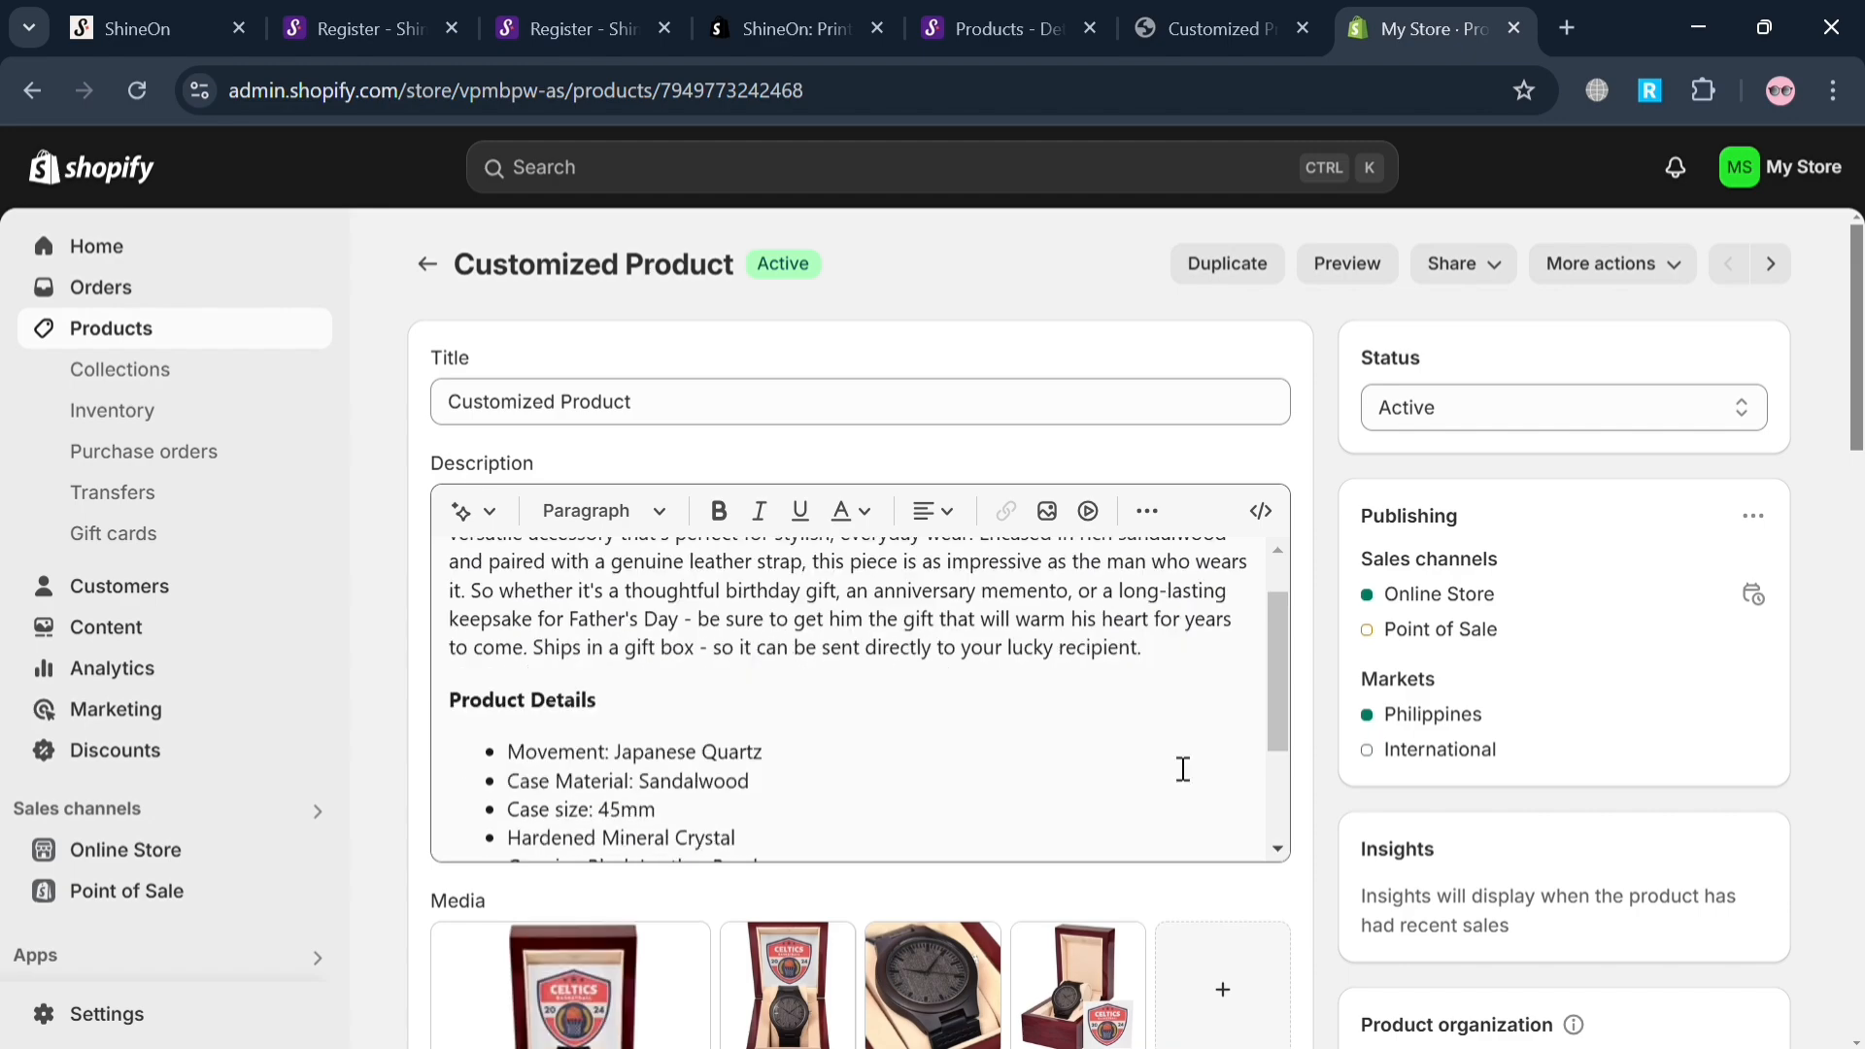
scroll(1182, 767, "down", 10)
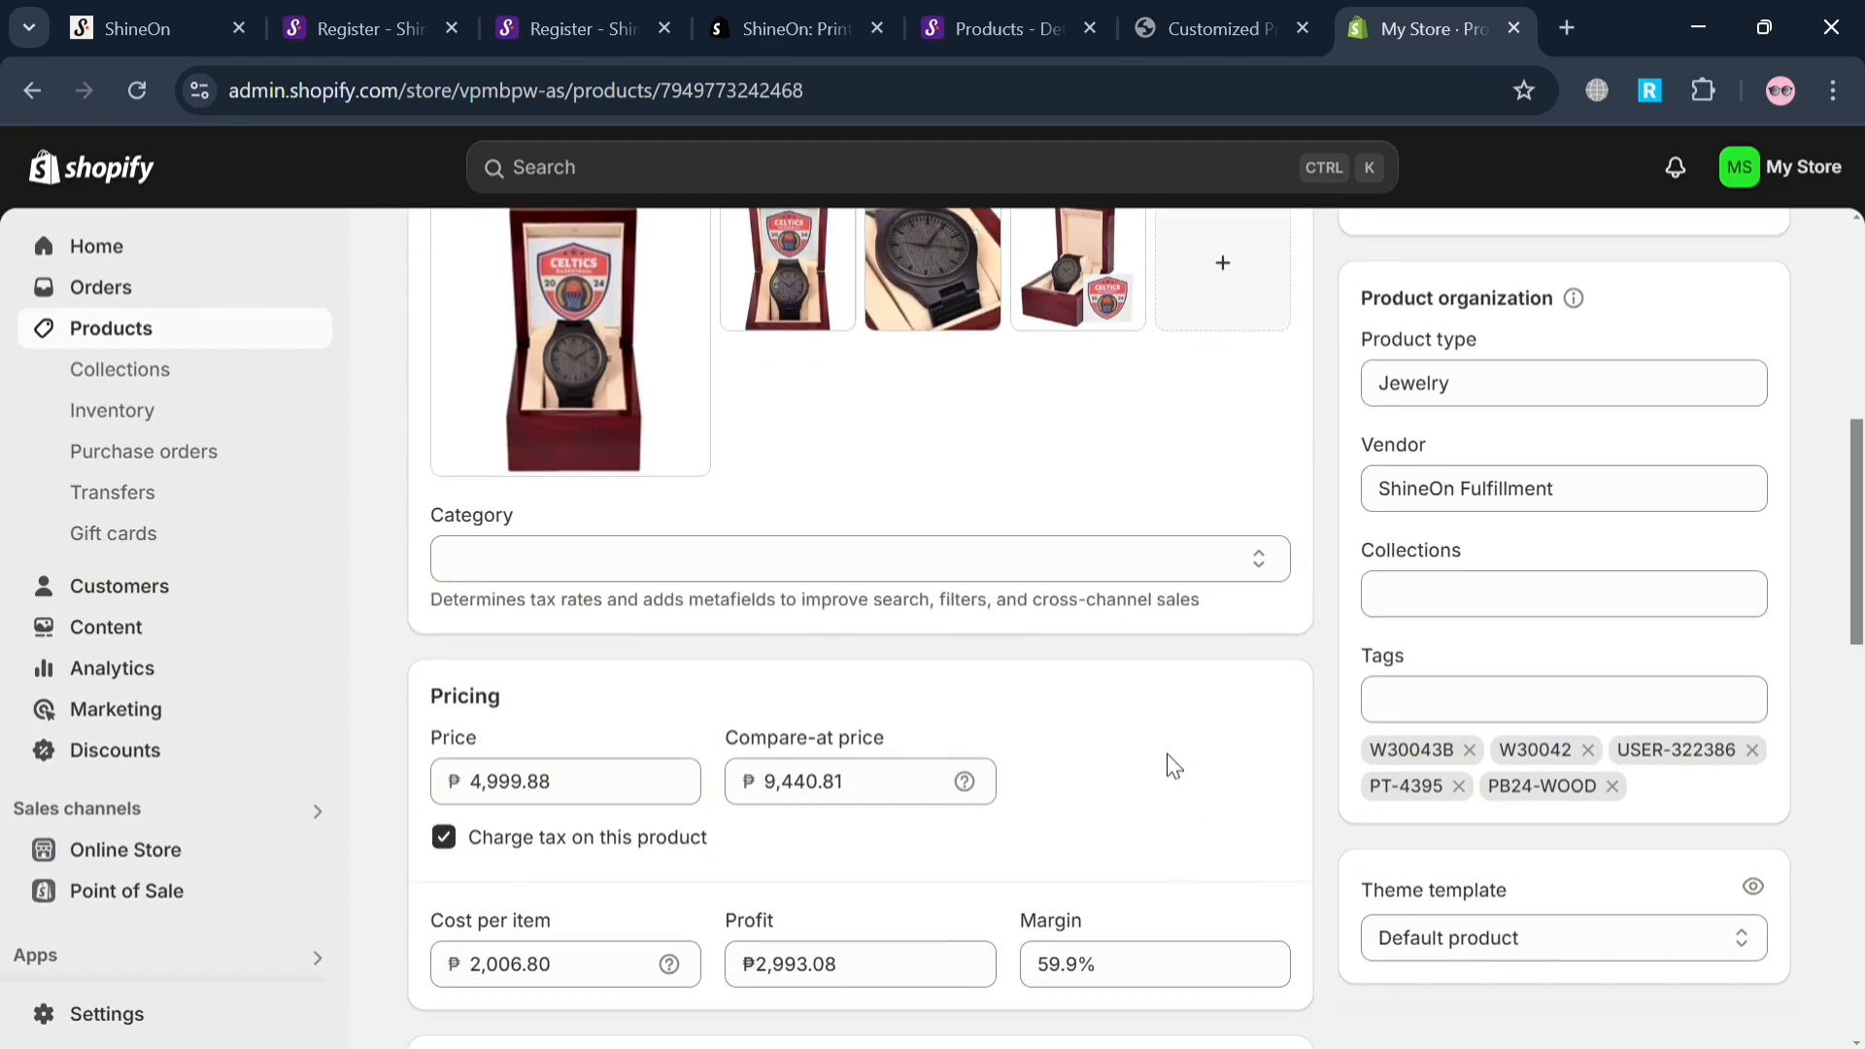
scroll(1174, 766, "up", 20)
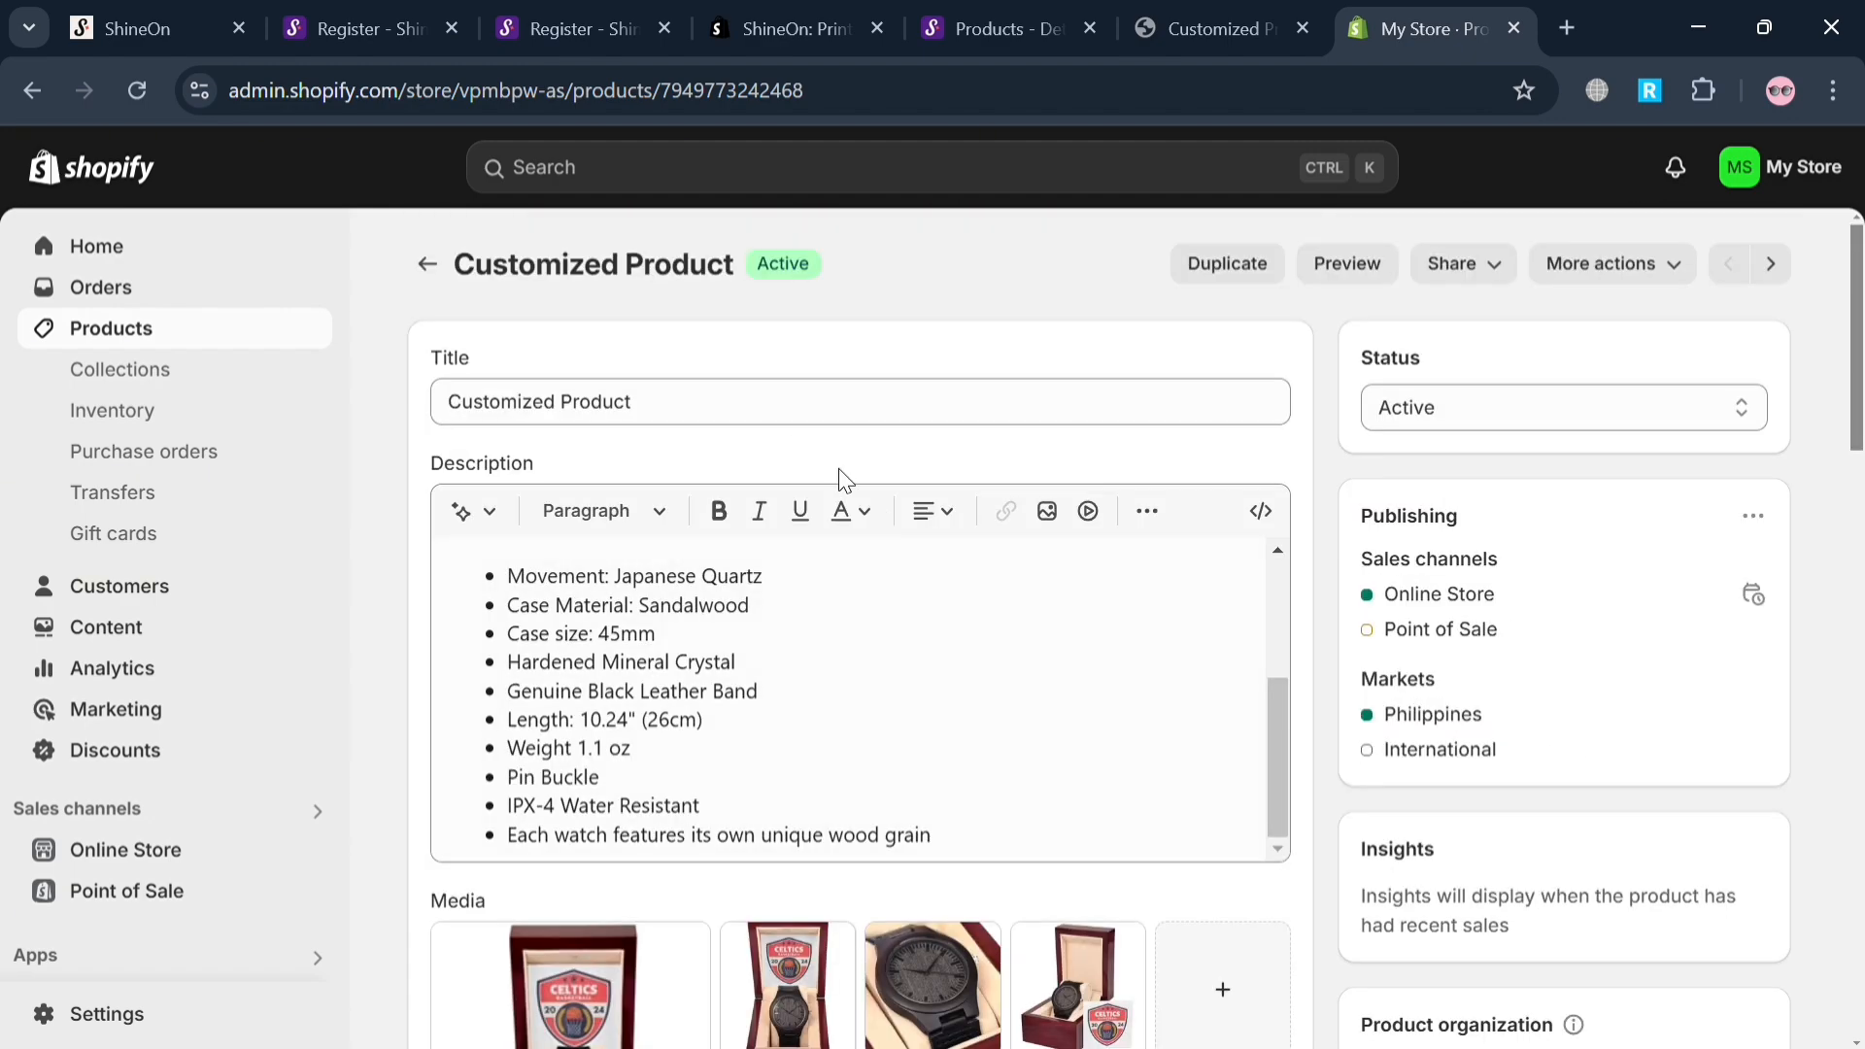
Change the product's title to "Celtics Watch" and save the product.
triple_click(789, 414)
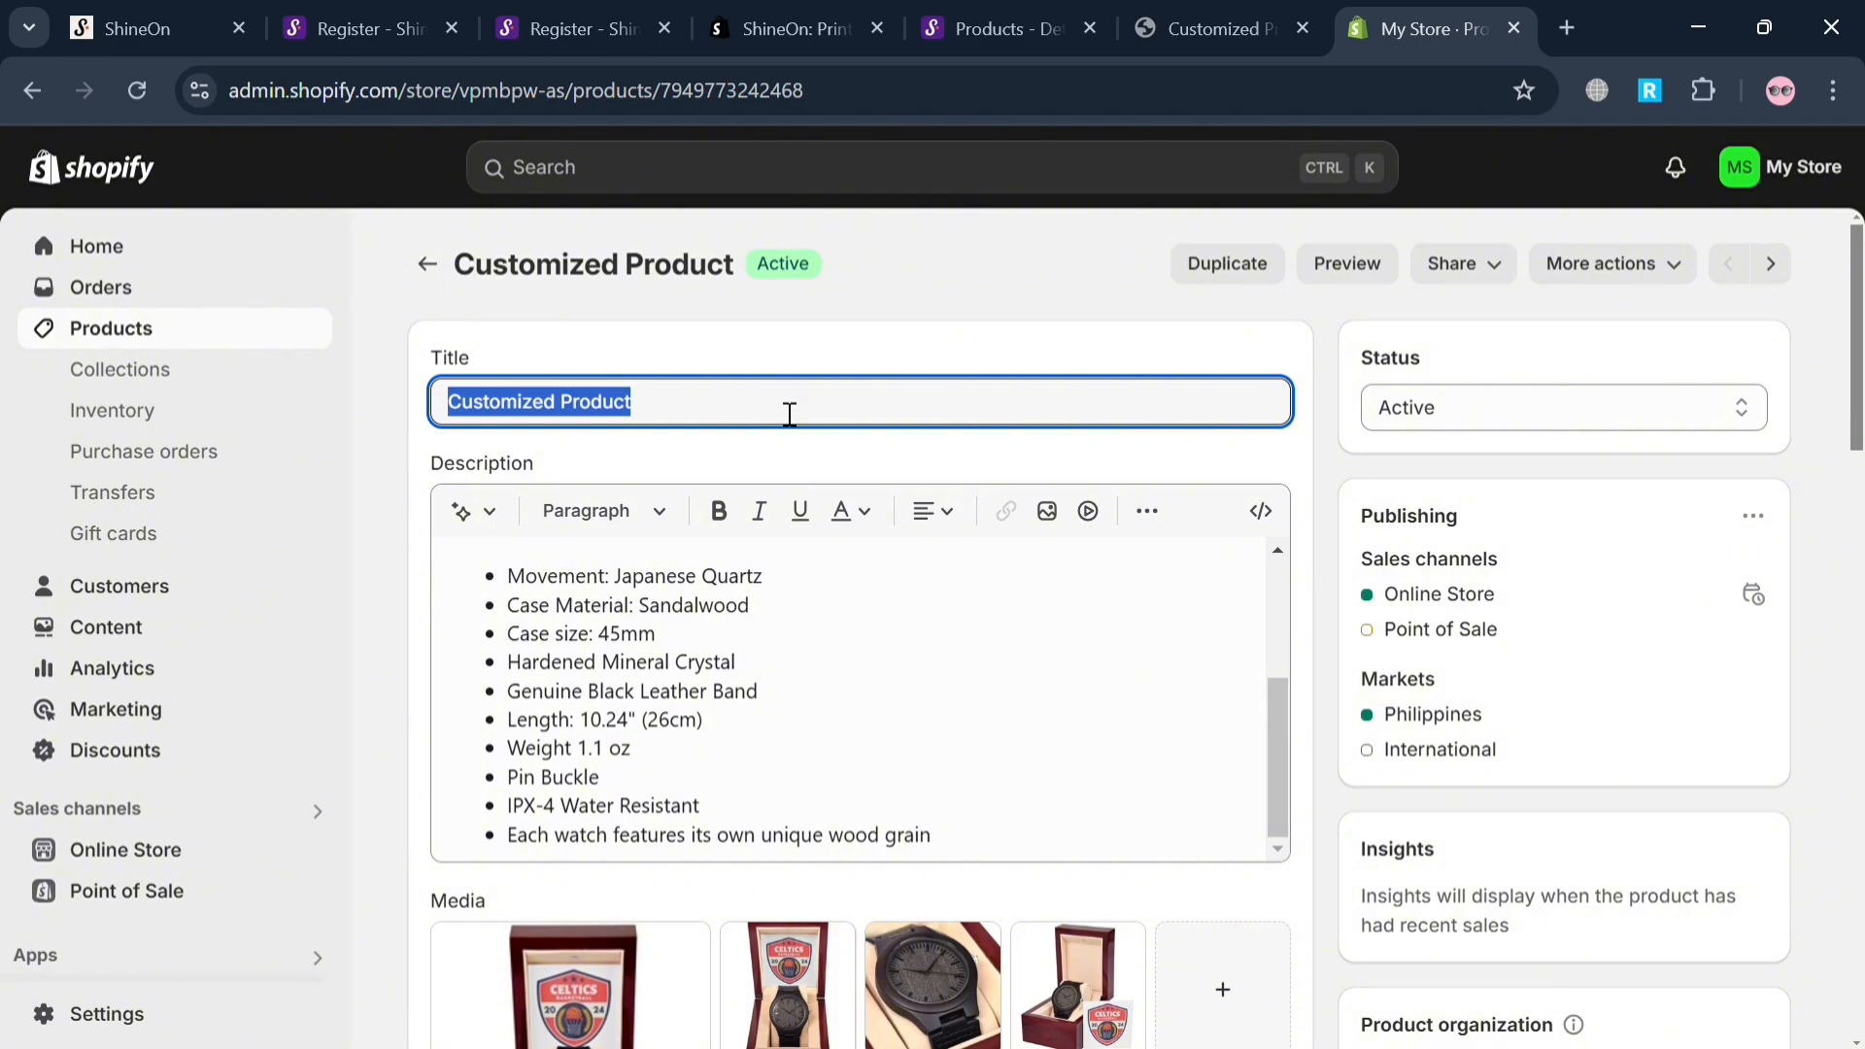
type("Celtics Watch")
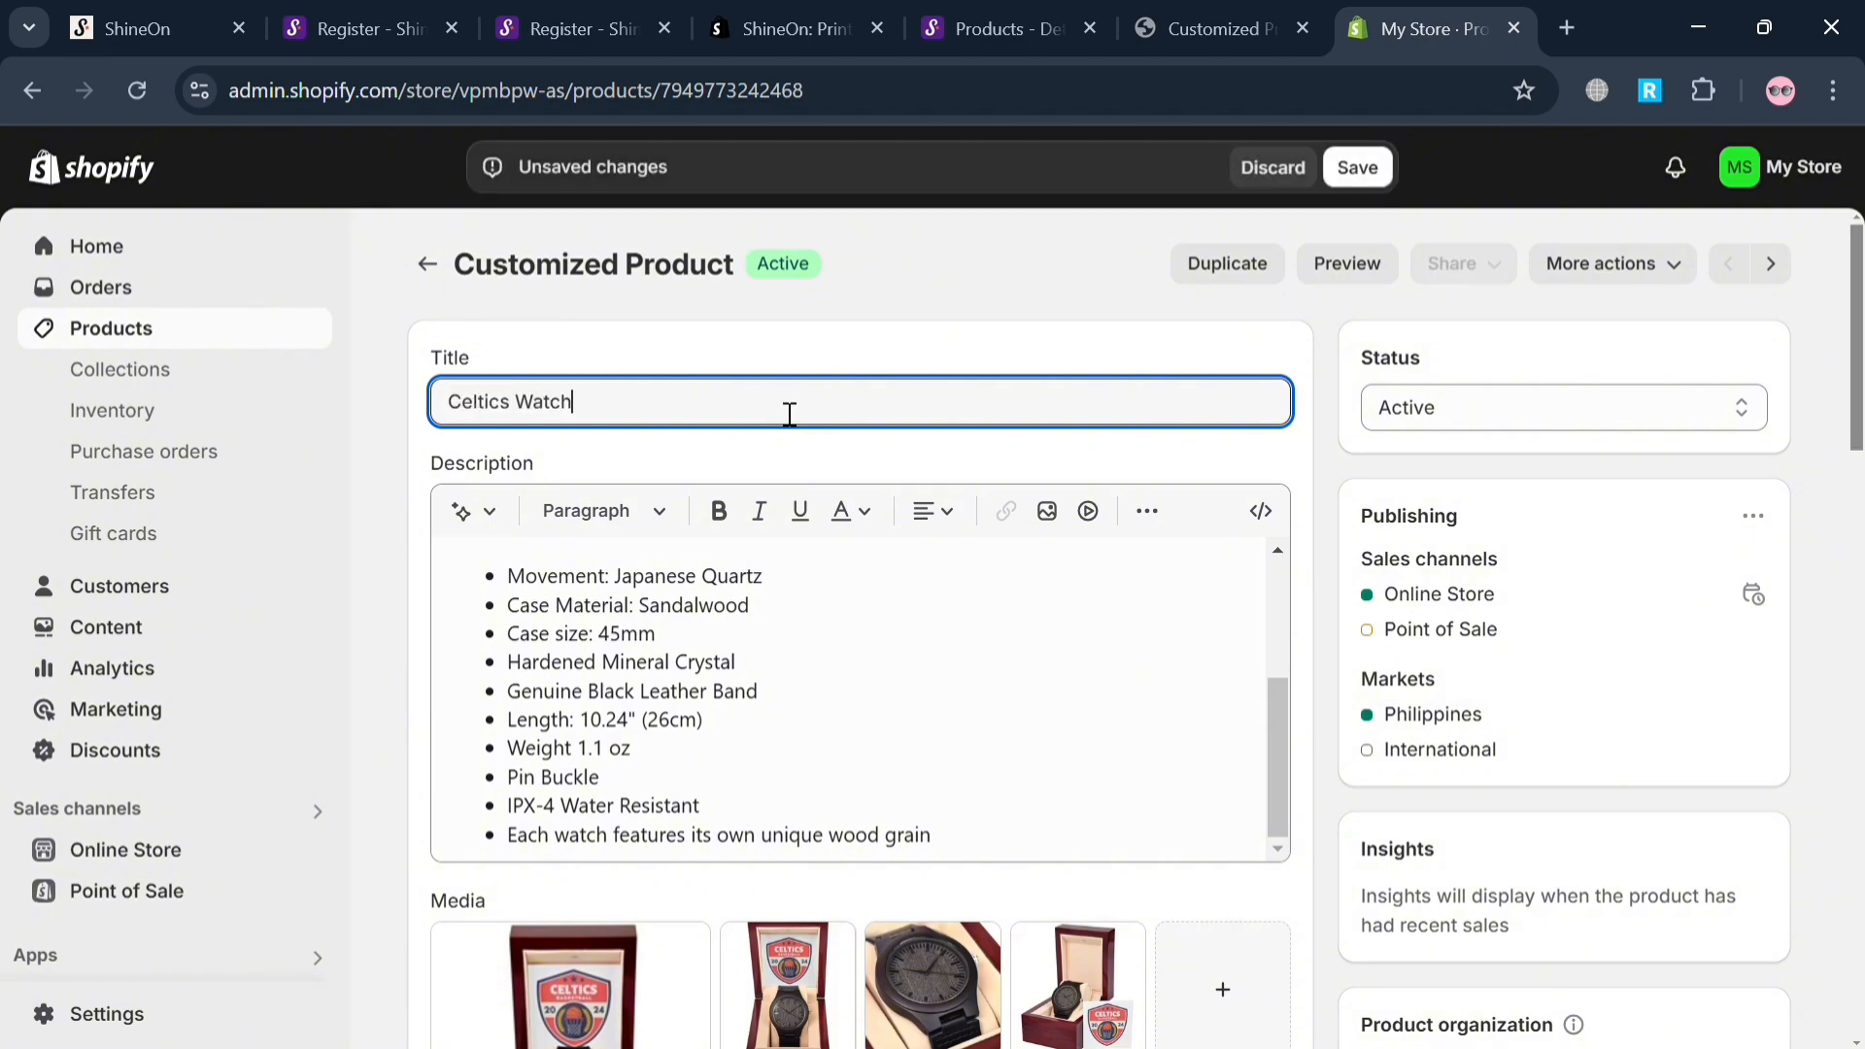
left_click(1193, 700)
scroll(1193, 700, "down", 15)
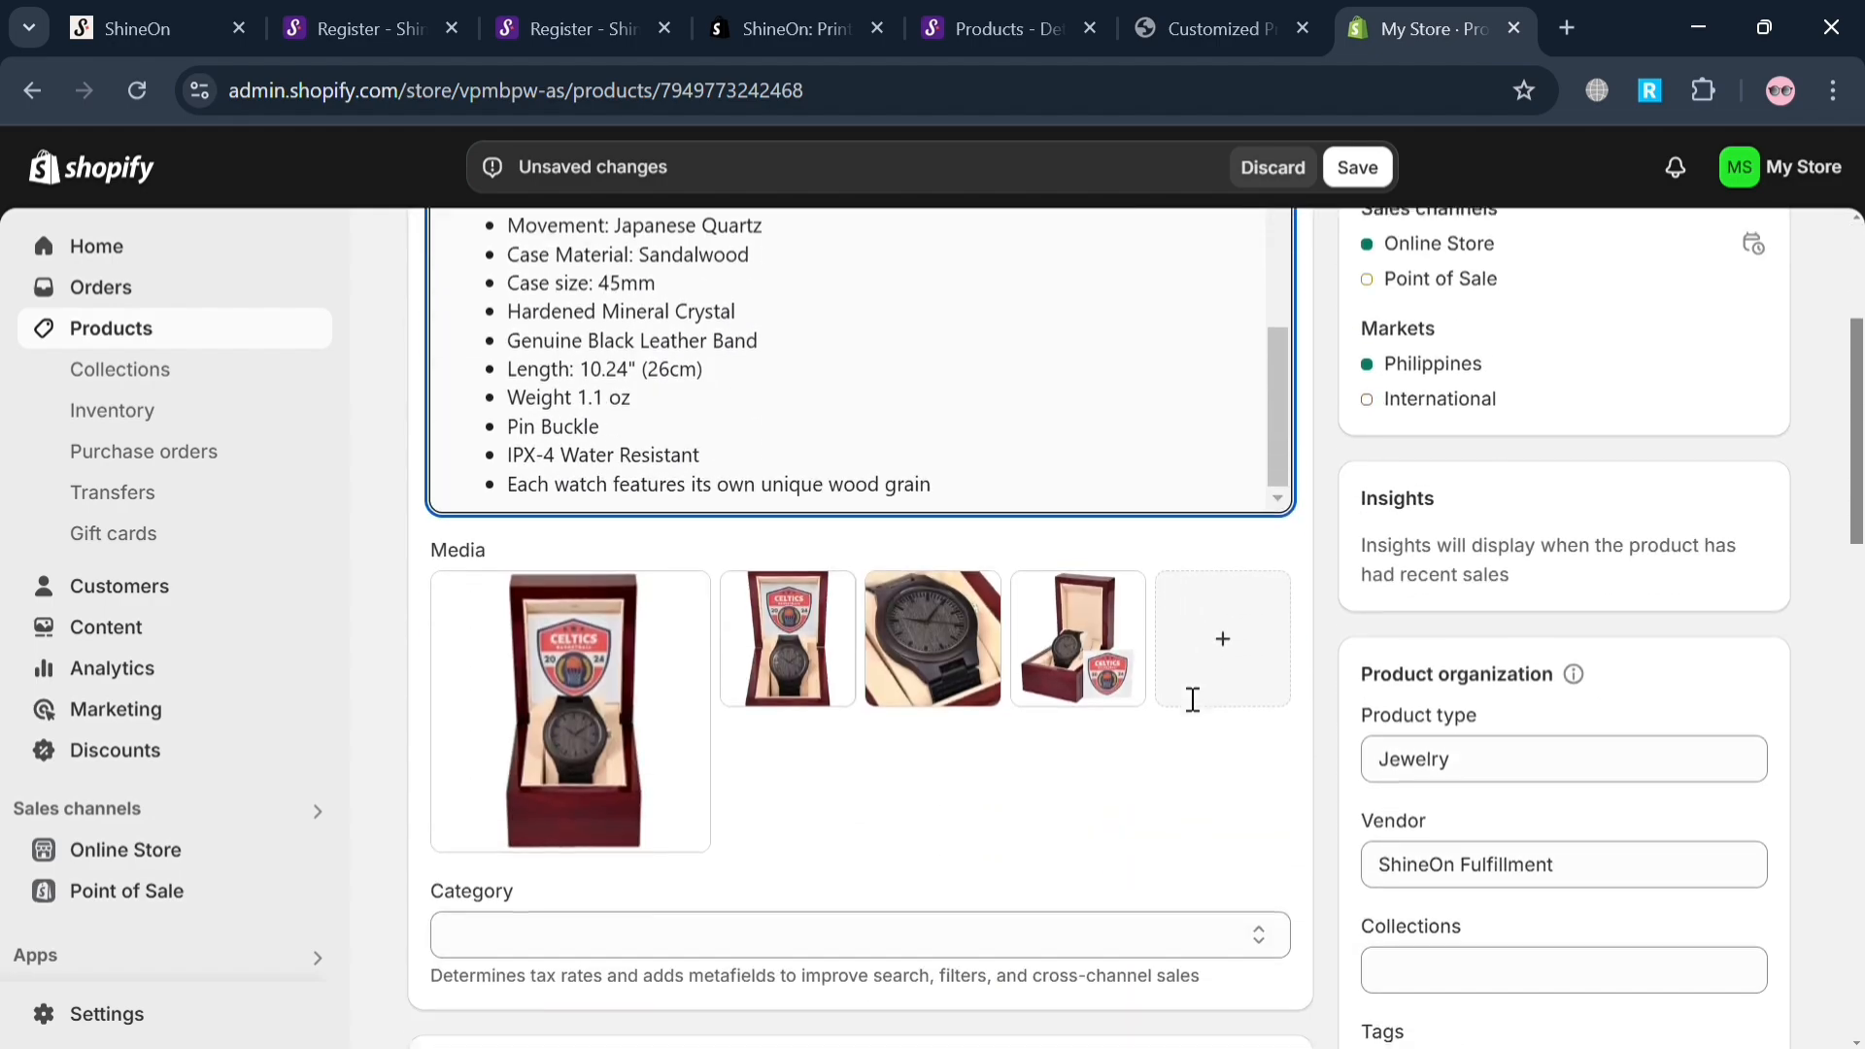
scroll(1178, 696, "down", 5)
scroll(1178, 696, "up", 14)
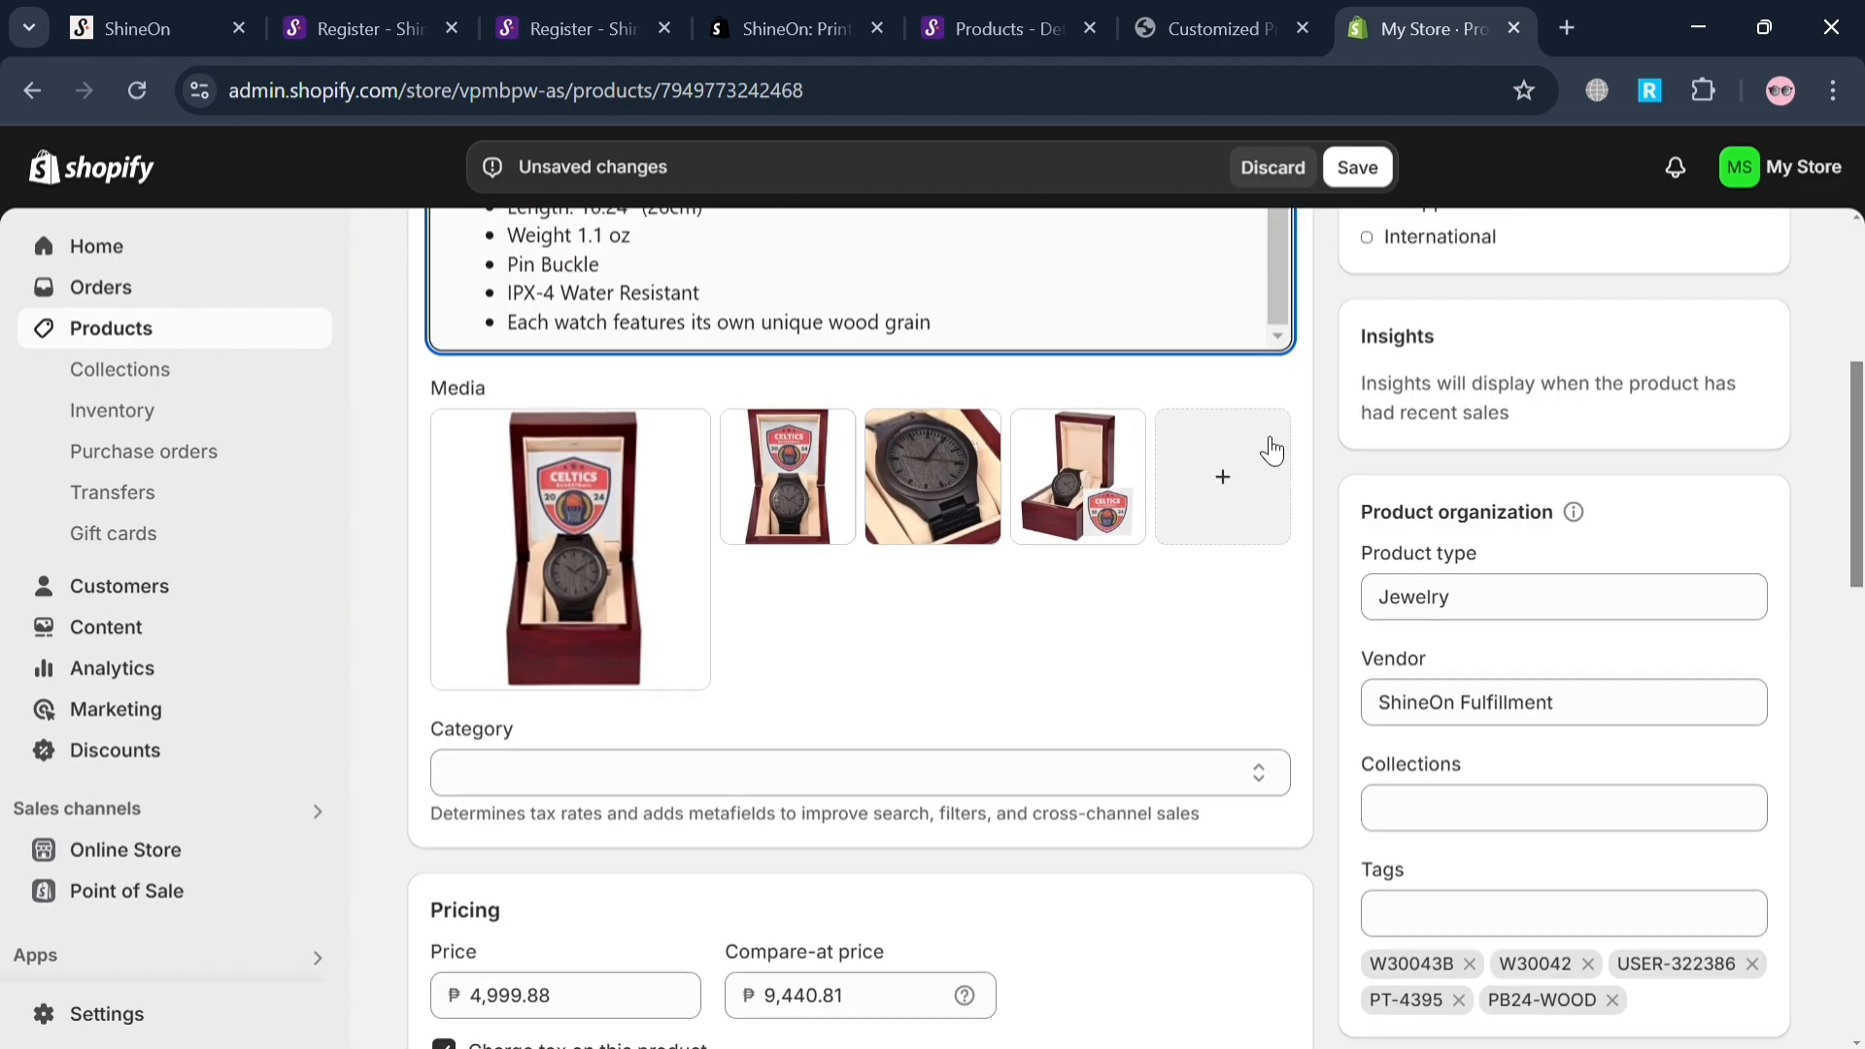
left_click(1346, 180)
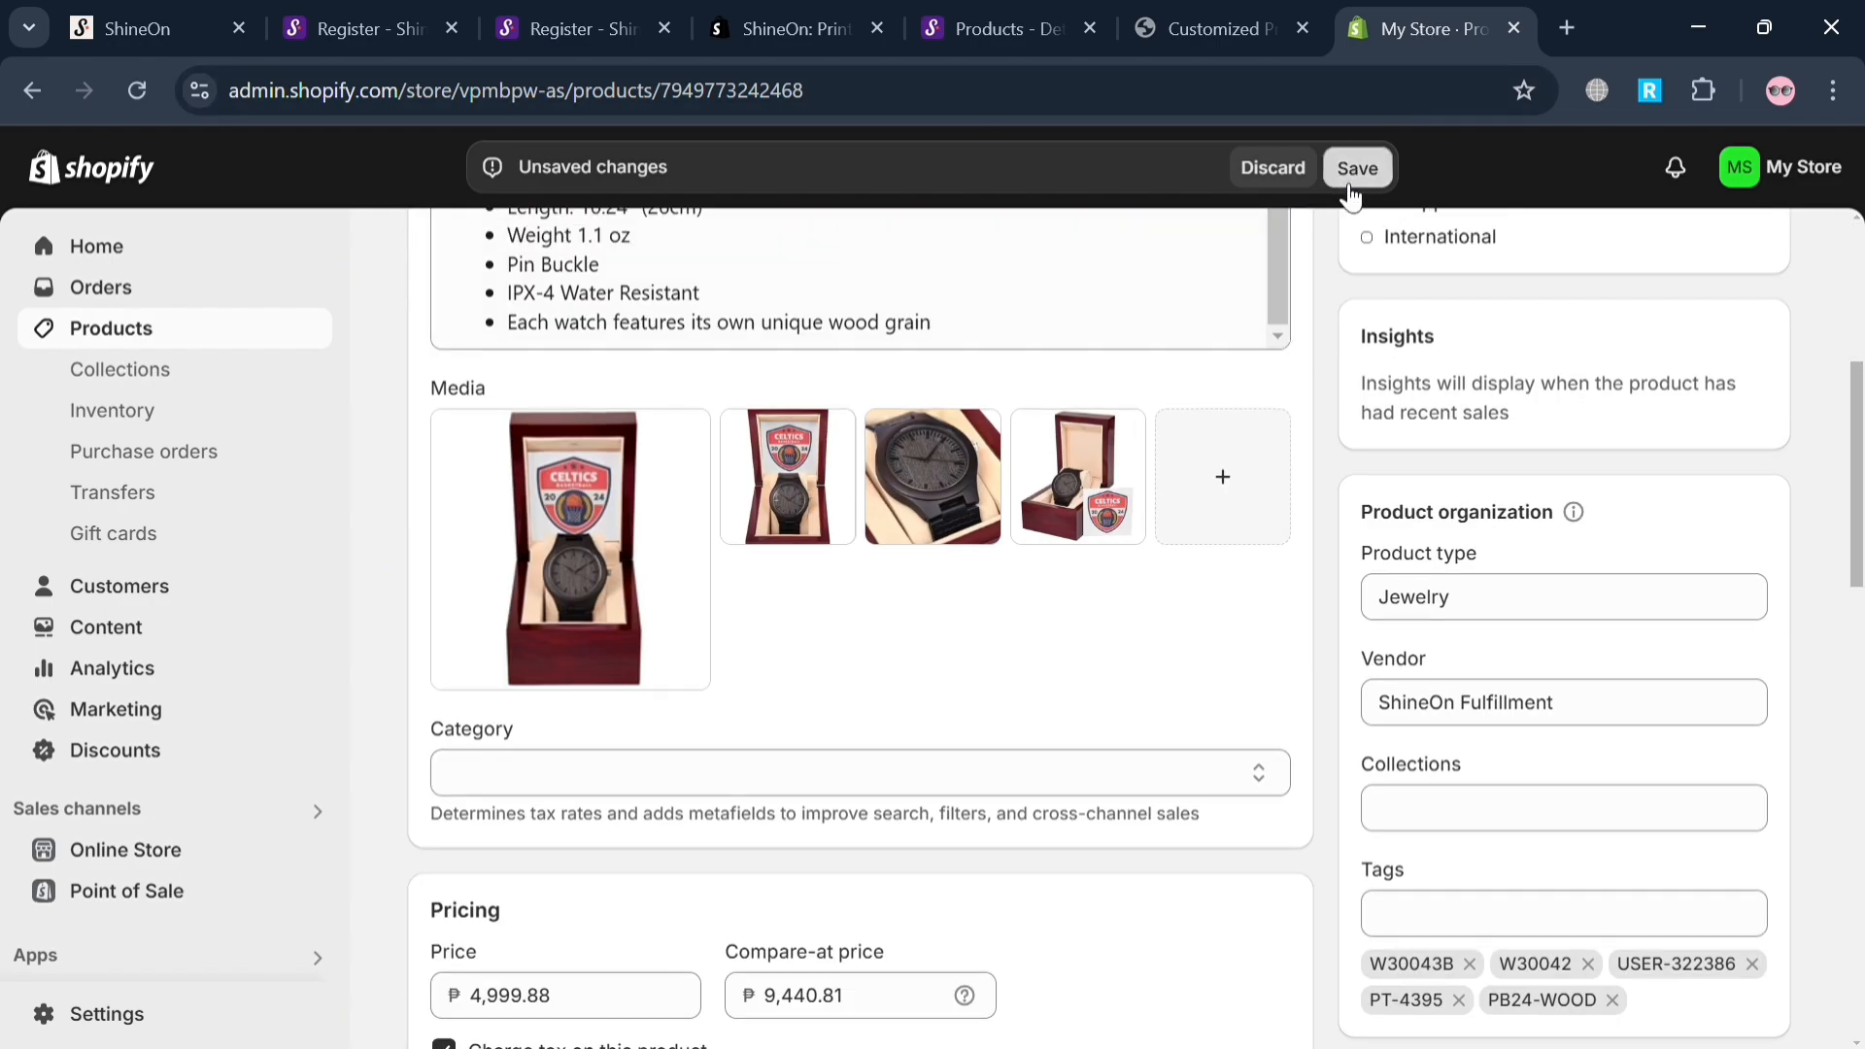
scroll(1048, 744, "down", 10)
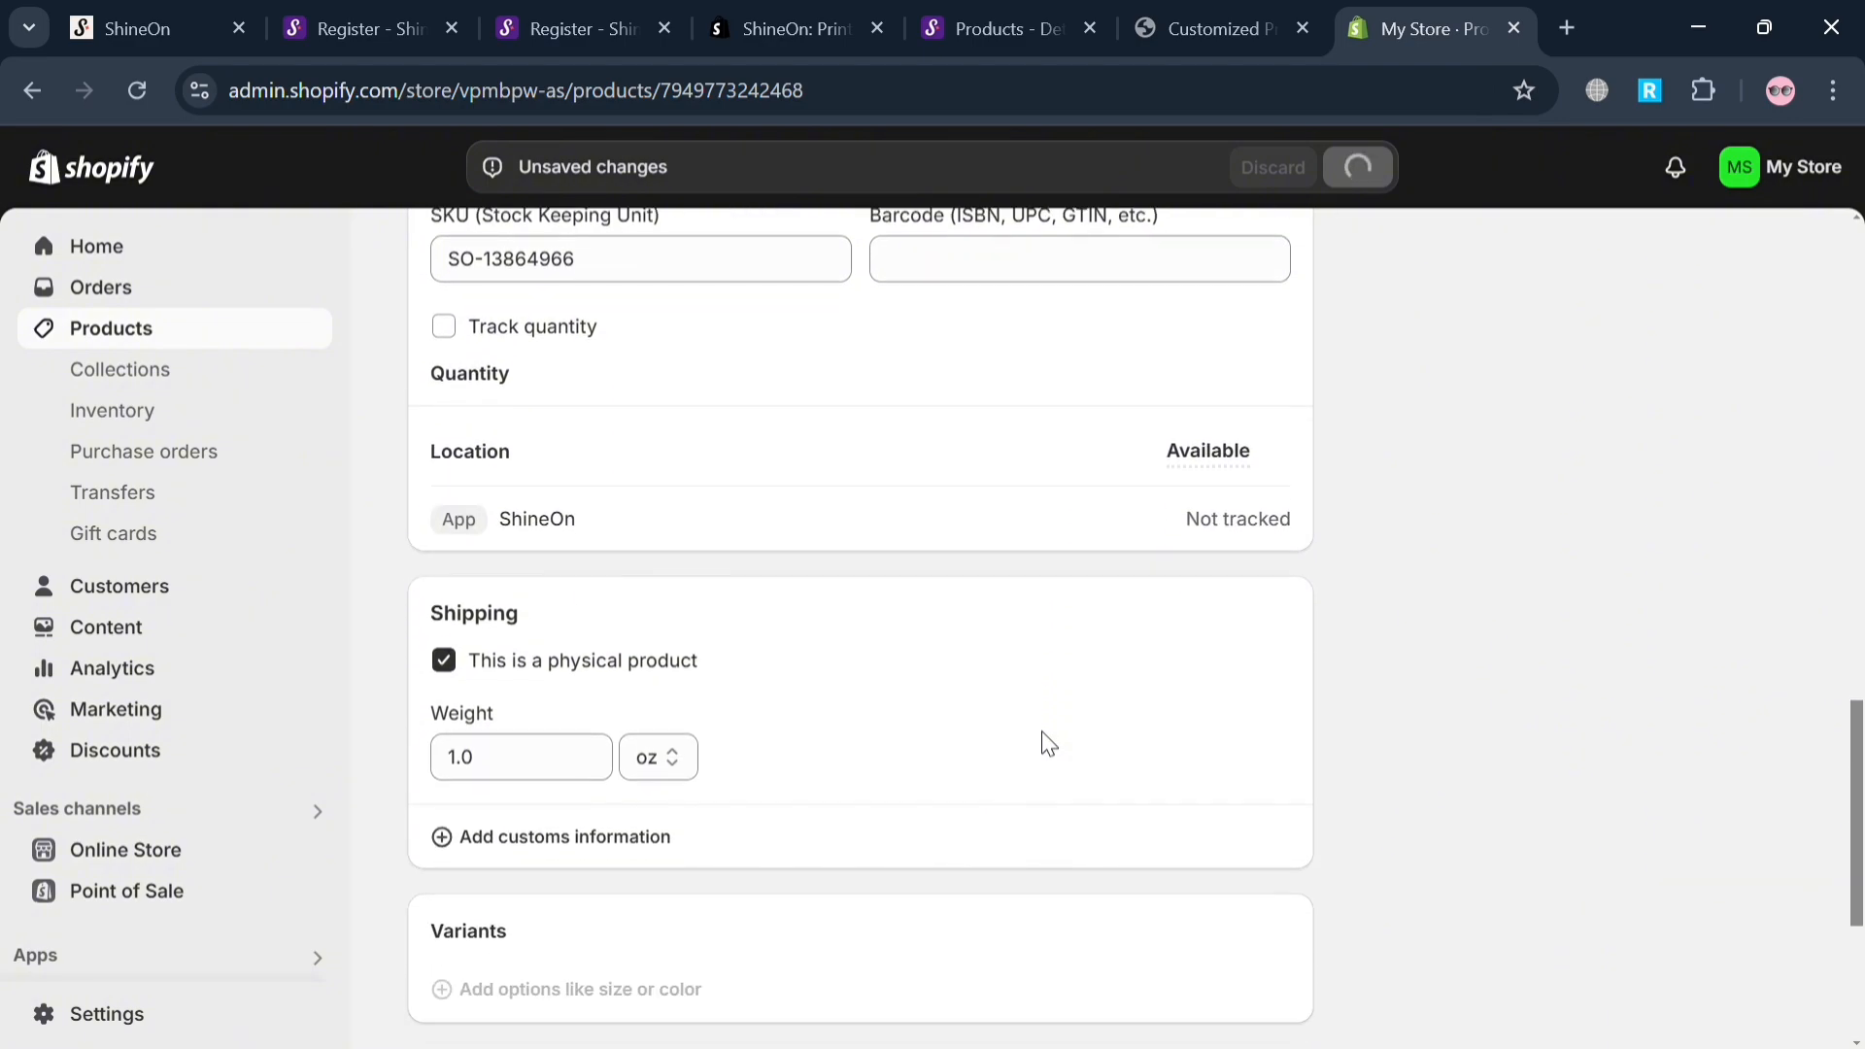
scroll(1047, 744, "down", 1)
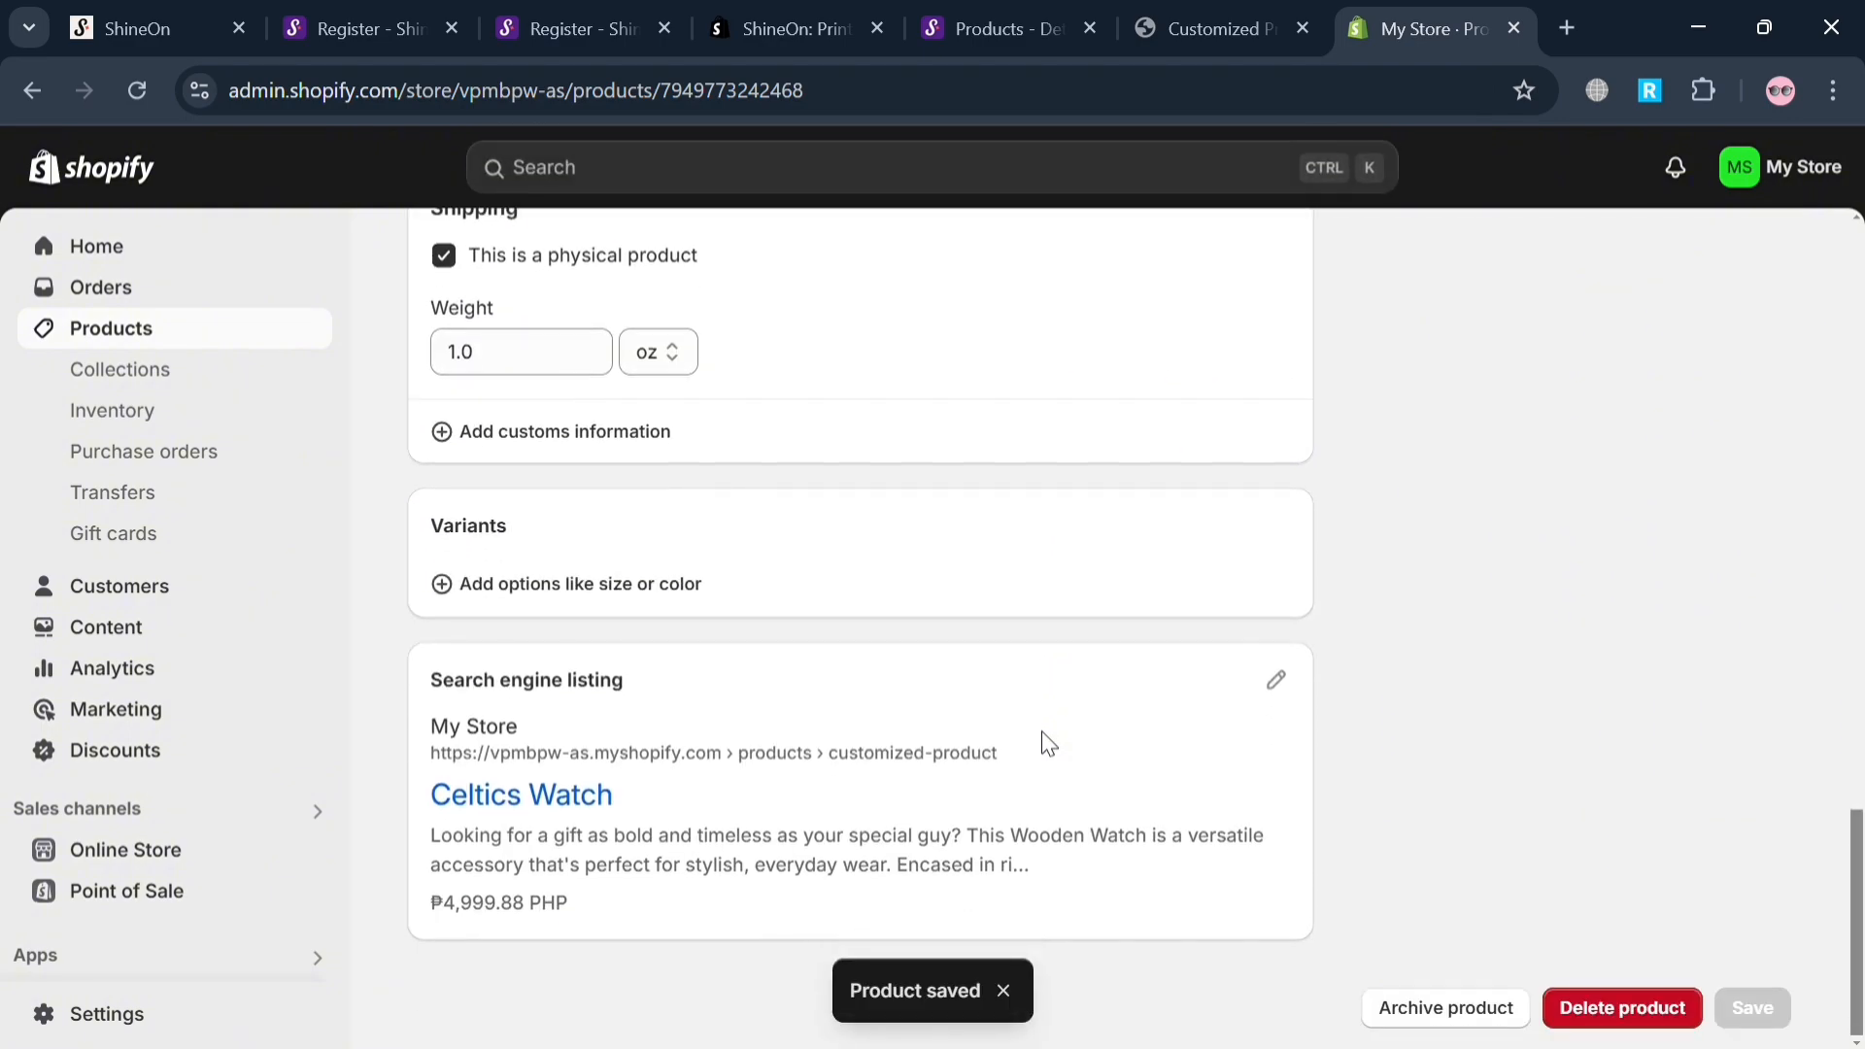
Switch to the product's online store page and reload it to check the updated Celtics Watch title.
left_click(1213, 10)
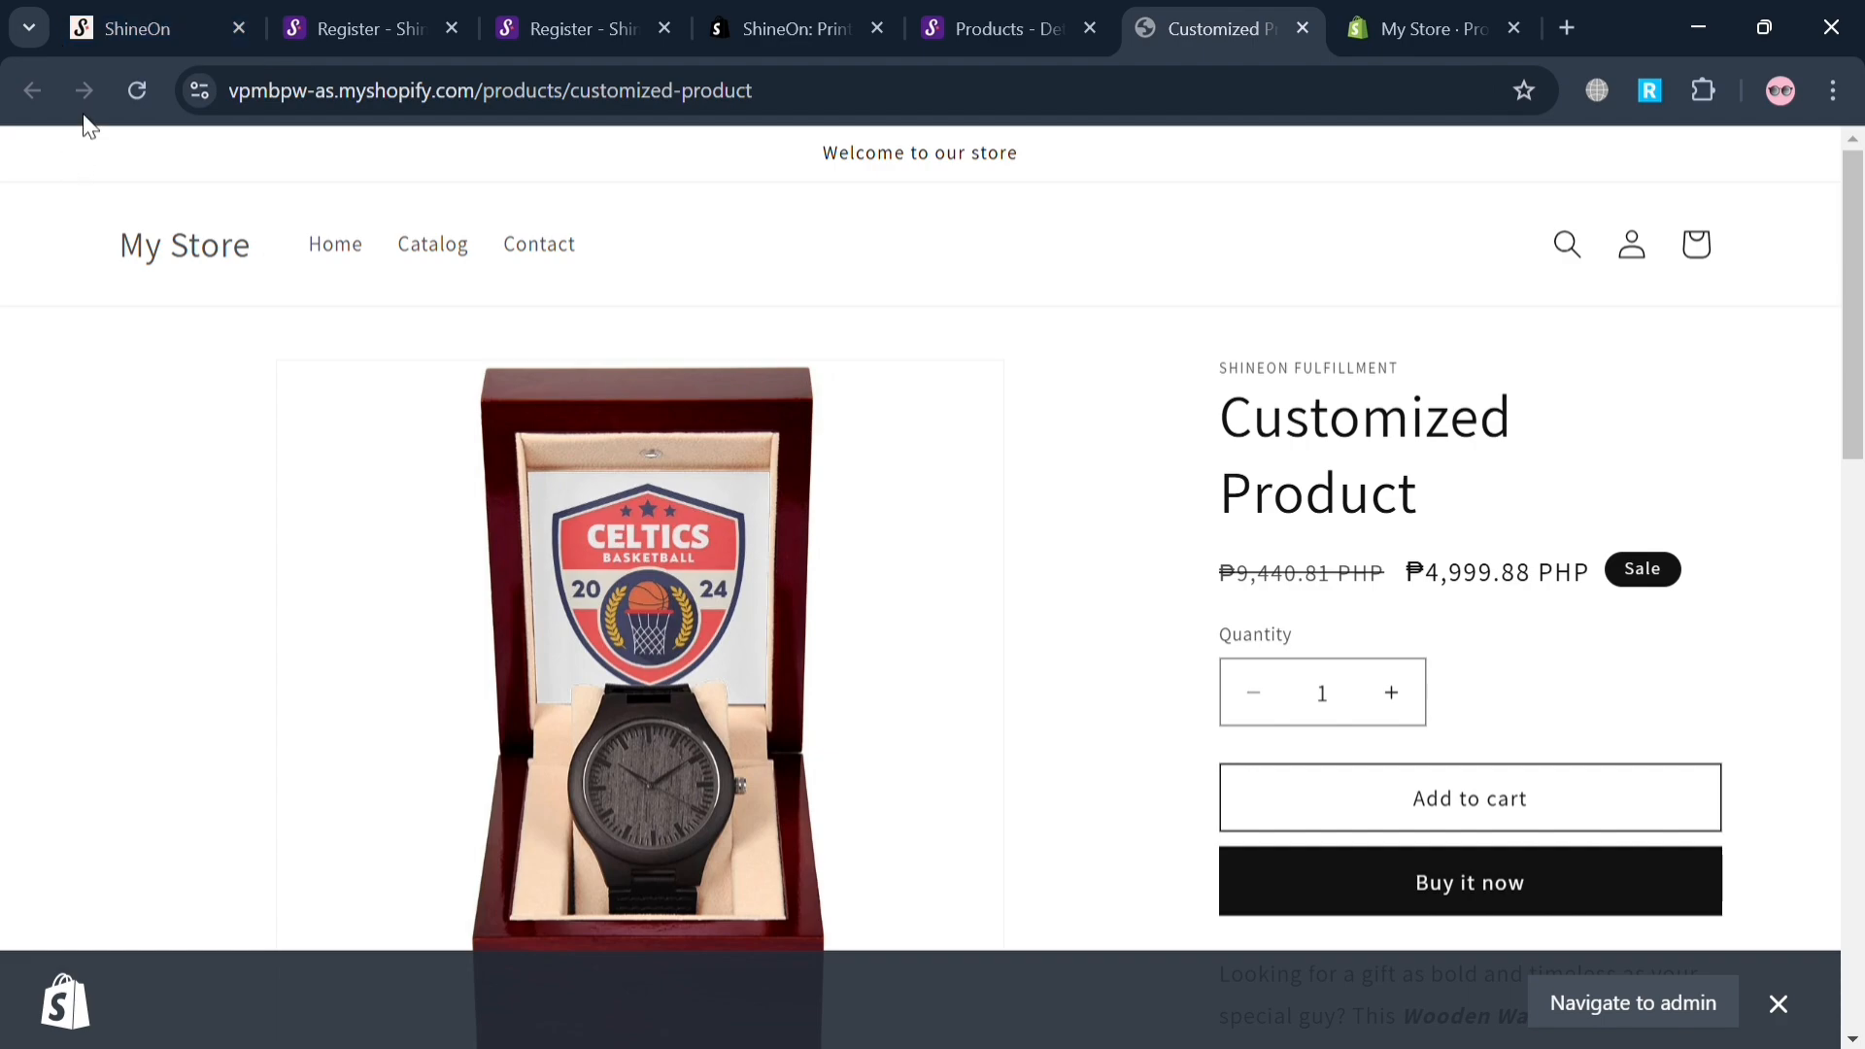
left_click(126, 84)
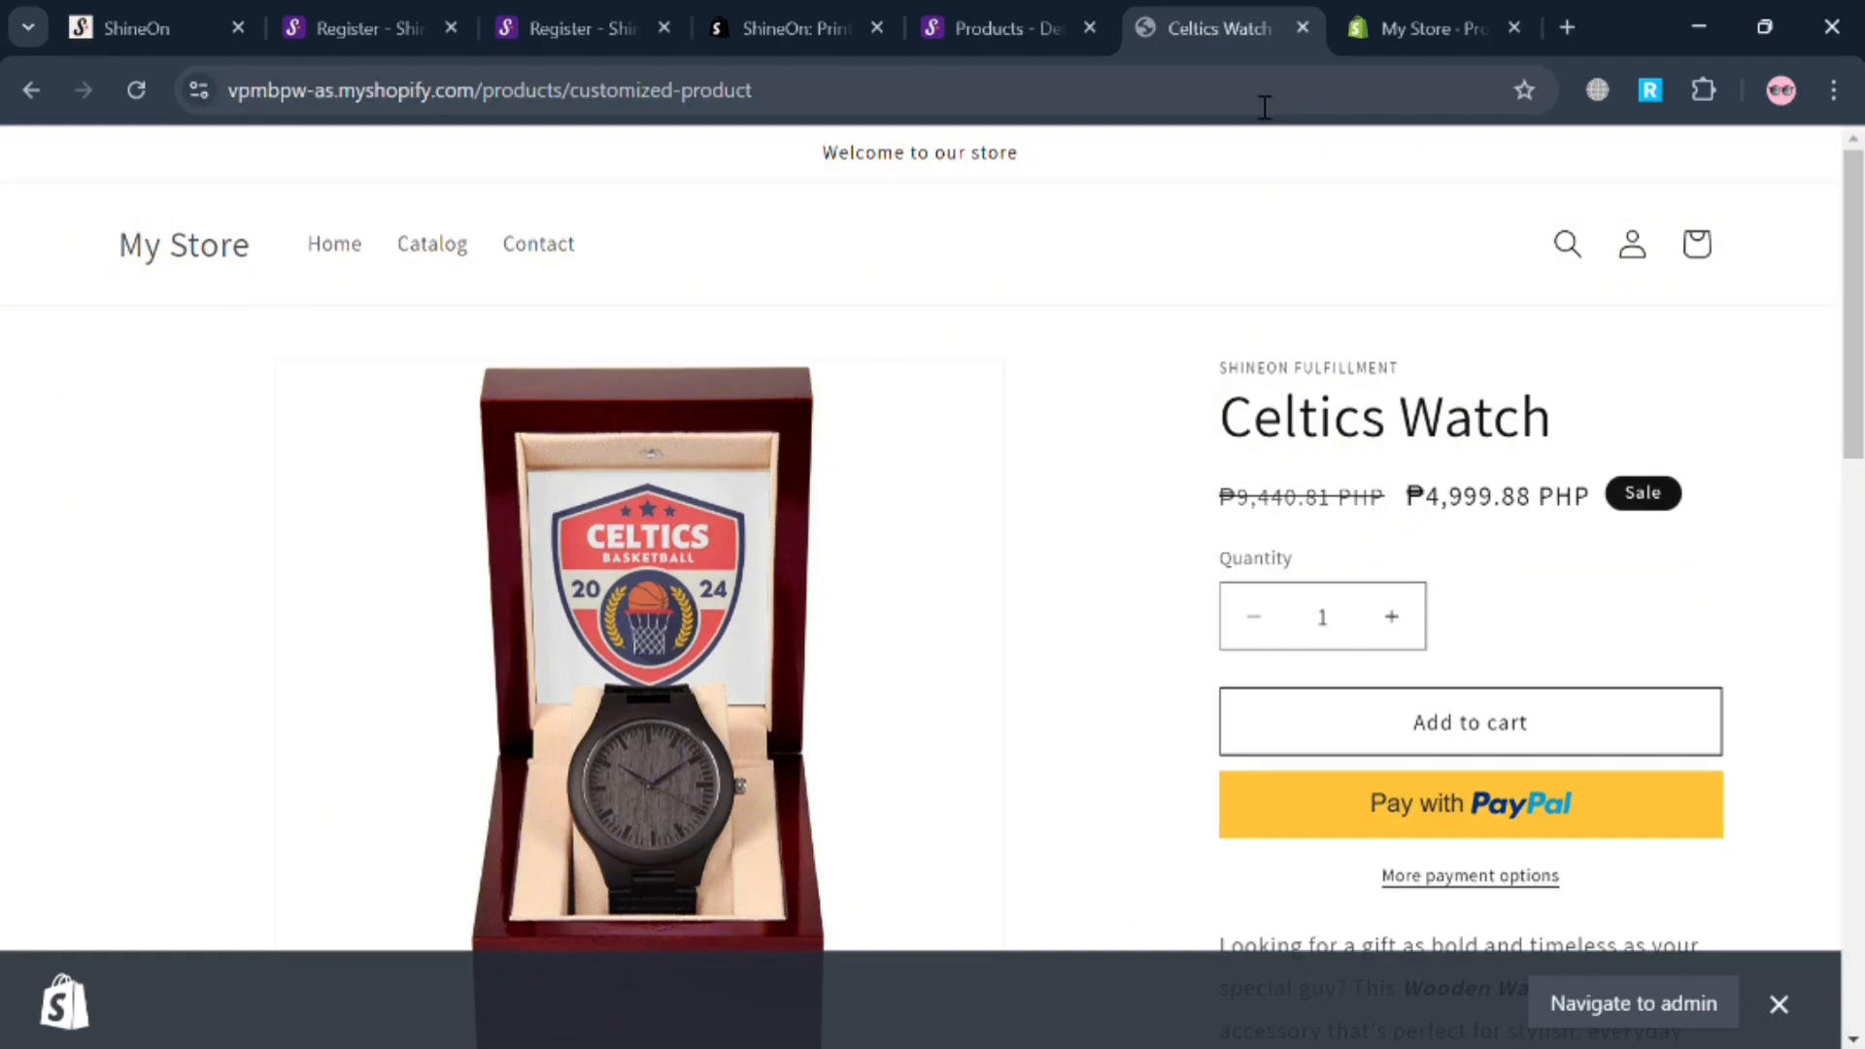
Switch to ShineOn, browse the catalog categories, and open the Bags subcategory under Accessories.
left_click(1030, 14)
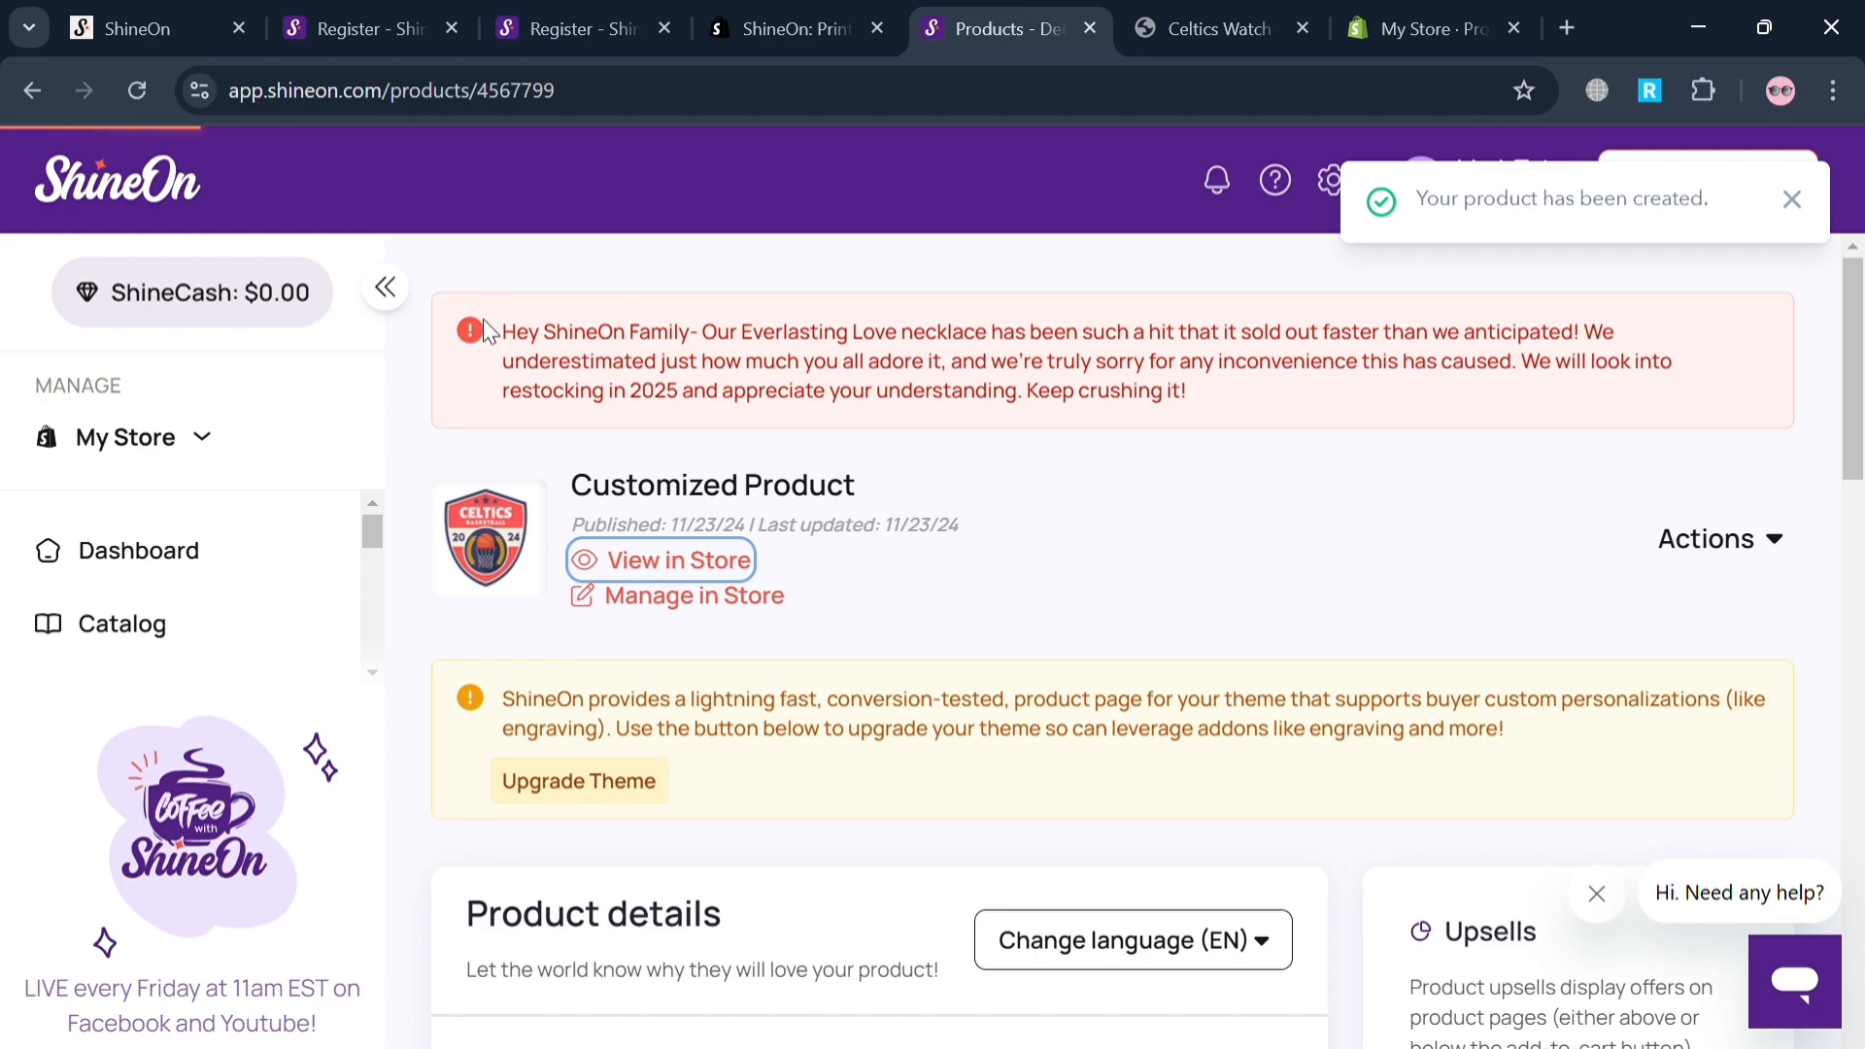
left_click(175, 632)
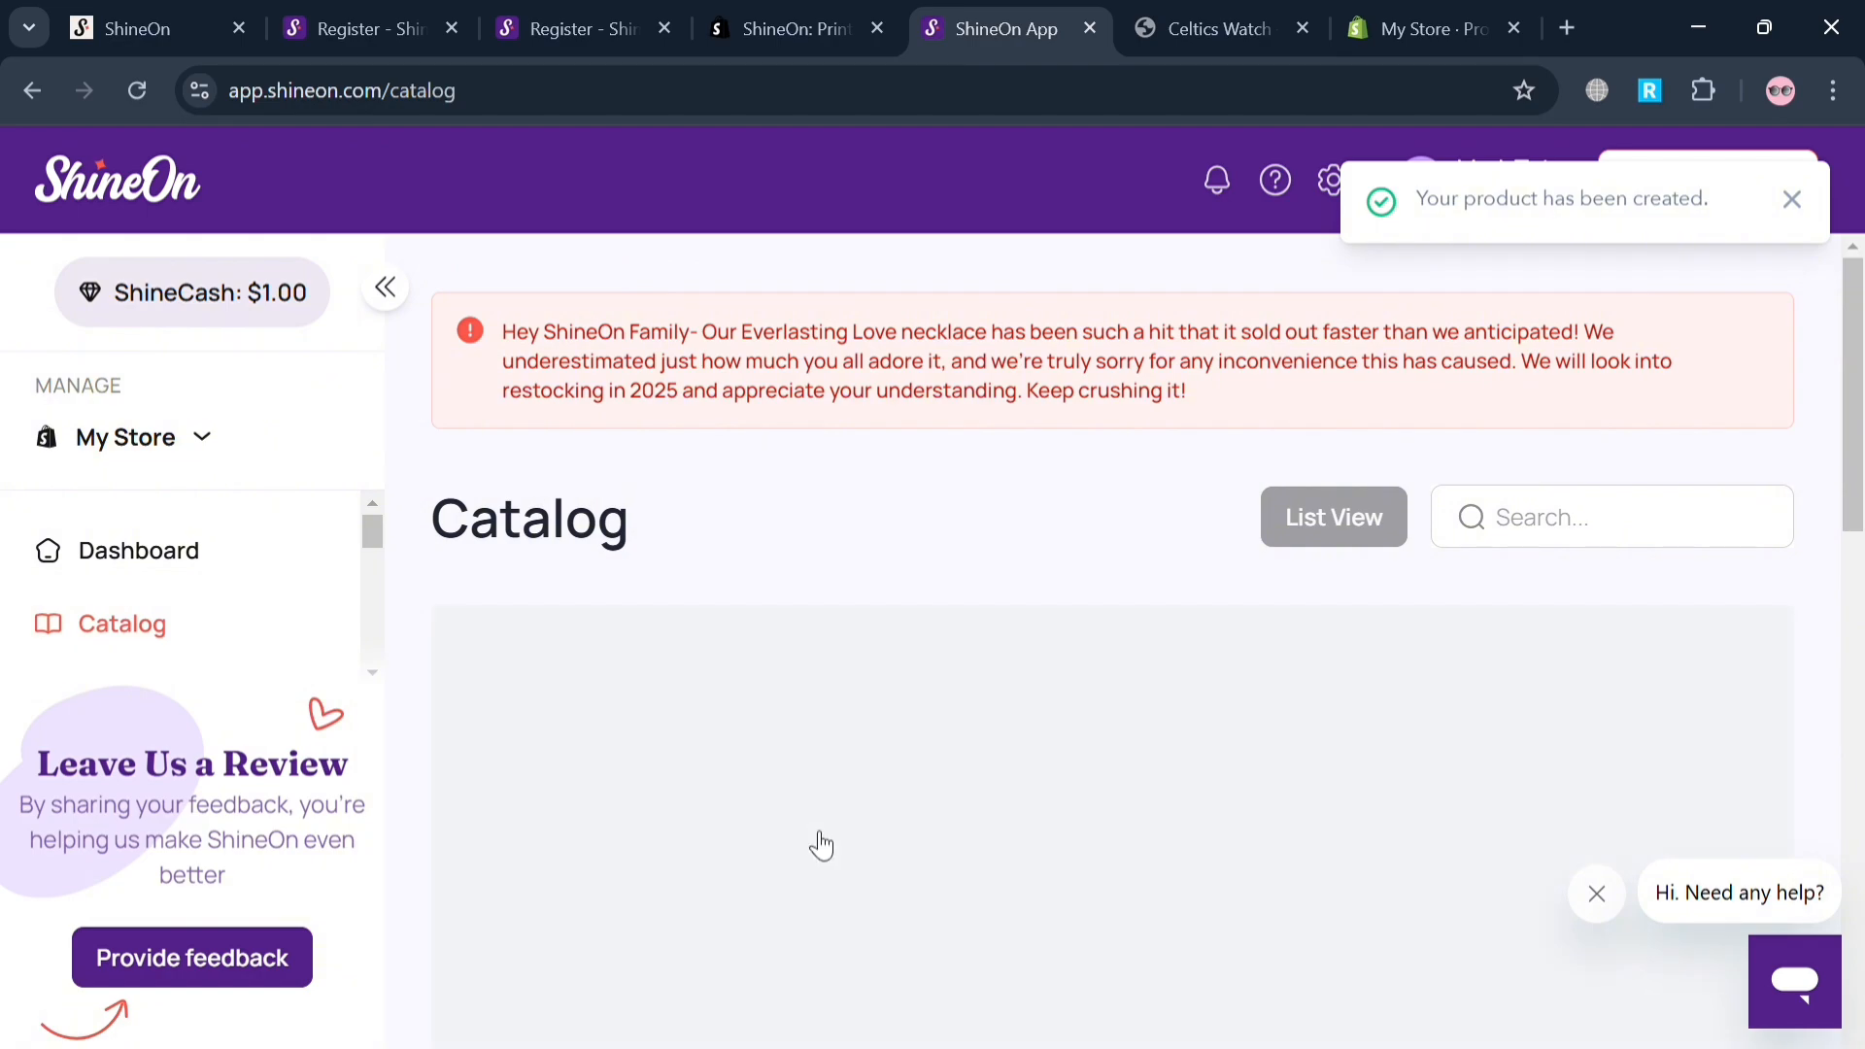
scroll(821, 845, "down", 5)
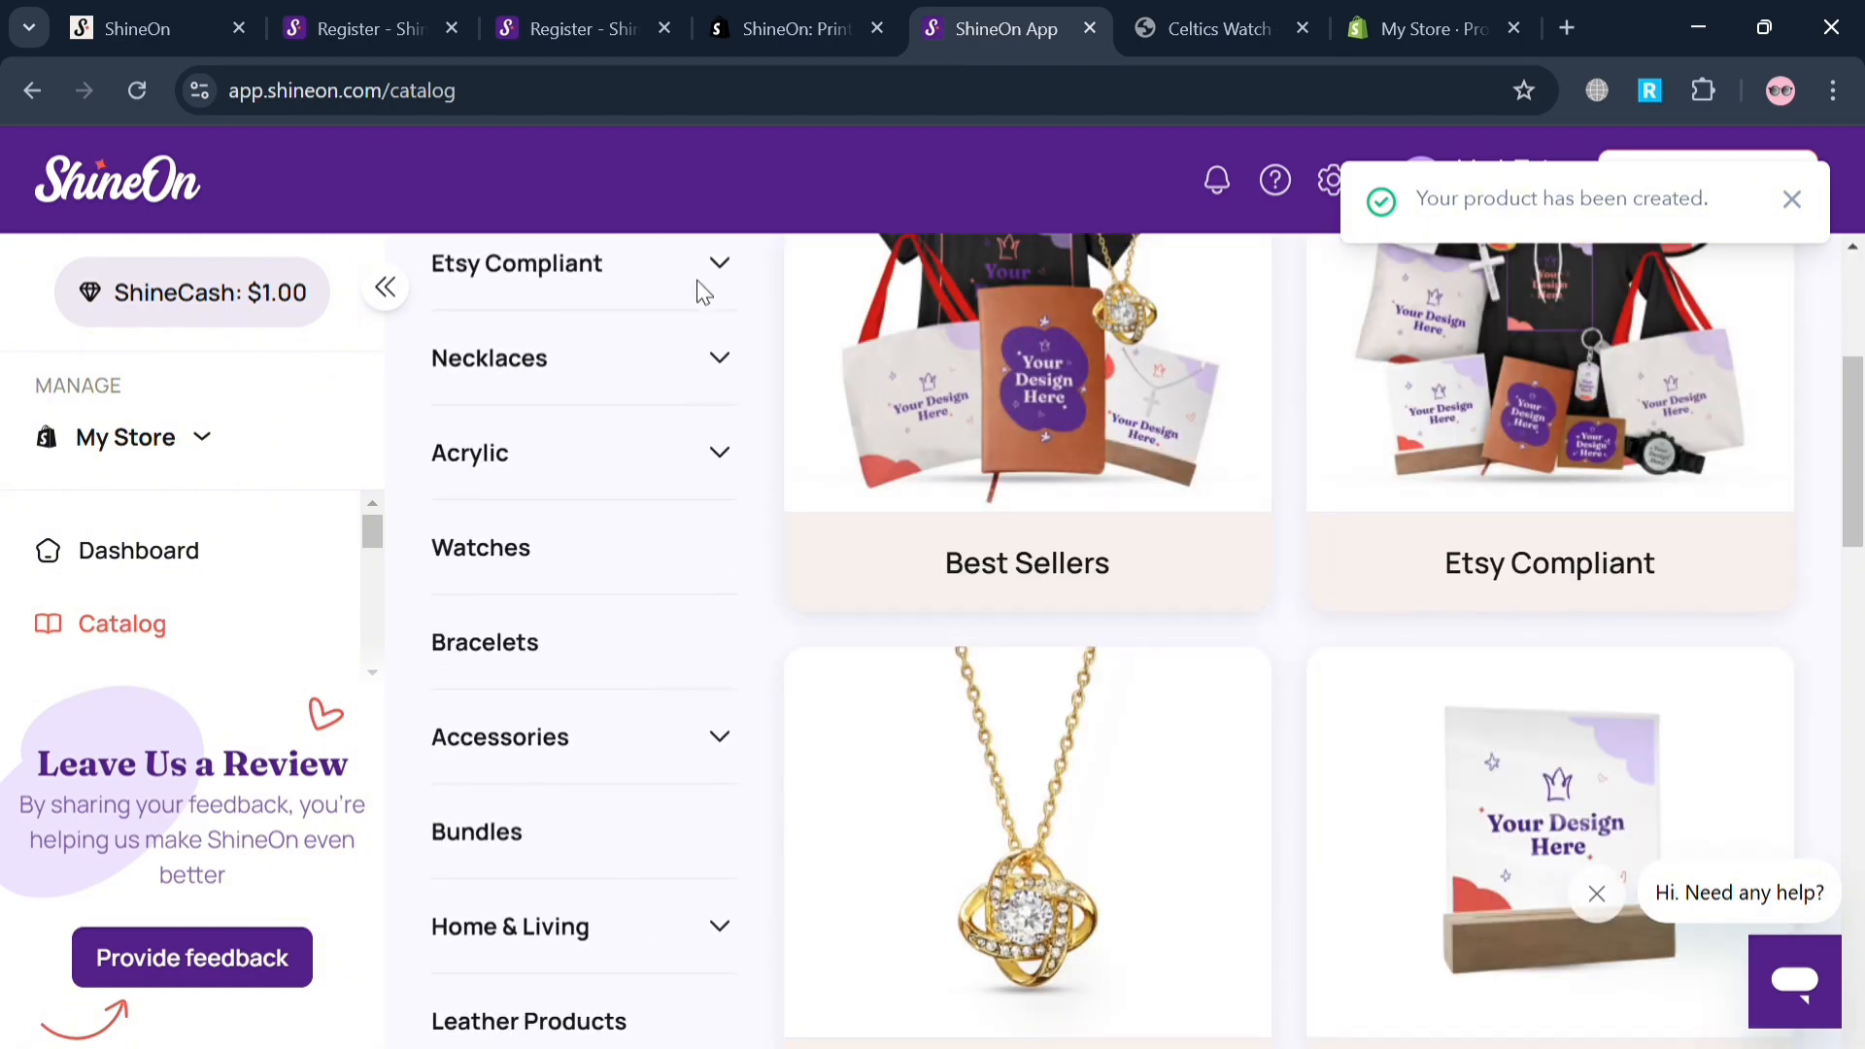
scroll(1366, 768, "down", 10)
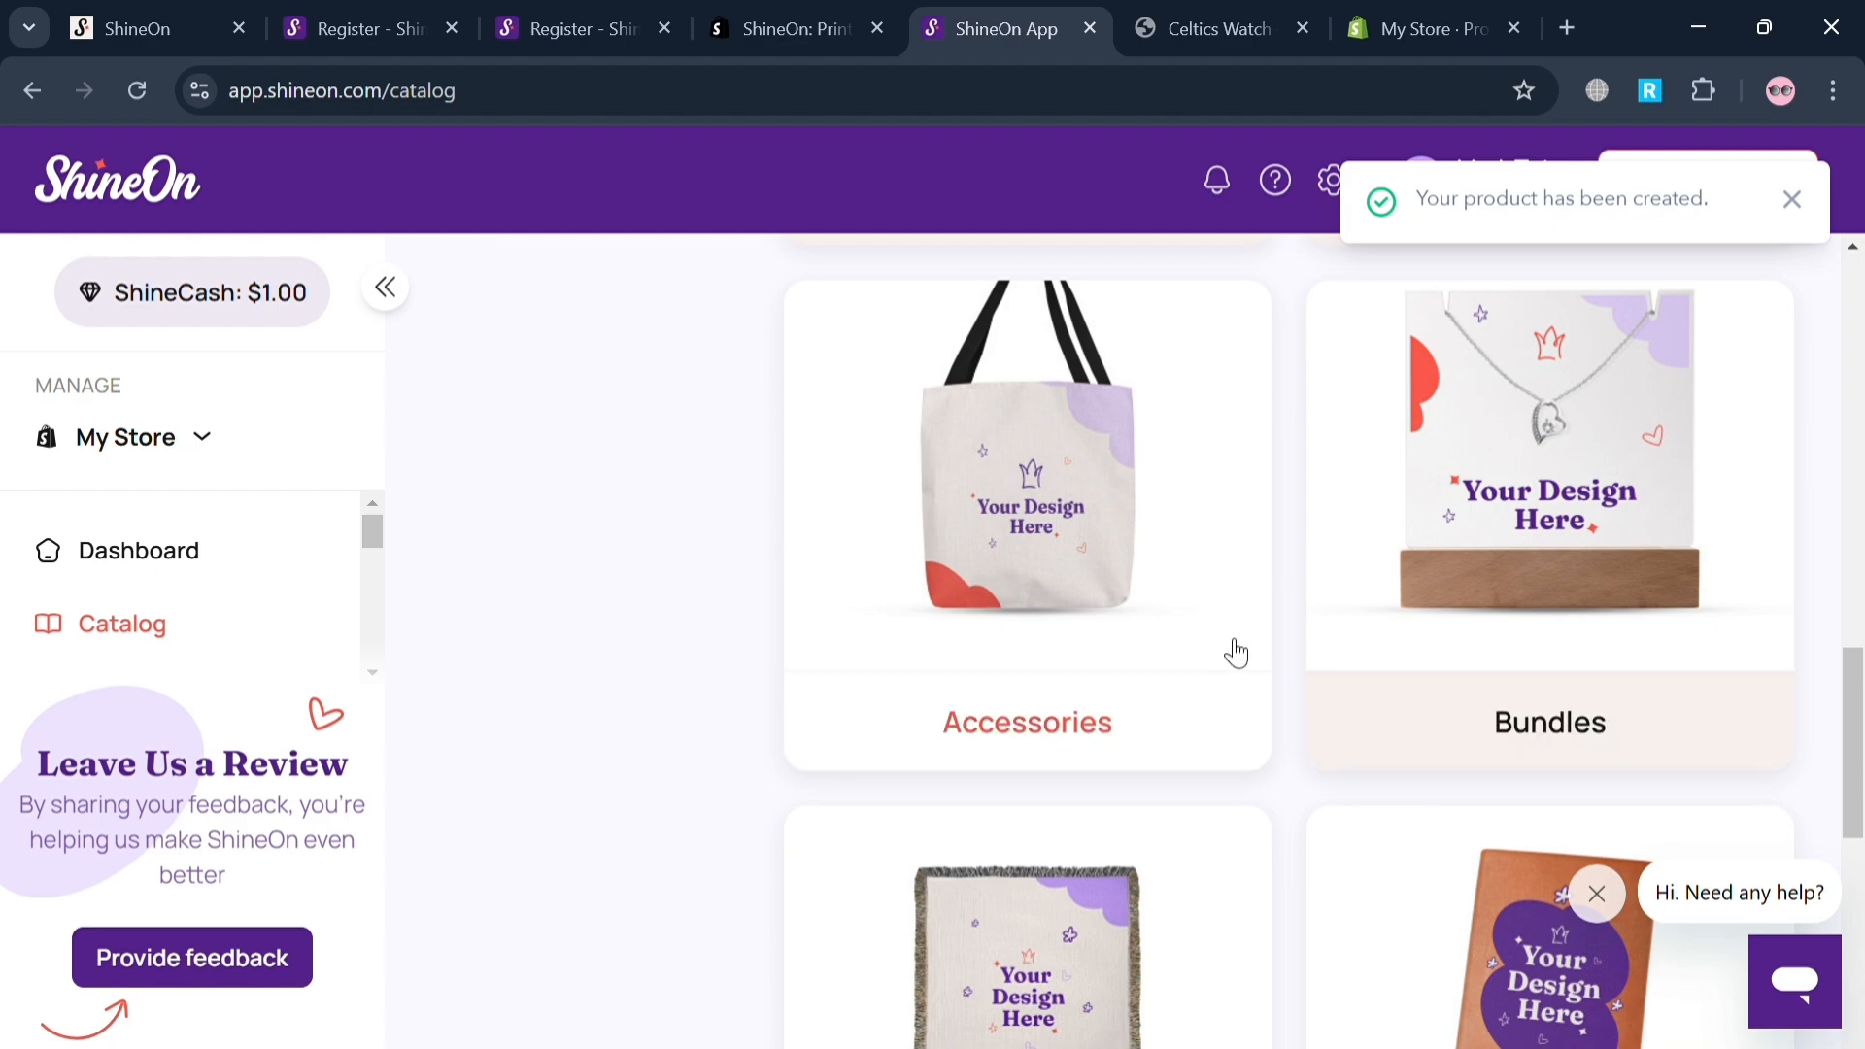
left_click(1095, 547)
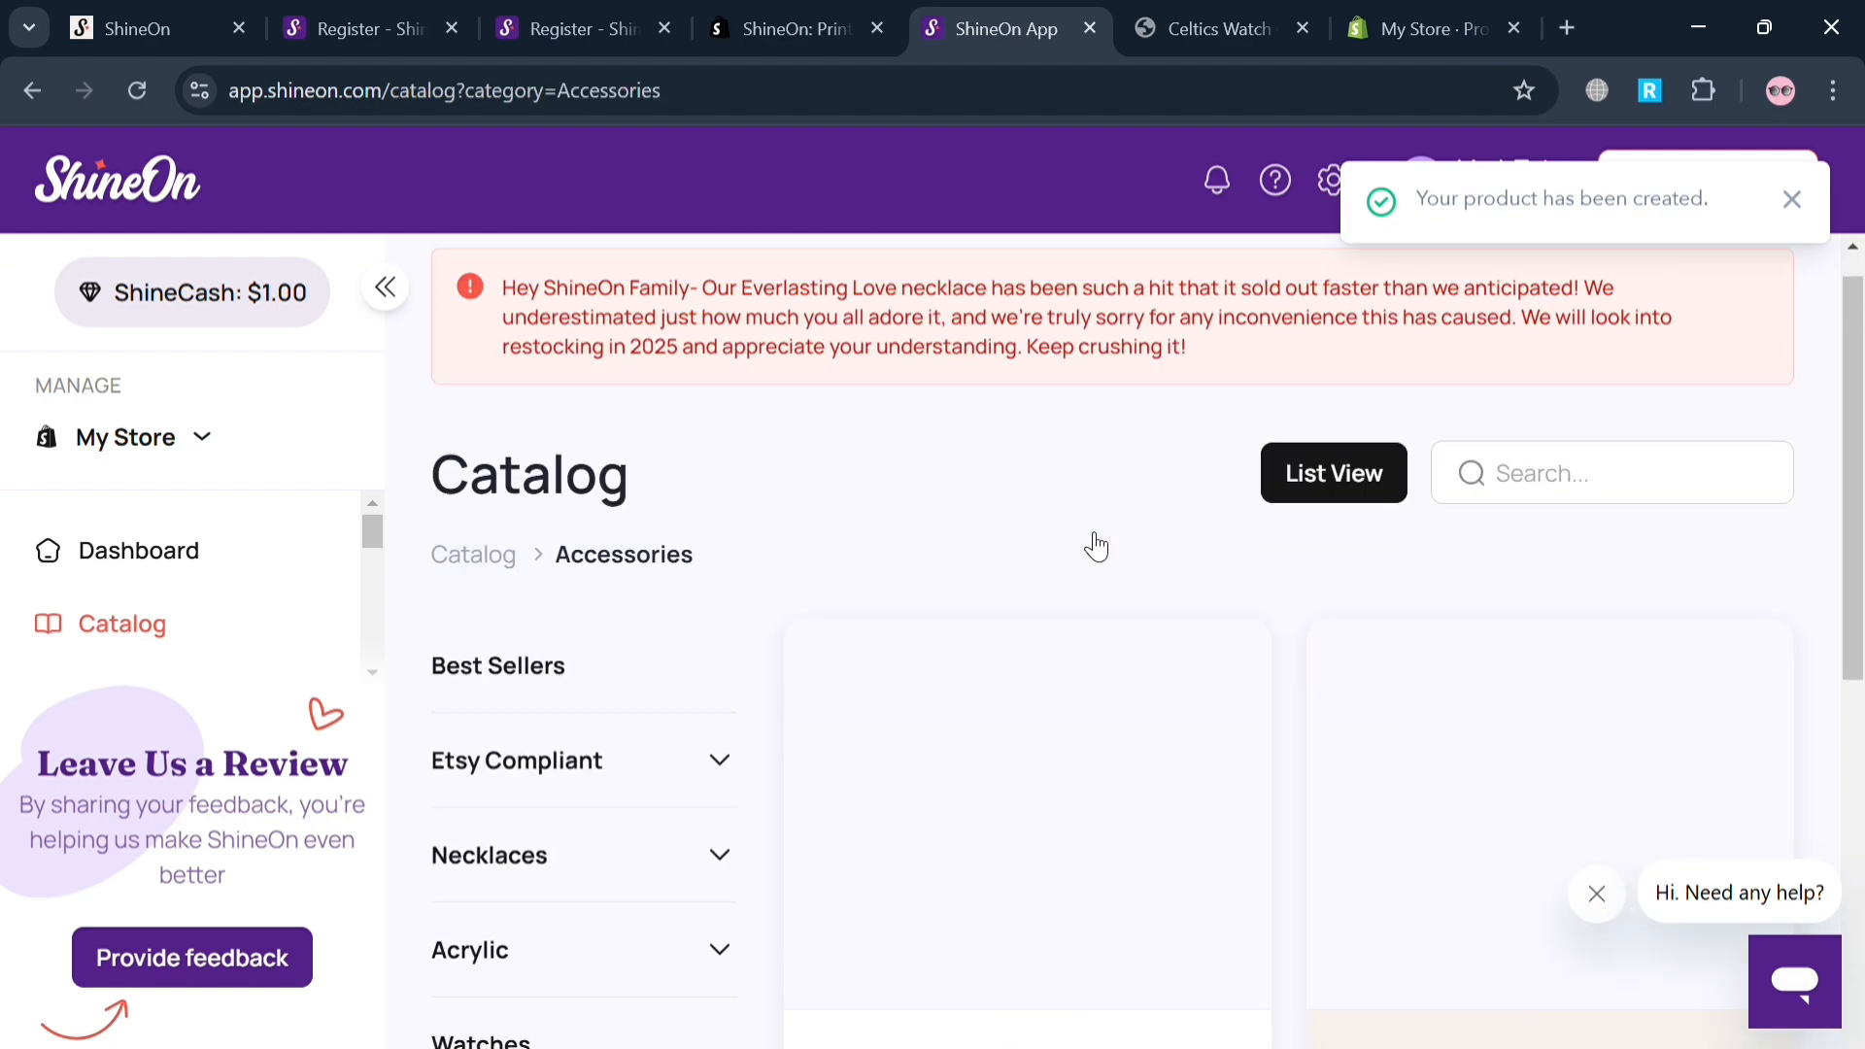
scroll(1201, 714, "down", 3)
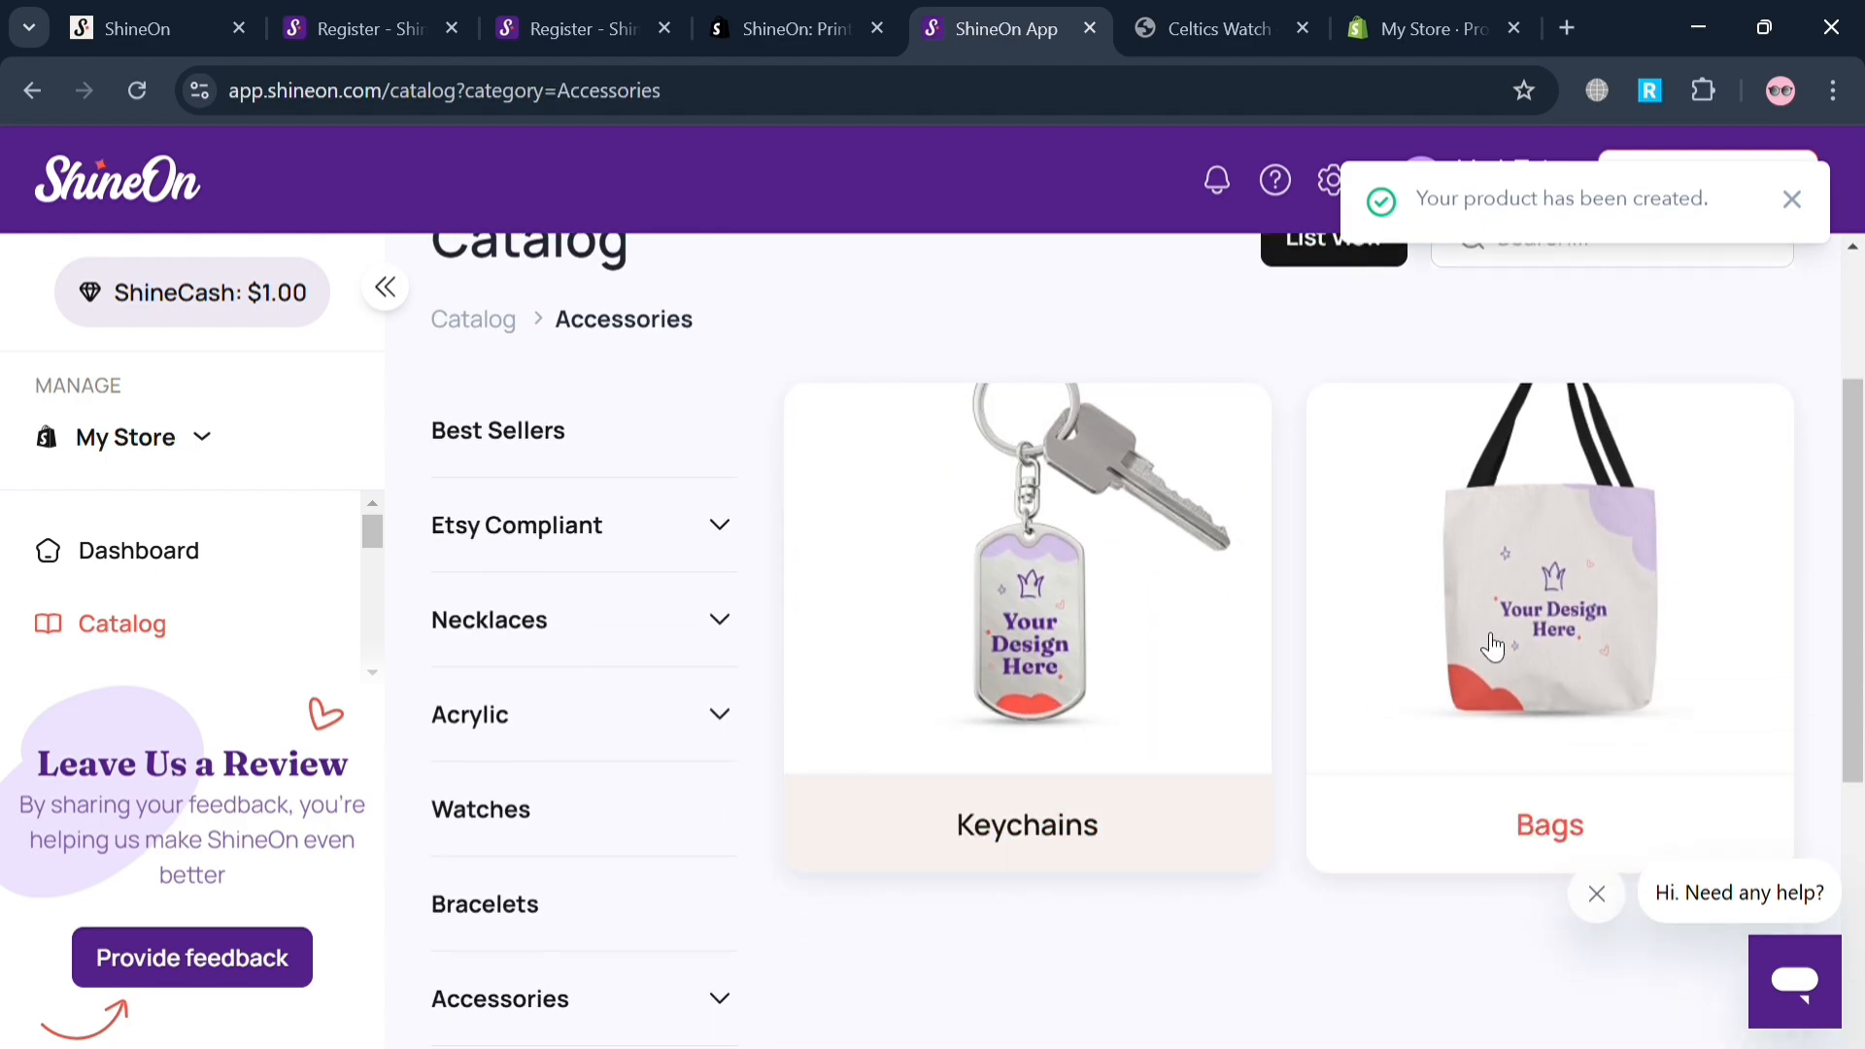
left_click(1609, 588)
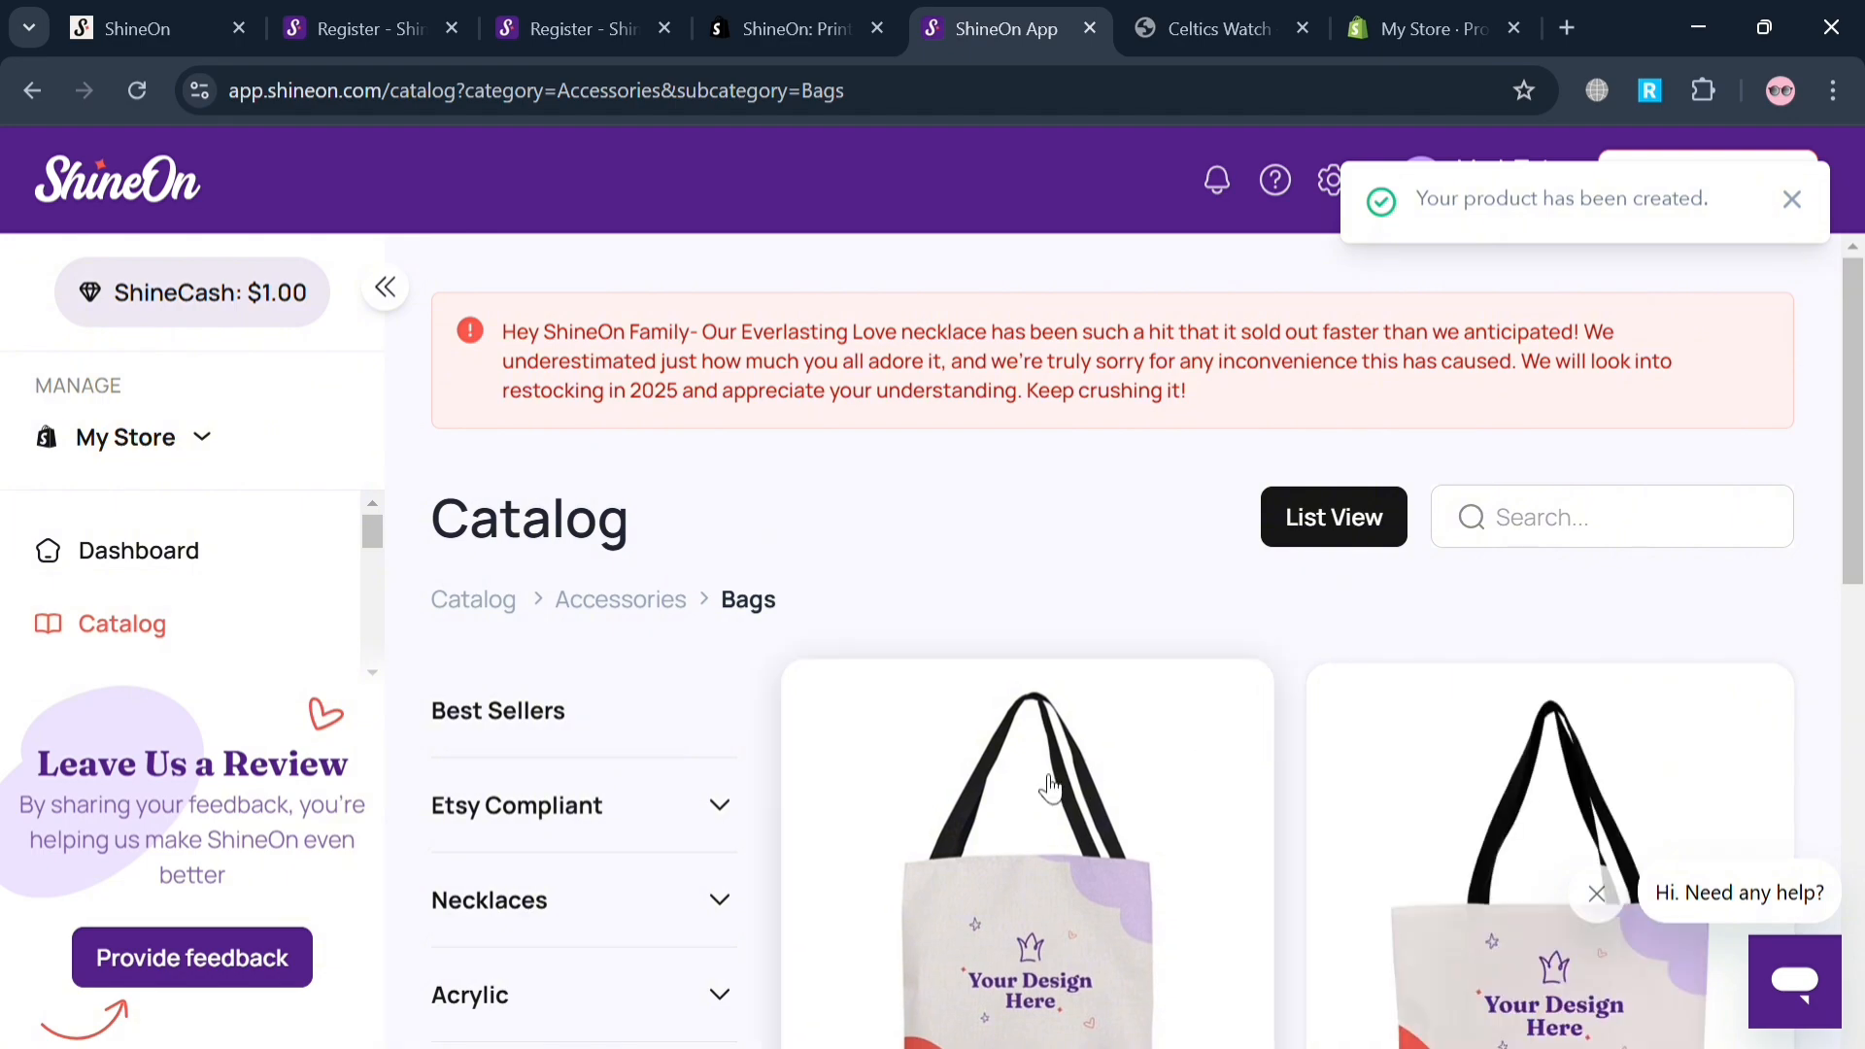
Open the Classic Tote Bag and review its images, dimensions, handle colors, pricing and production time.
scroll(1050, 788, "down", 5)
left_click(1119, 537)
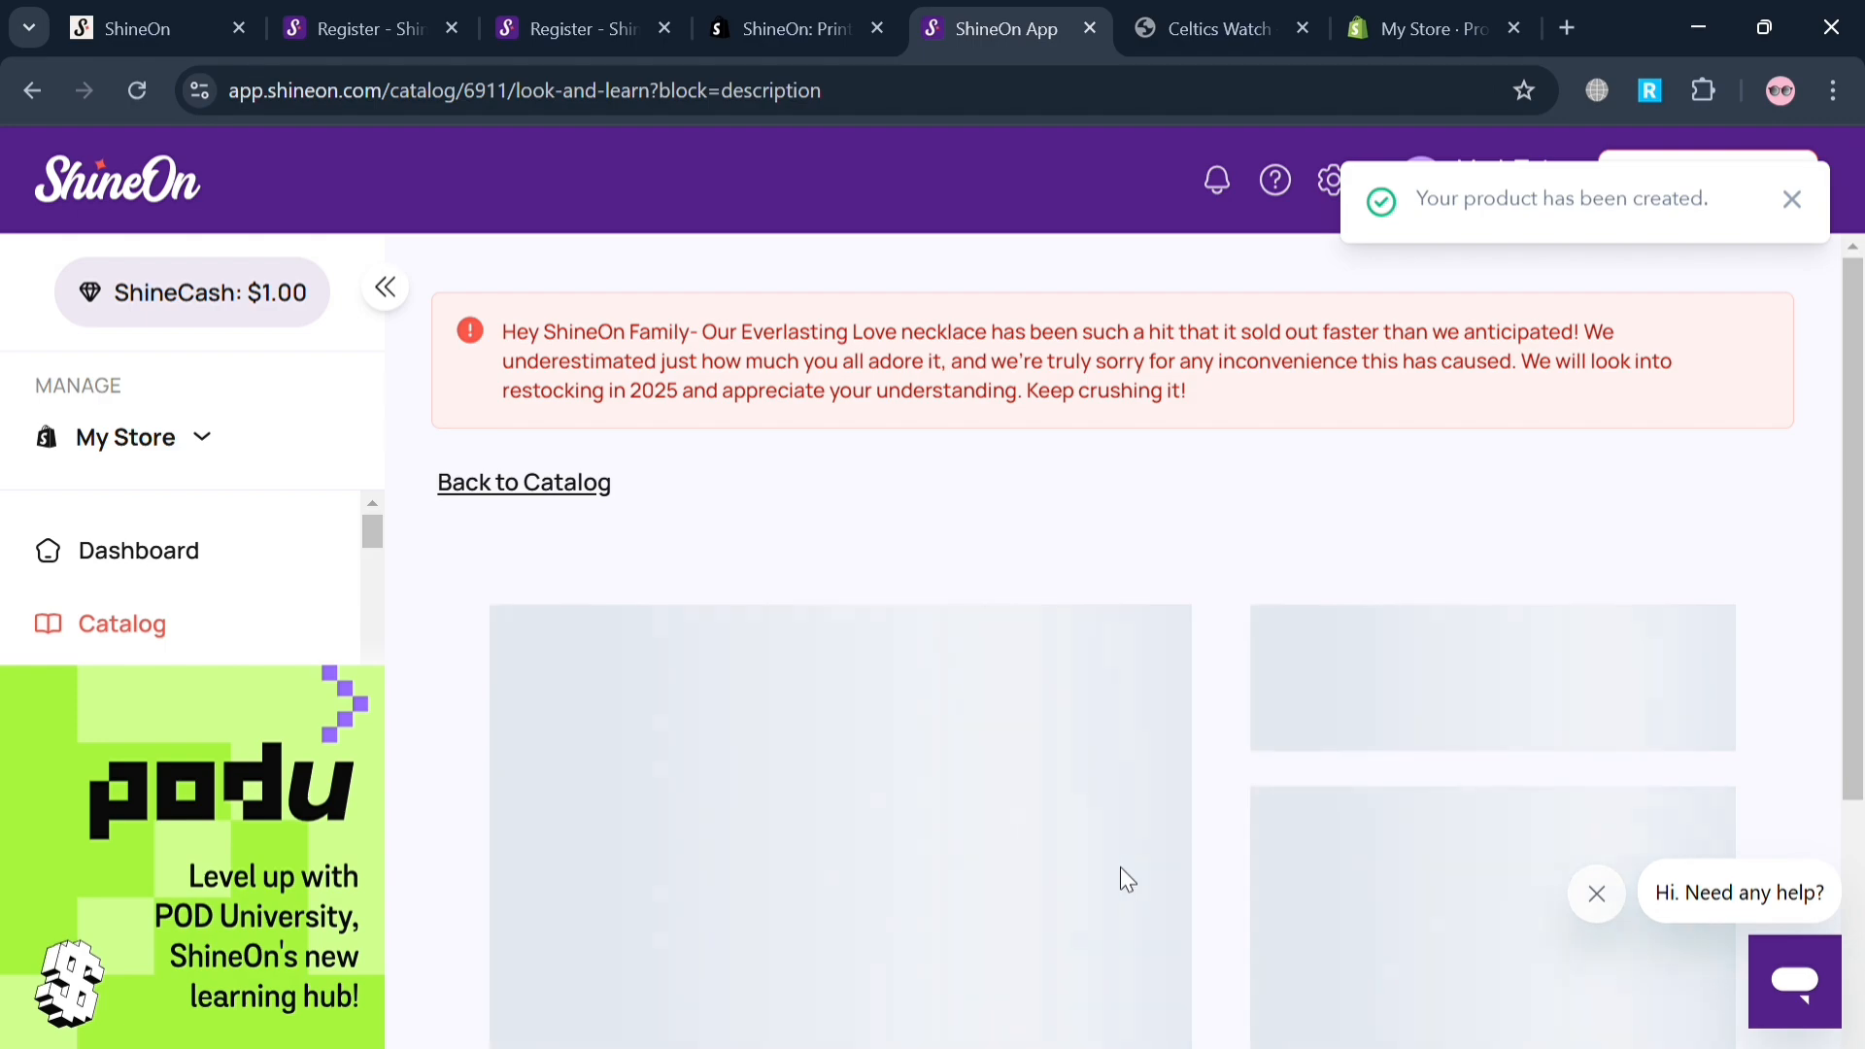
scroll(1121, 867, "down", 2)
scroll(1121, 867, "down", 4)
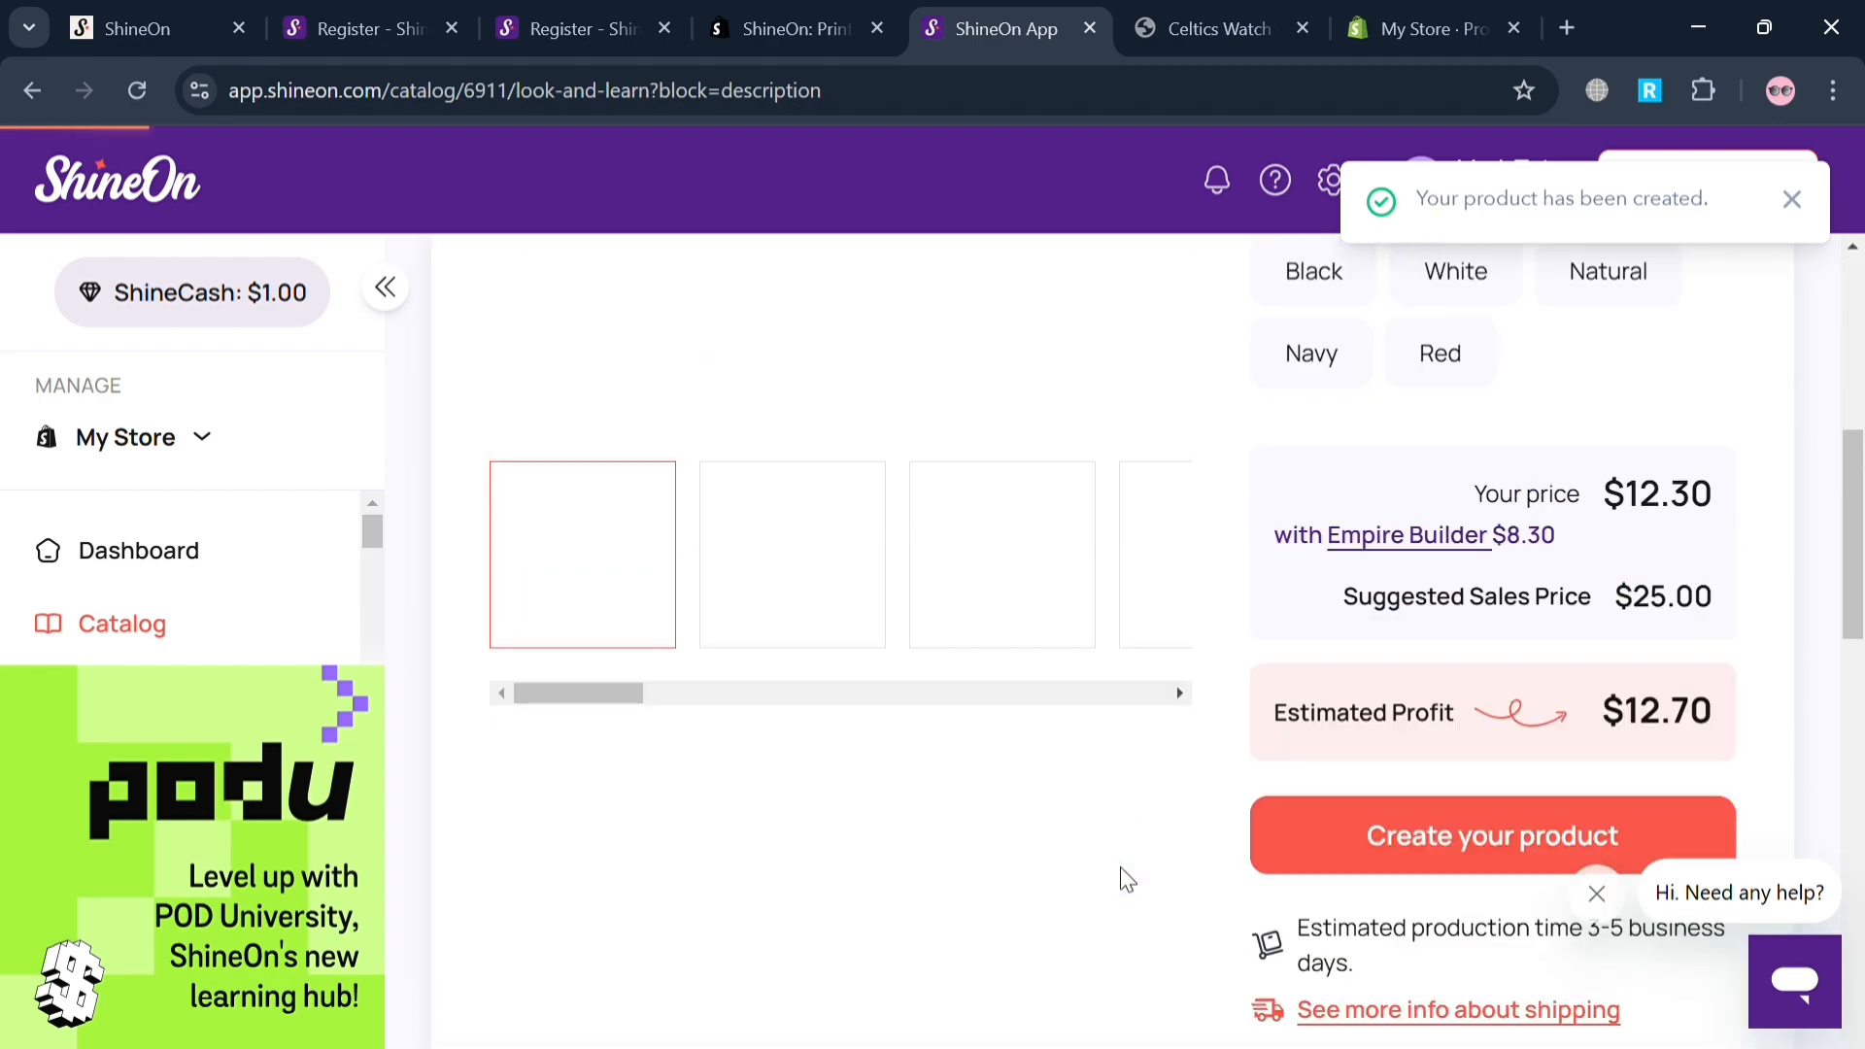
scroll(1121, 879, "up", 4)
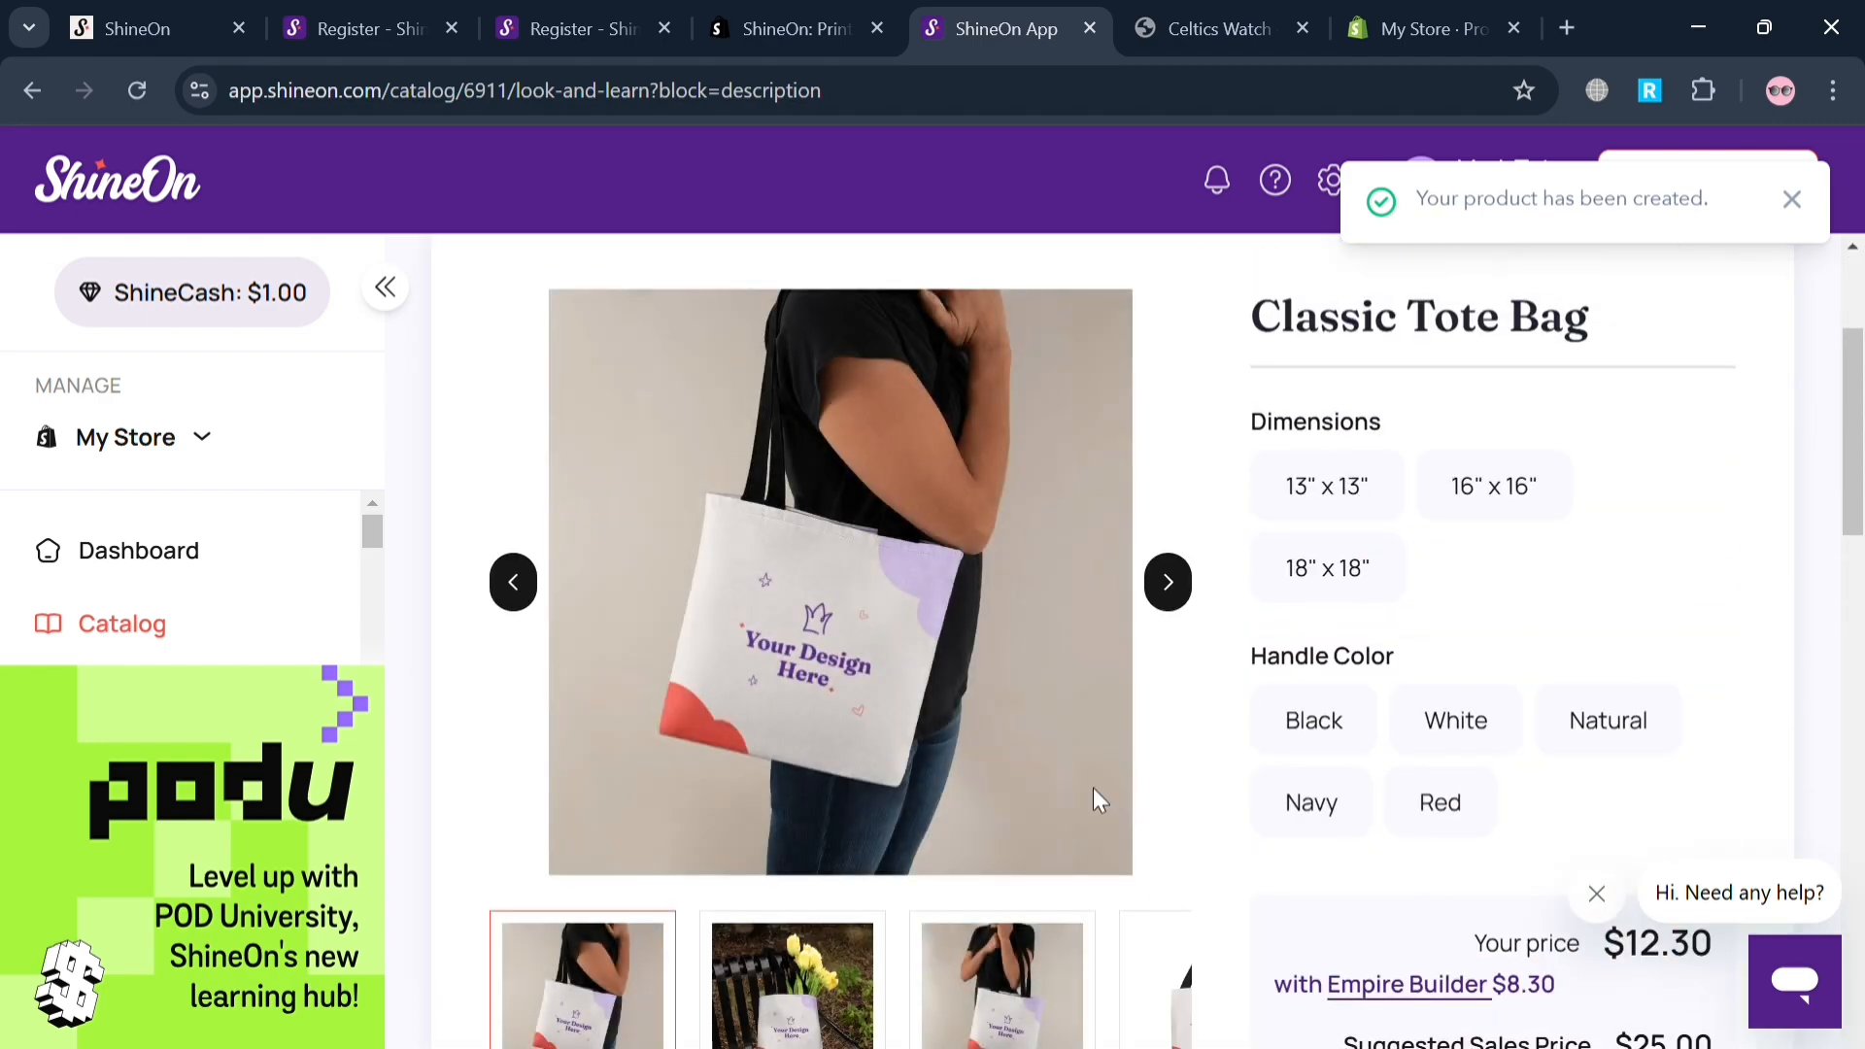
scroll(1095, 798, "down", 4)
scroll(1095, 799, "down", 3)
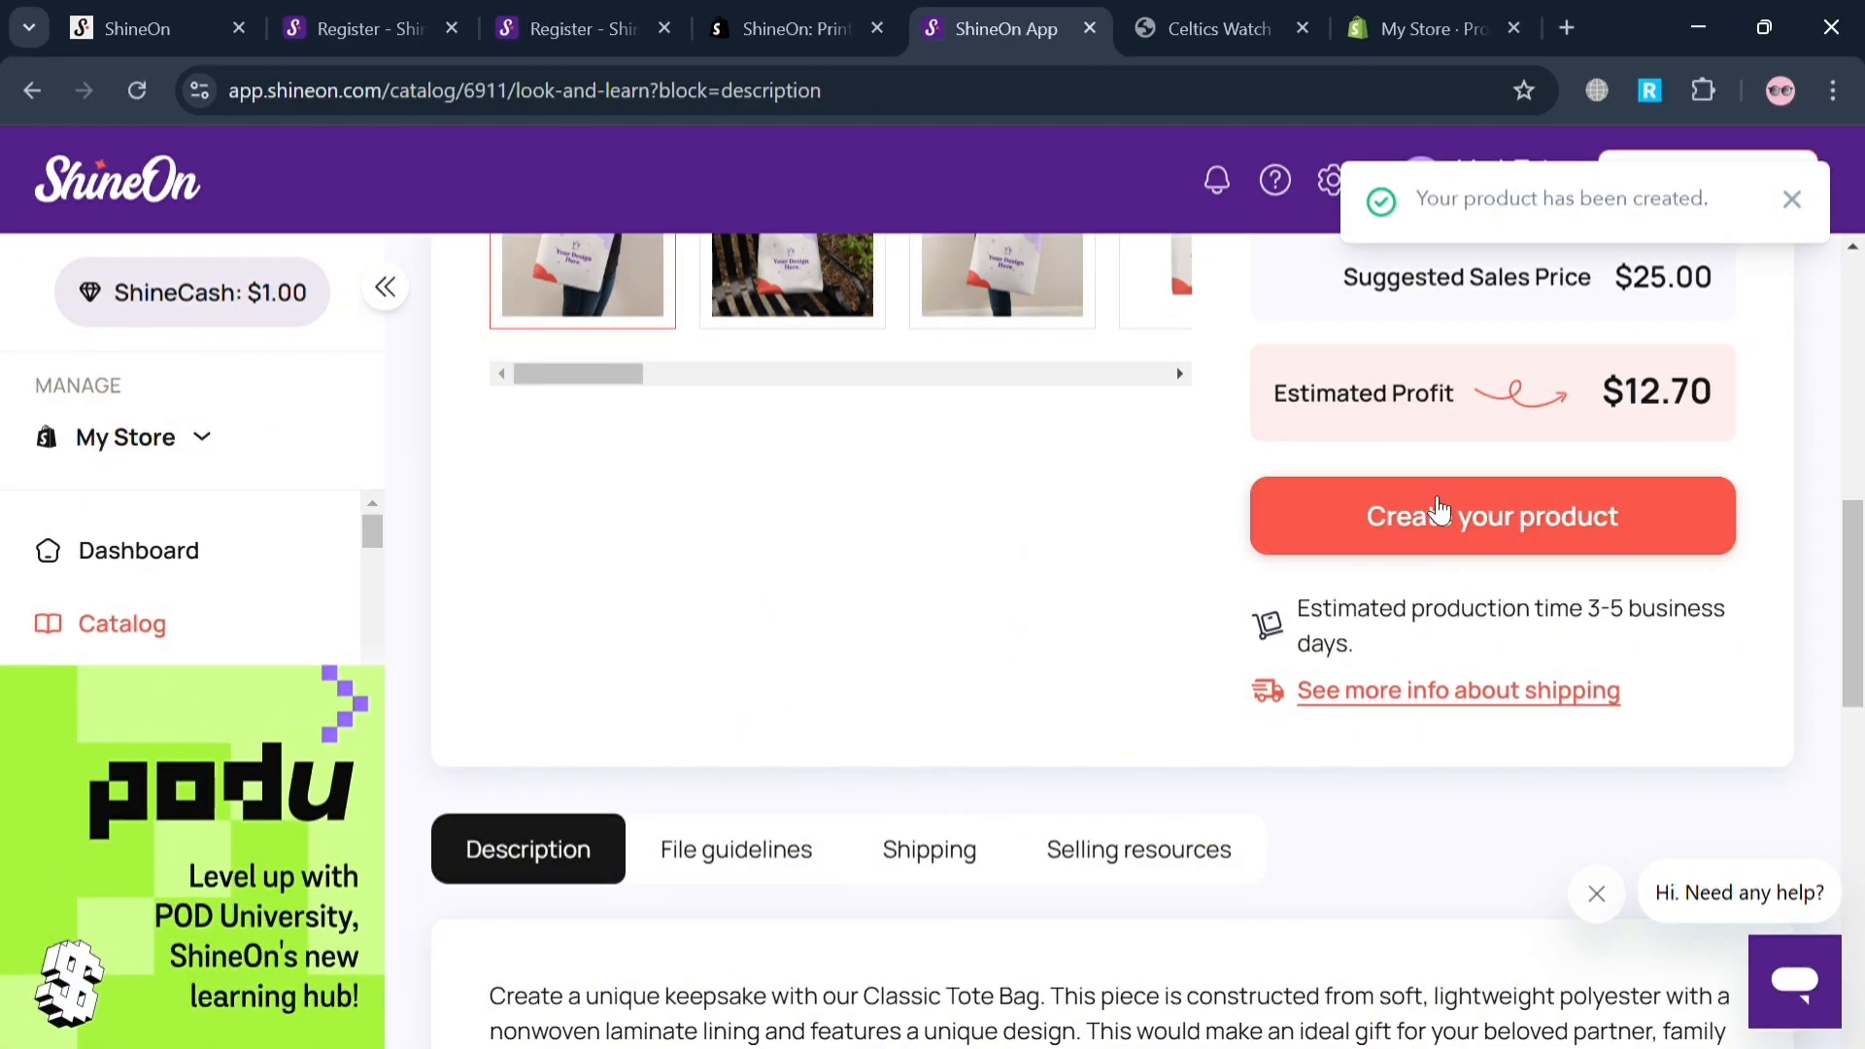
Start creating a product from the Classic Tote Bag and dismiss the chat help prompt.
left_click(1439, 511)
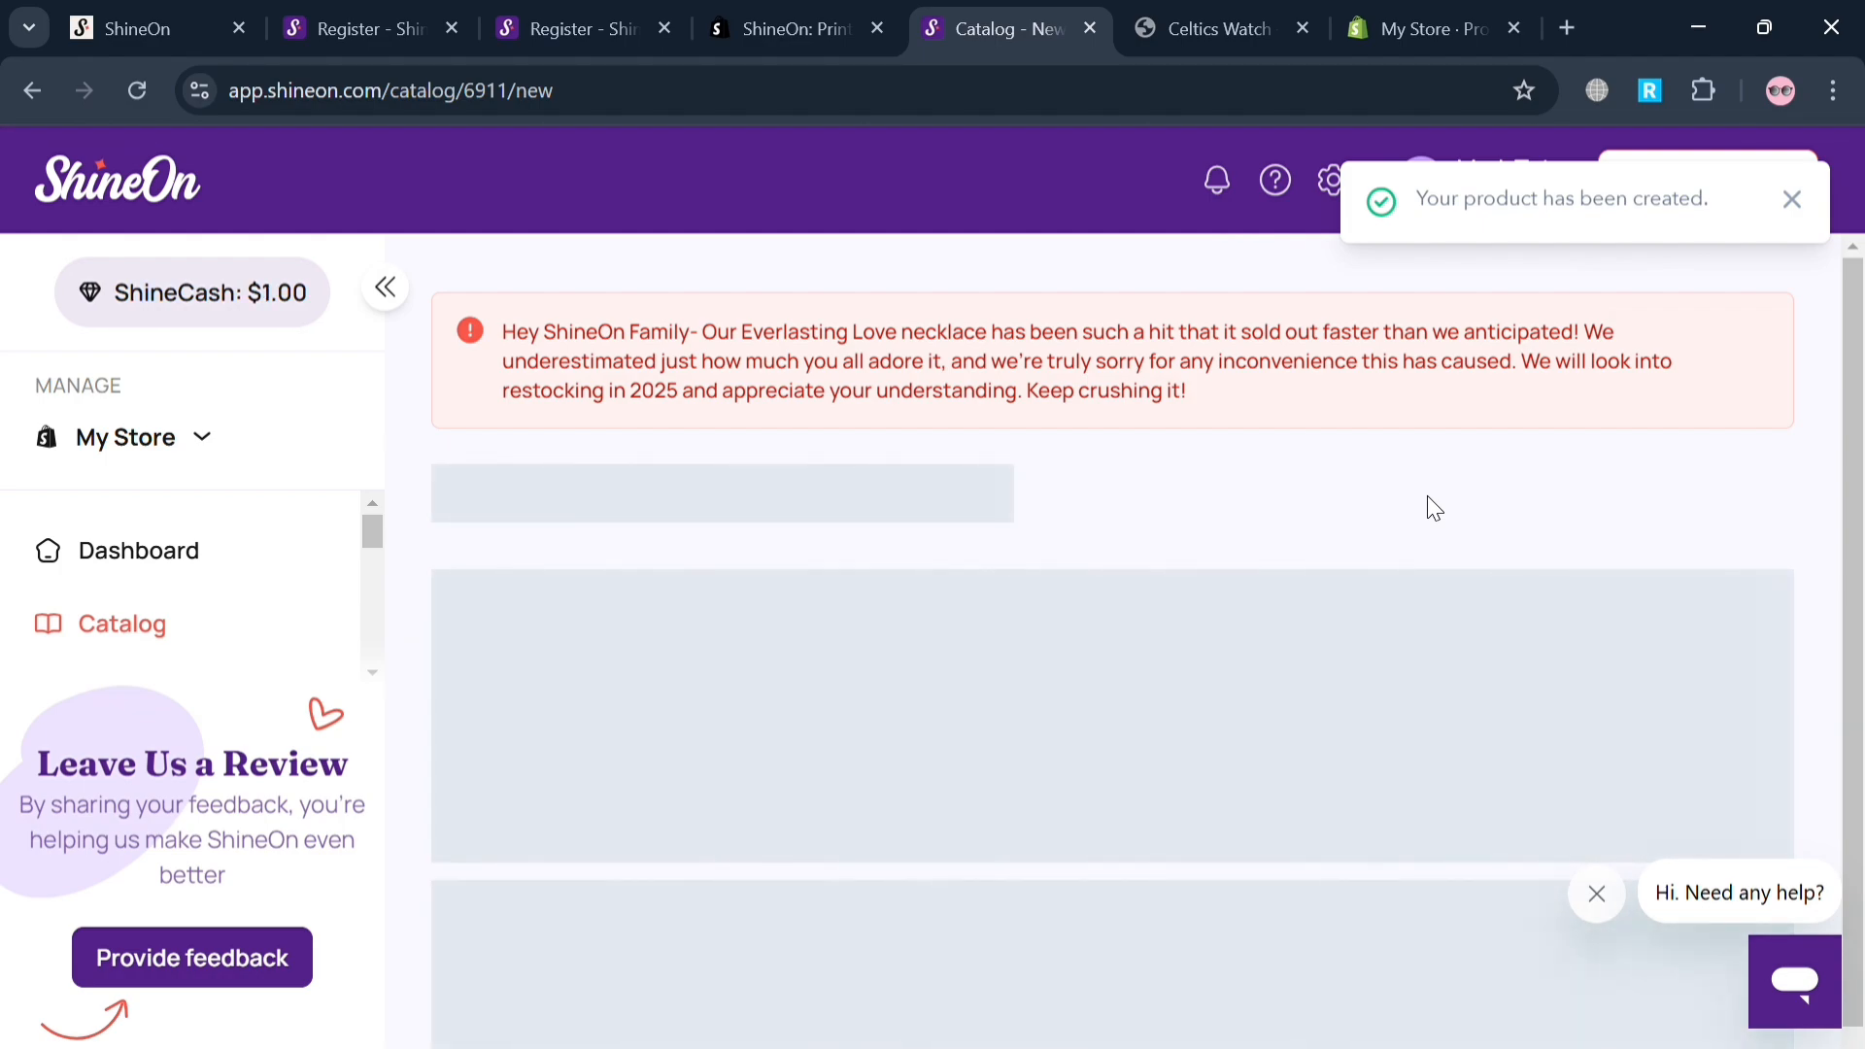
scroll(1221, 847, "down", 1)
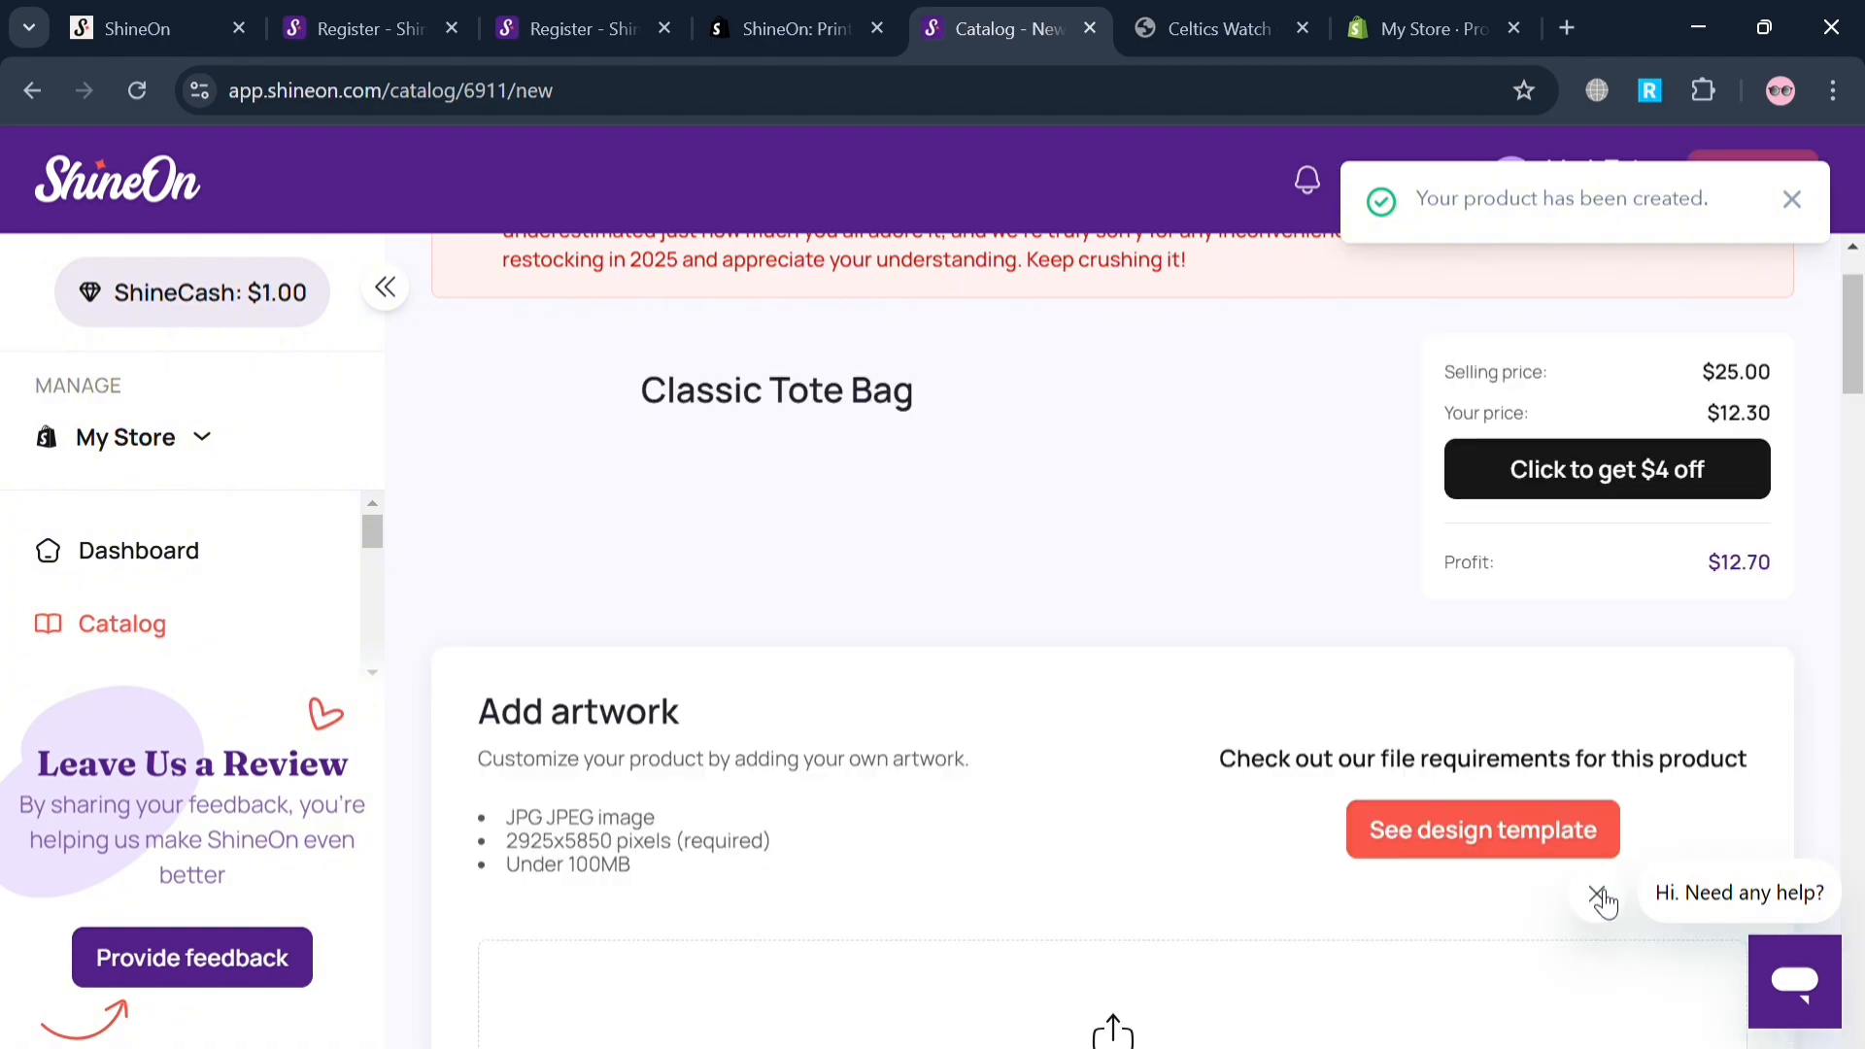
left_click(1598, 895)
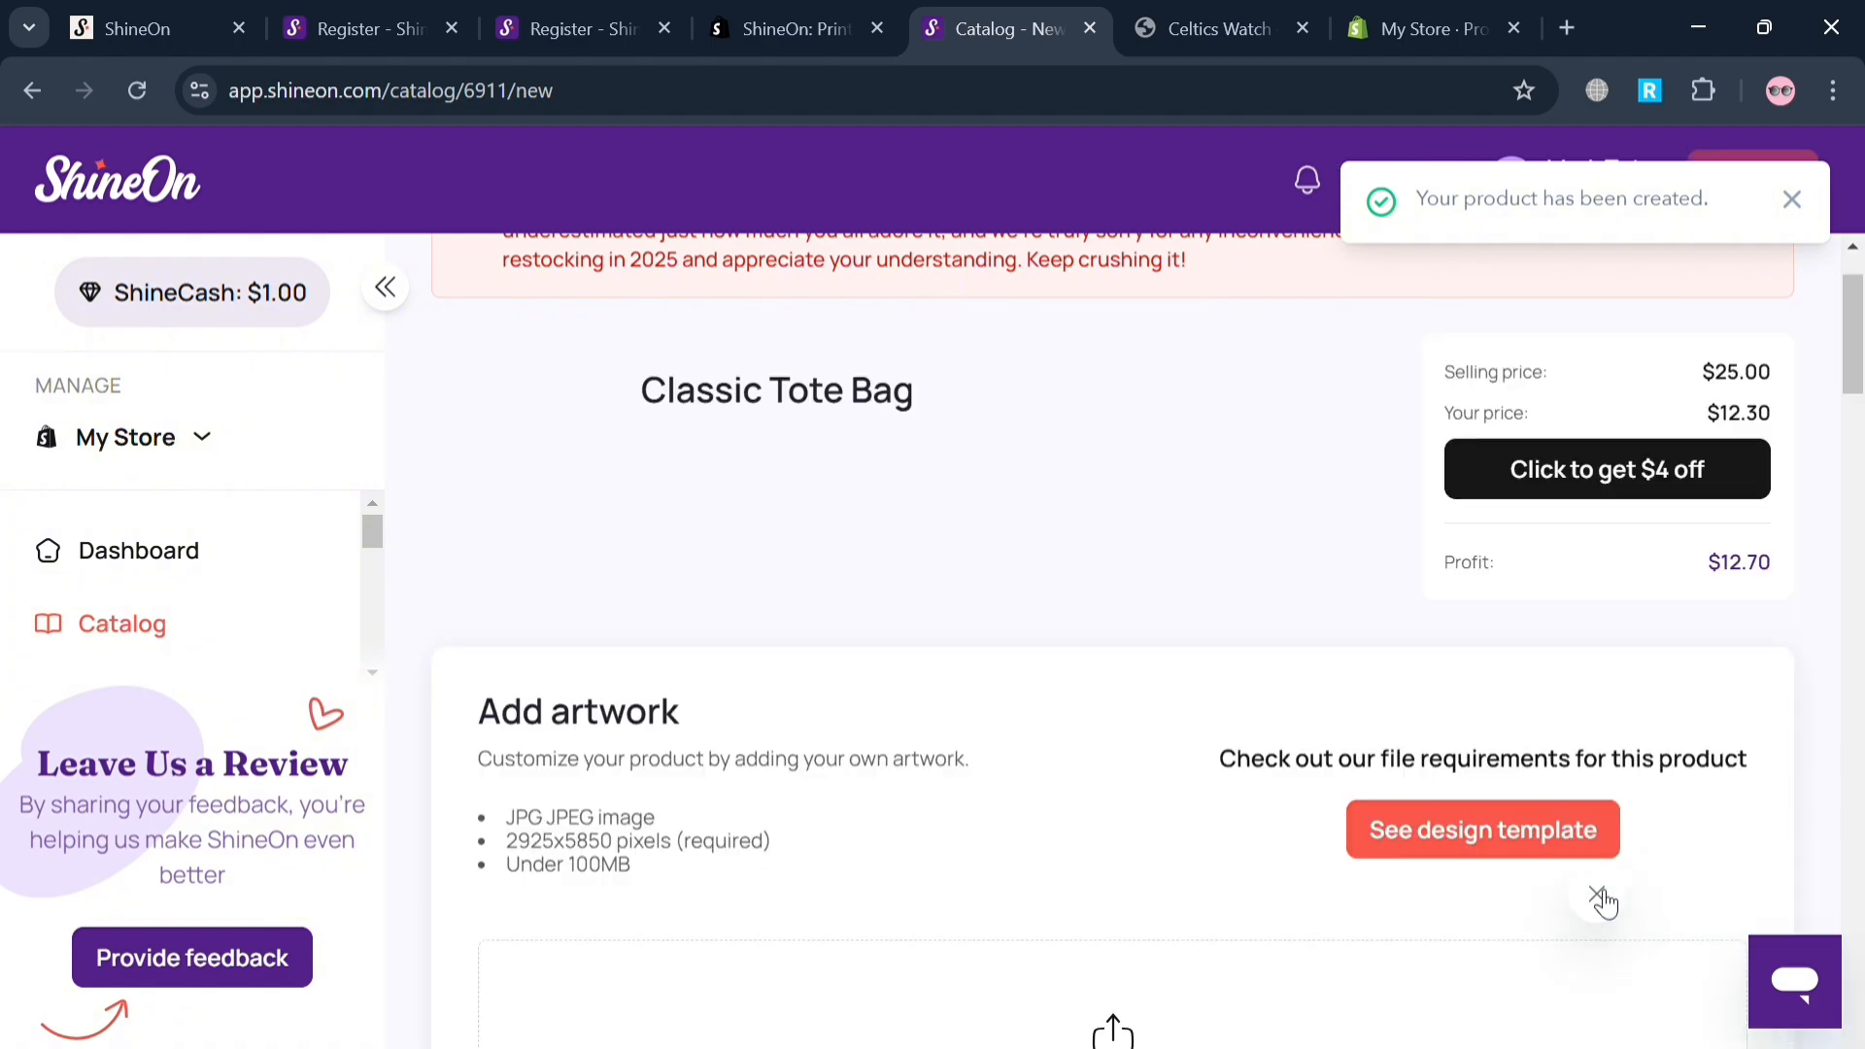
Check the artwork file requirements for the Classic Tote Bag and try to upload an artwork image from the computer.
scroll(1040, 842, "down", 3)
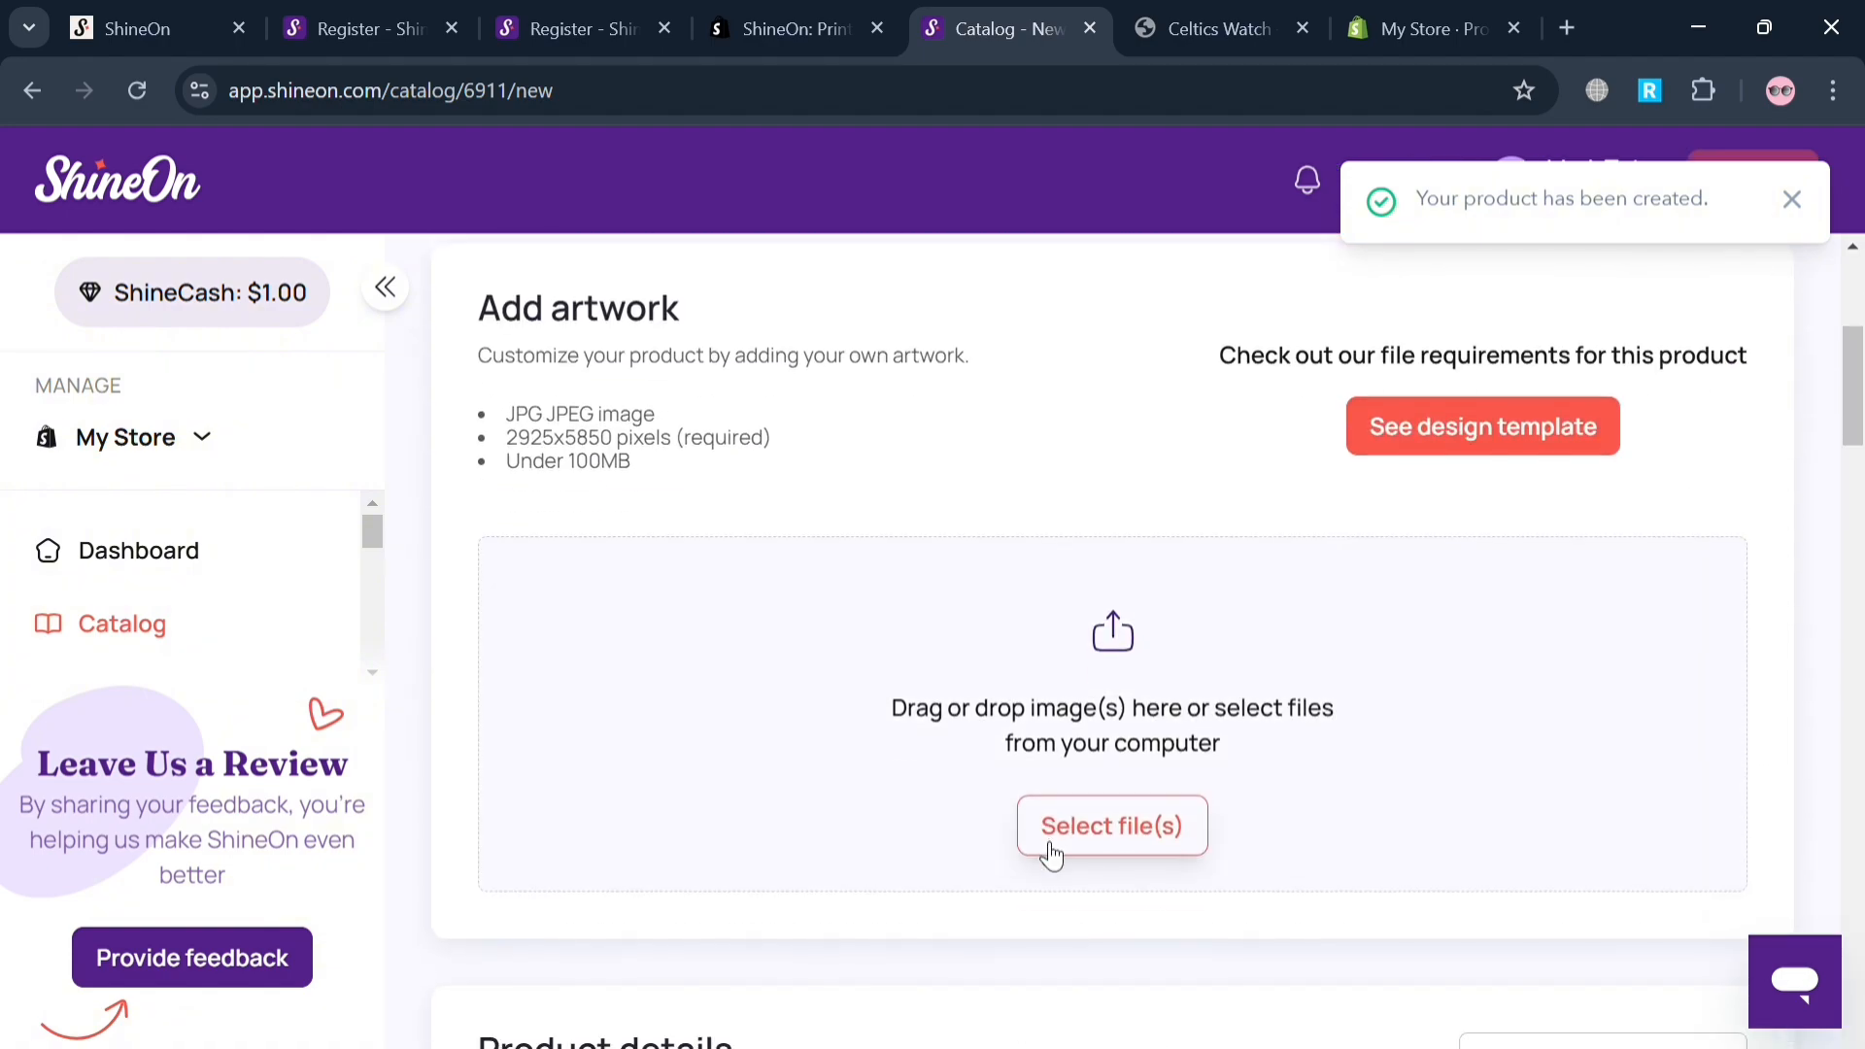
scroll(1201, 693, "up", 3)
scroll(1194, 683, "down", 3)
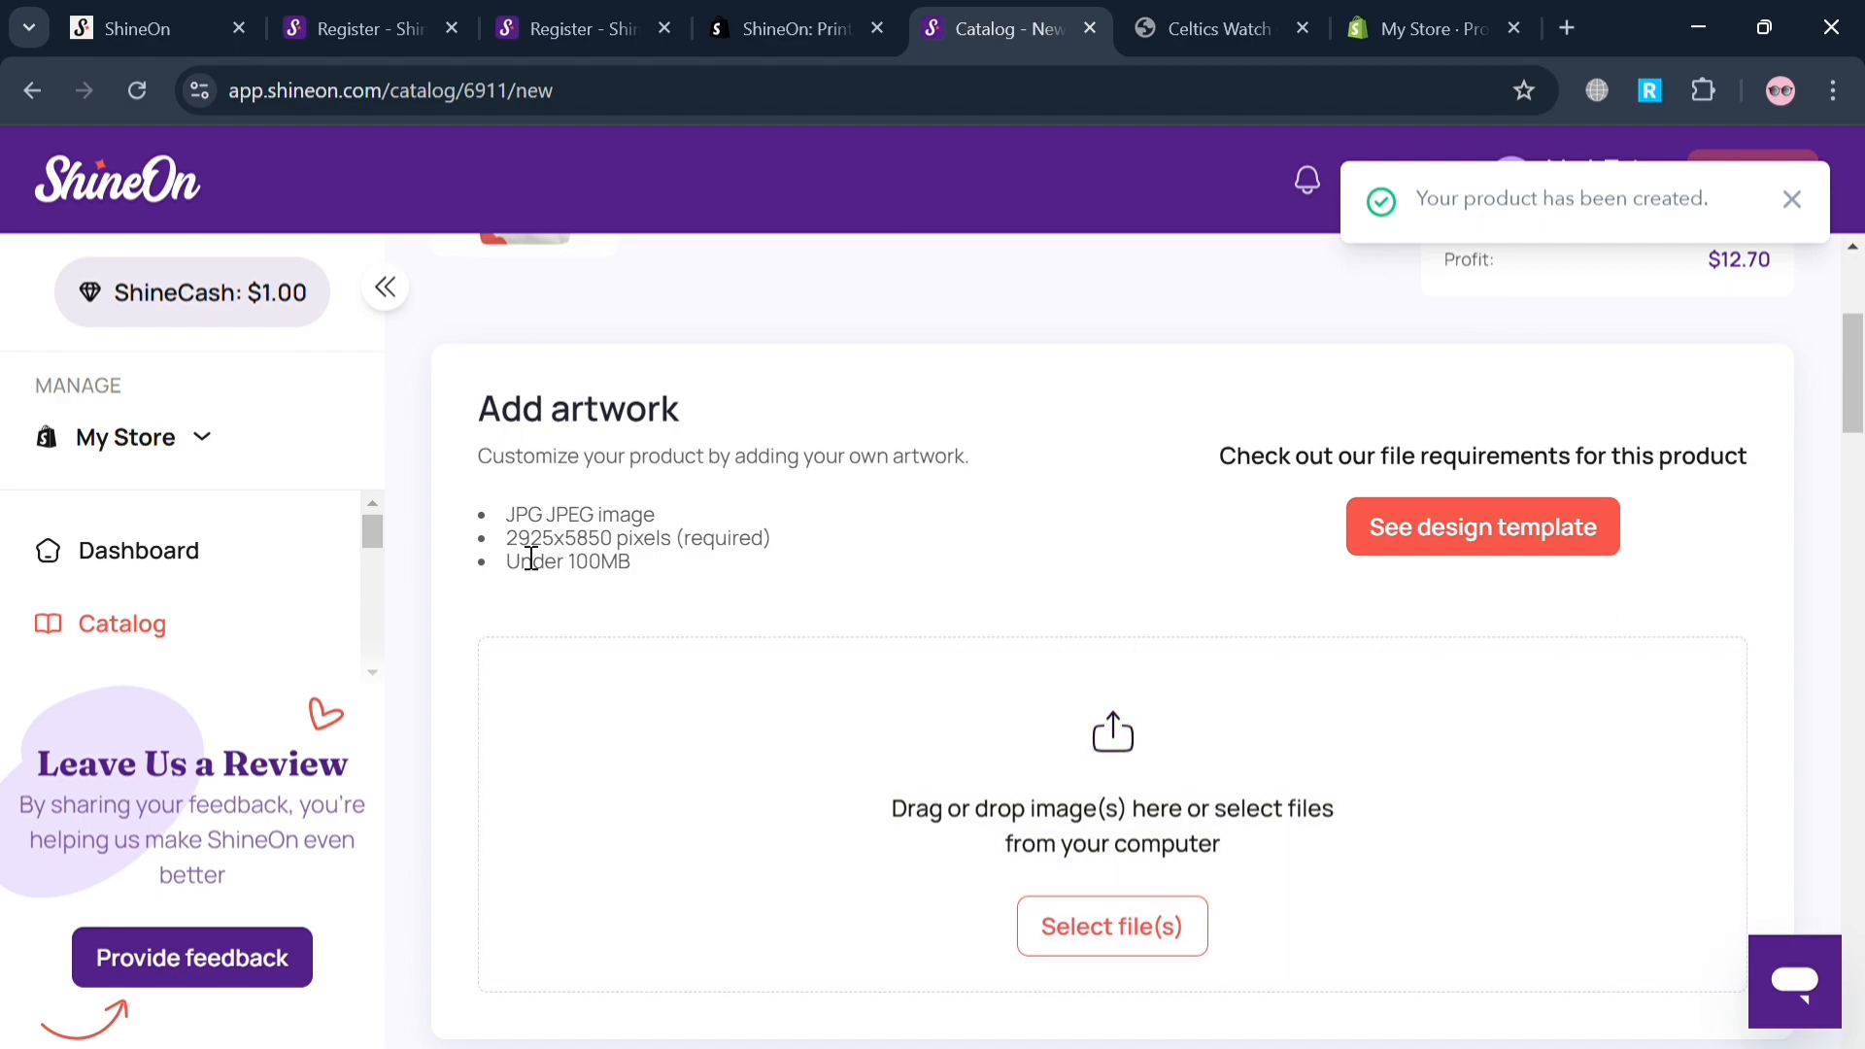
left_click(1157, 925)
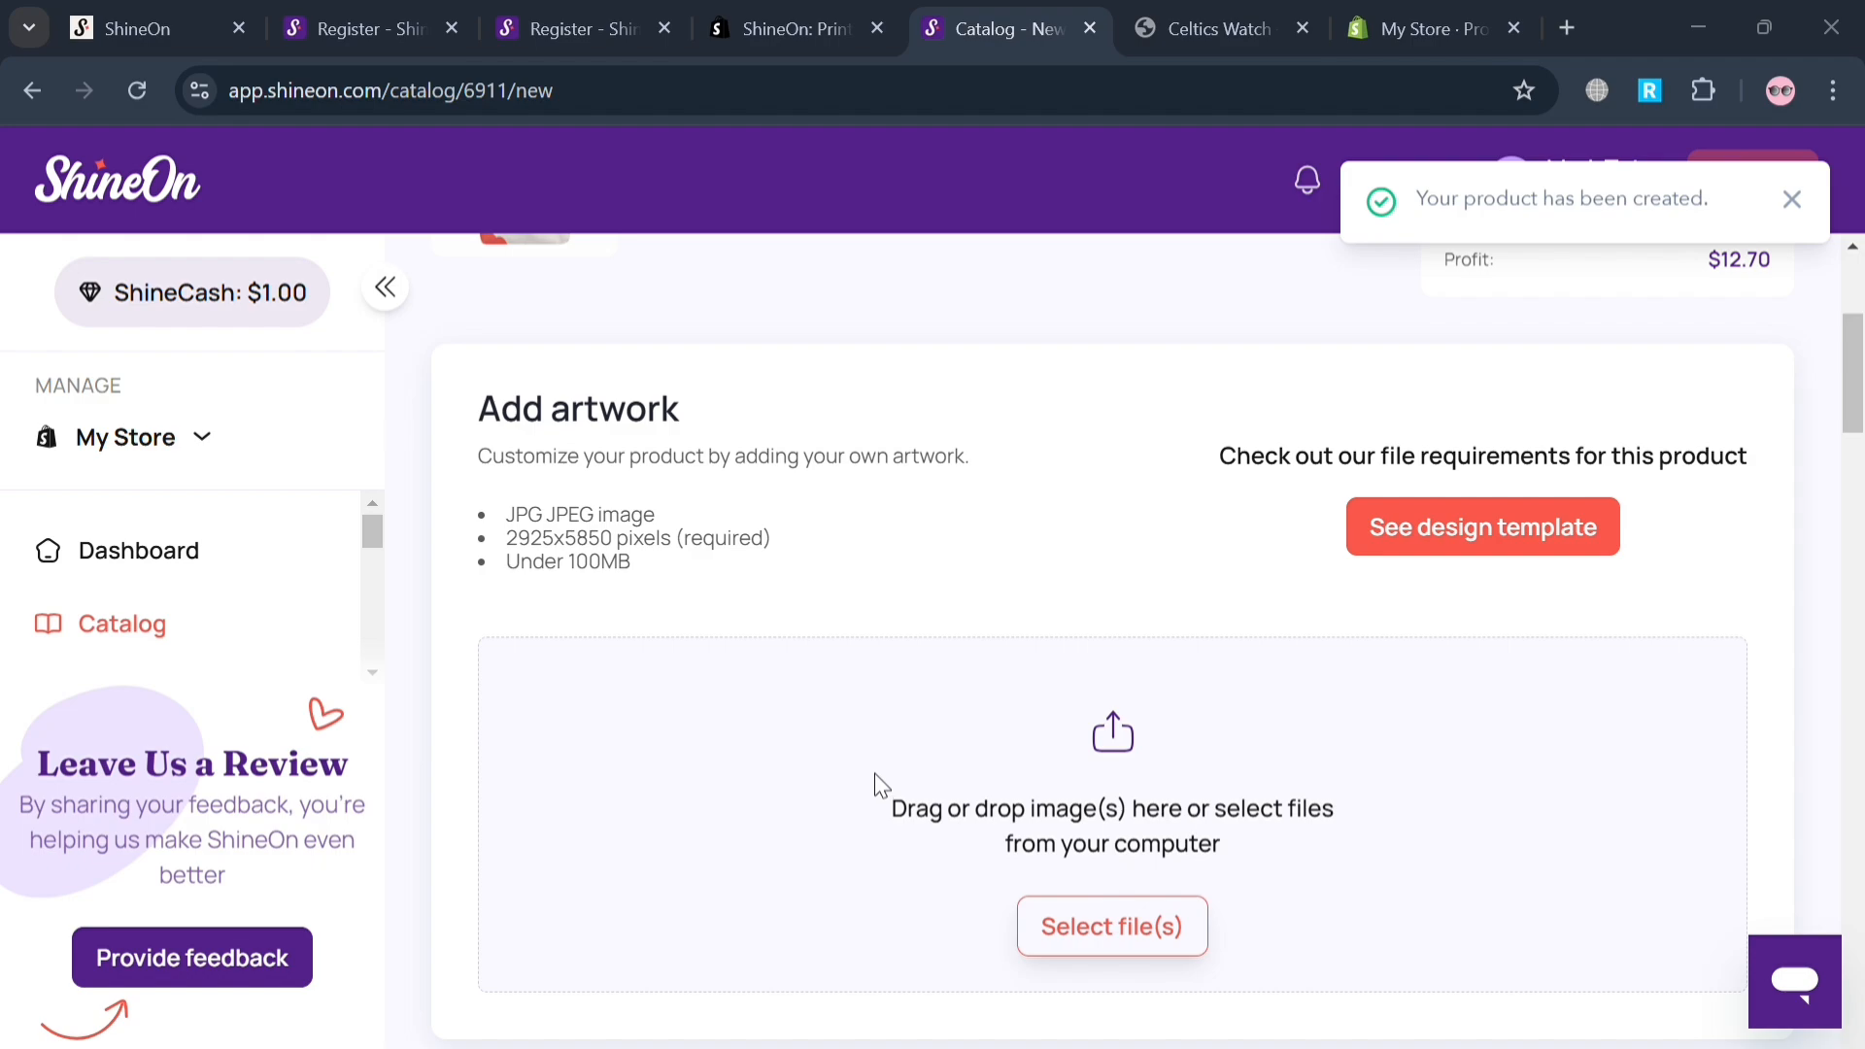
left_click(1002, 801)
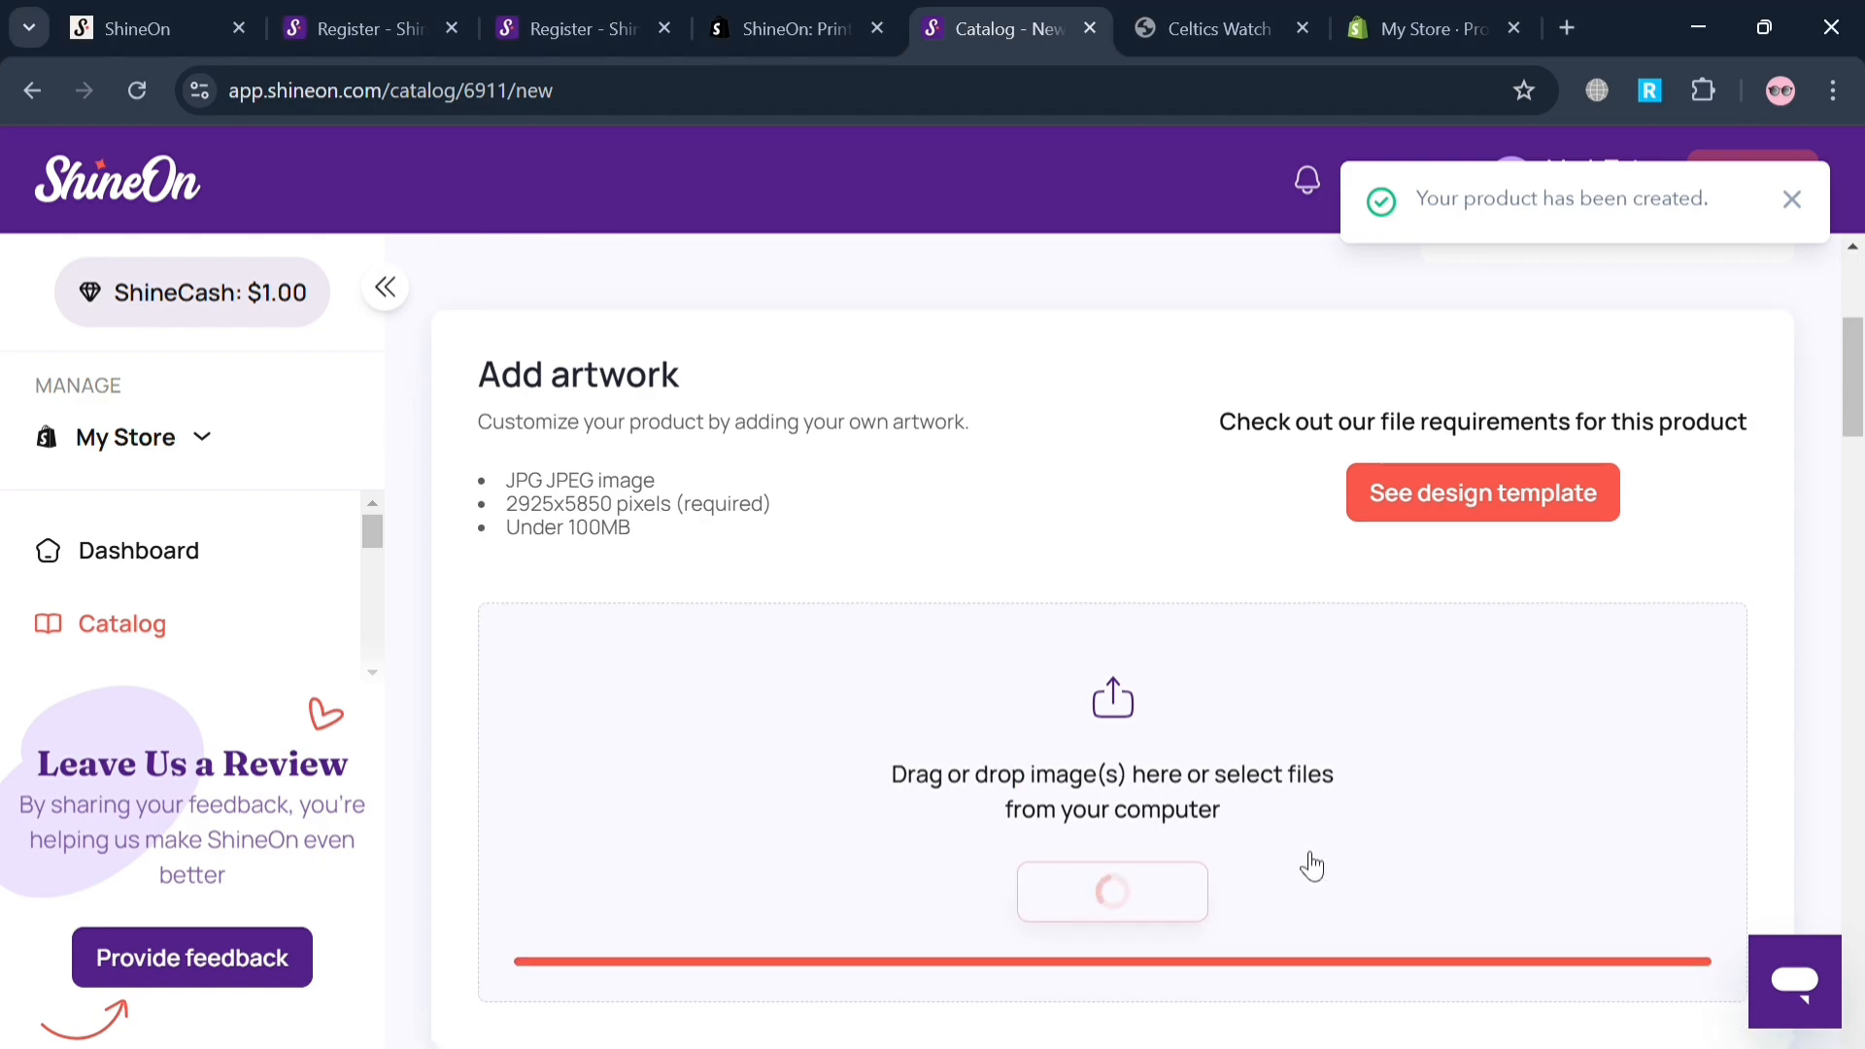
Review the Classic Tote Bag's product details, size and handle color prices, product images and upsell options.
scroll(1305, 866, "down", 2)
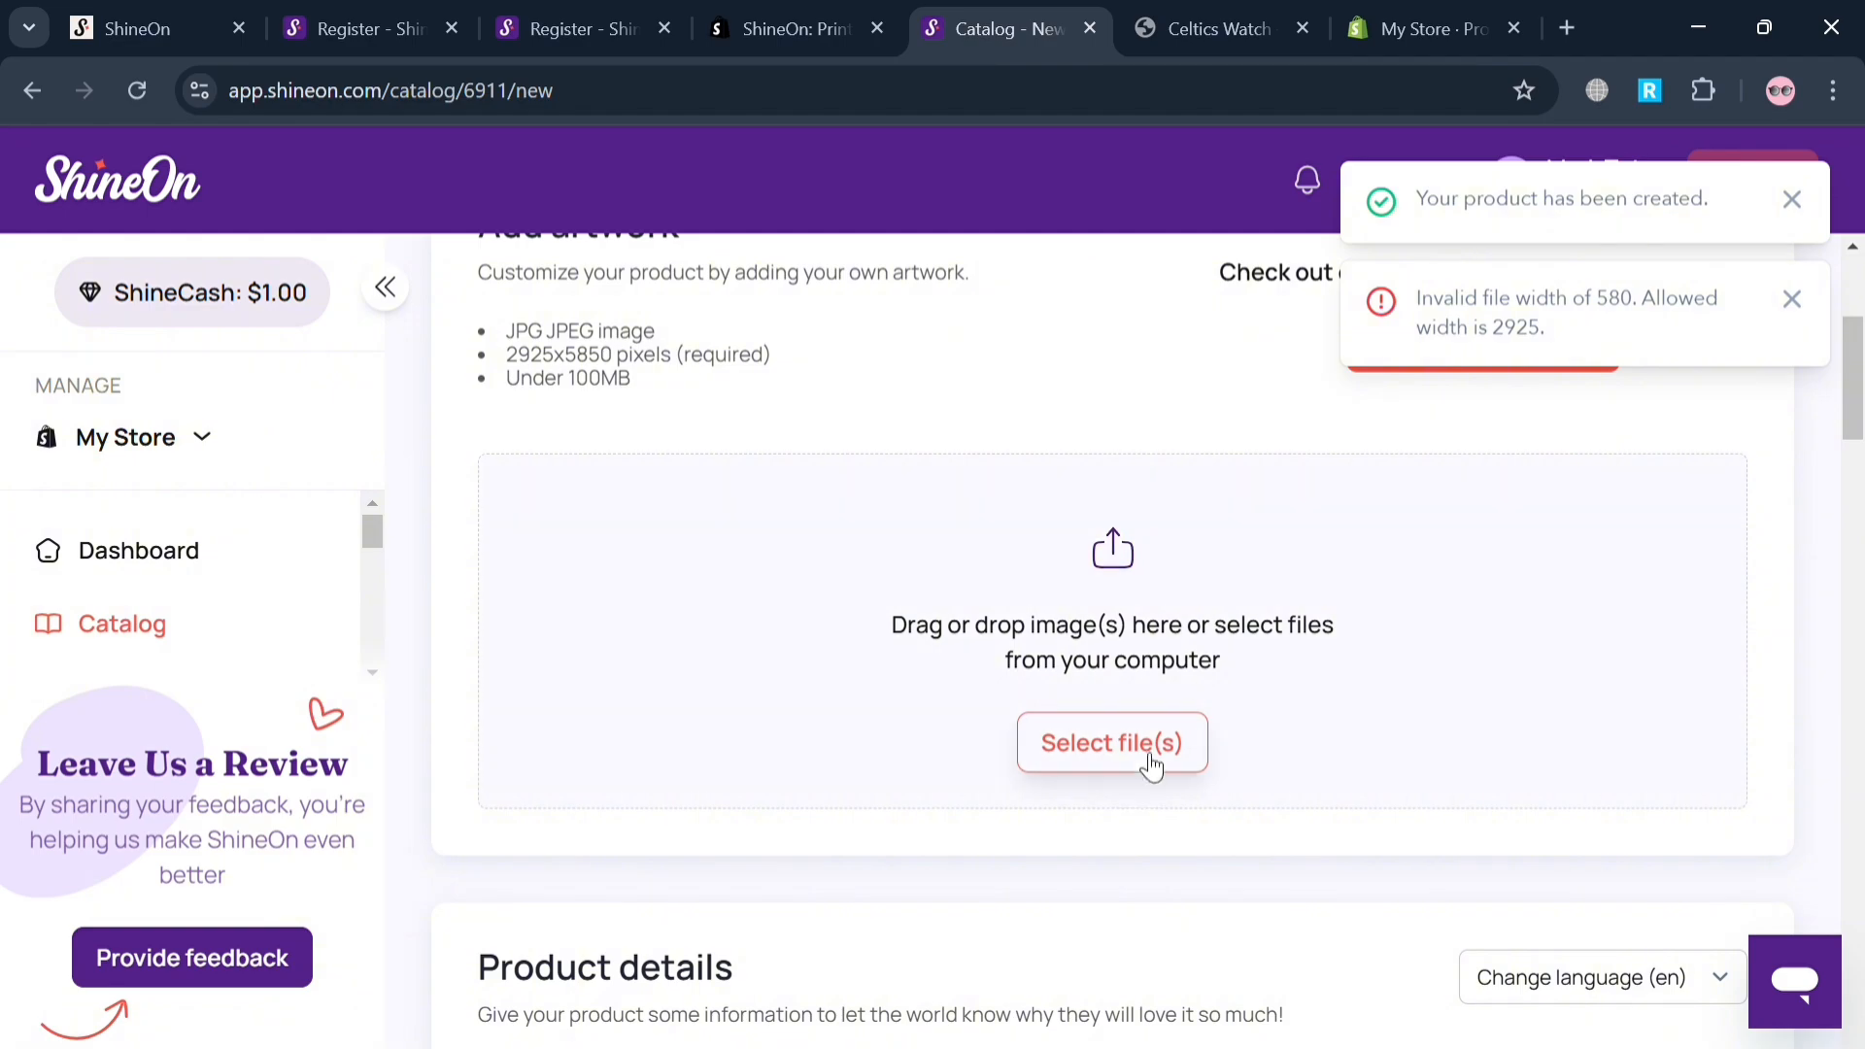
scroll(1345, 570, "down", 8)
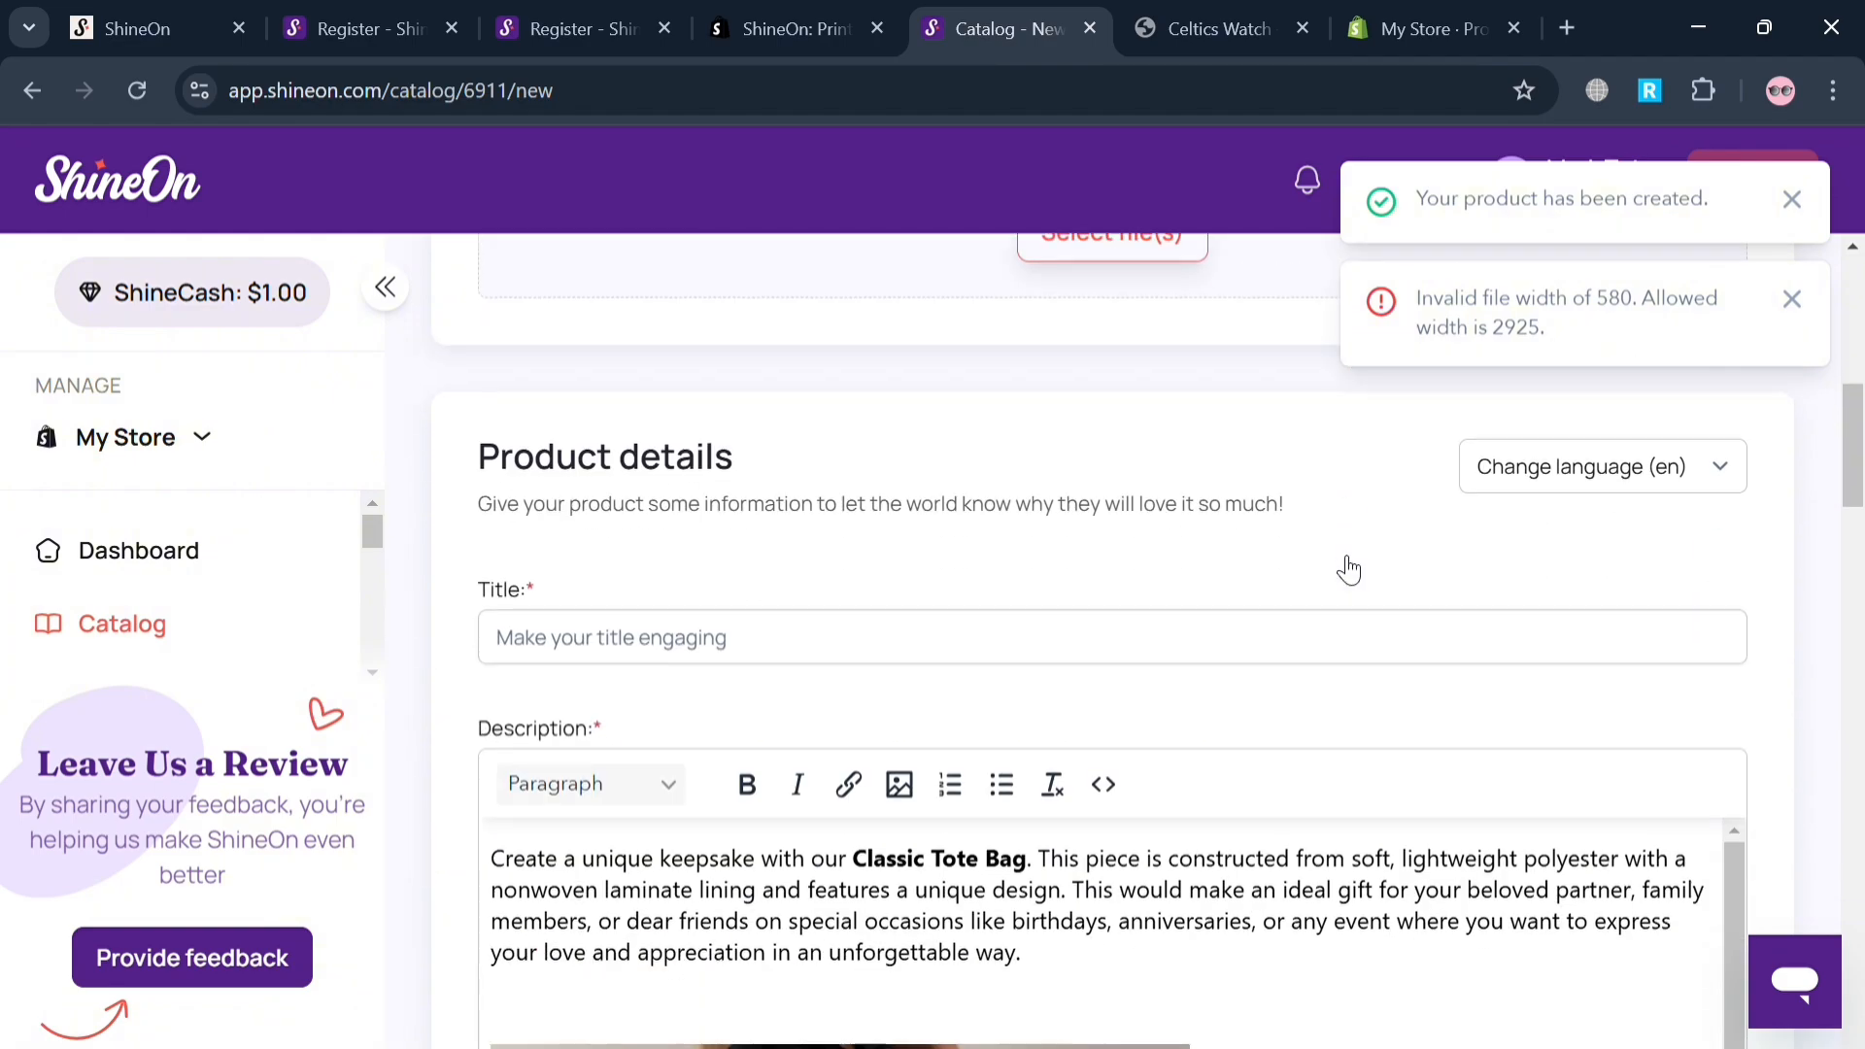
scroll(1042, 874, "down", 10)
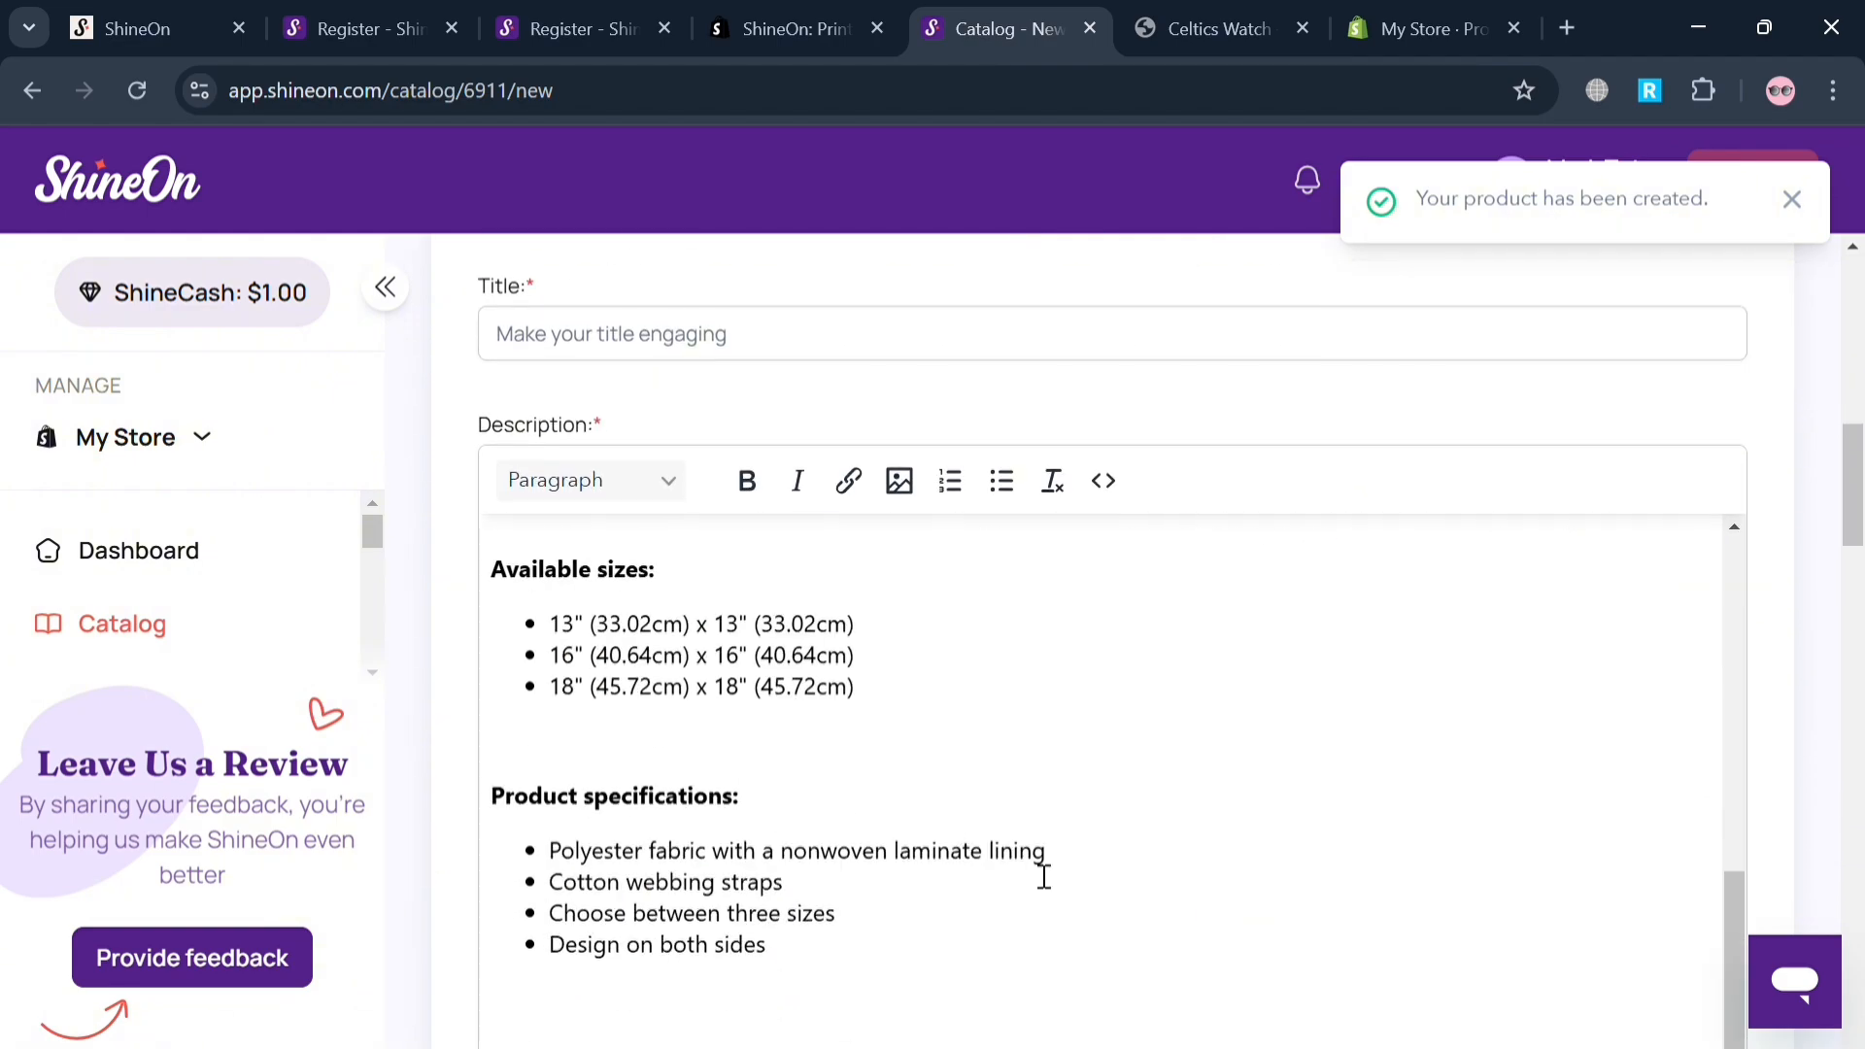
scroll(1030, 865, "down", 10)
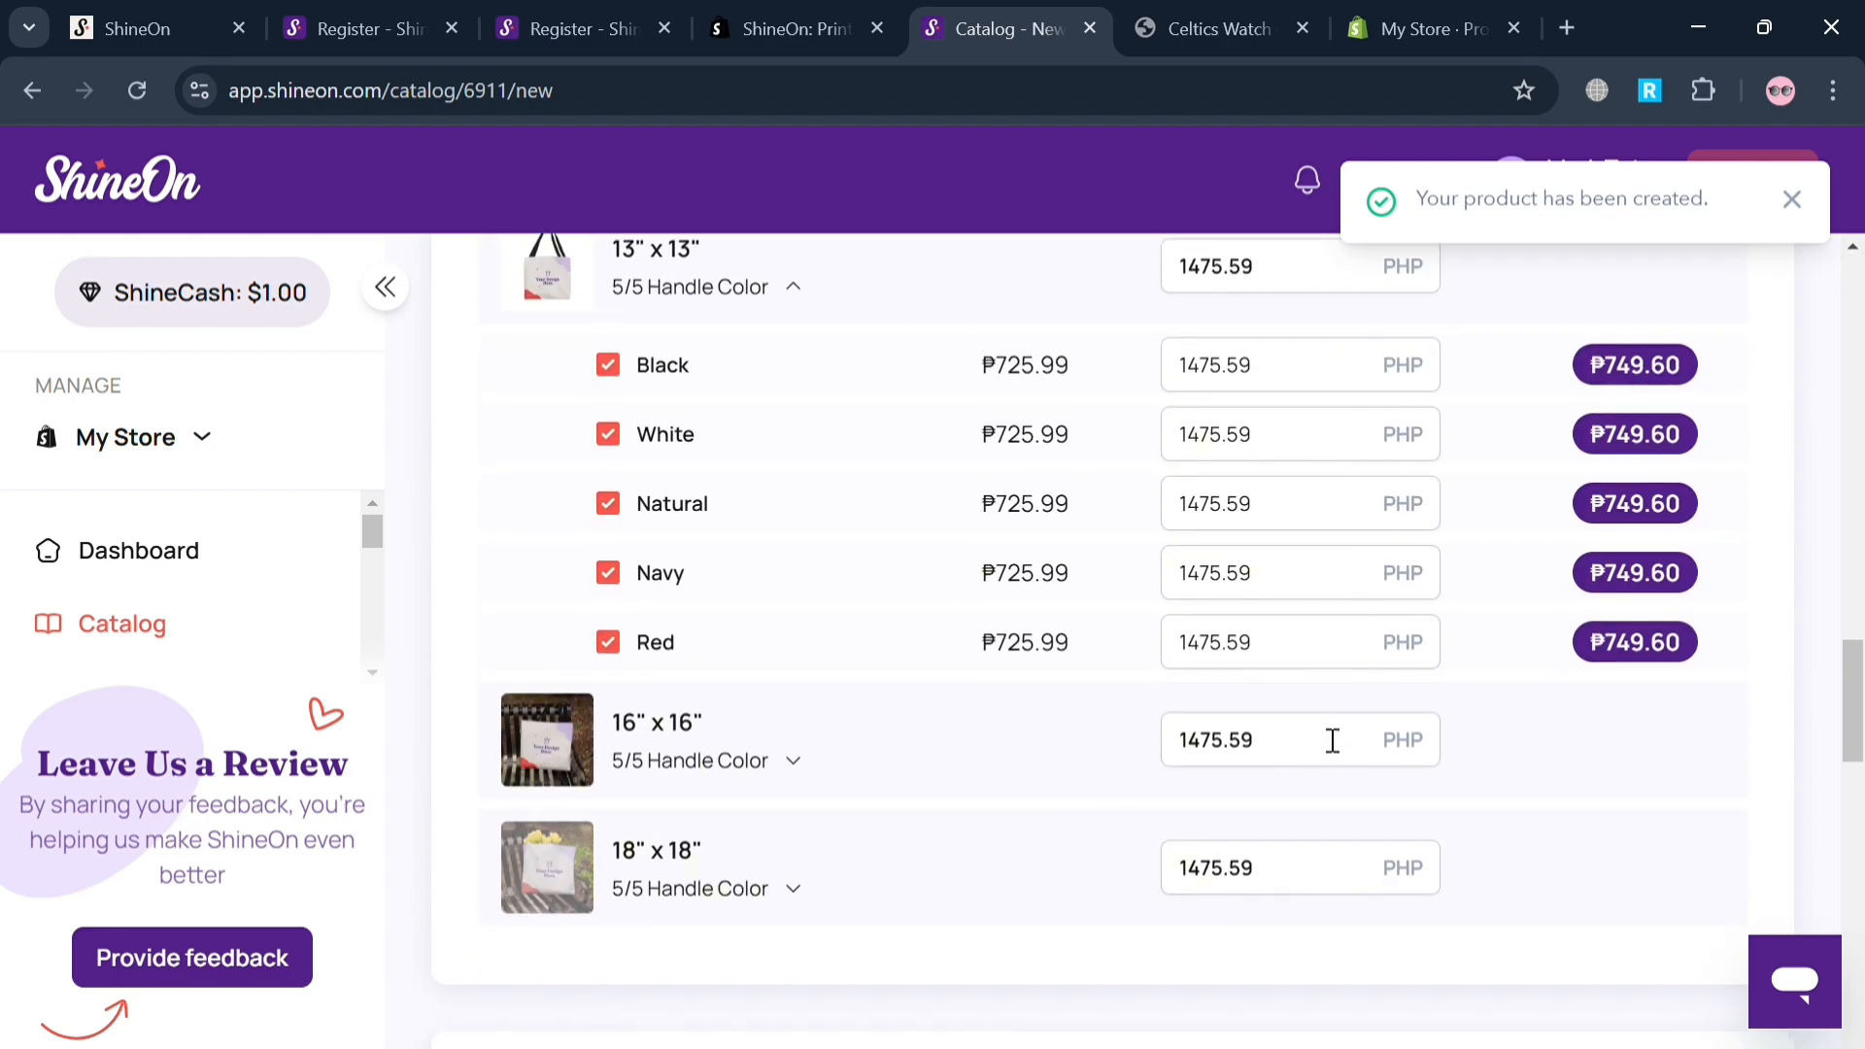
scroll(1326, 748, "down", 3)
scroll(1322, 749, "down", 10)
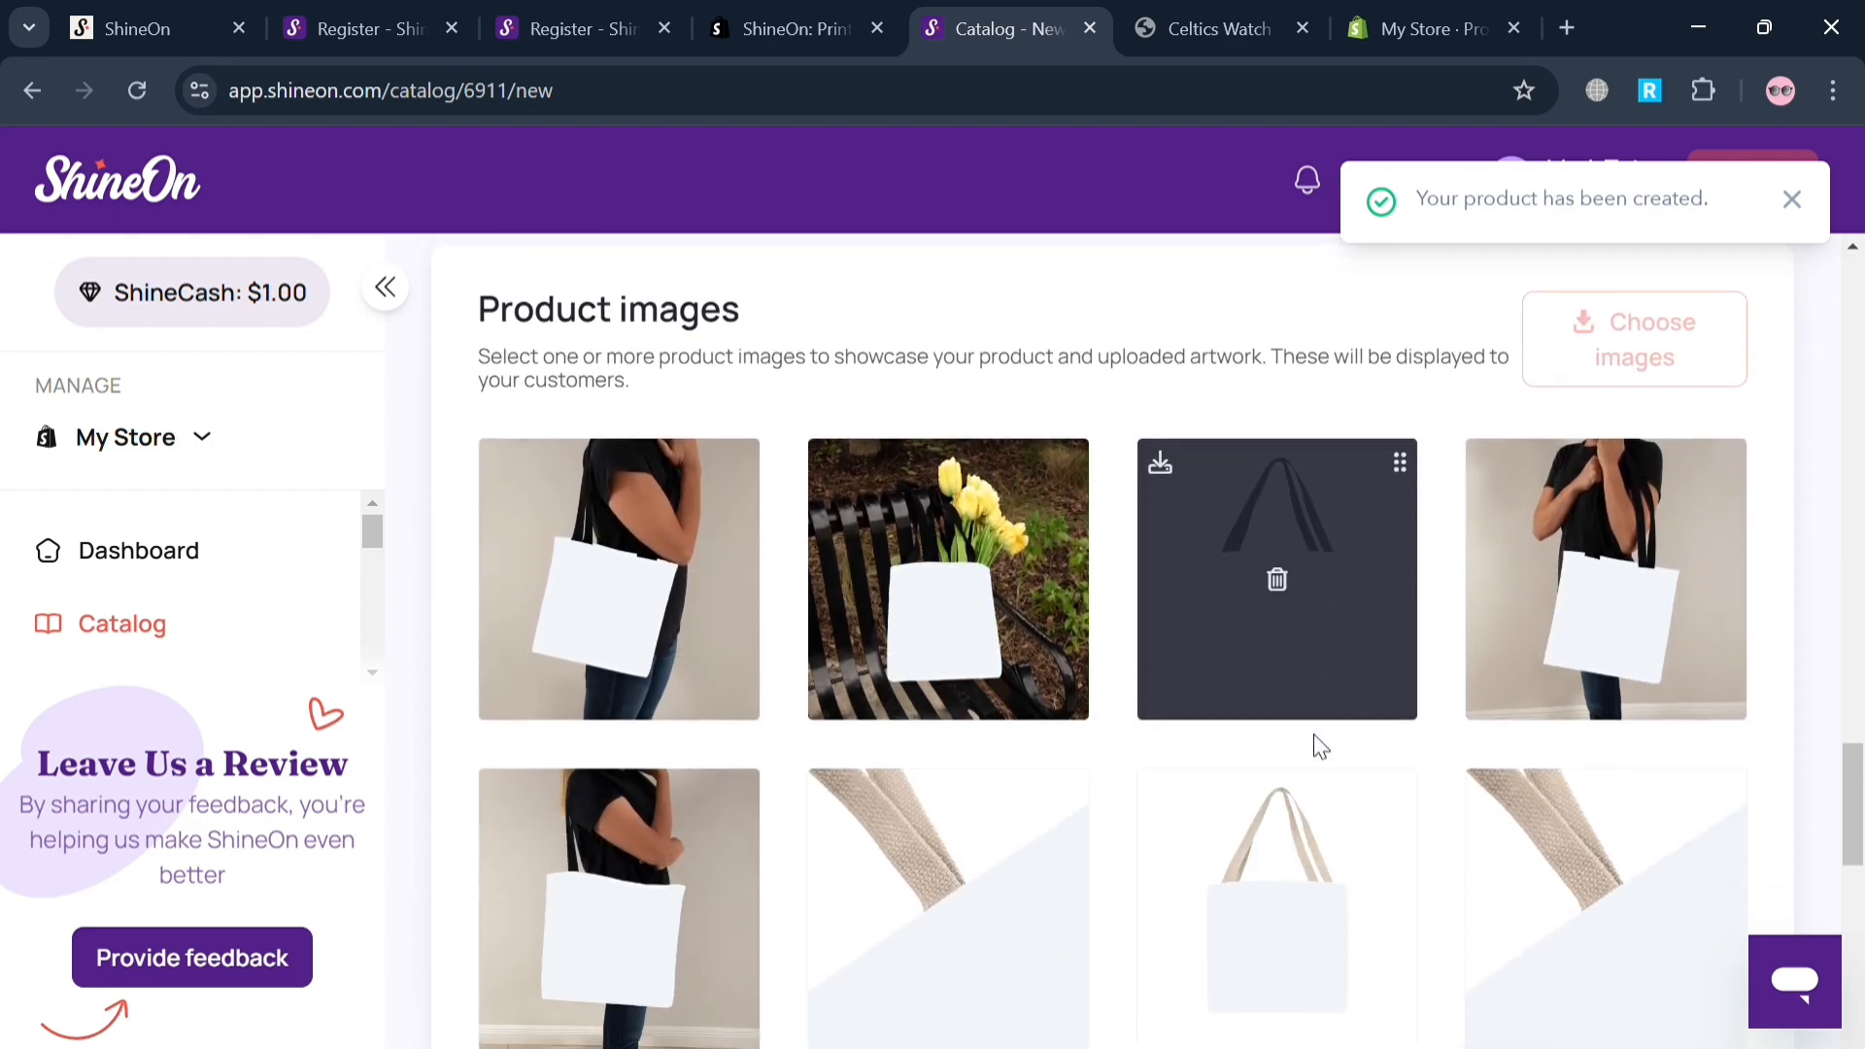
scroll(1320, 746, "down", 10)
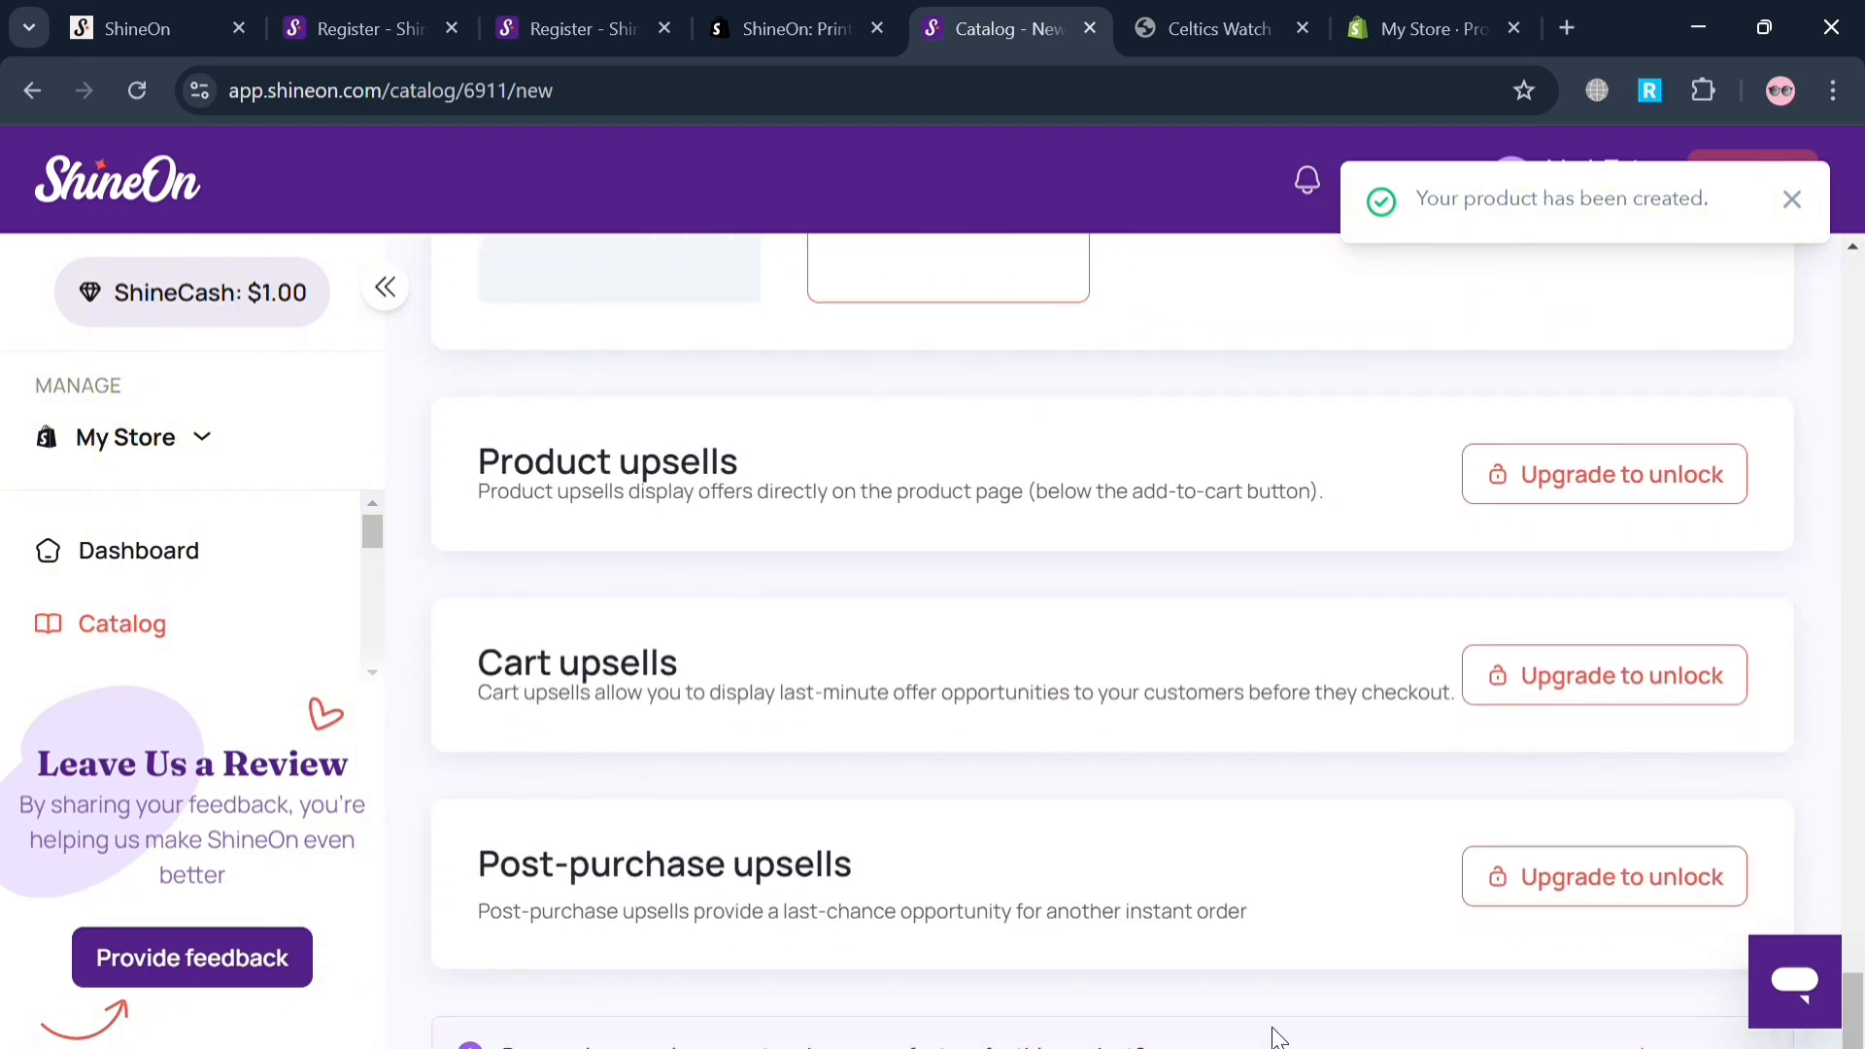
scroll(1394, 685, "down", 3)
scroll(1394, 685, "up", 20)
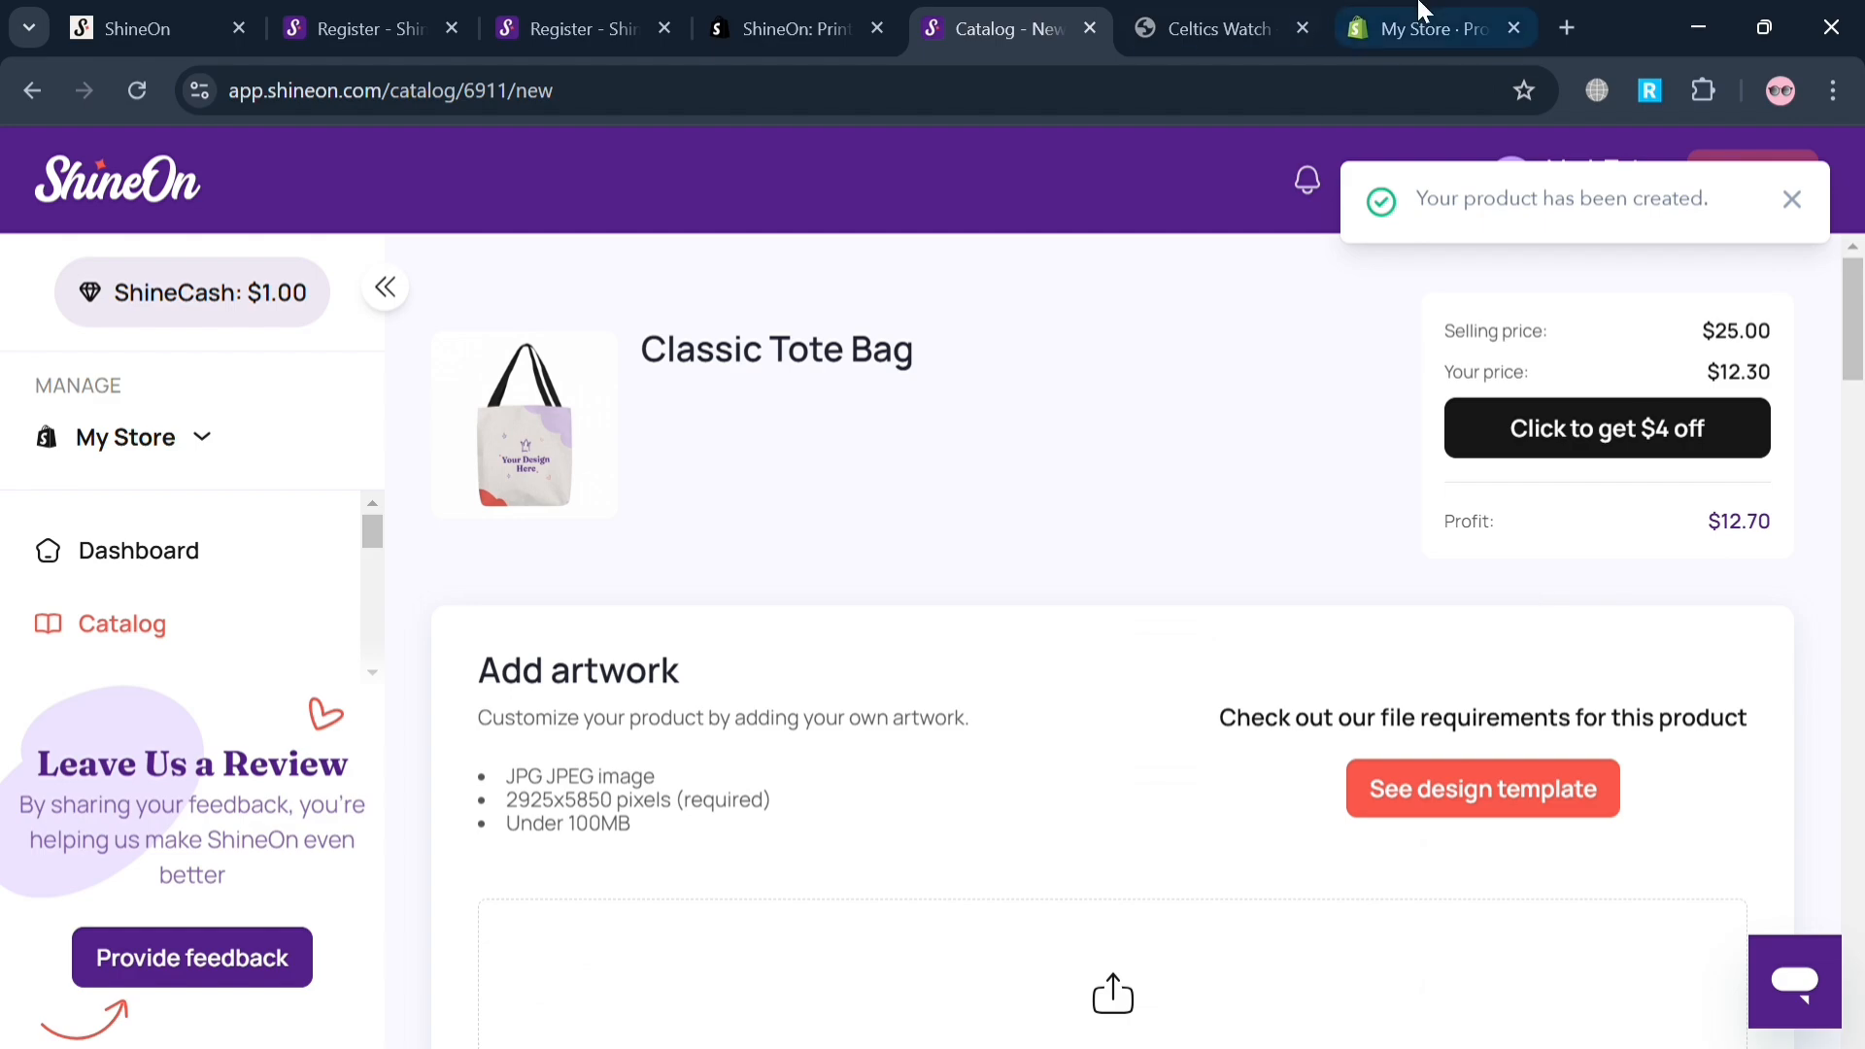
Look at Celtics Watch in the Shopify admin and online store, and return to ShineOn to open its dashboard.
left_click(1463, 13)
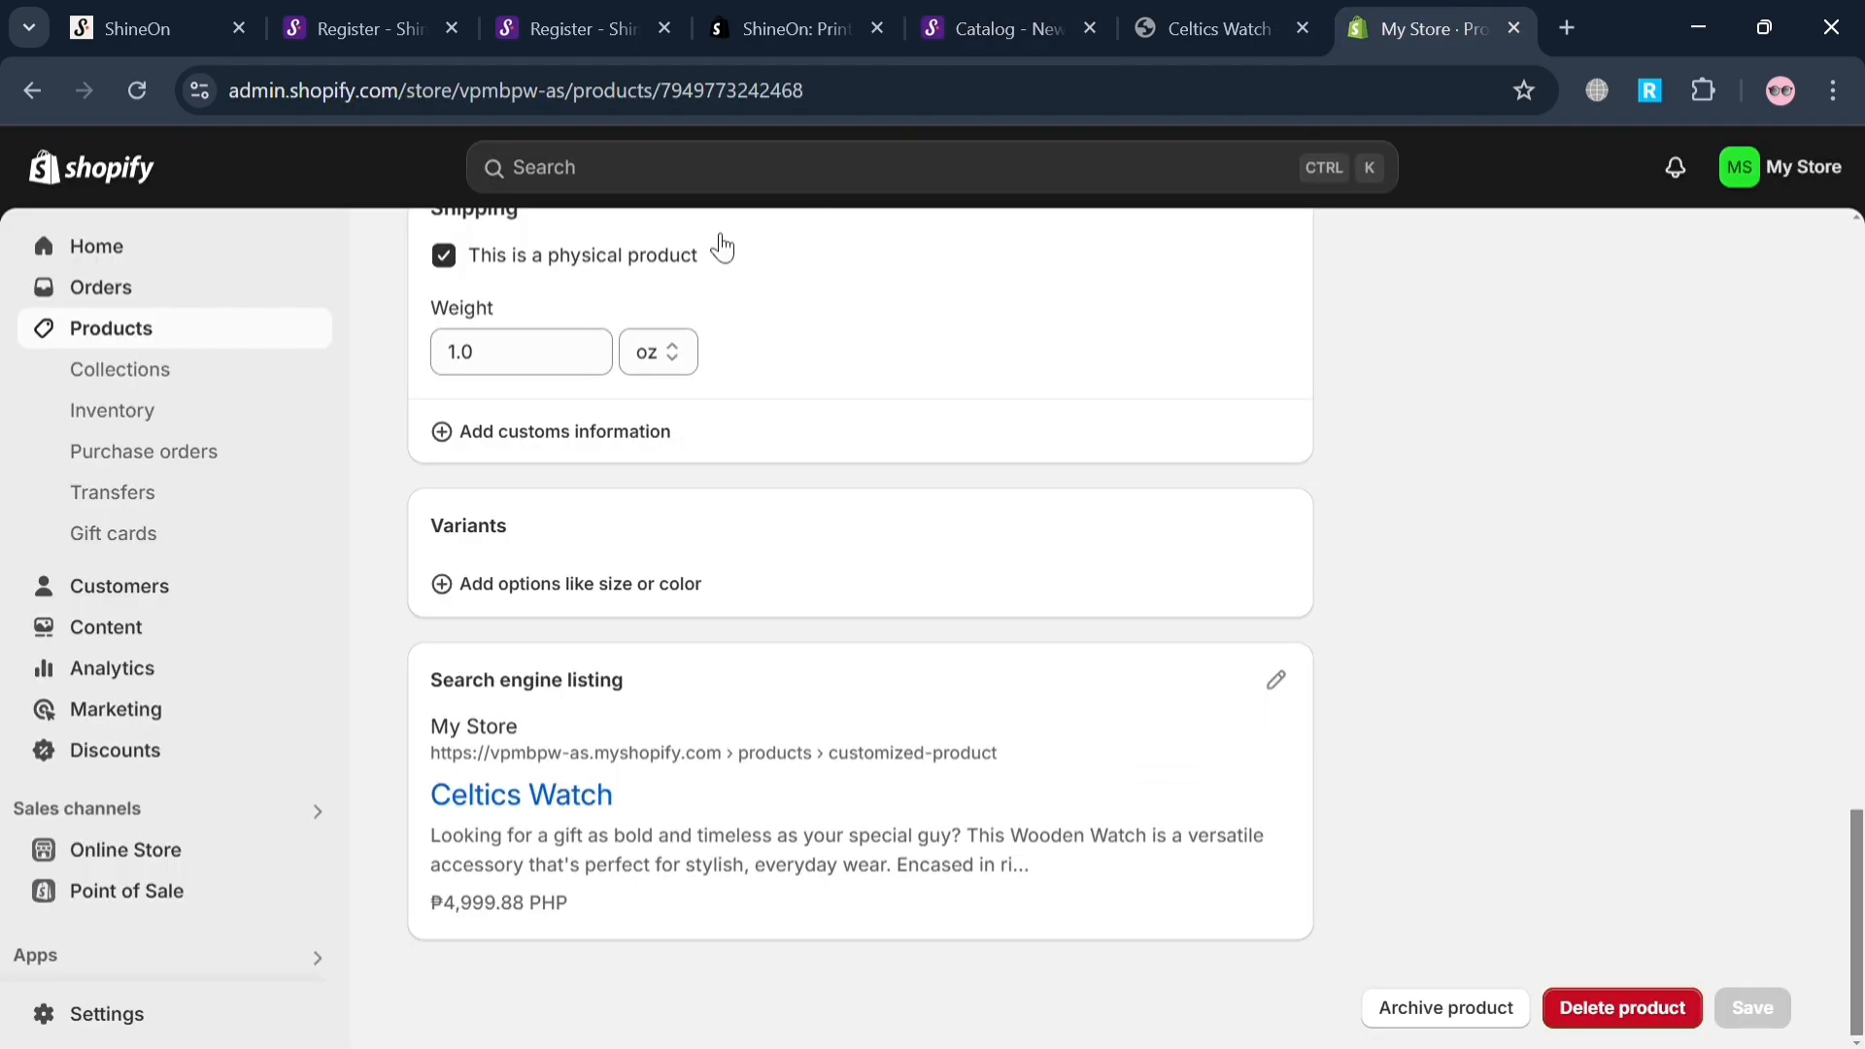
left_click(1140, 13)
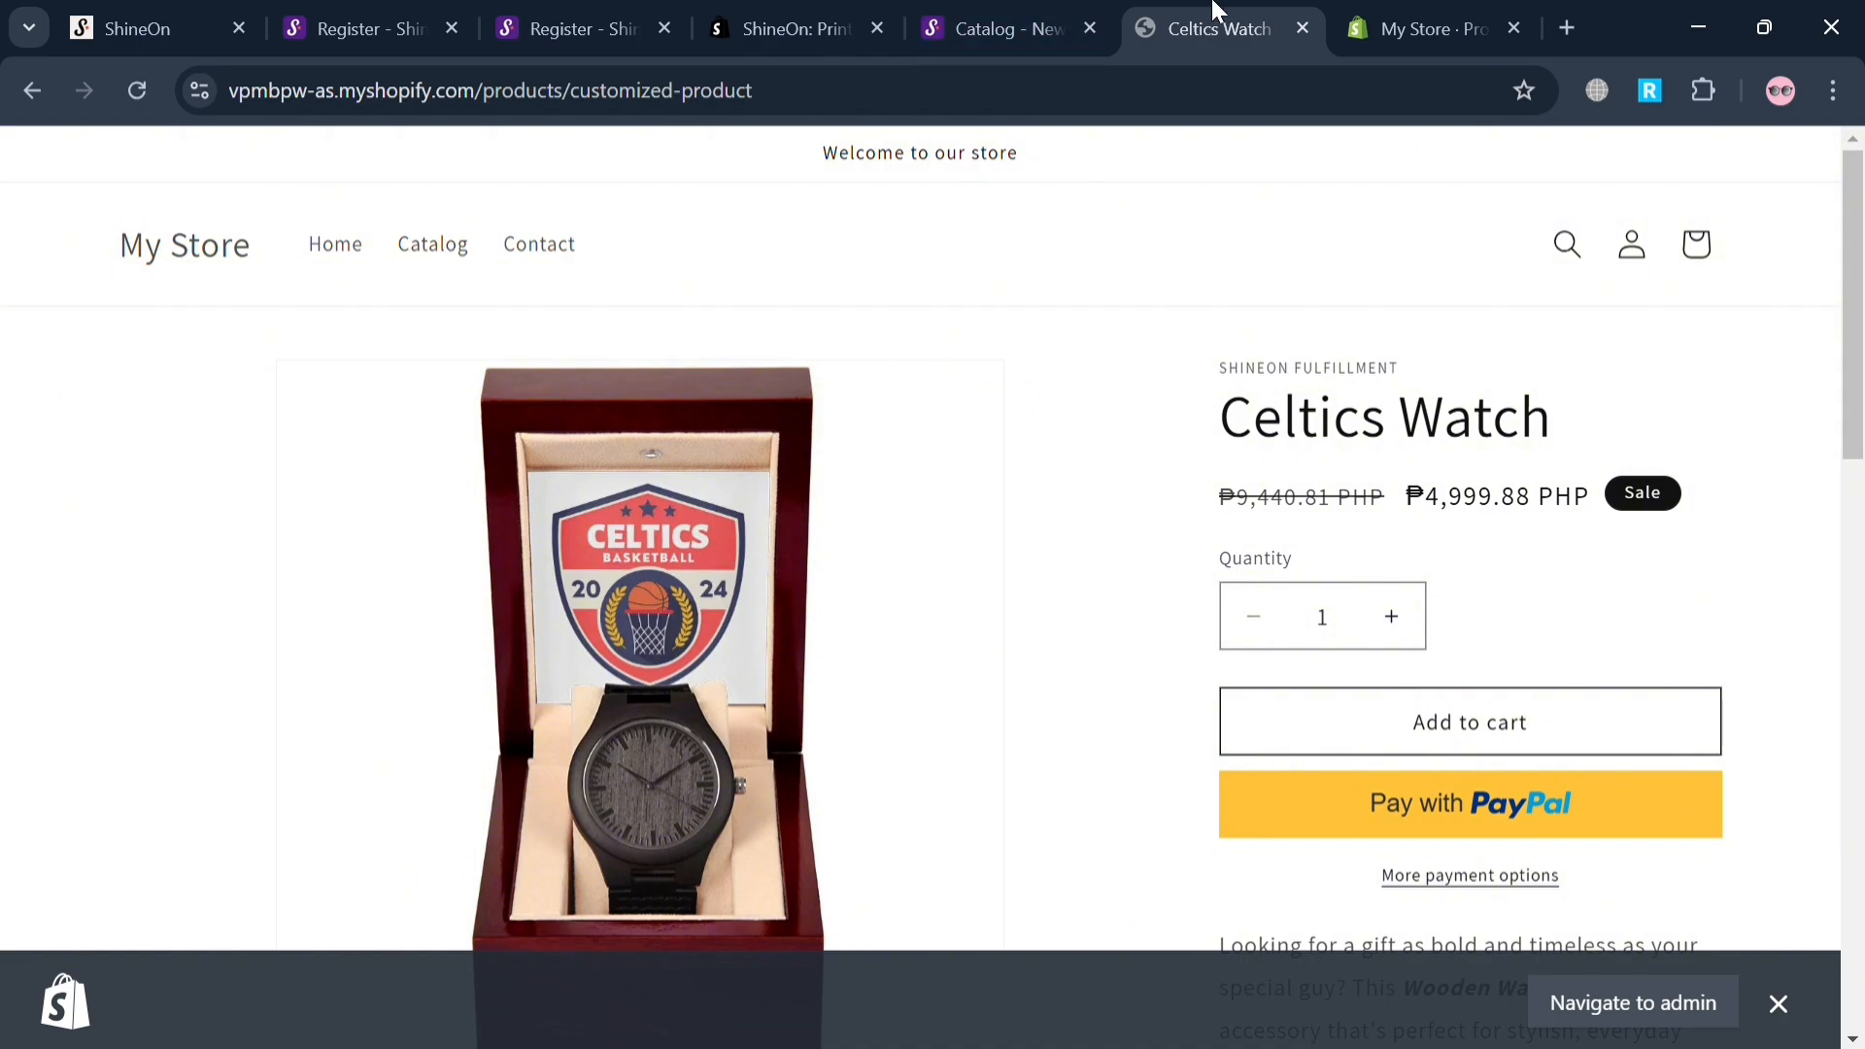
left_click(1366, 5)
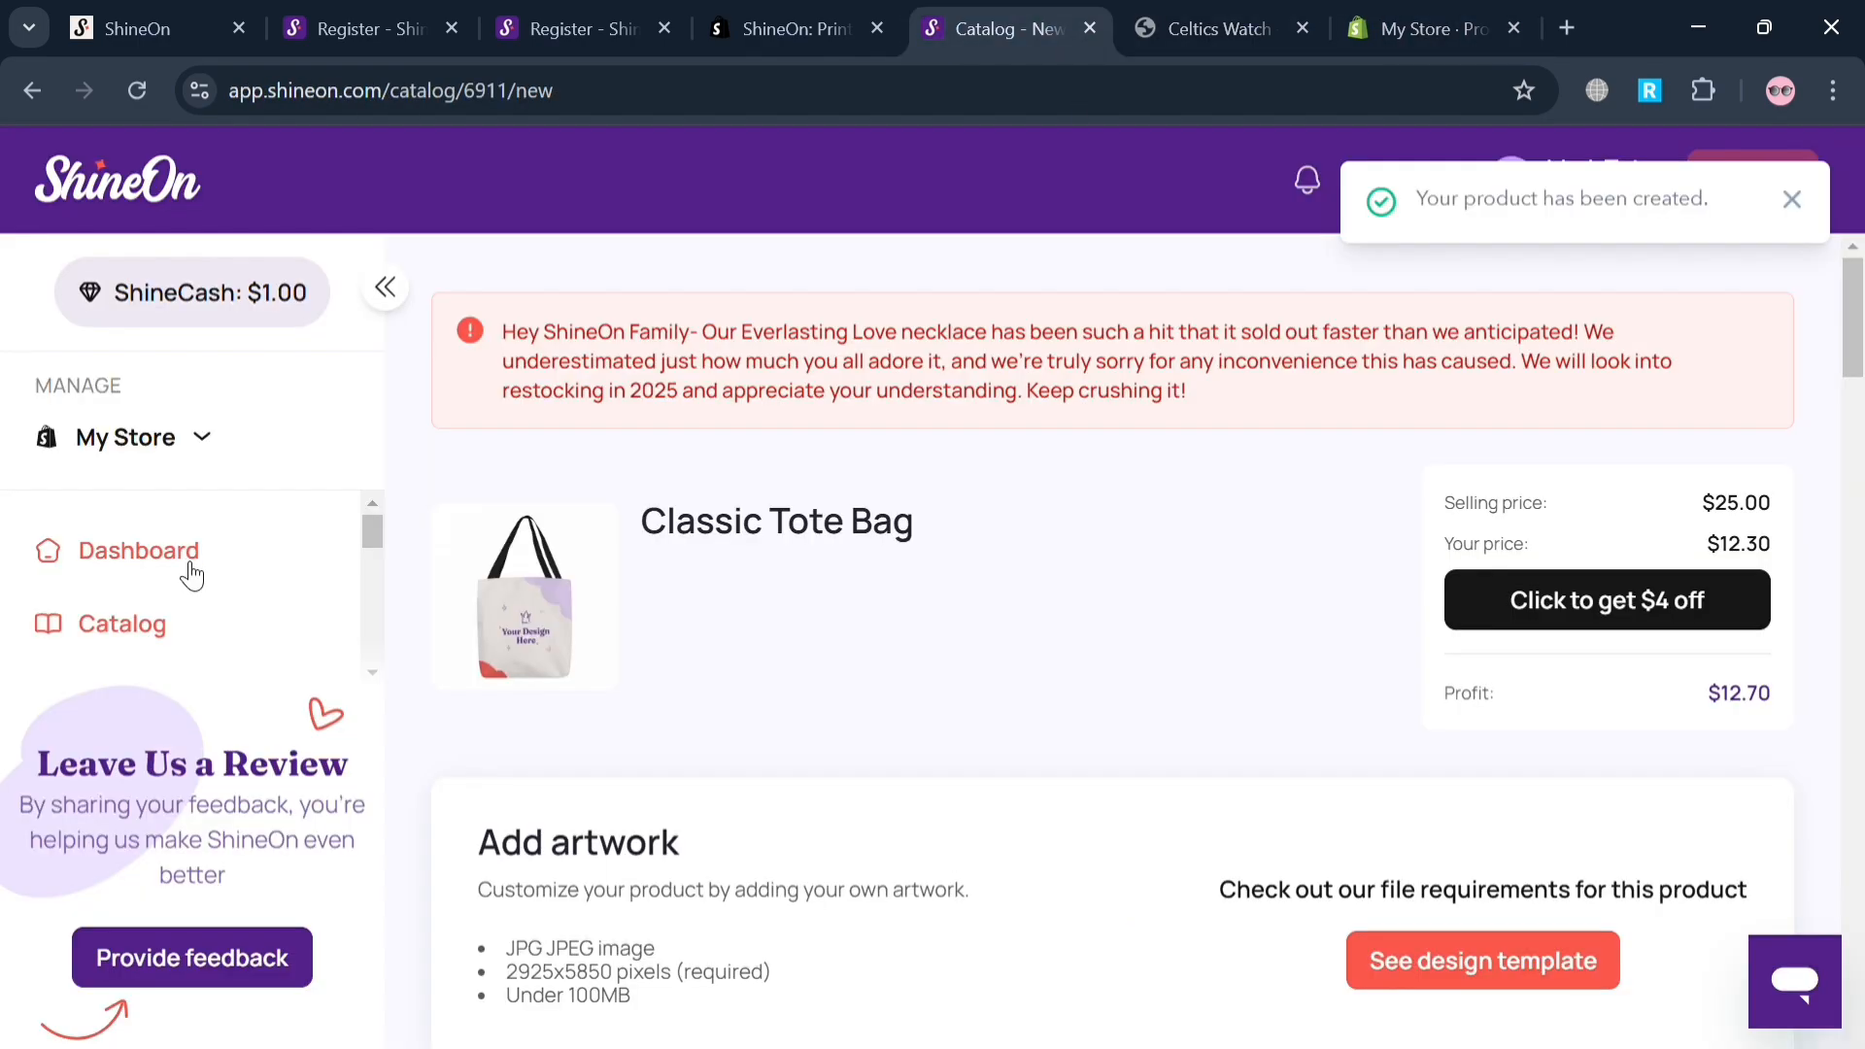
left_click(183, 564)
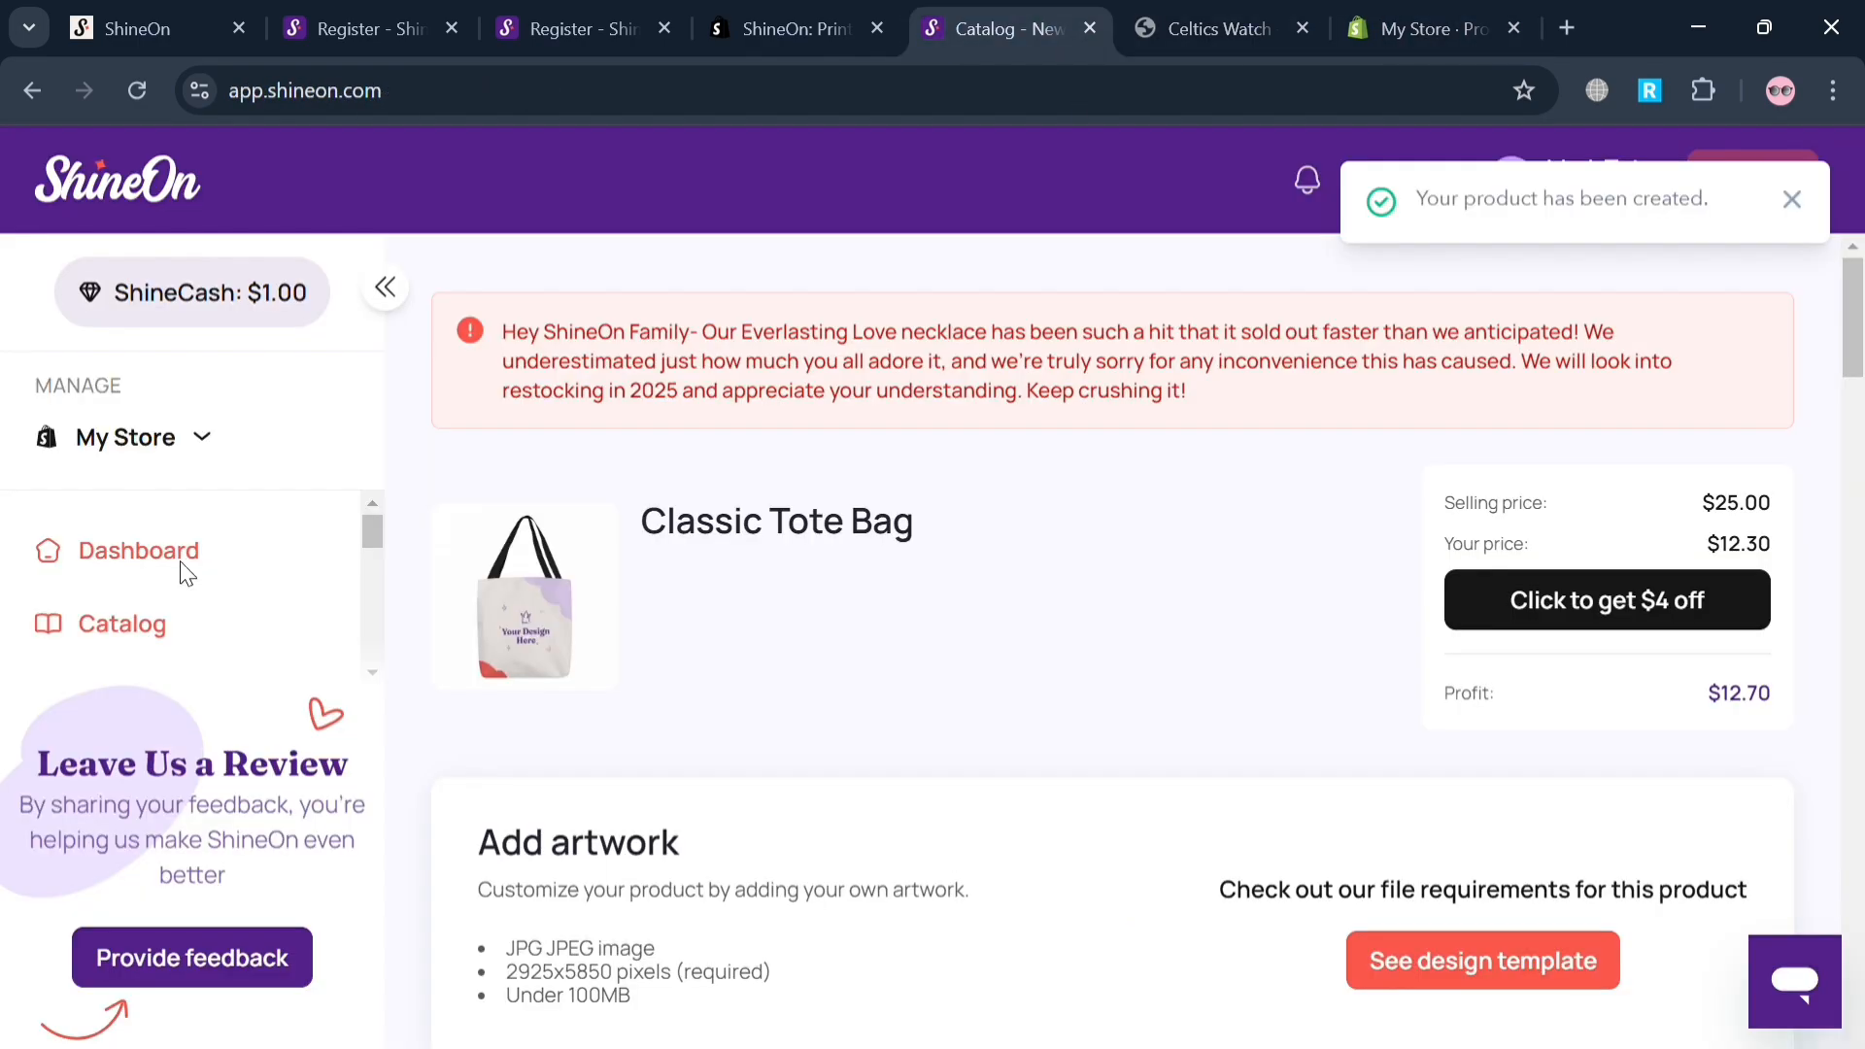